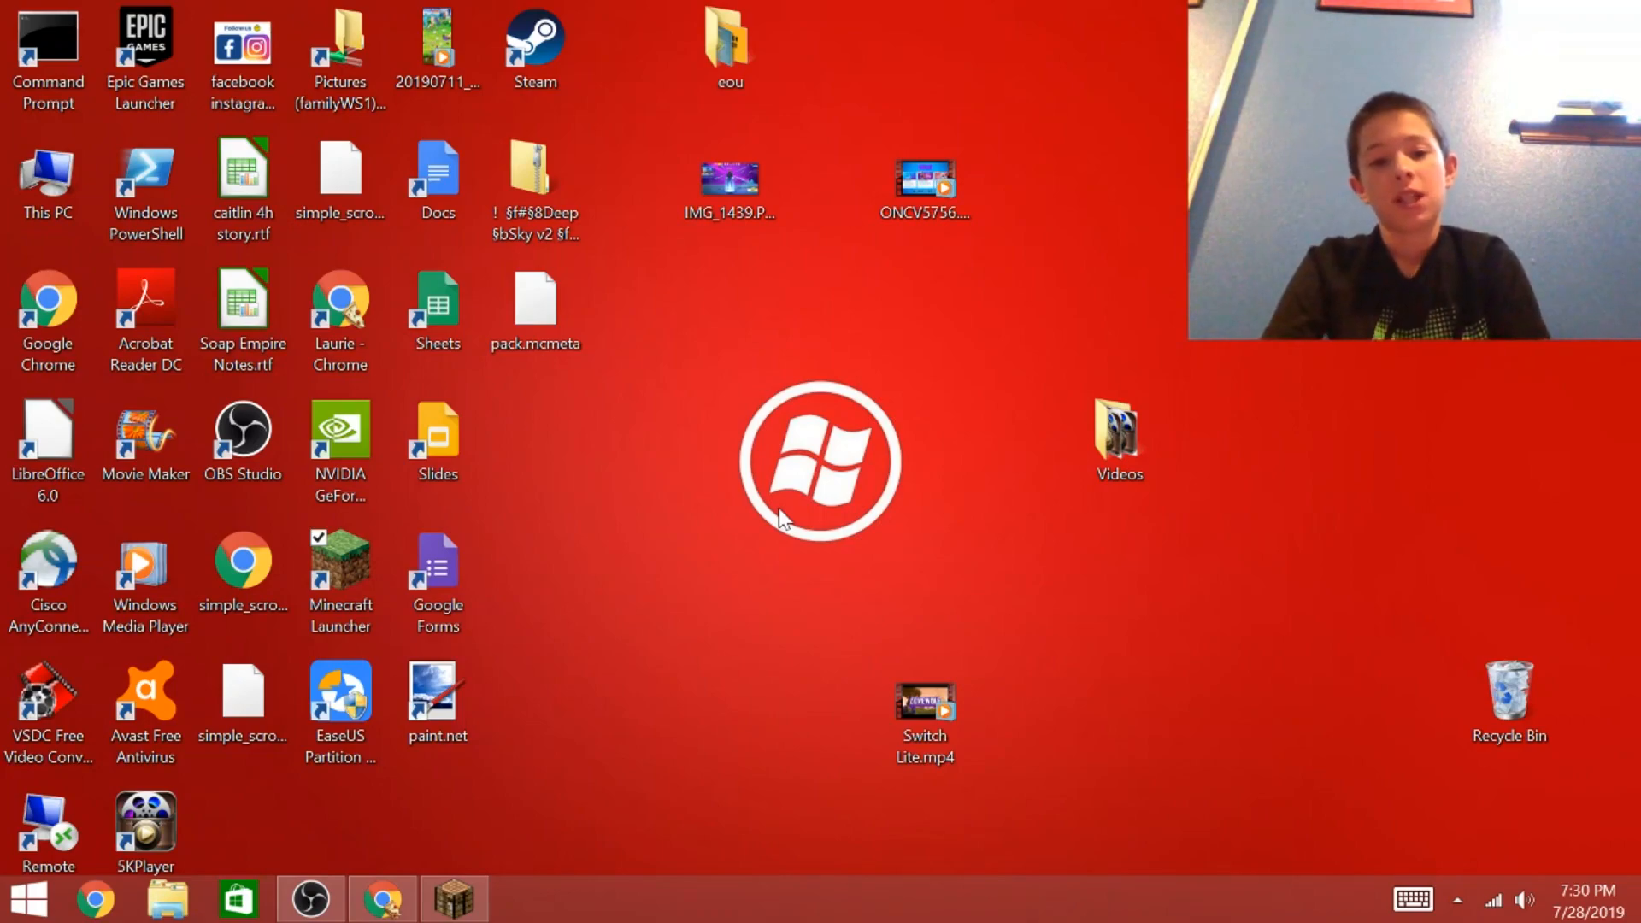
left_click_drag(780, 471, 964, 569)
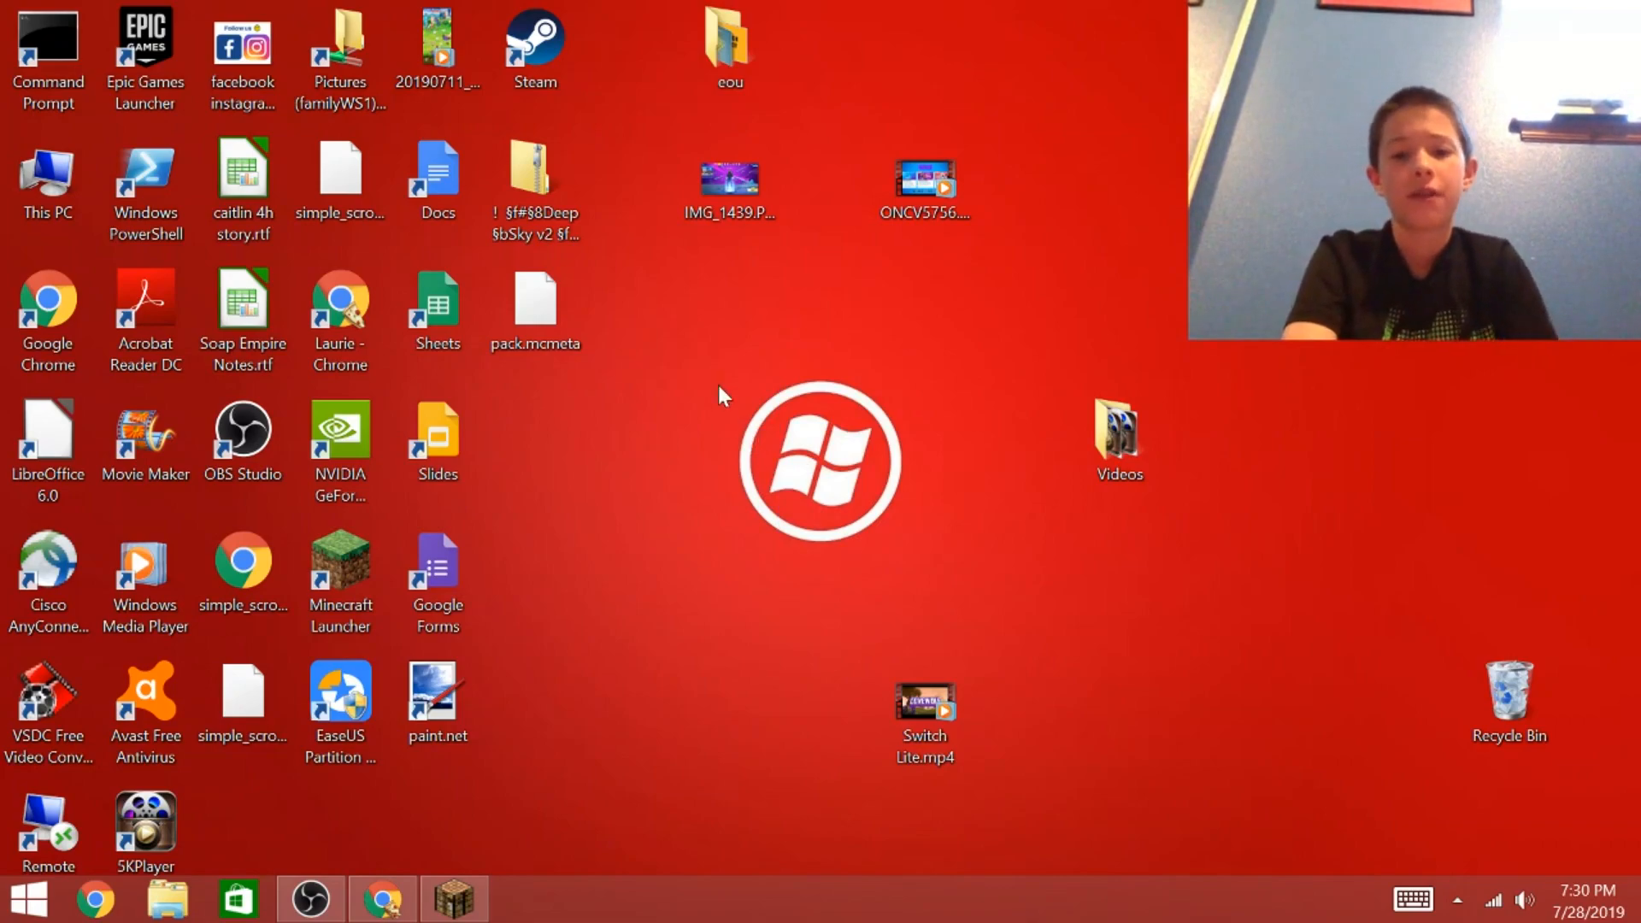
left_click_drag(711, 342, 942, 577)
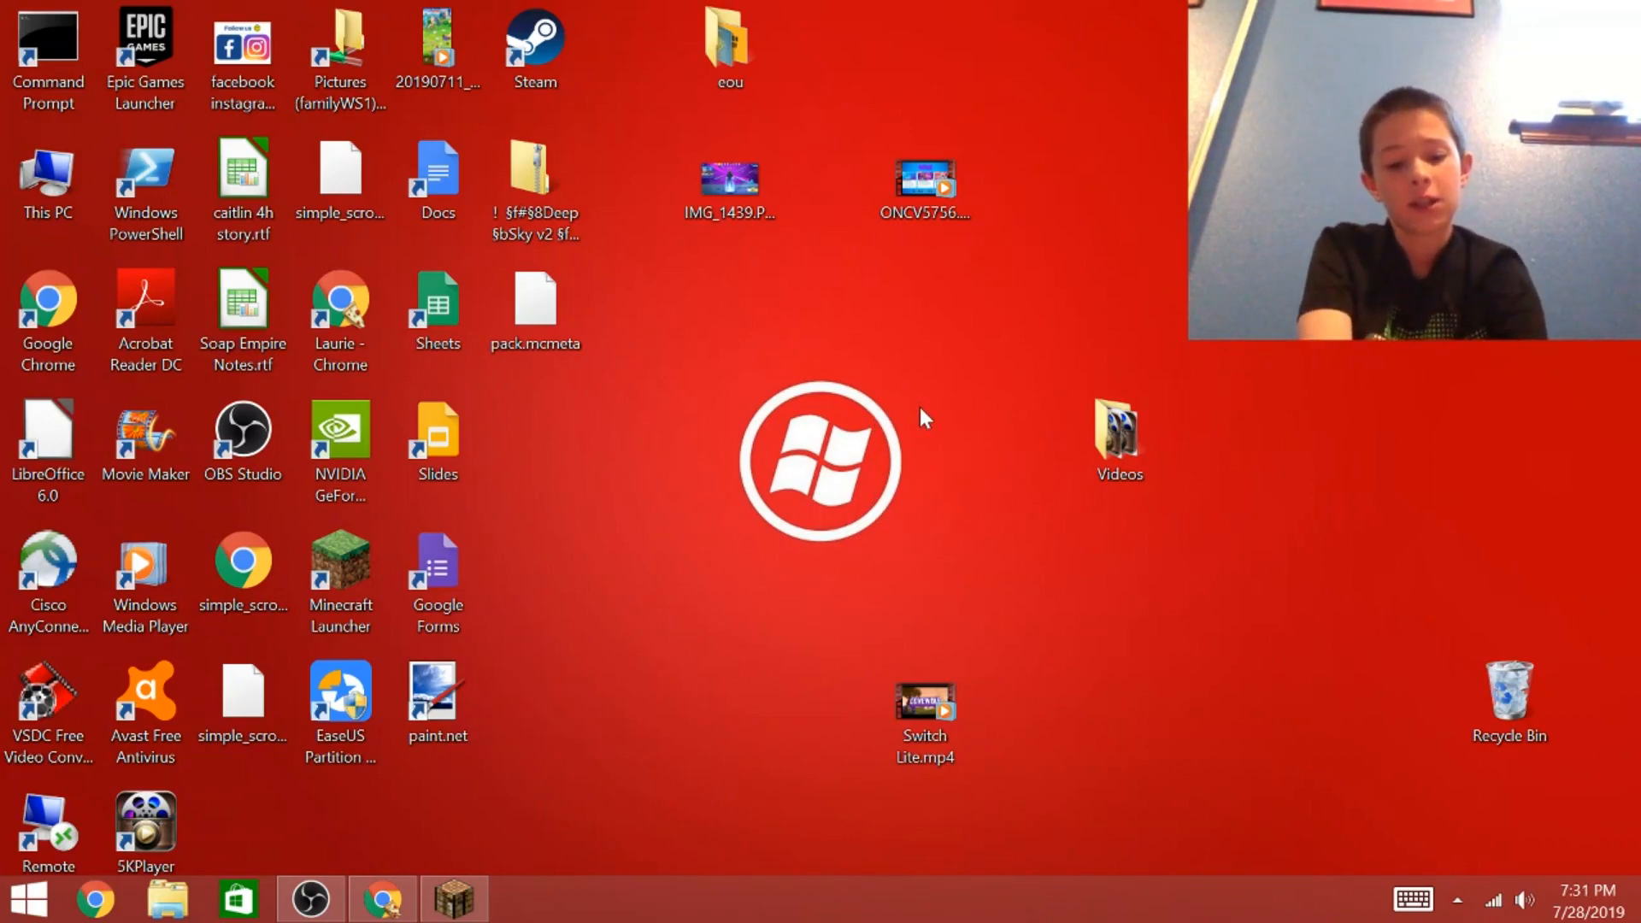
Go to the %appdata% Roaming folder and open the .minecraft folder inside it.
key("super")
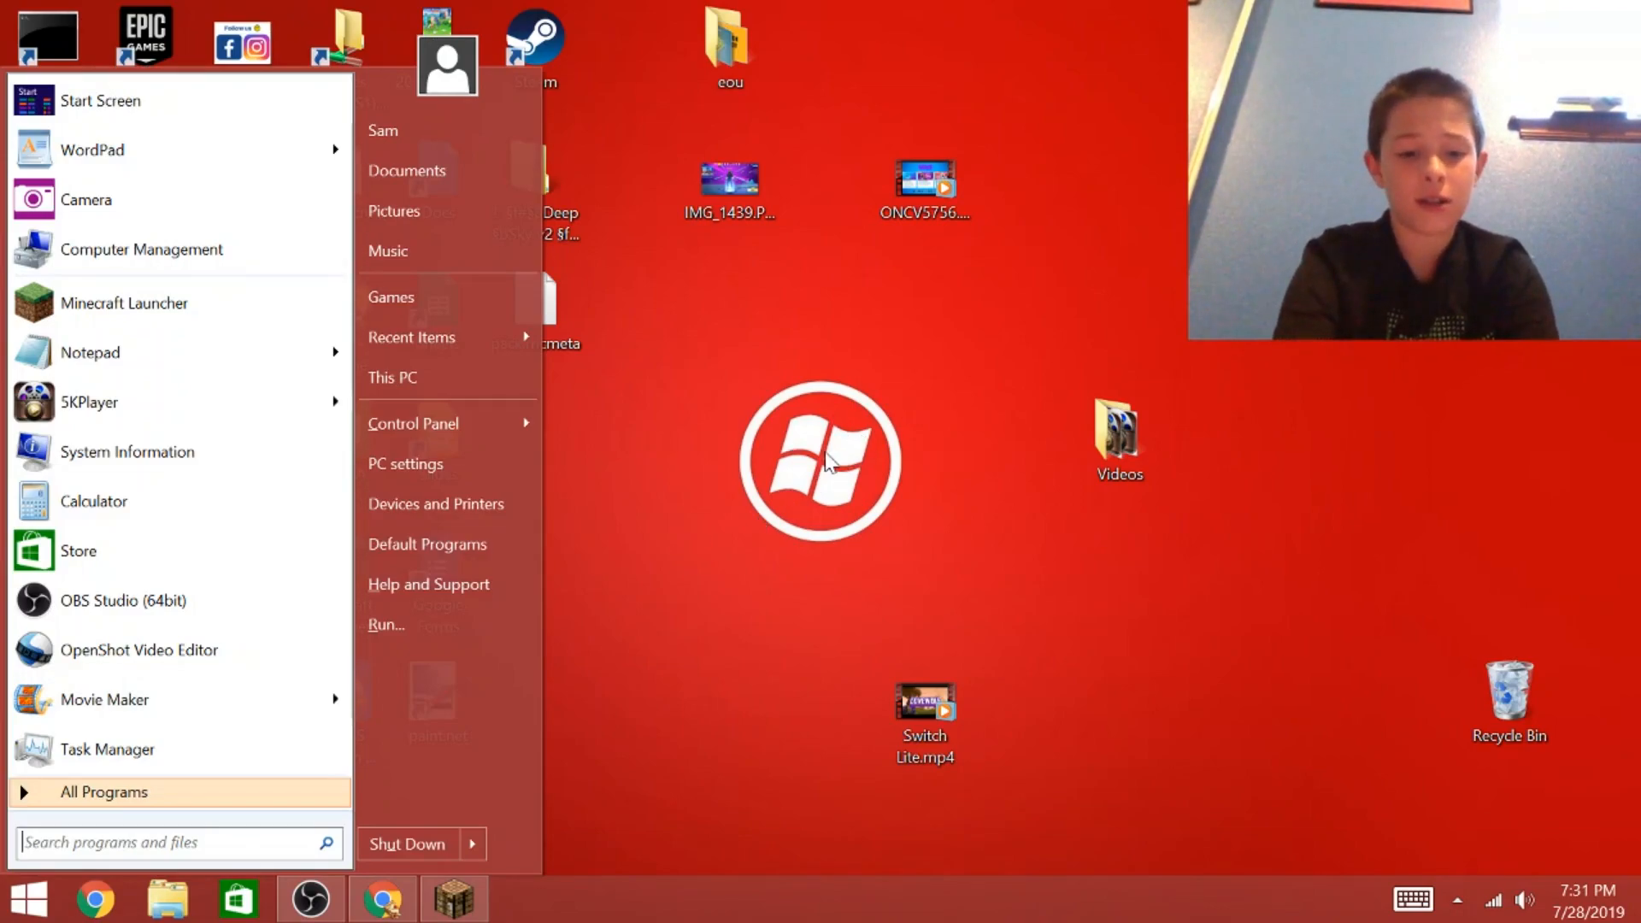
type("%appdata%")
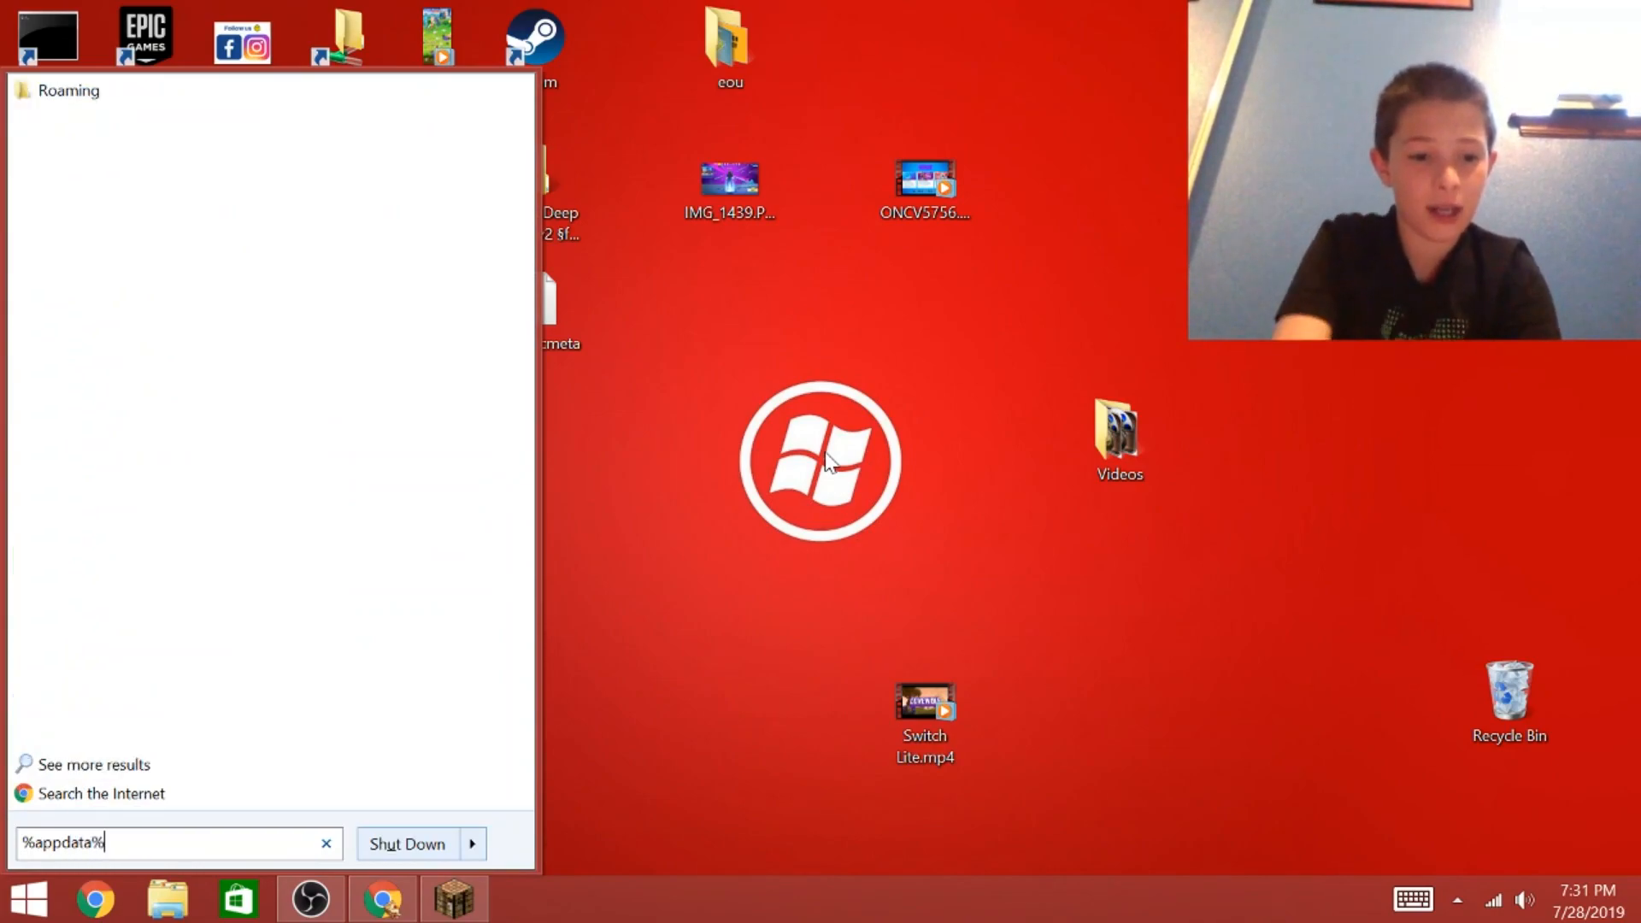
key("Return")
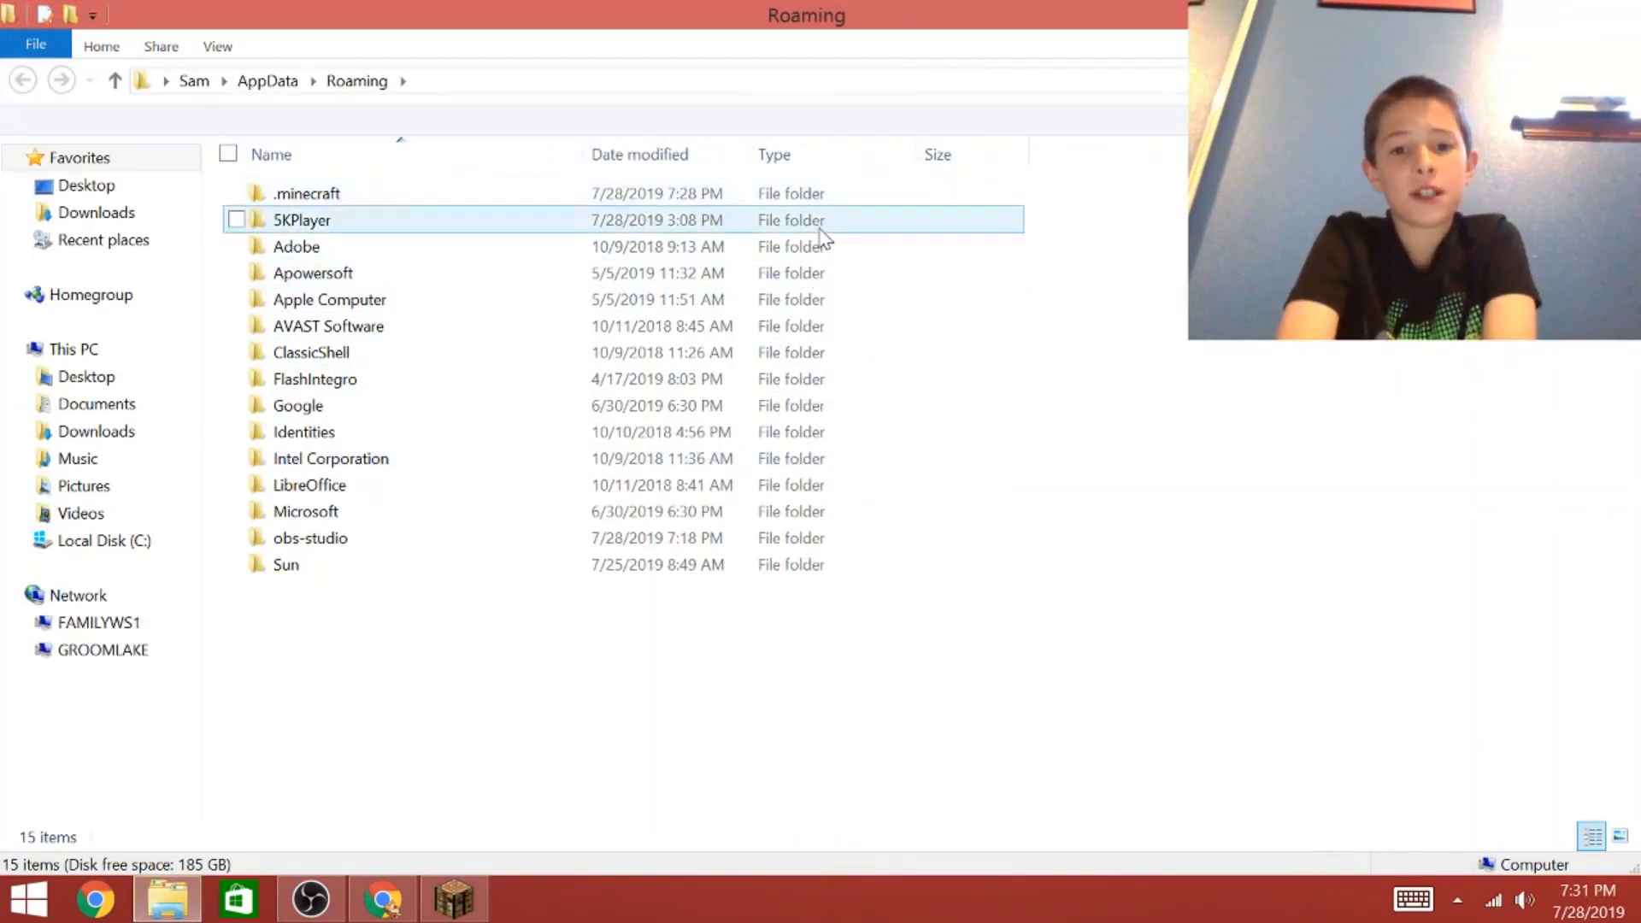
left_click(707, 198)
double_click(707, 202)
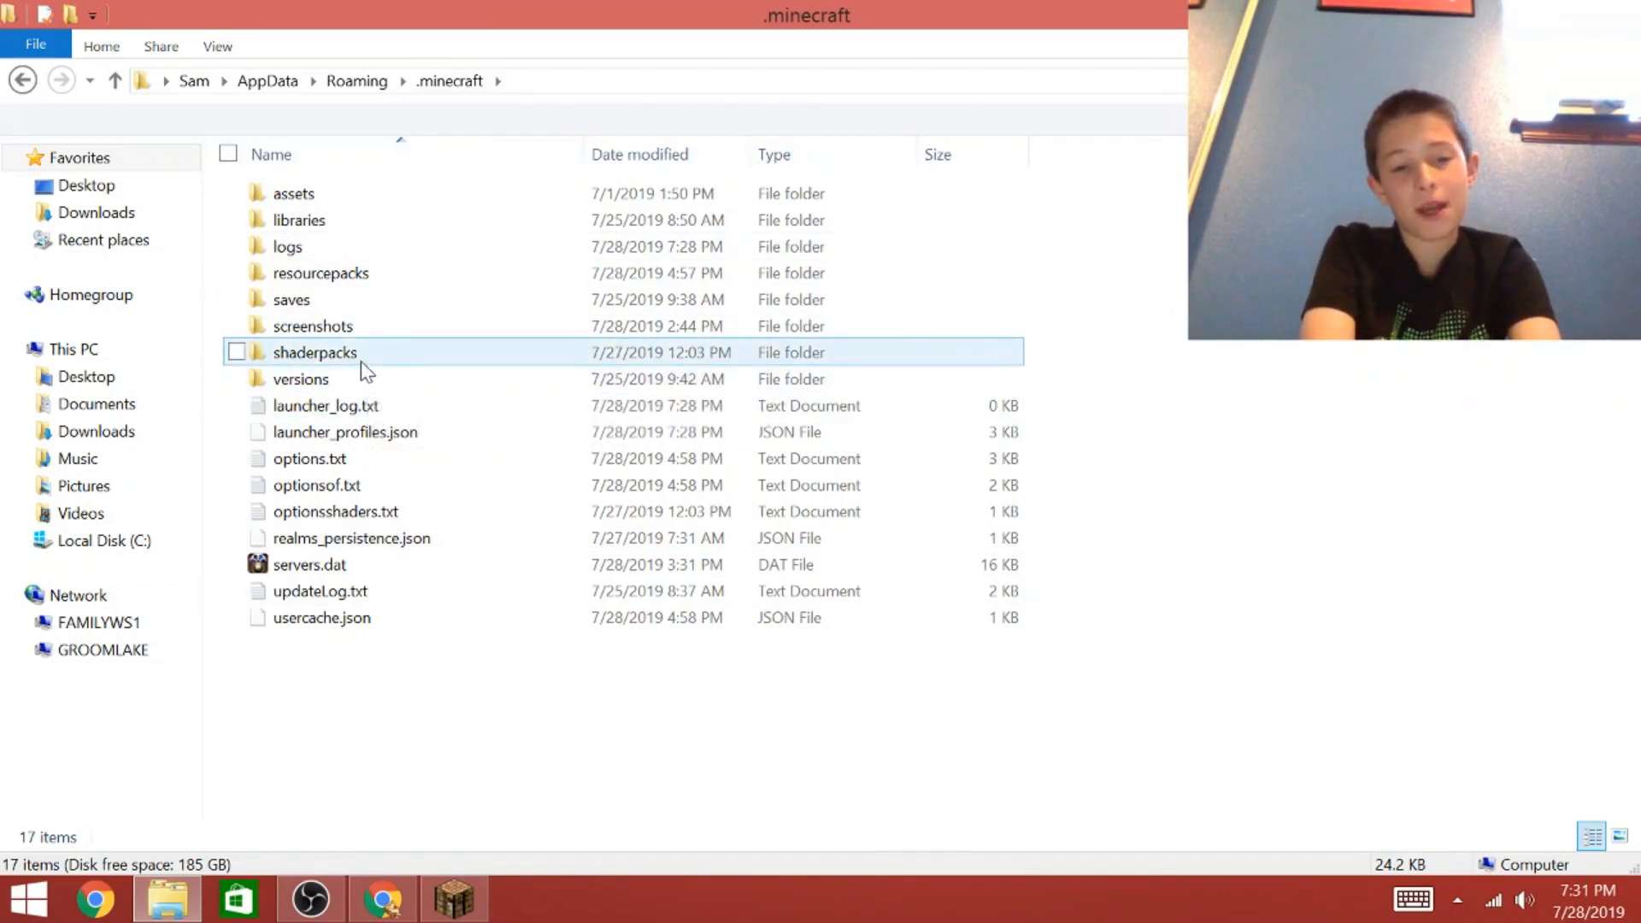
Open the versions folder in .minecraft and enter the 1.14.4 version folder.
left_click(315, 380)
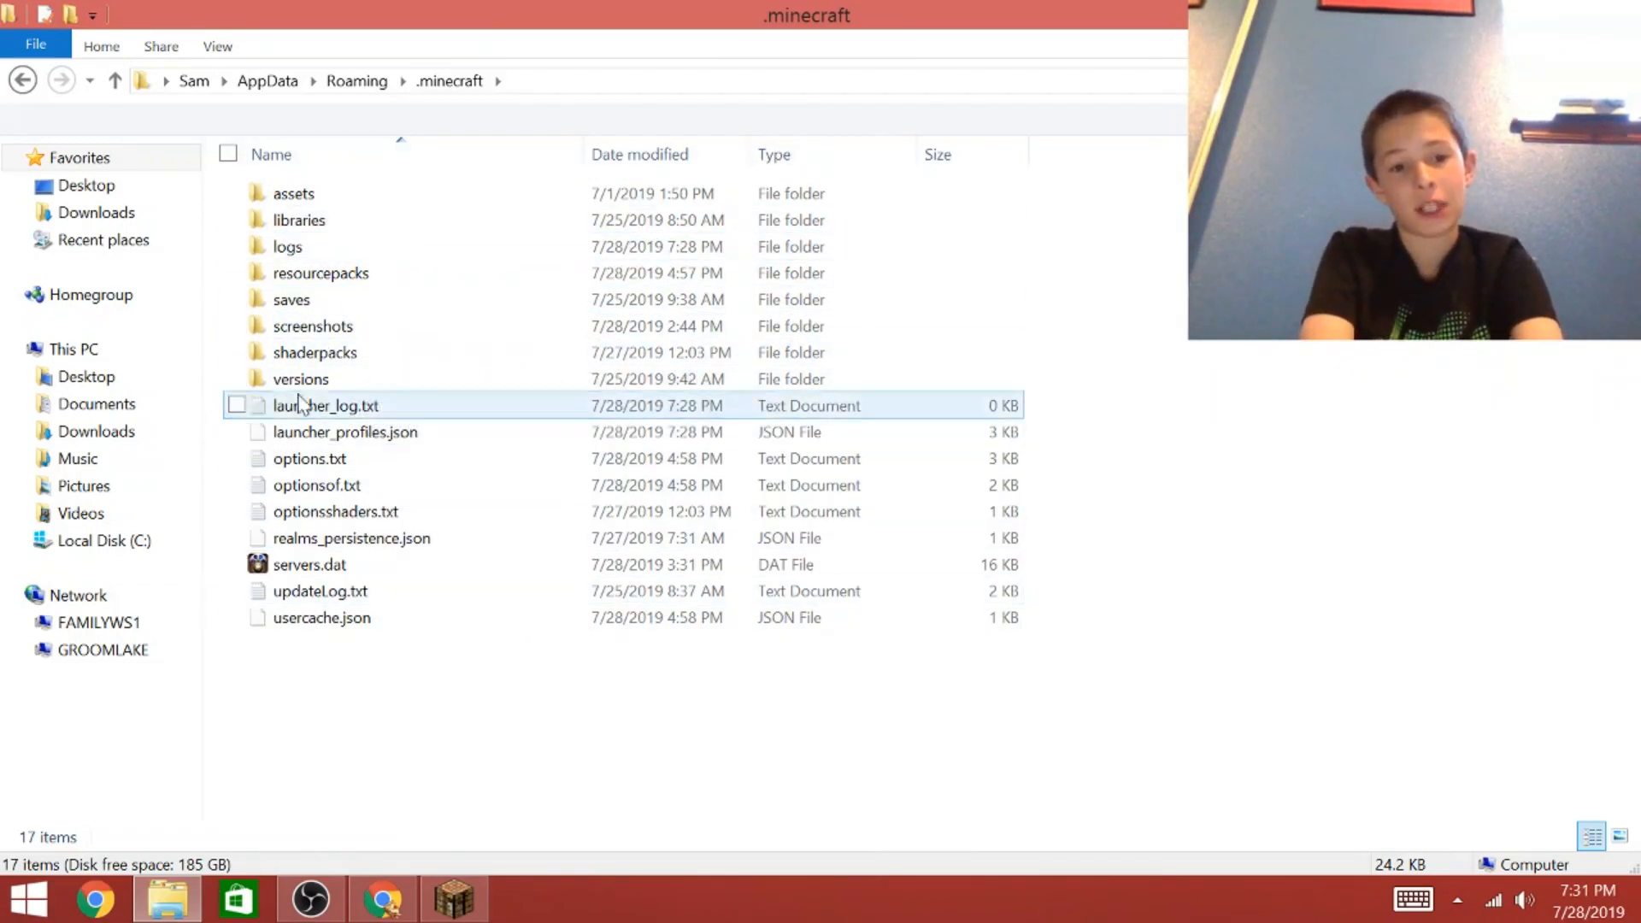
double_click(315, 380)
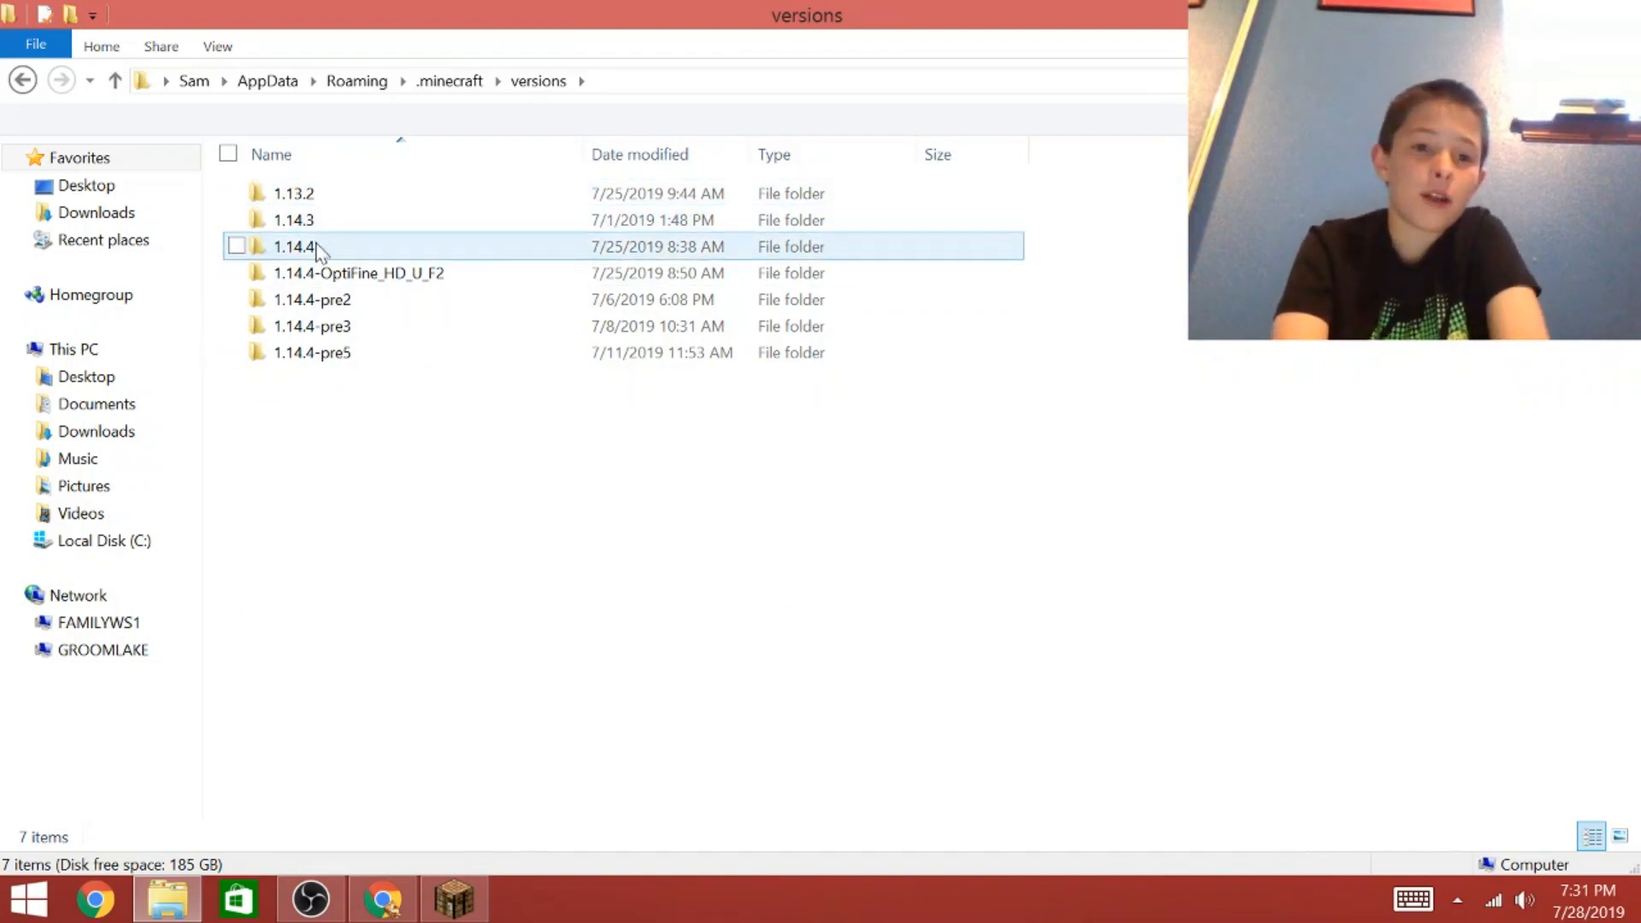
mouse_move(318, 253)
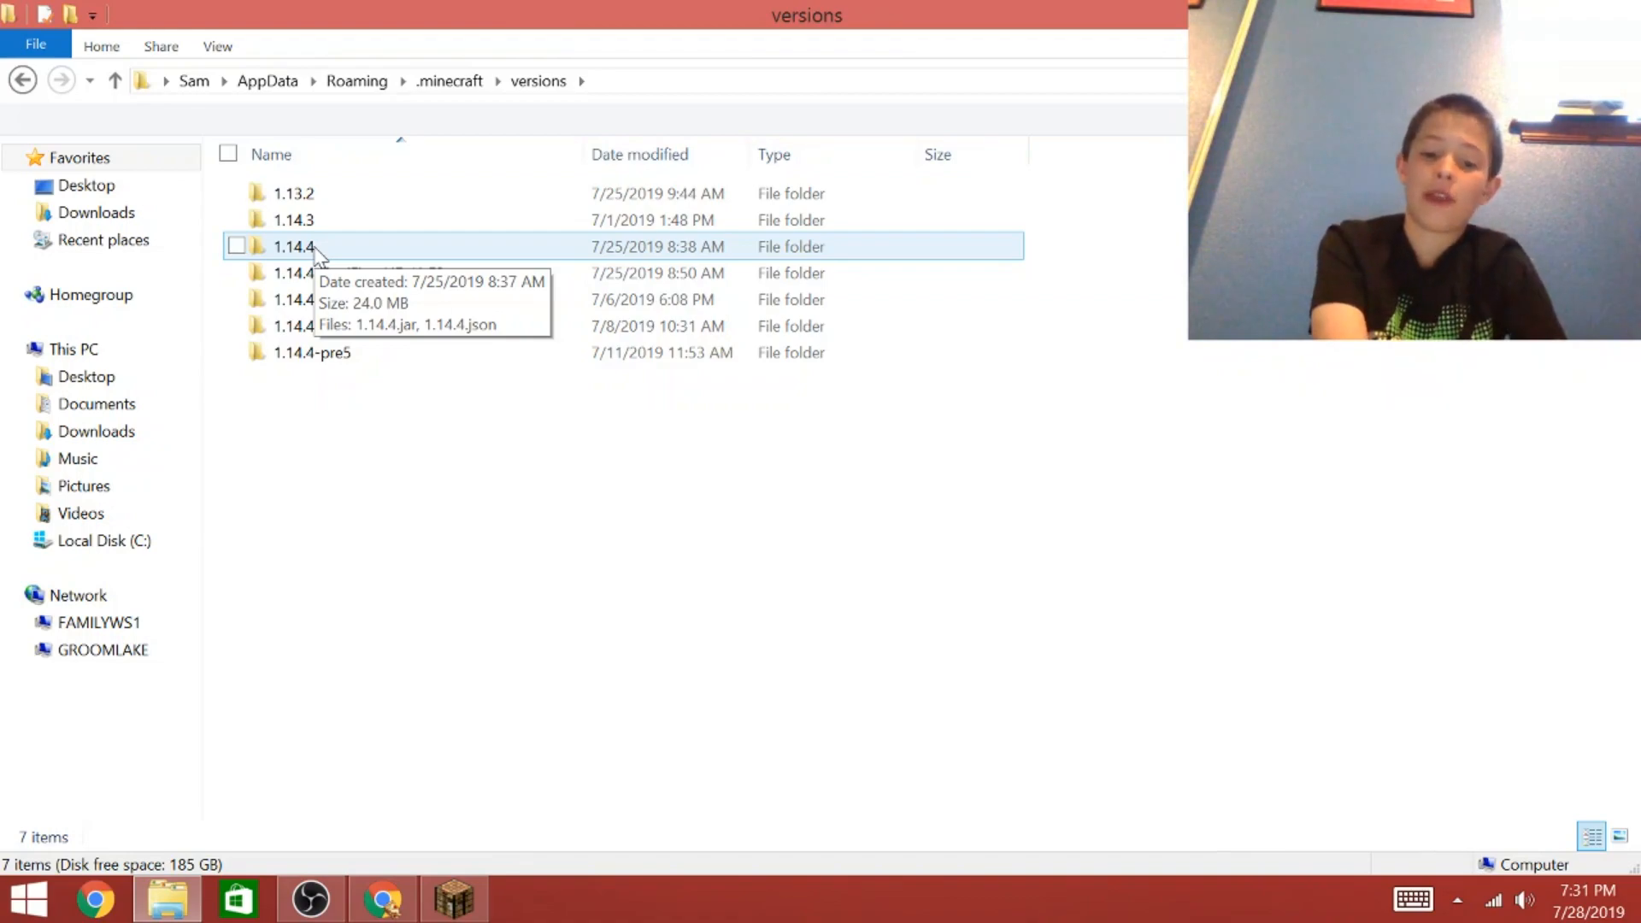
double_click(316, 247)
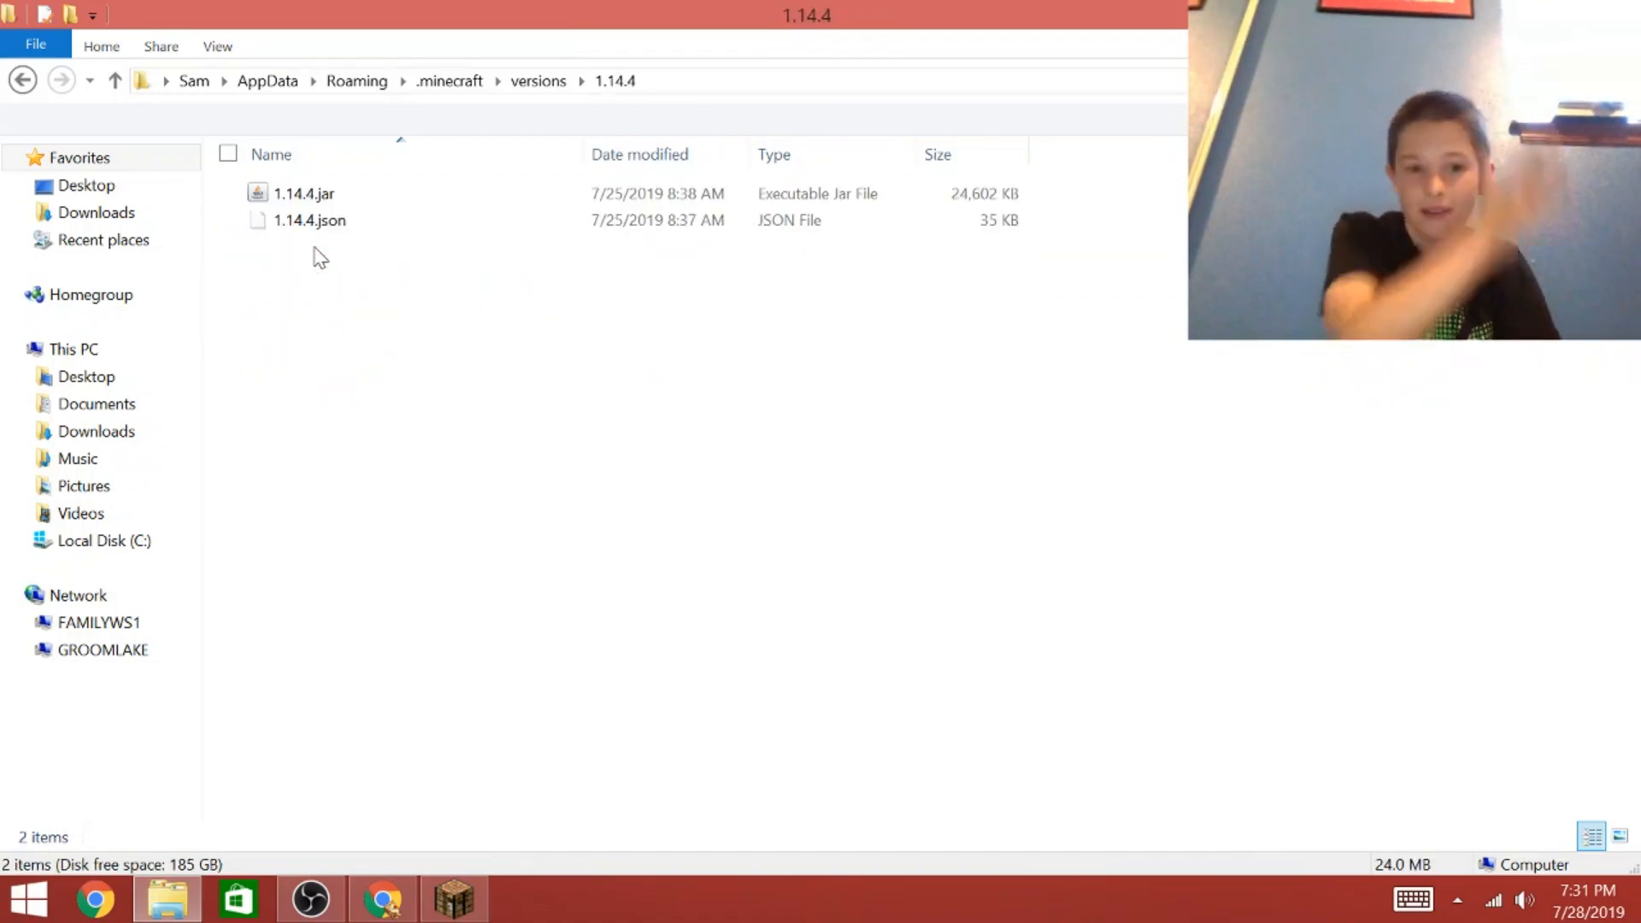
Copy the 1.14.4.jar file from the 1.14.4 version folder and close the folder window.
left_click(321, 194)
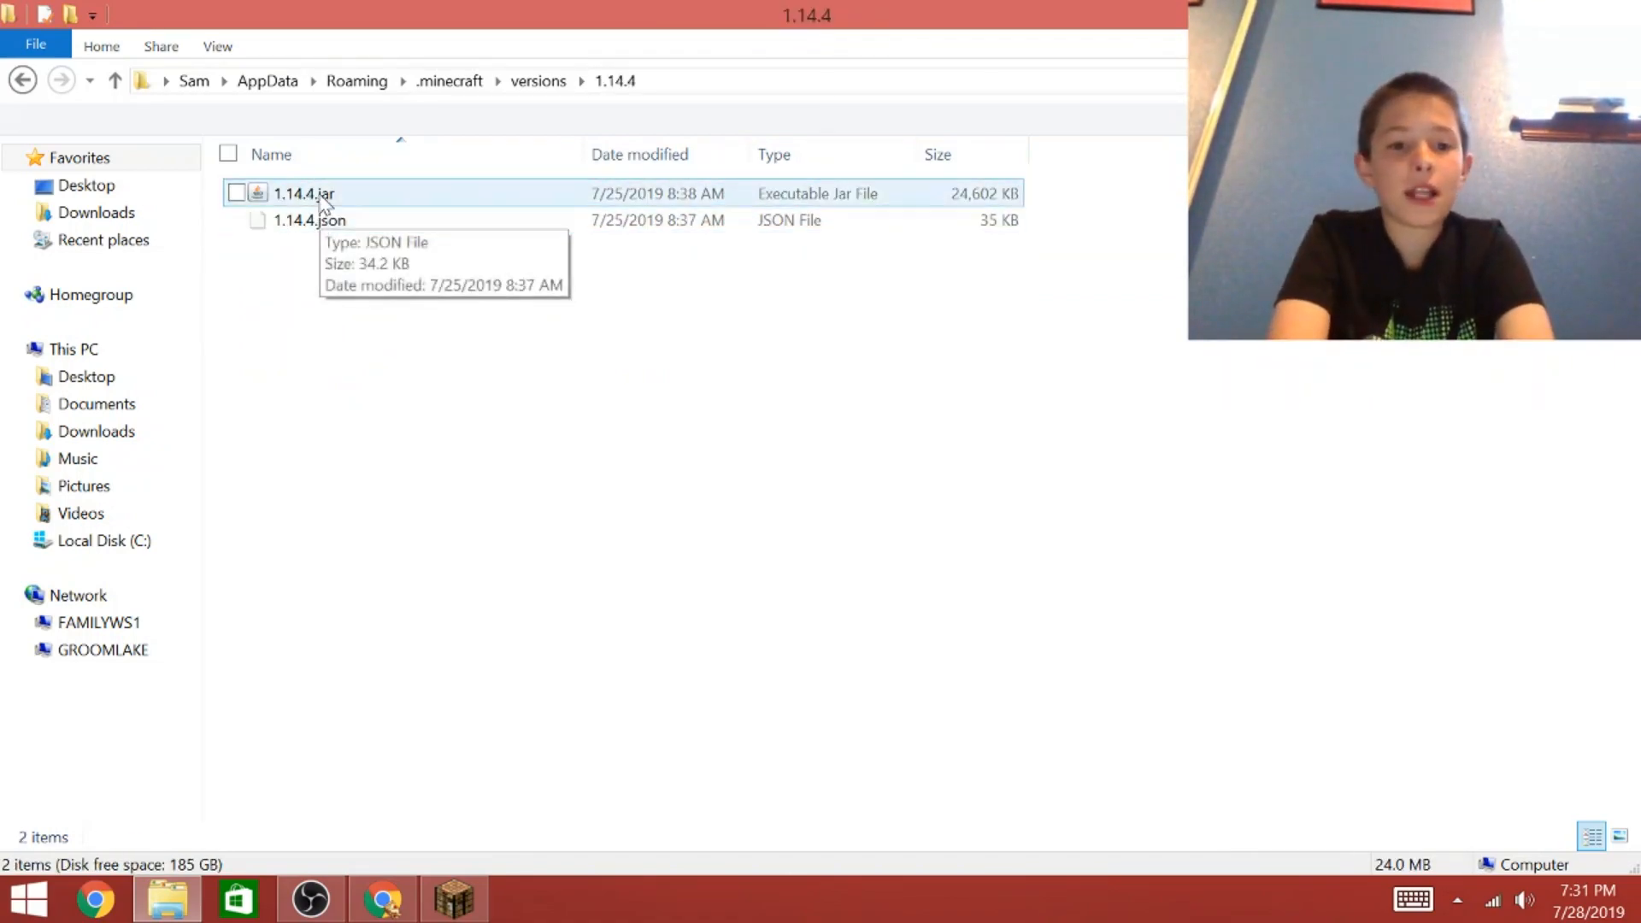
left_click(320, 221)
left_click(316, 197)
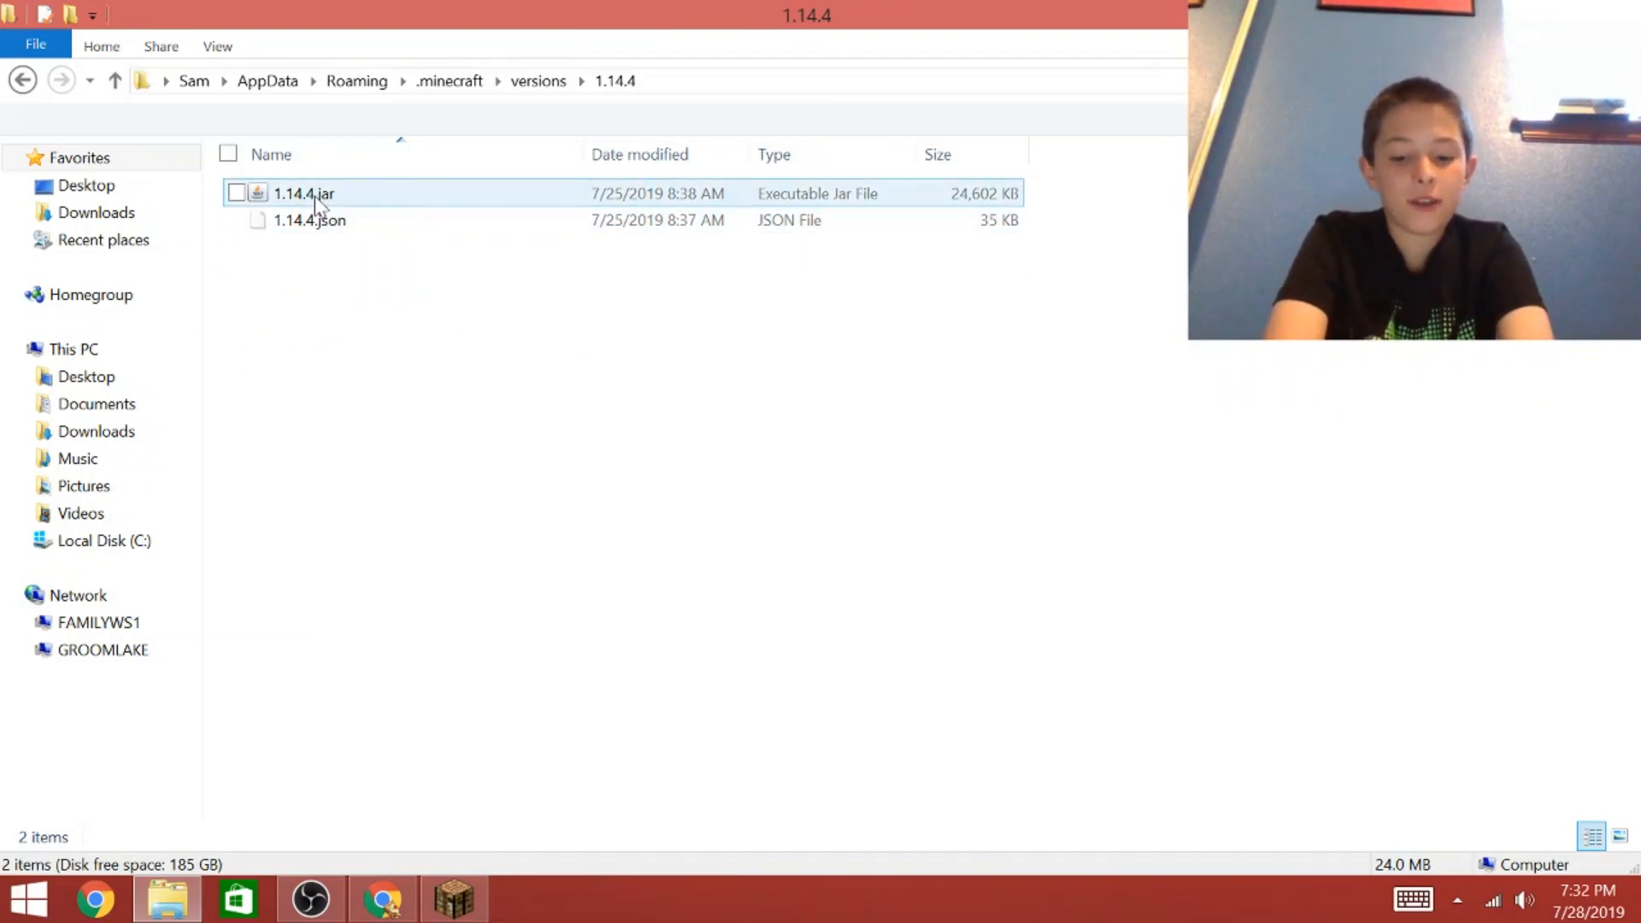
right_click(314, 197)
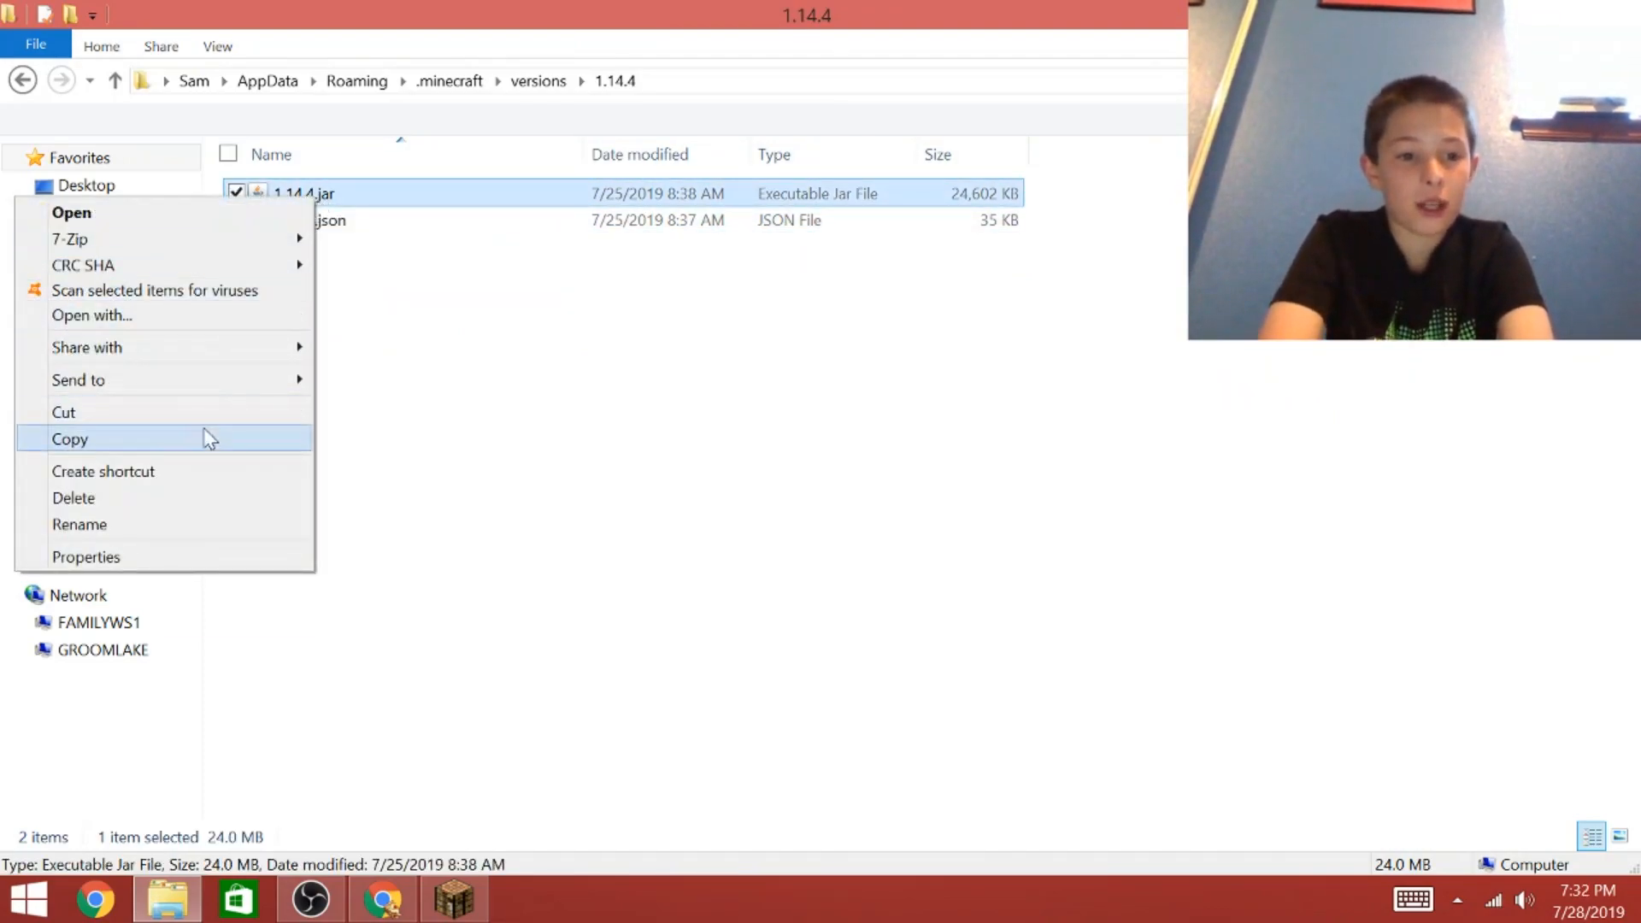
left_click(193, 438)
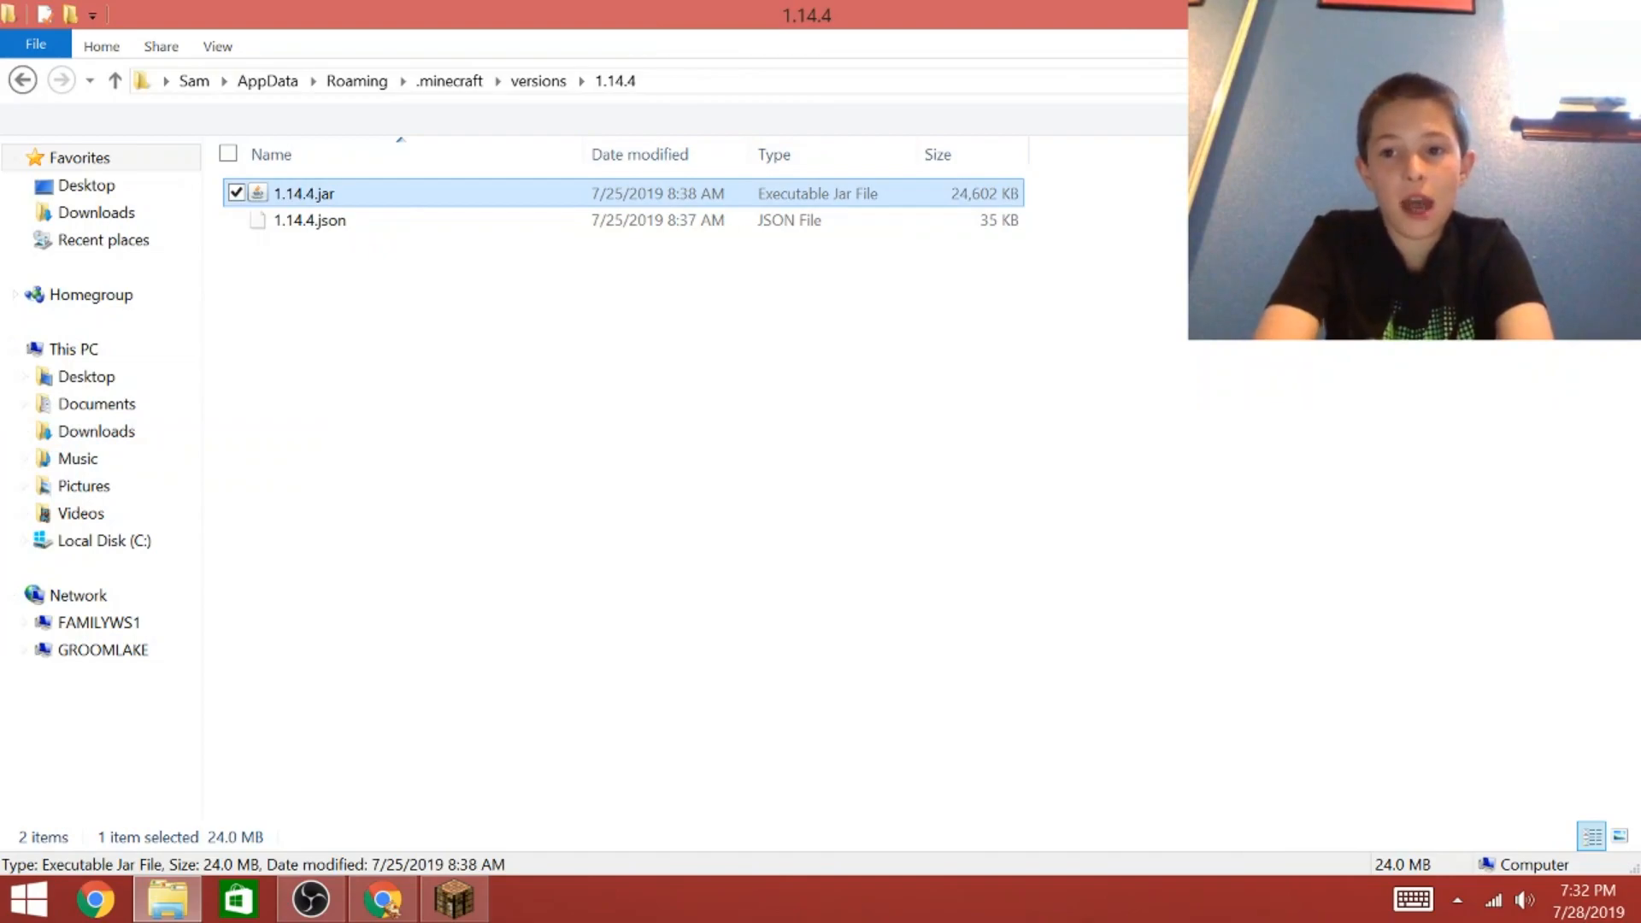
left_click(1537, 10)
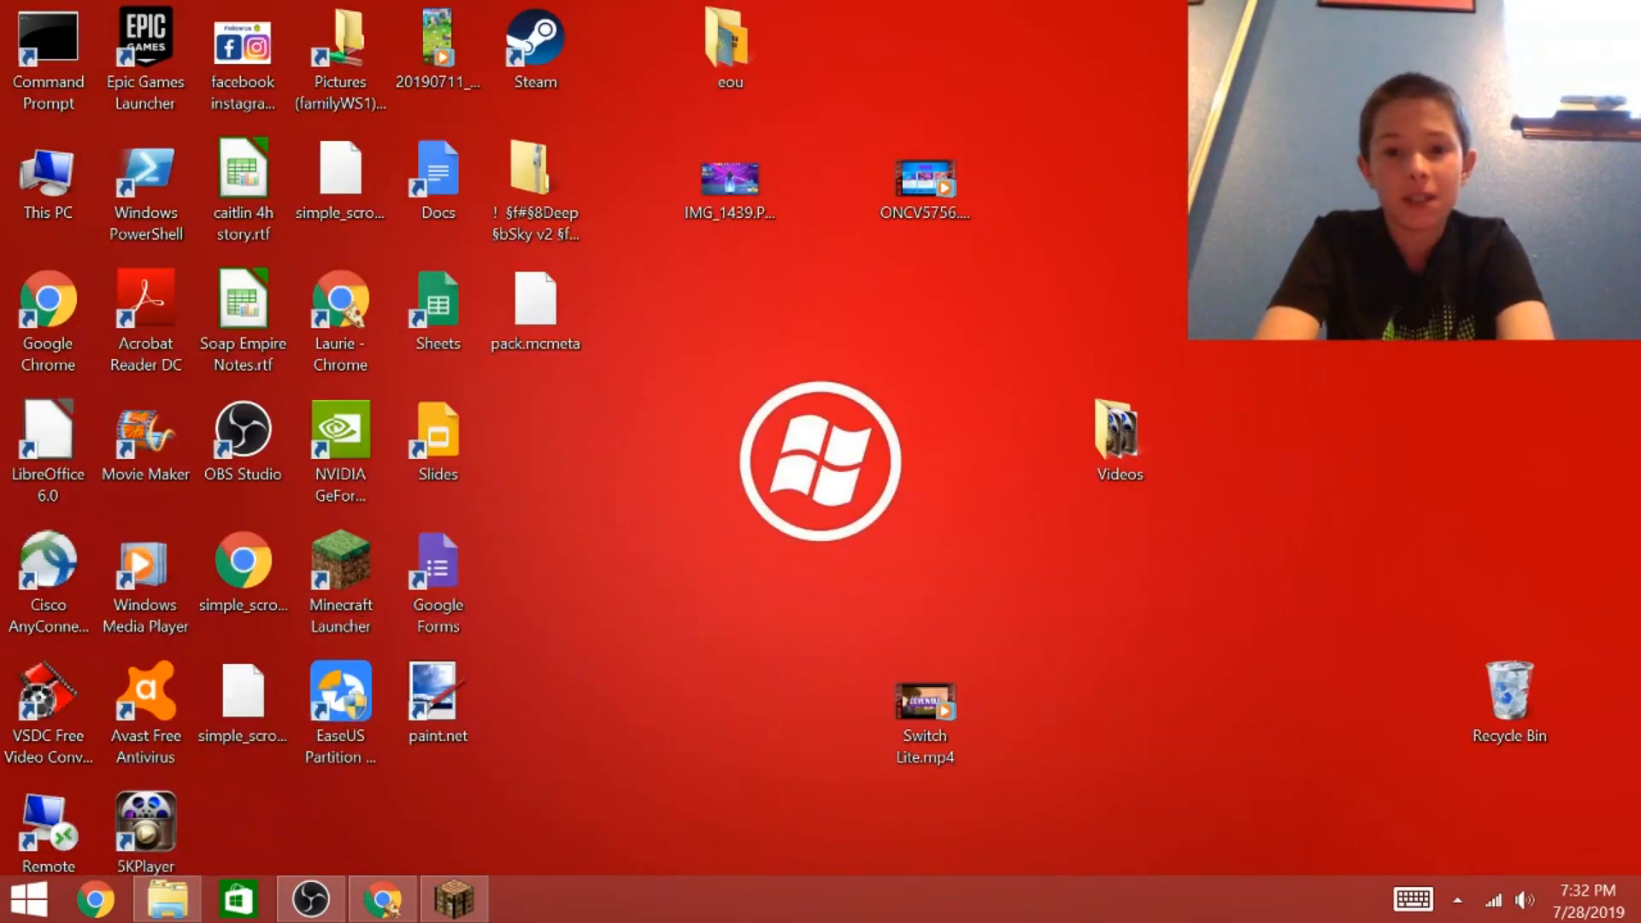
Create a new folder on the desktop named TEXTURE PACKS.
right_click(762, 398)
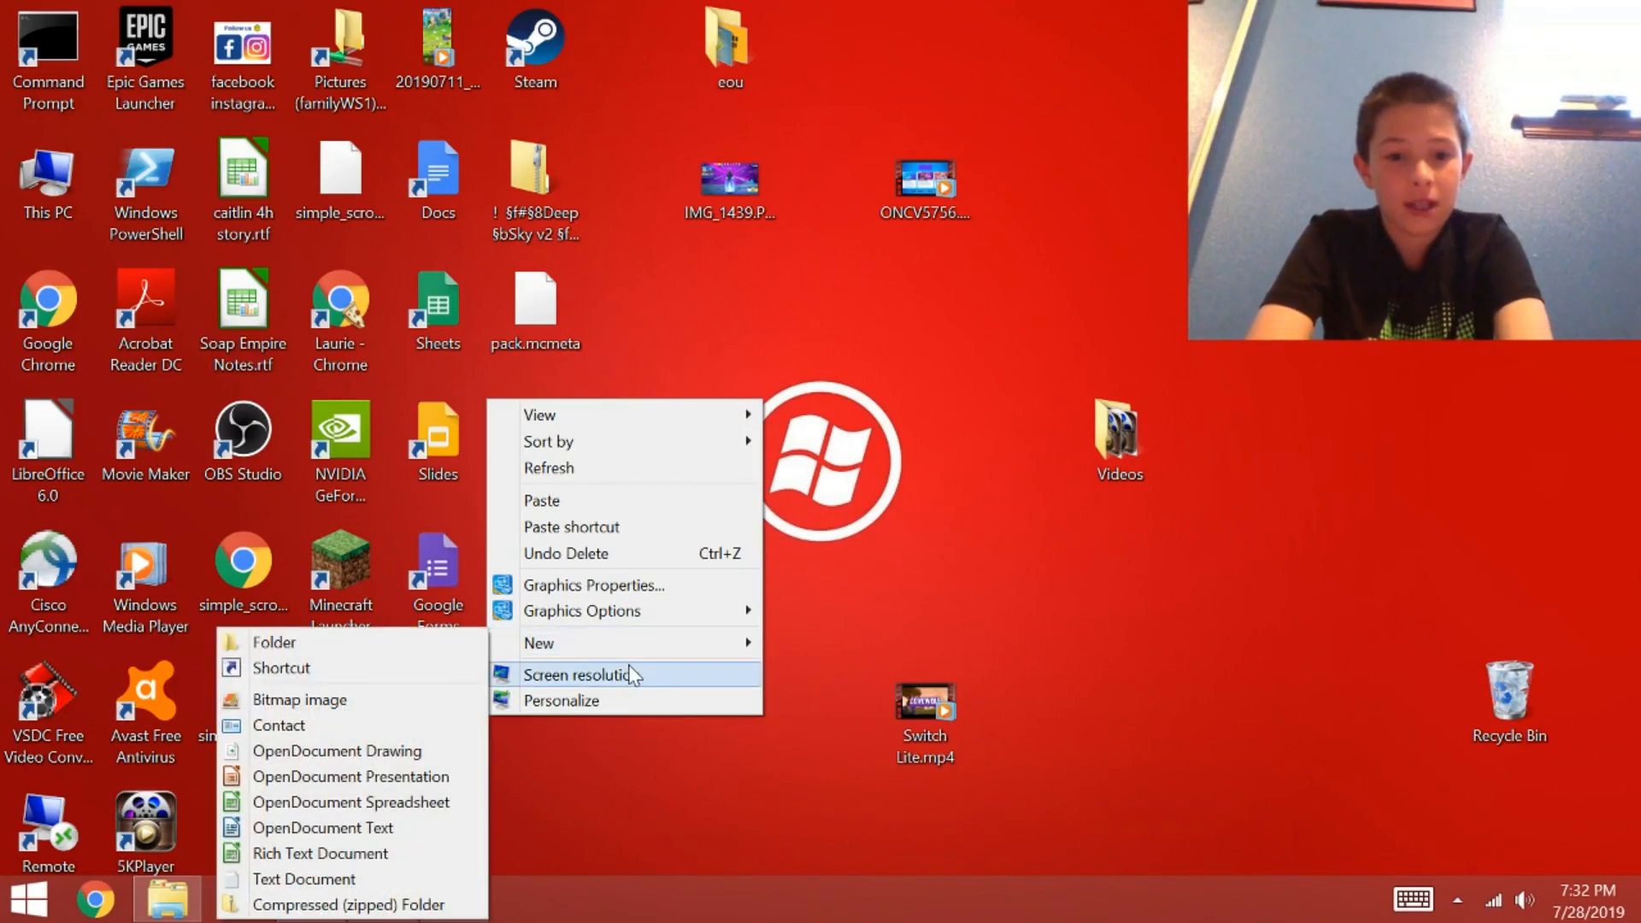
mouse_move(629, 648)
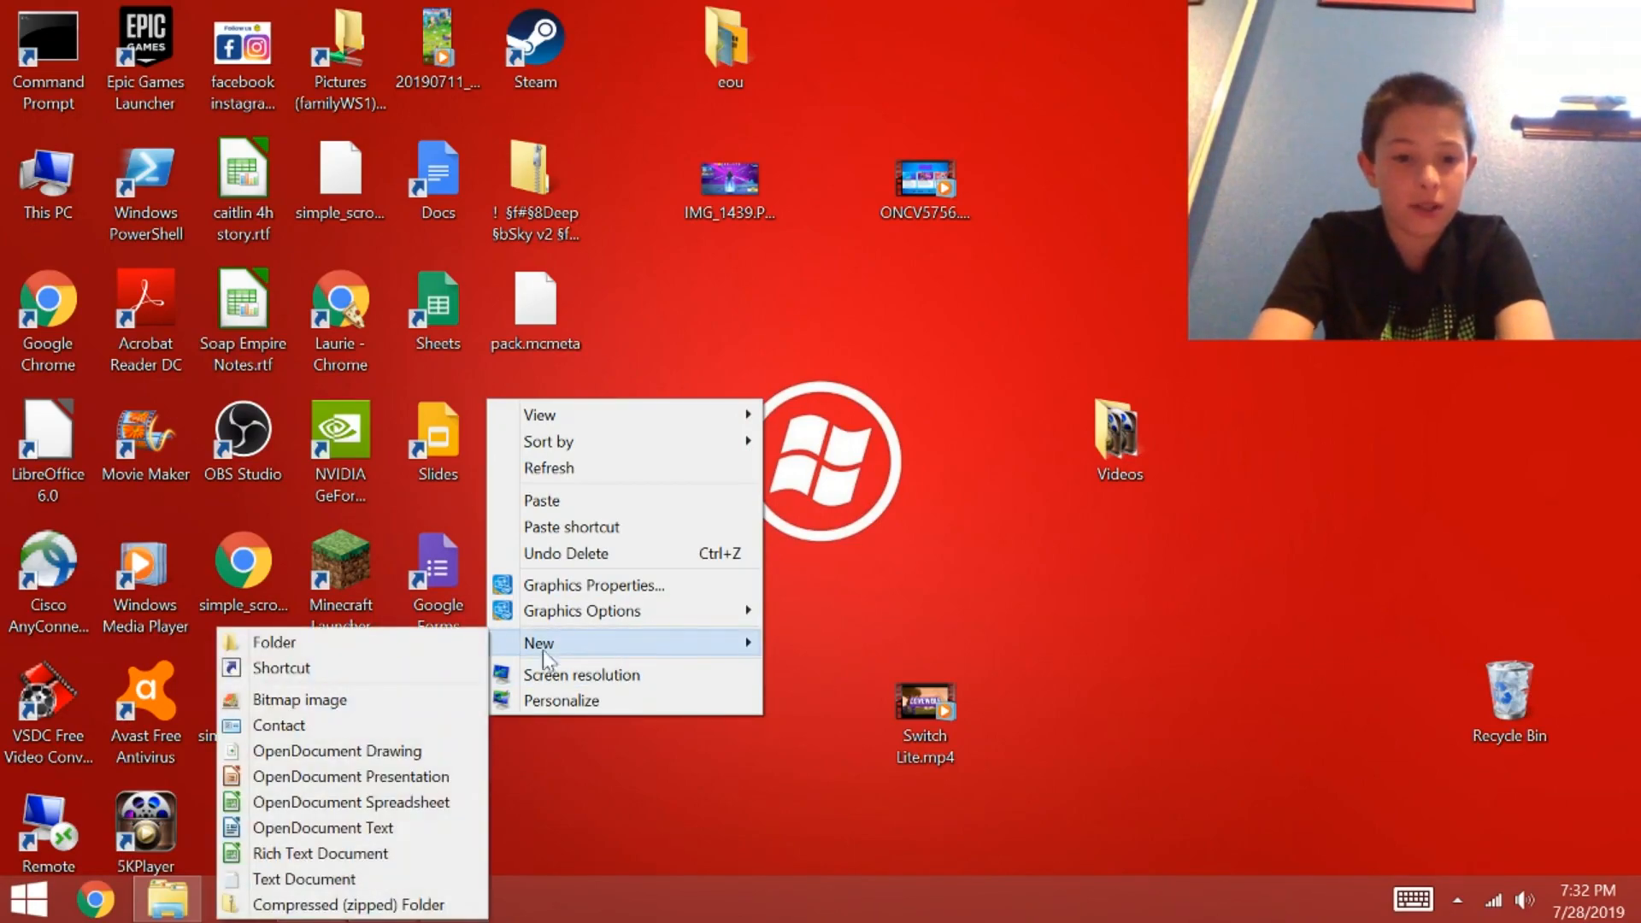
left_click(378, 639)
type("TEX")
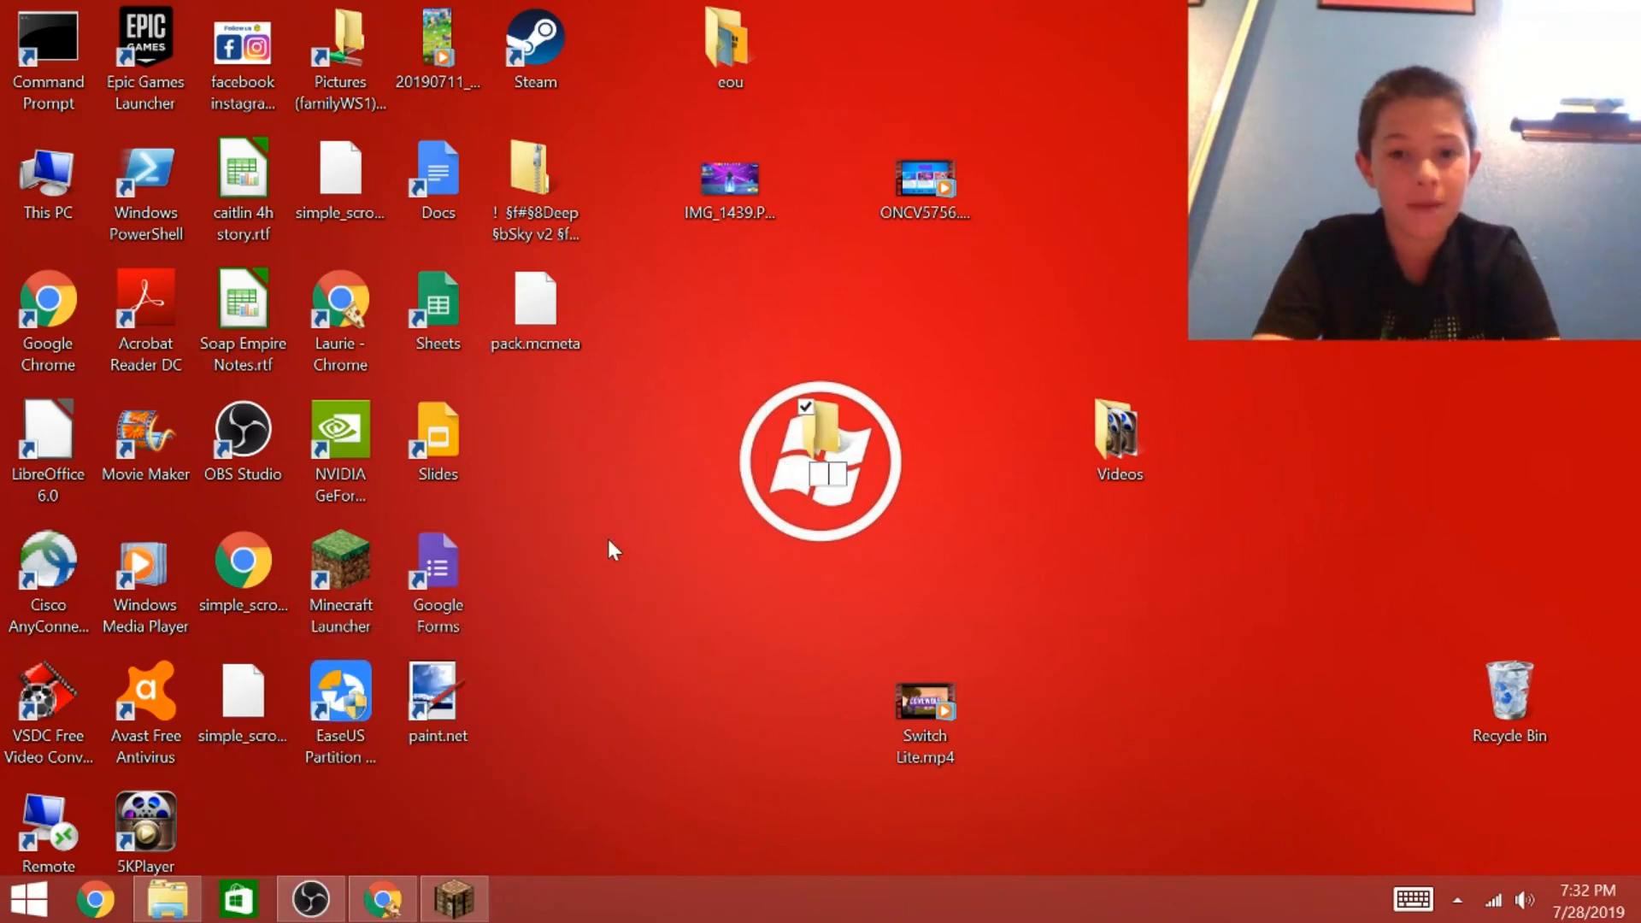
type("TU")
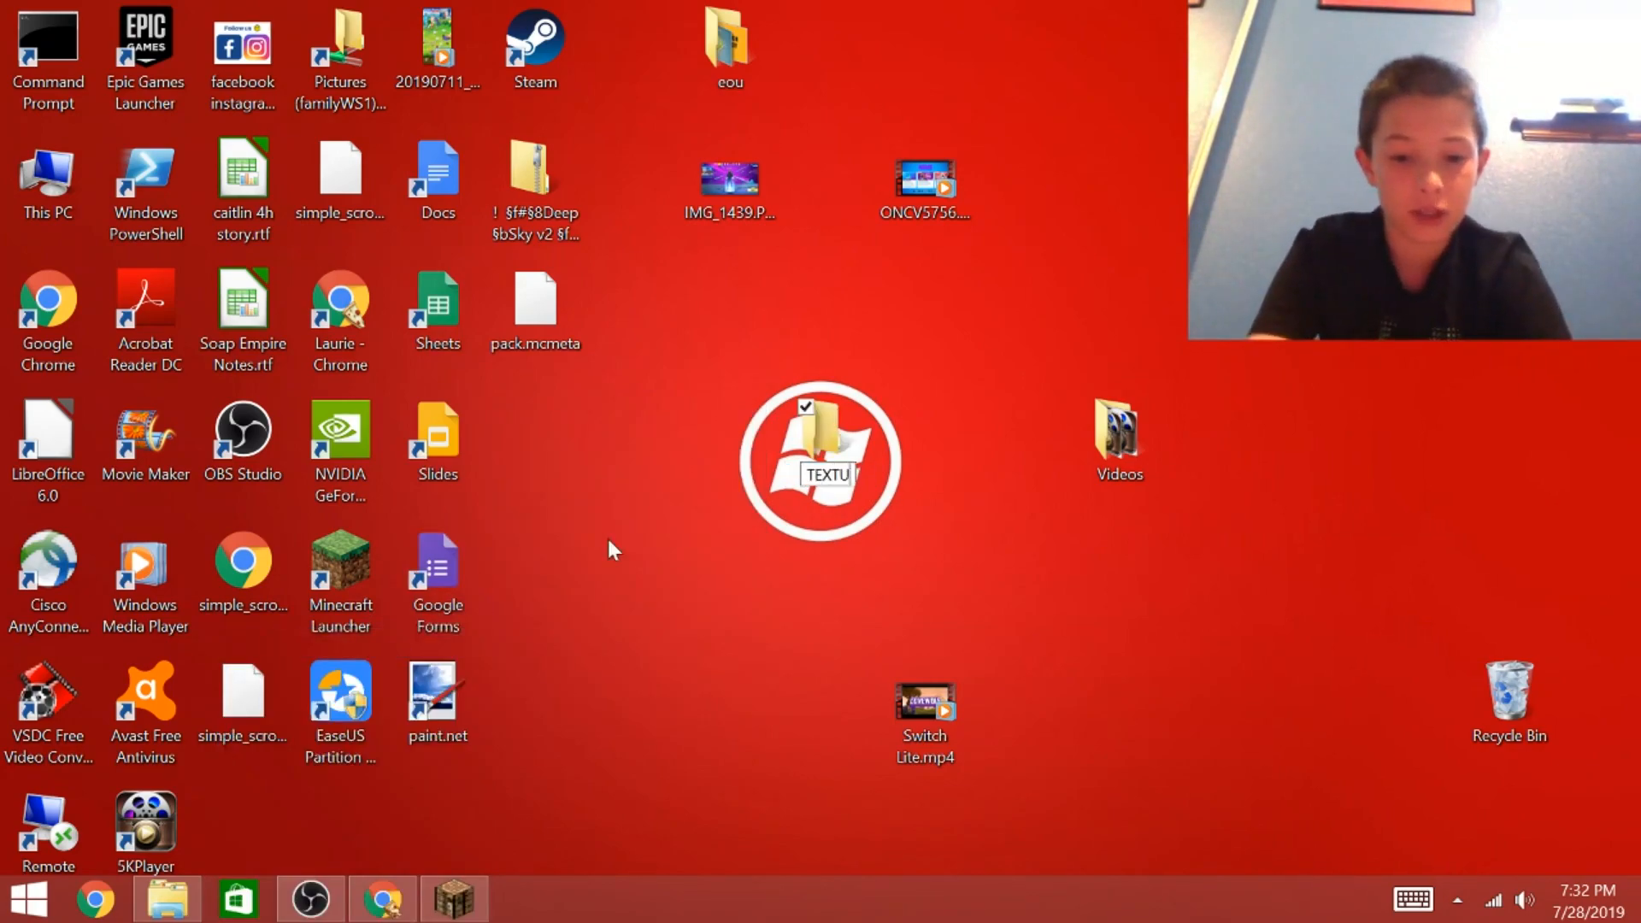
type("RE PACKS")
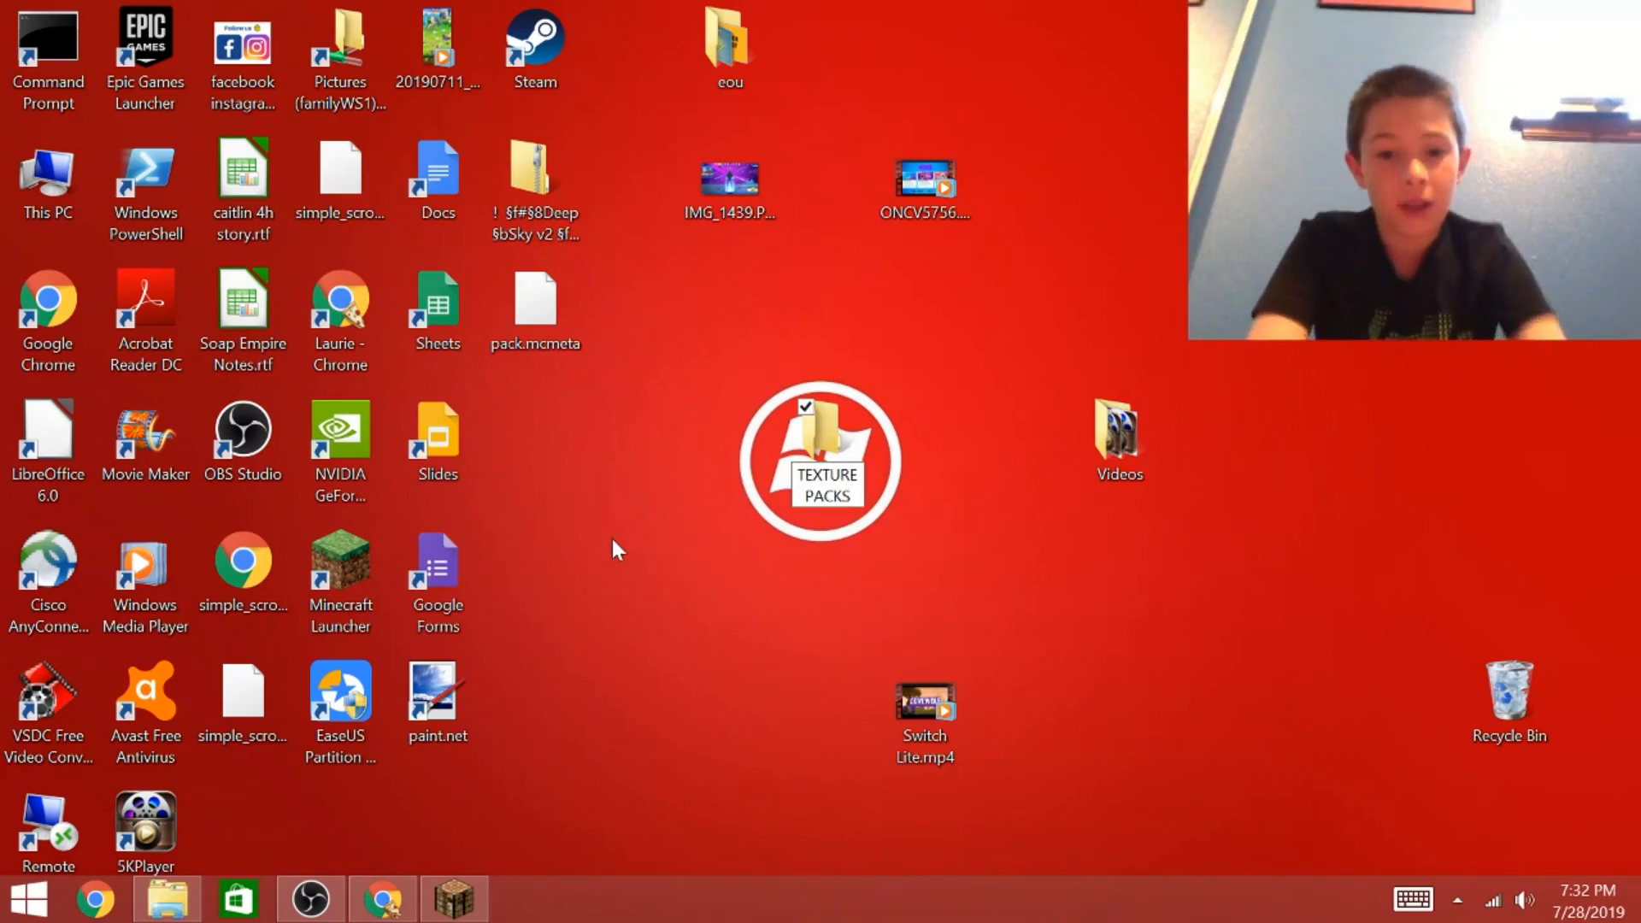
key("Return")
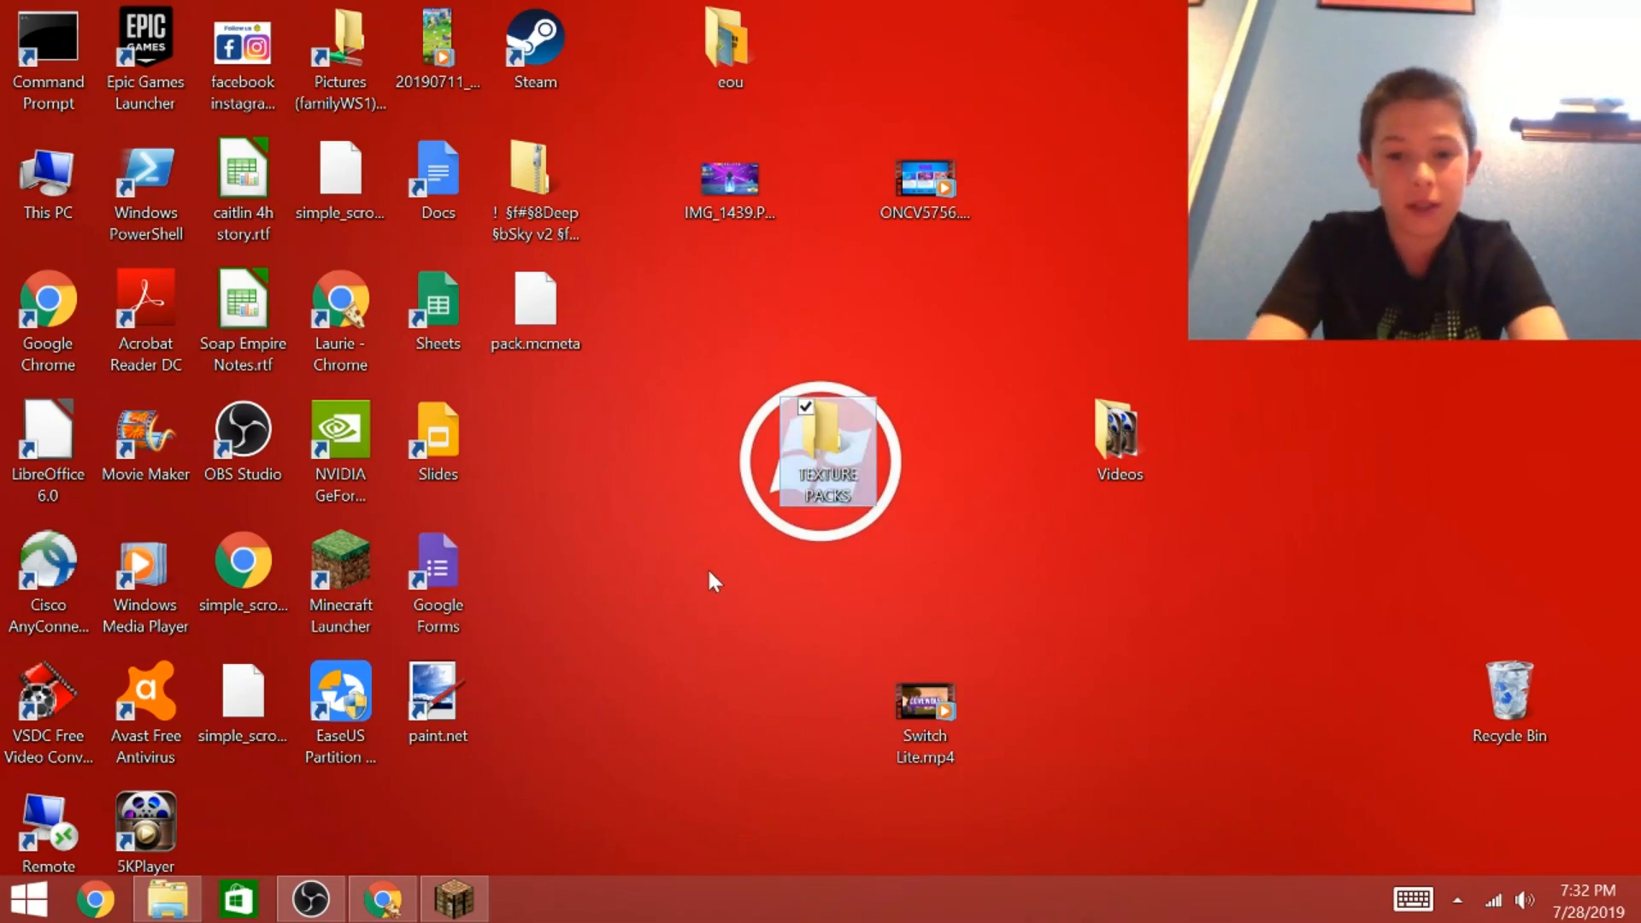
Open the TEXTURE PACKS folder and paste the copied 1.14.4.jar into it.
double_click(848, 395)
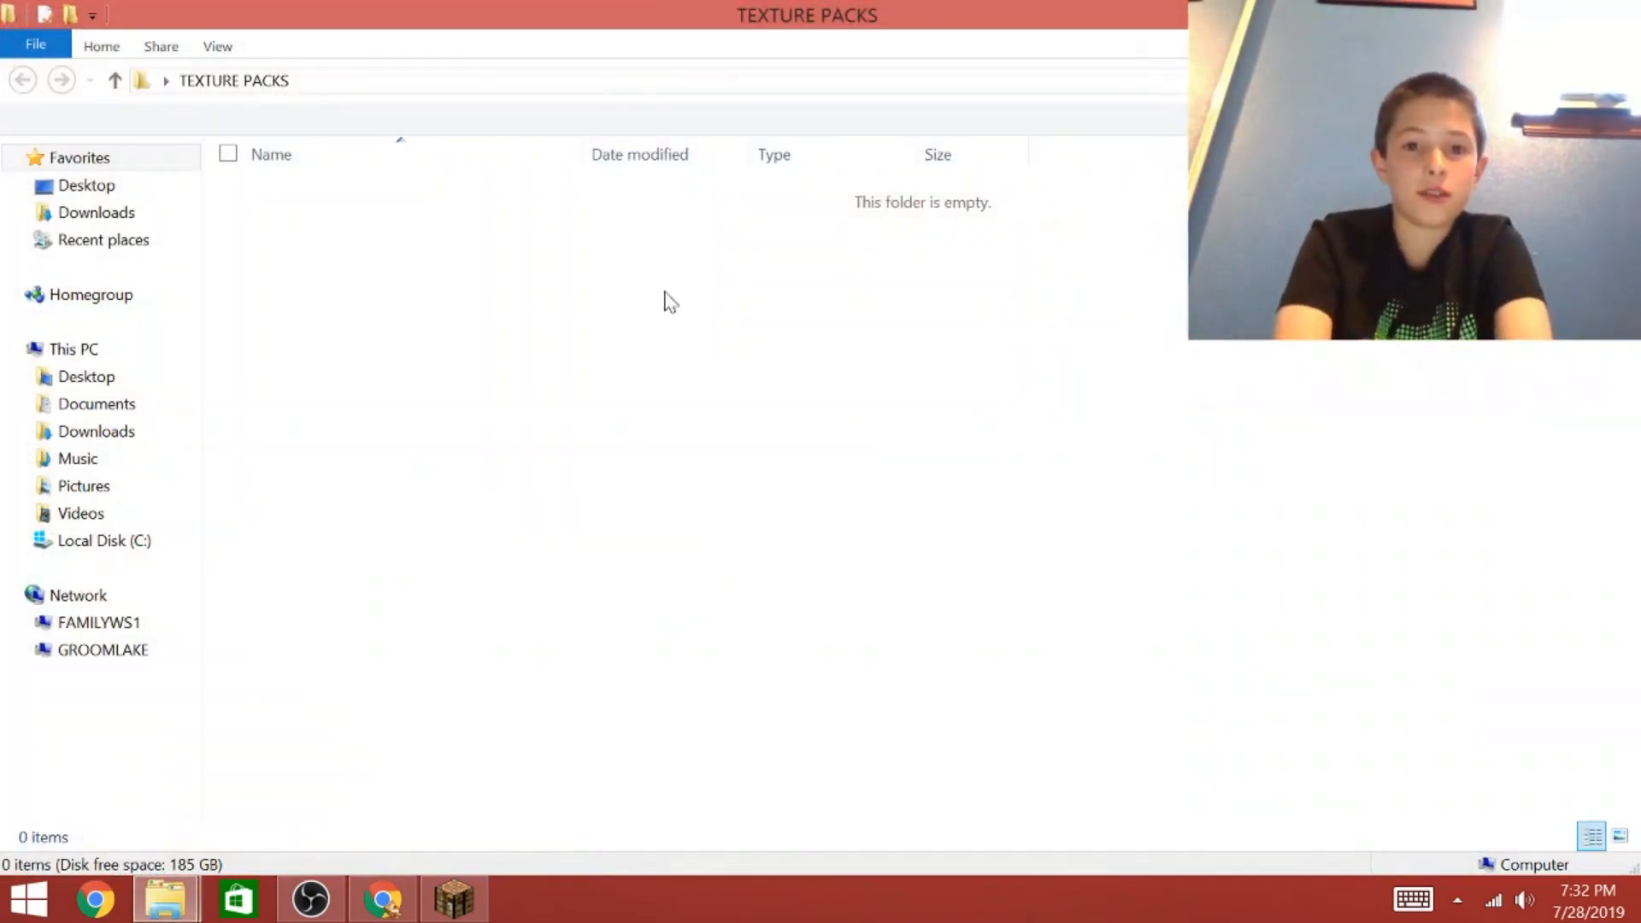
right_click(261, 384)
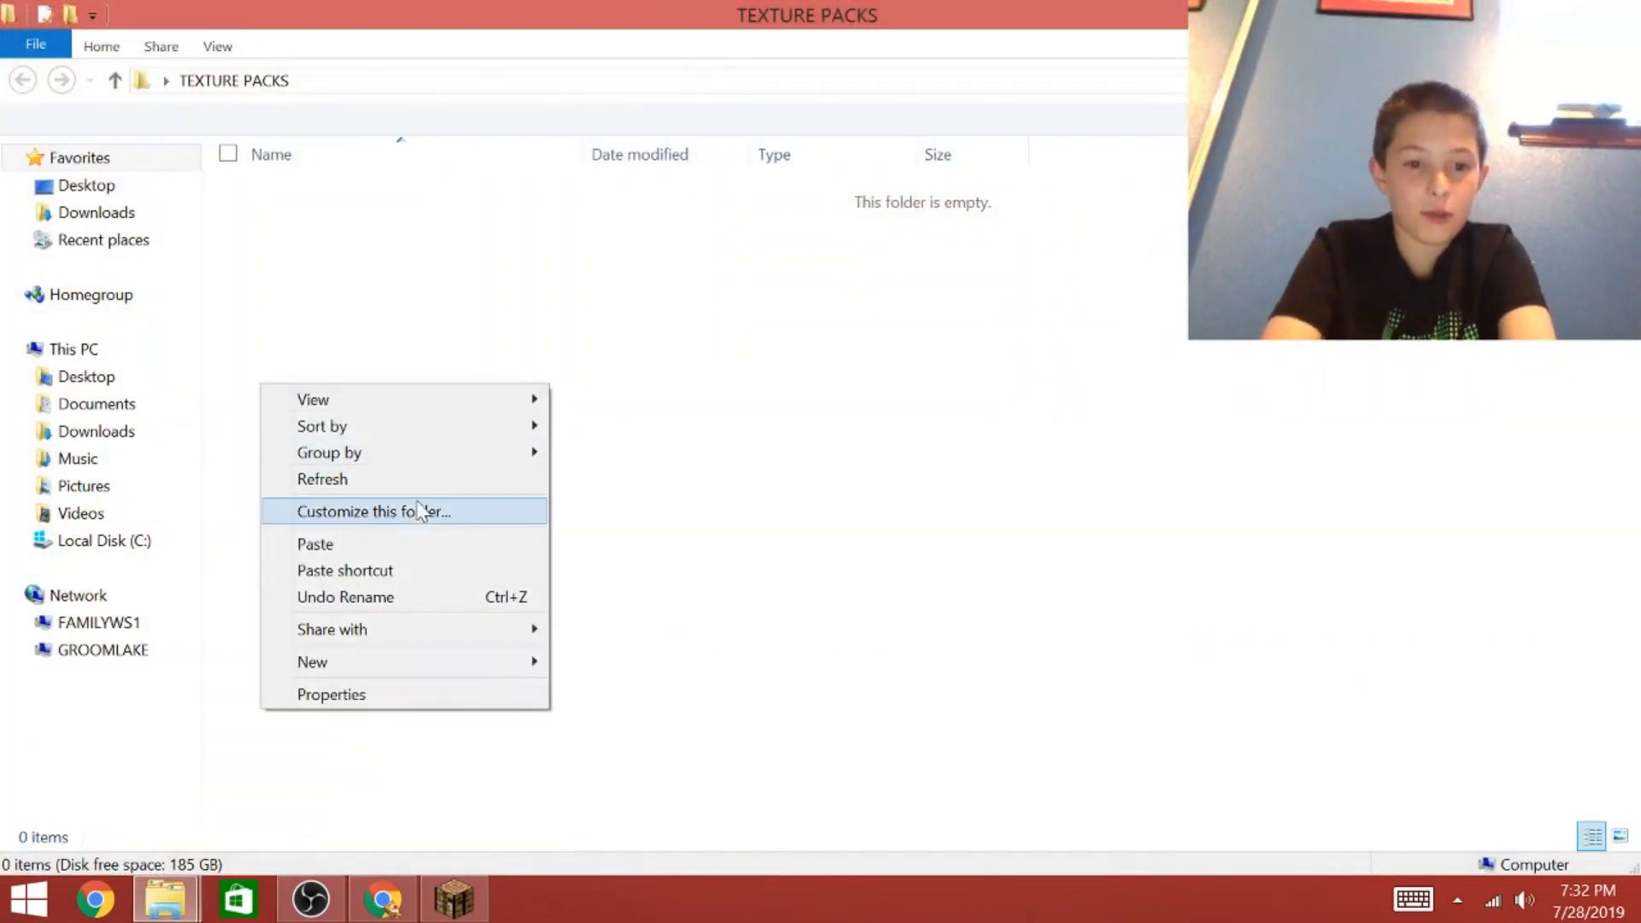
left_click(385, 548)
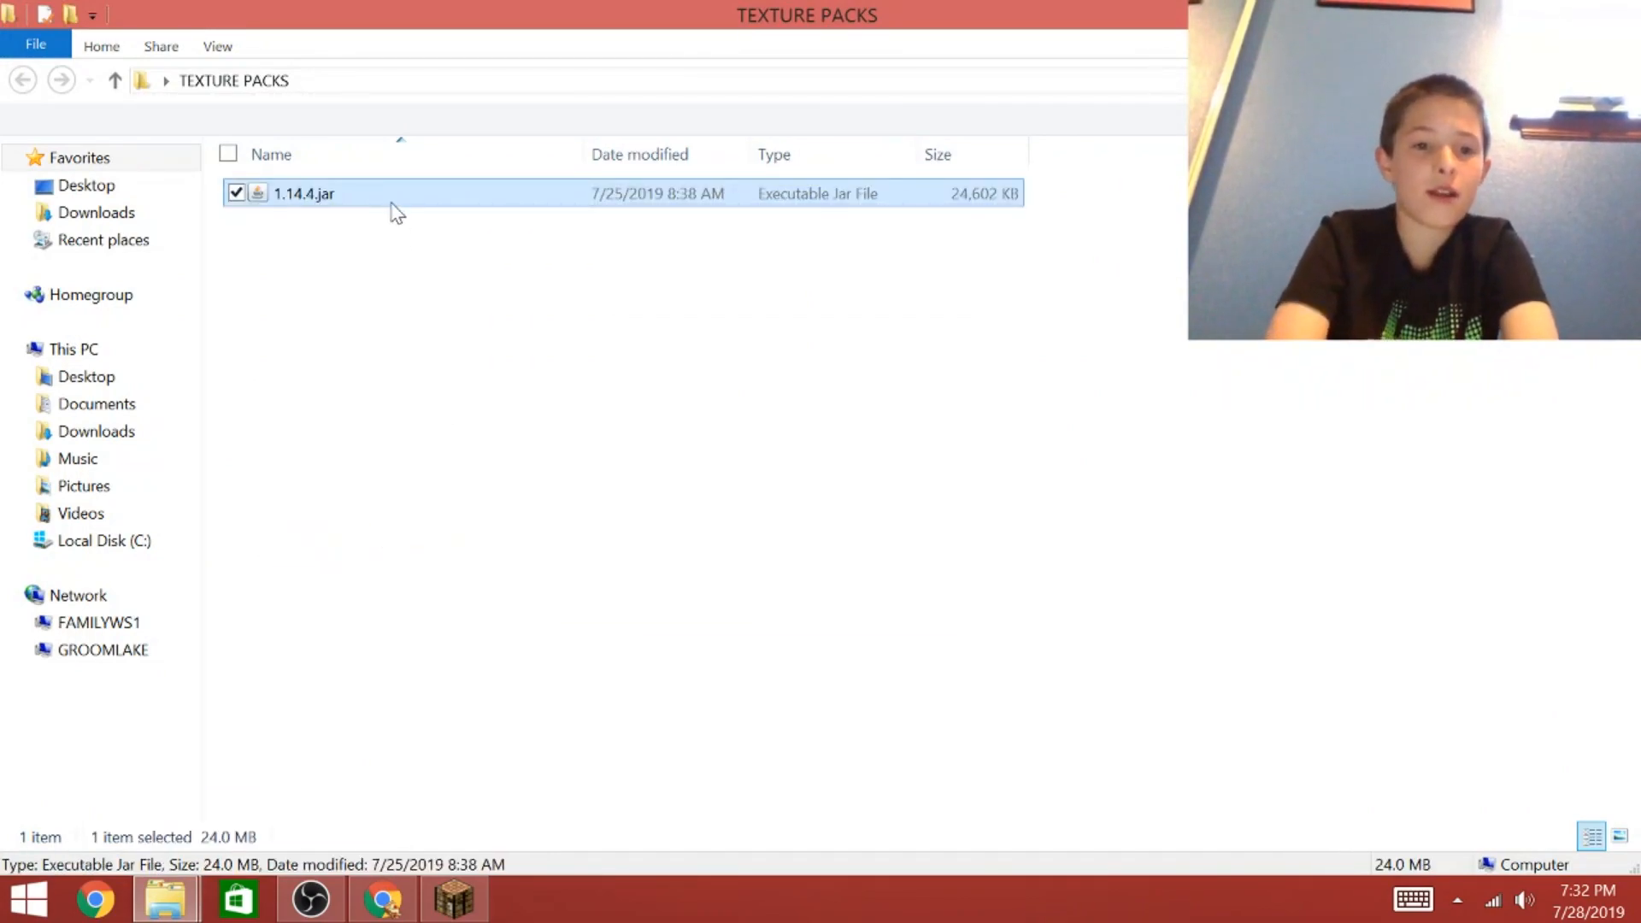
Extract 1.14.4.jar with 7-Zip into a 1.14.4 subfolder of TEXTURE PACKS.
right_click(330, 197)
left_click(336, 229)
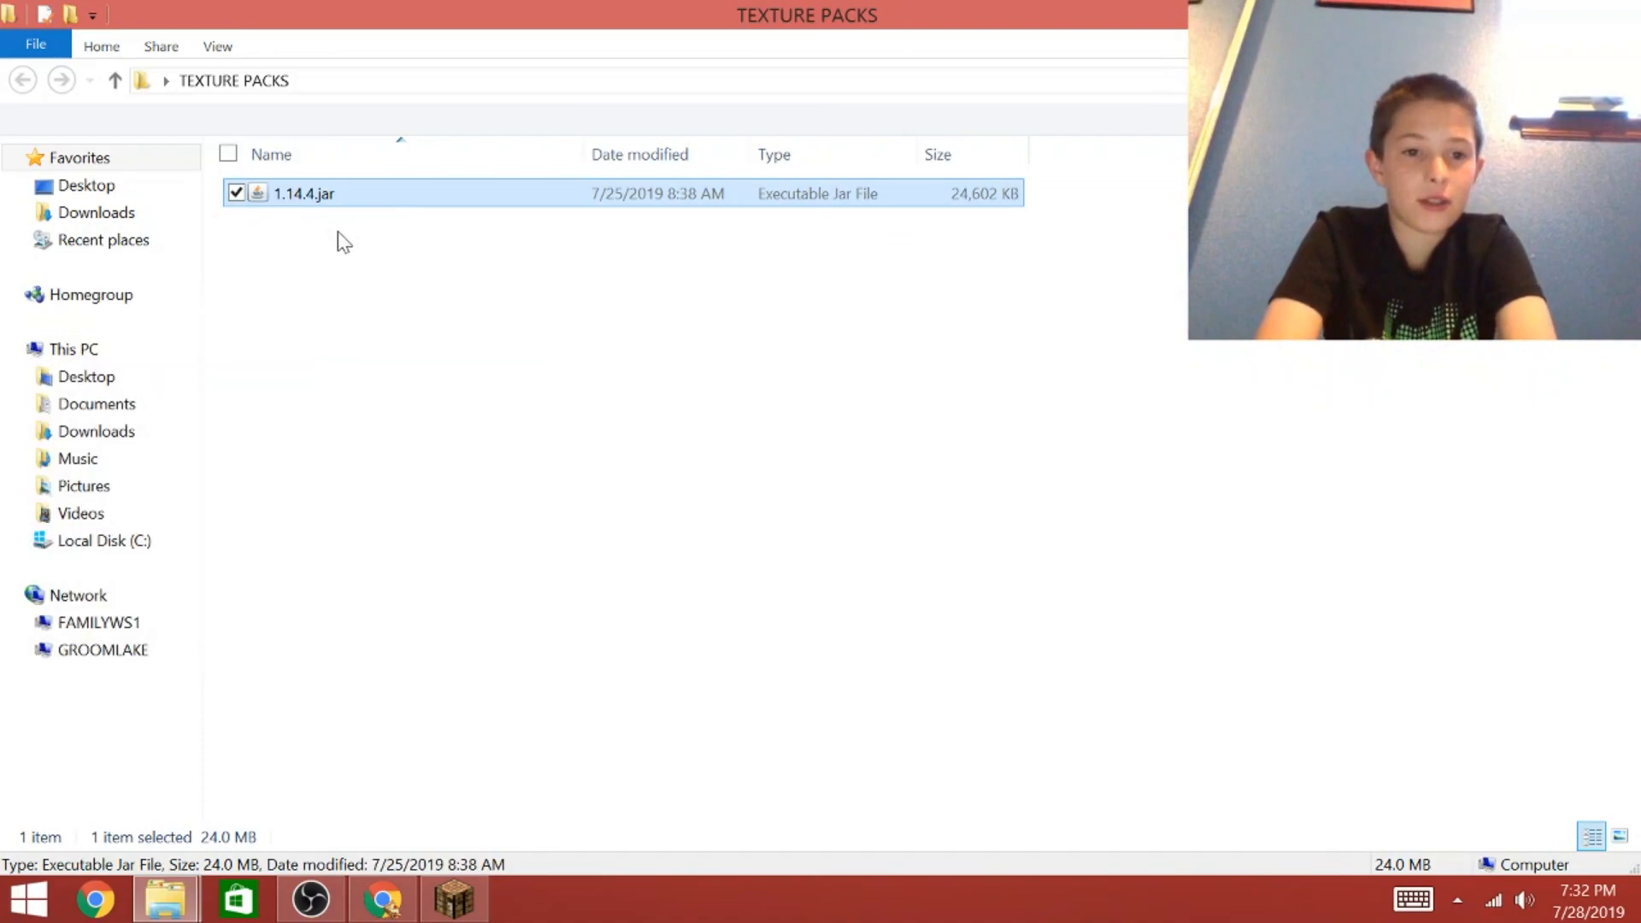
right_click(330, 188)
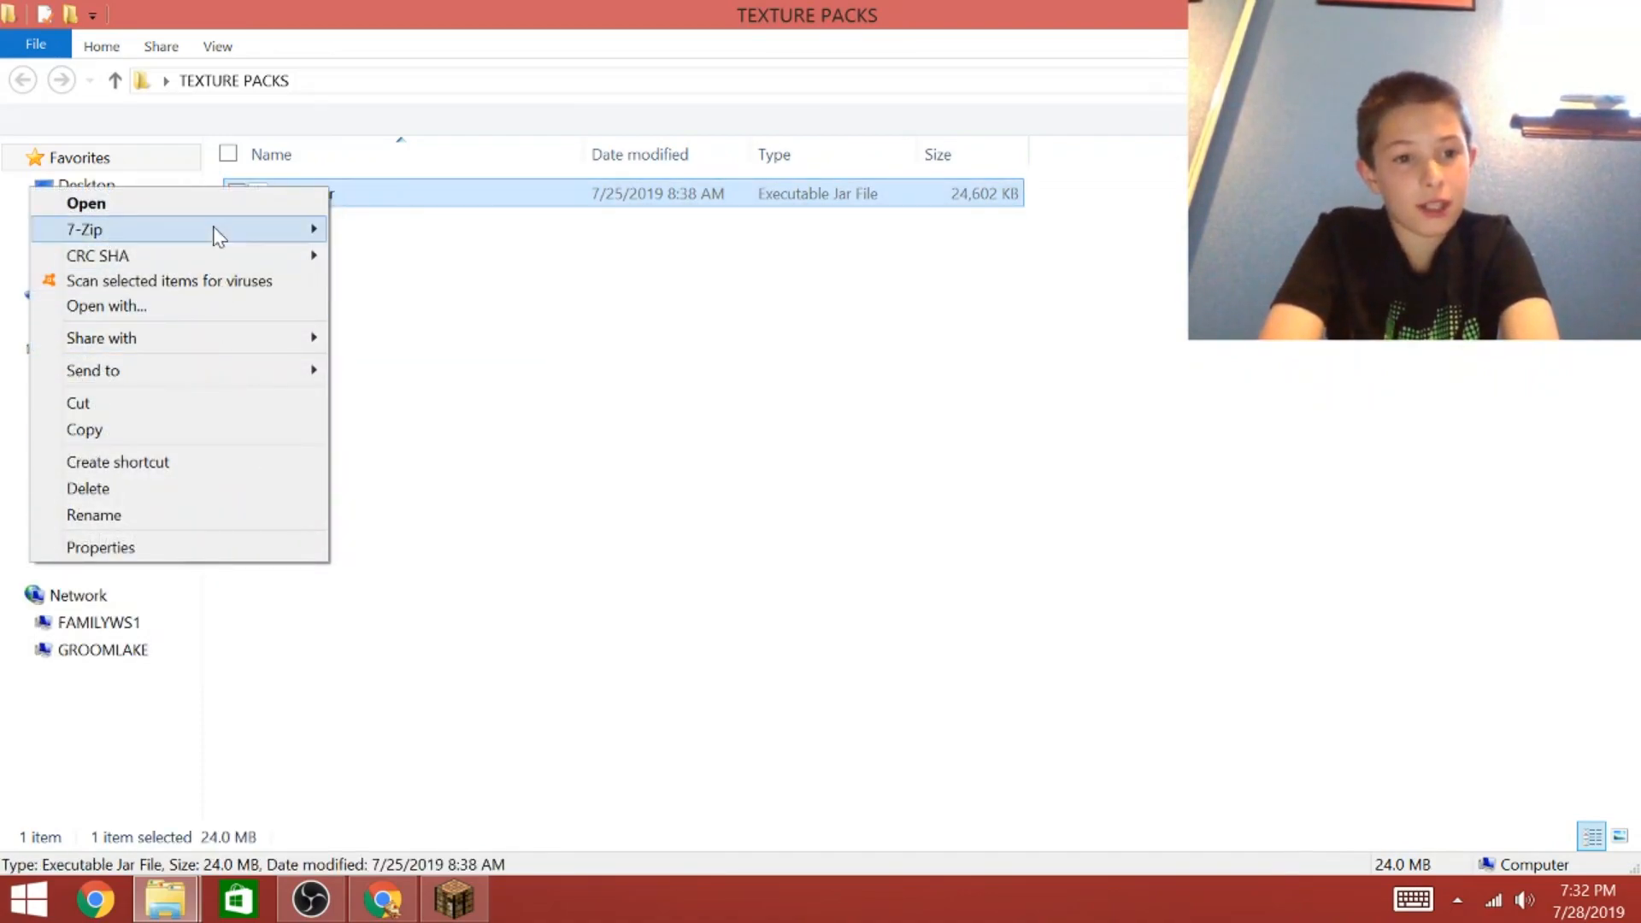
mouse_move(221, 233)
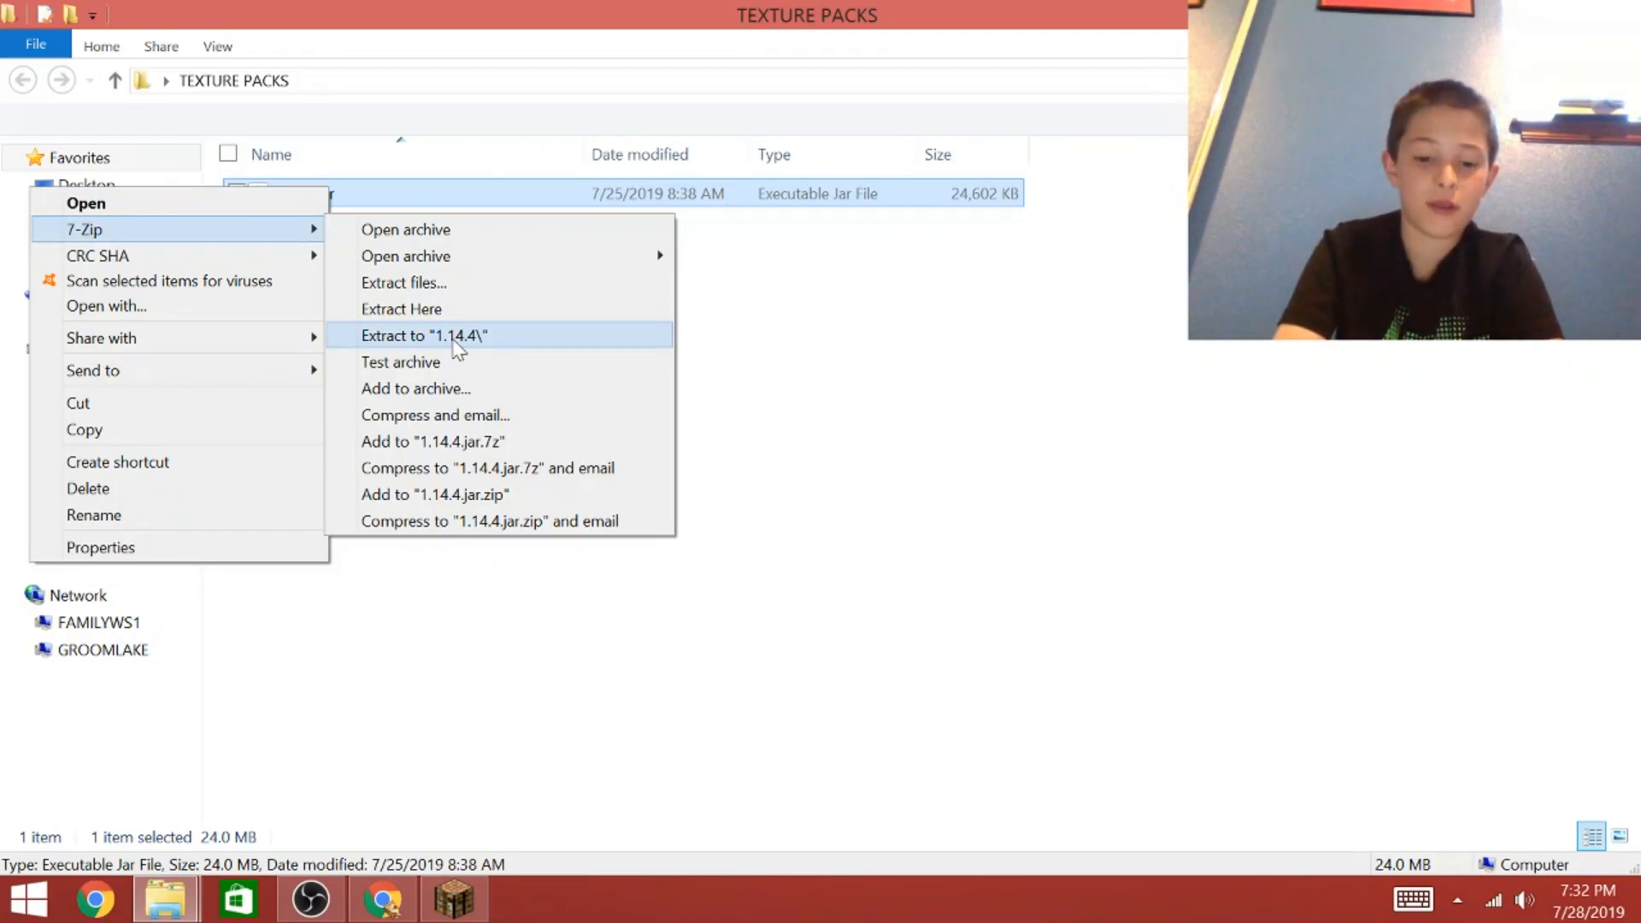
left_click(454, 337)
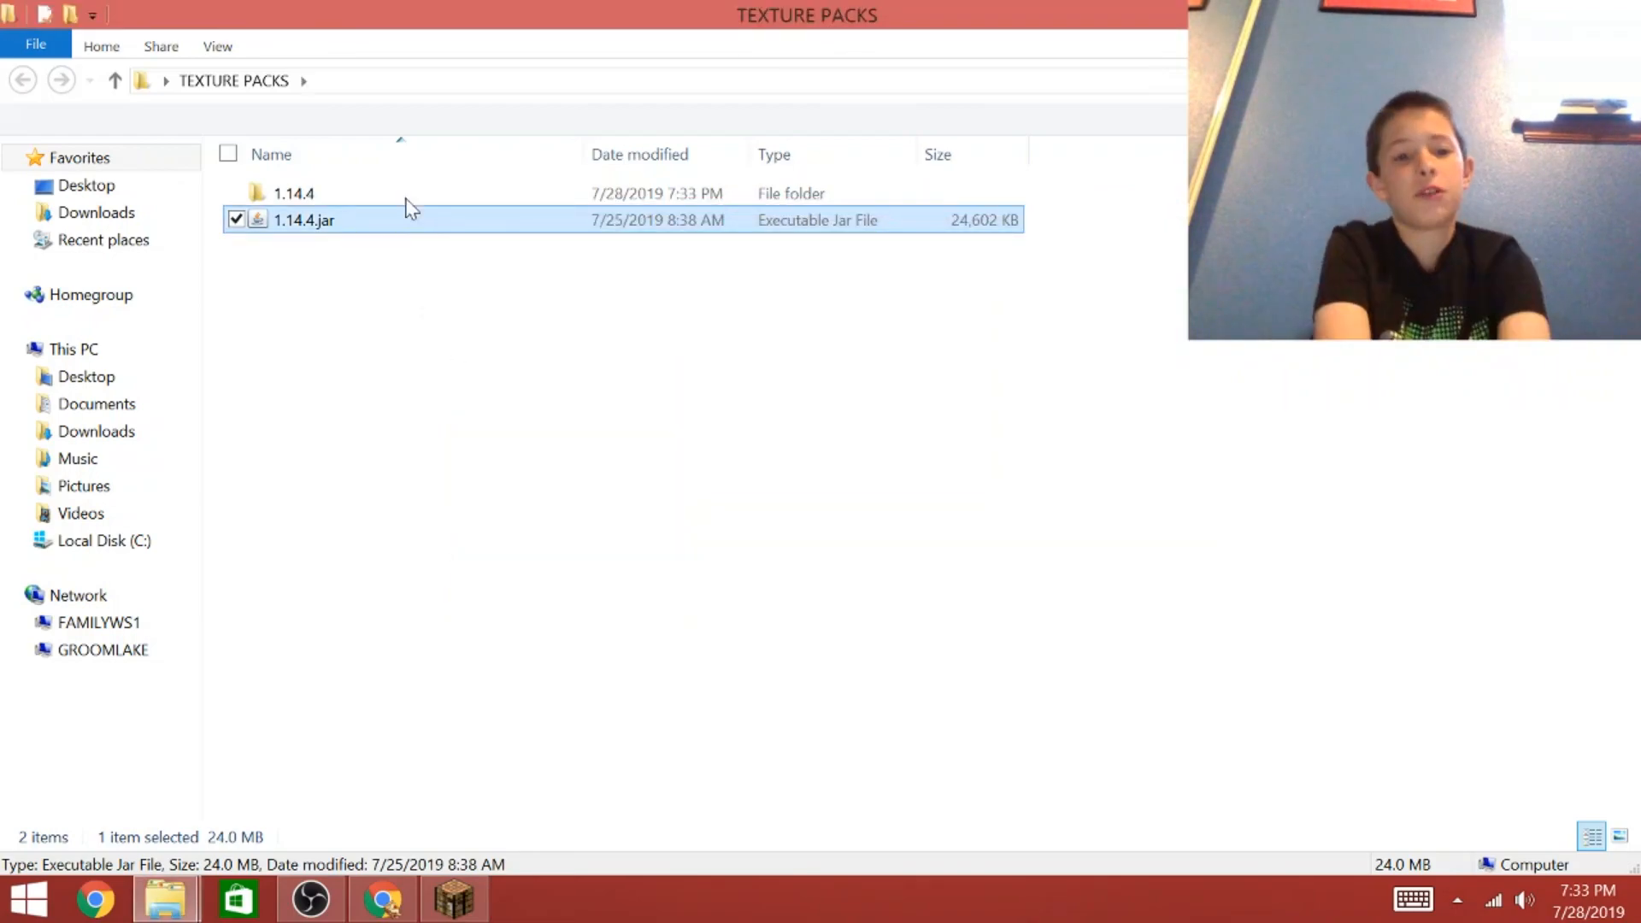
Open the extracted 1.14.4 folder in TEXTURE PACKS and look over its contents.
left_click(366, 244)
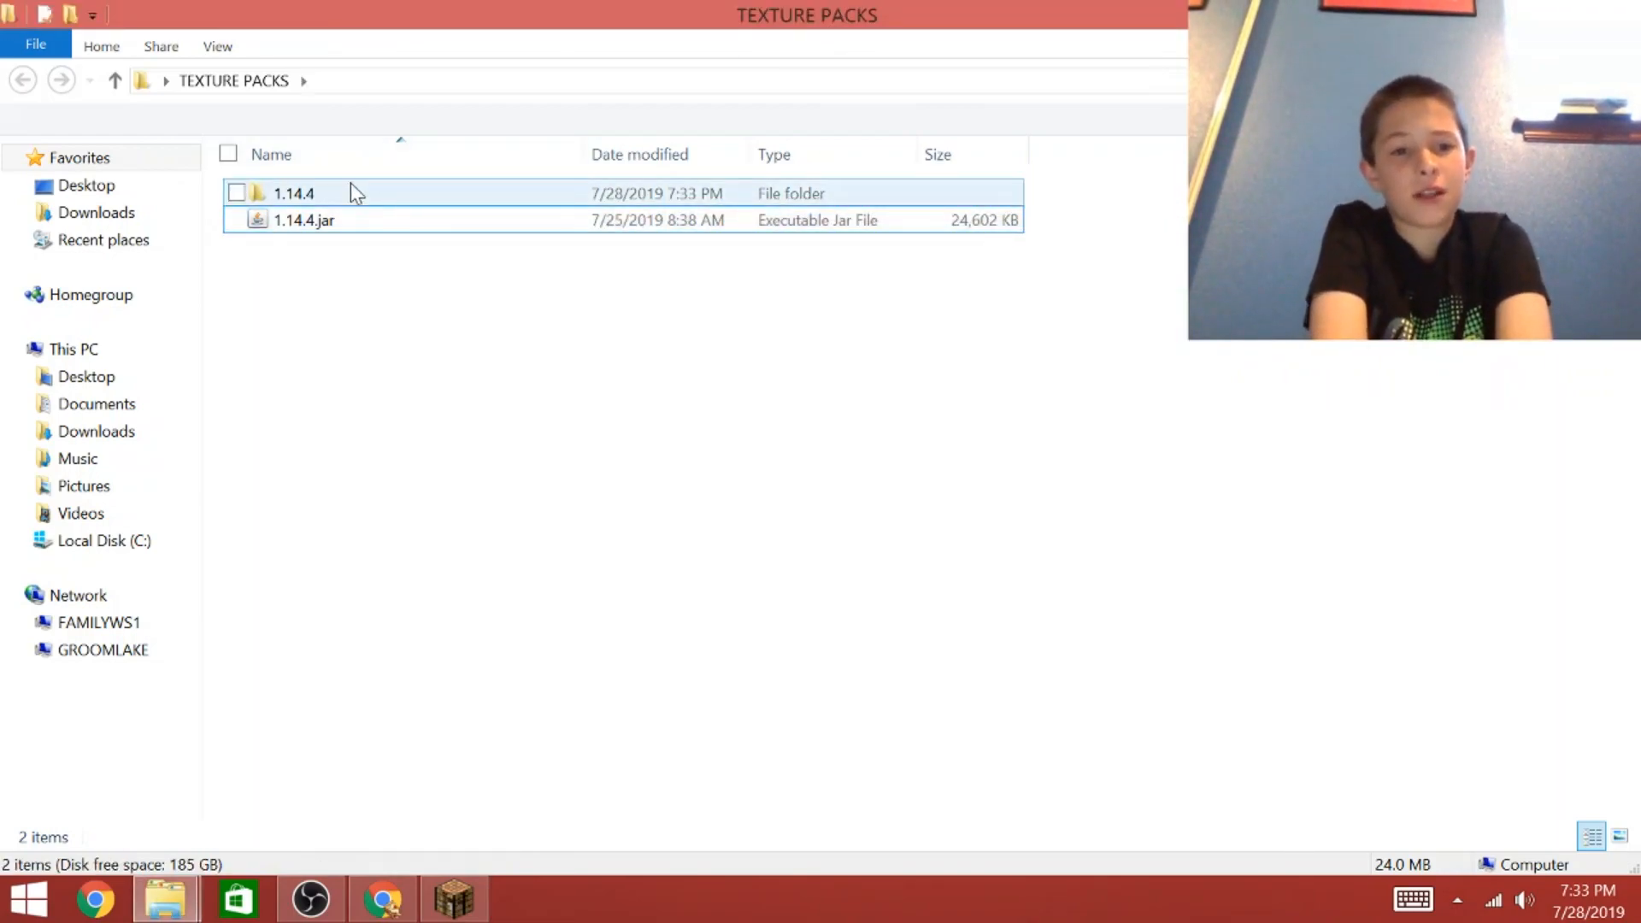
double_click(352, 192)
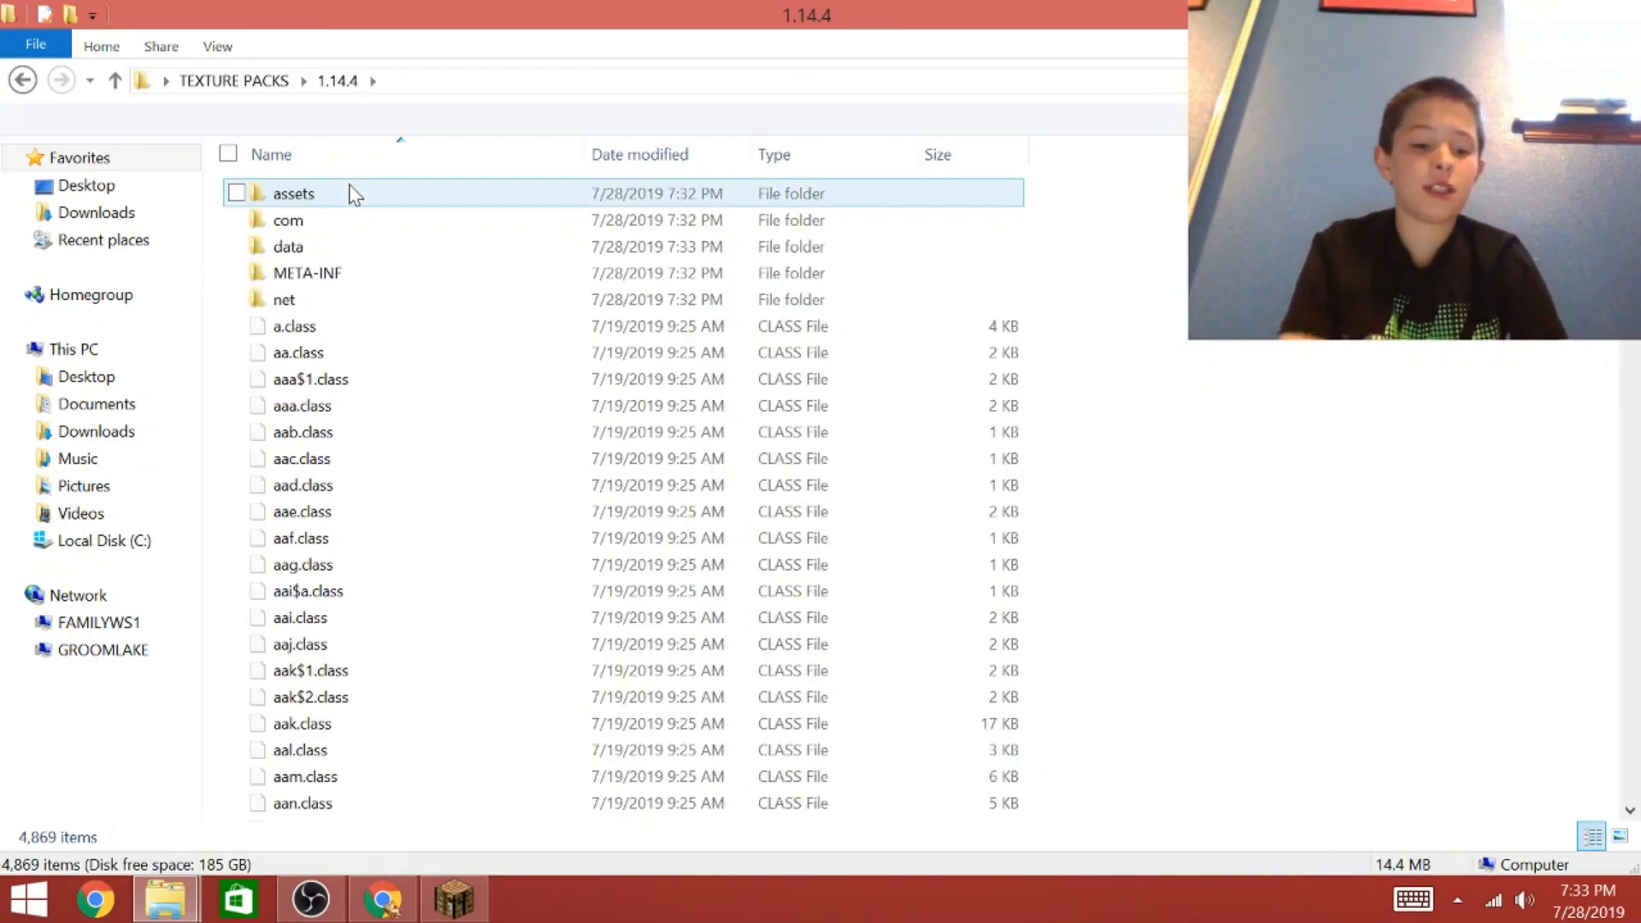
left_click(323, 274)
key("Down")
key("Down")
key("Down")
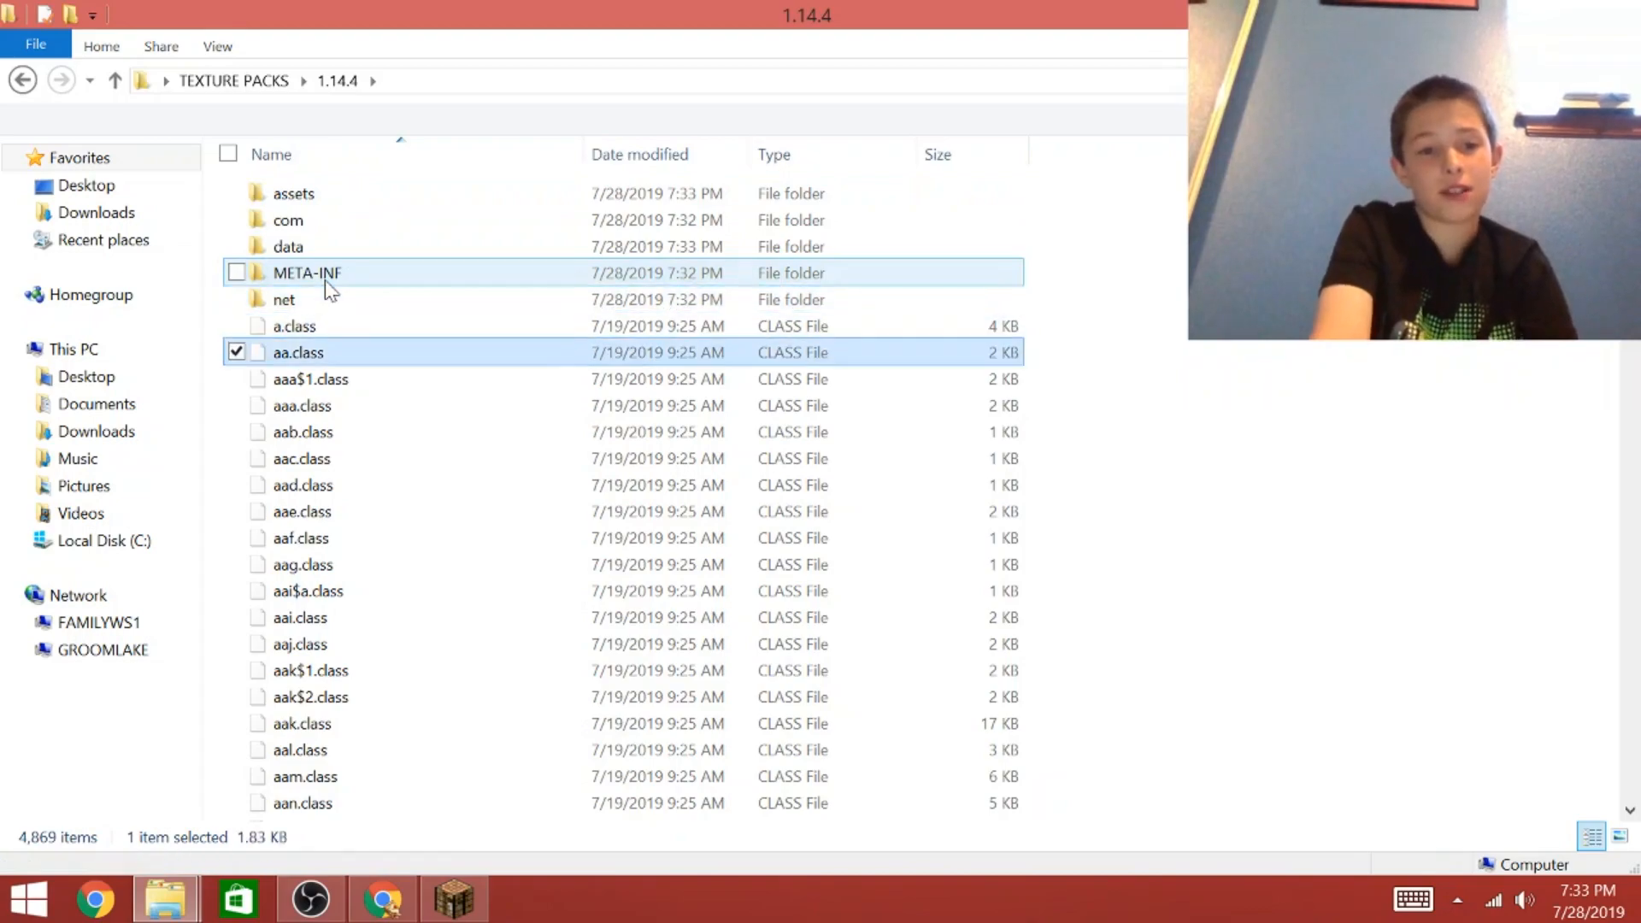
left_click(1170, 257)
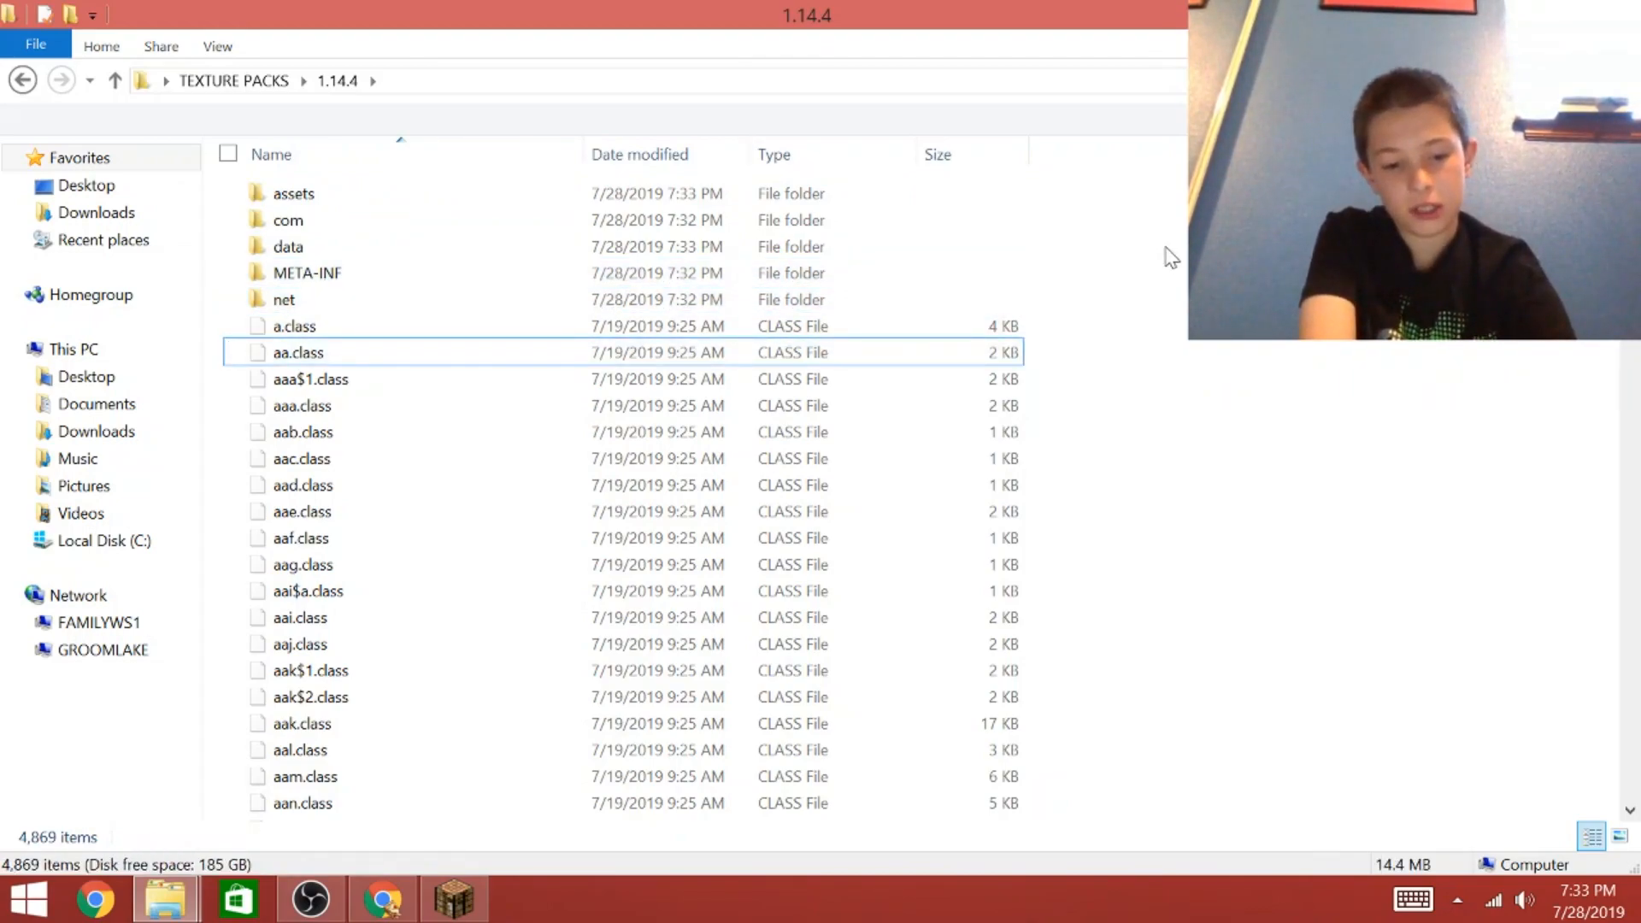
Delete every file and folder in the extracted 1.14.4 folder except the assets folder.
key("ctrl+a")
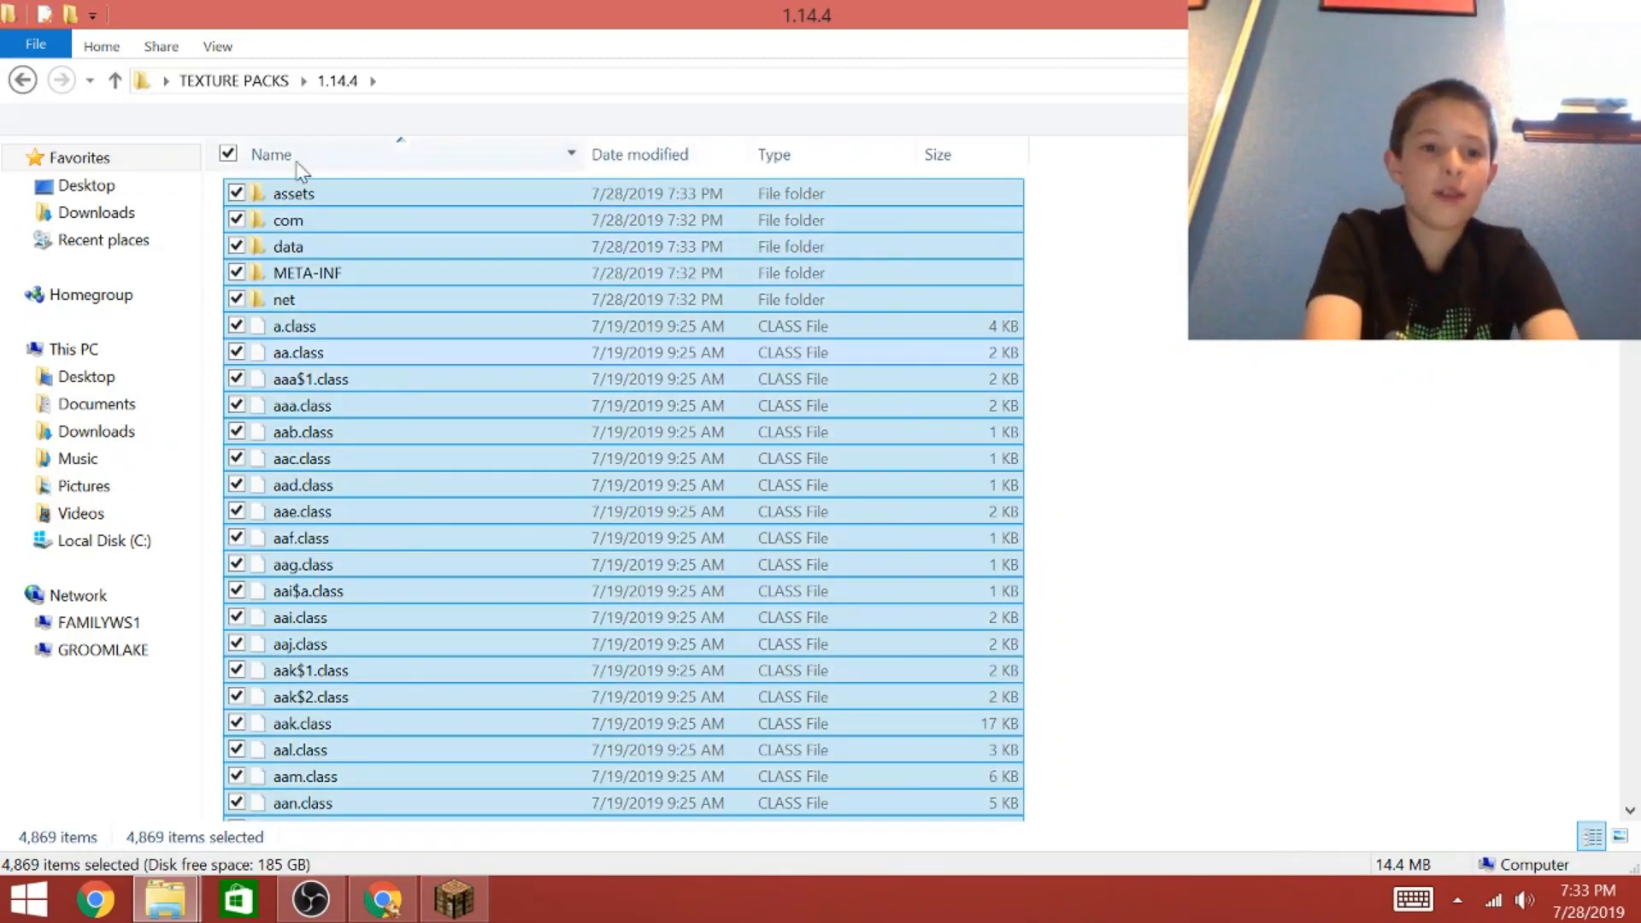
left_click(236, 194)
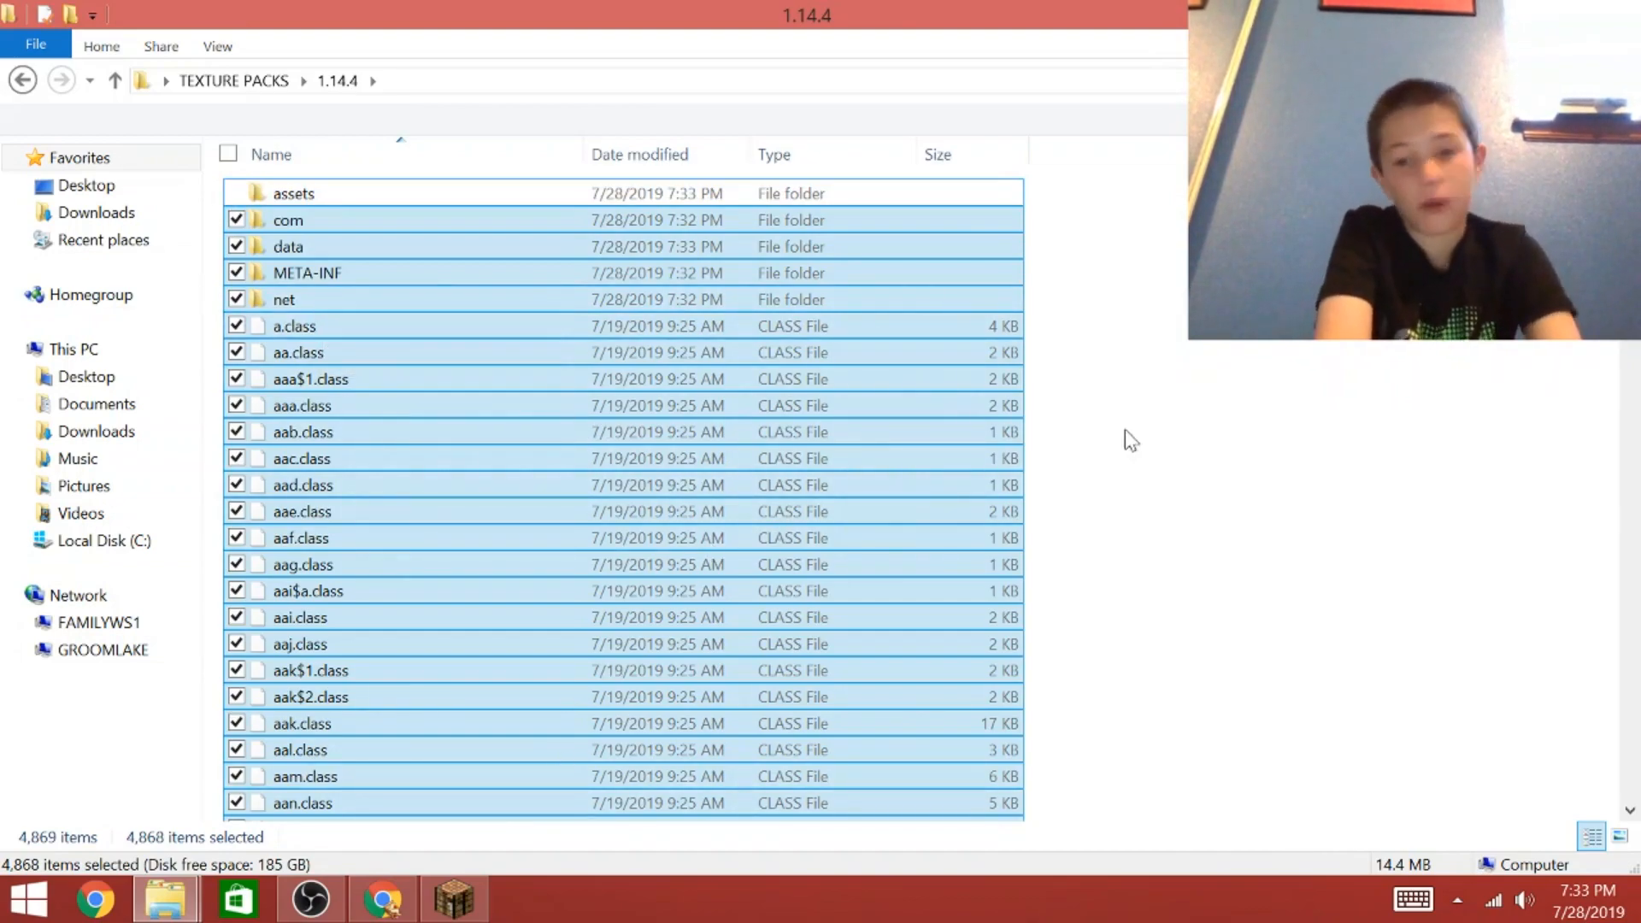
right_click(737, 460)
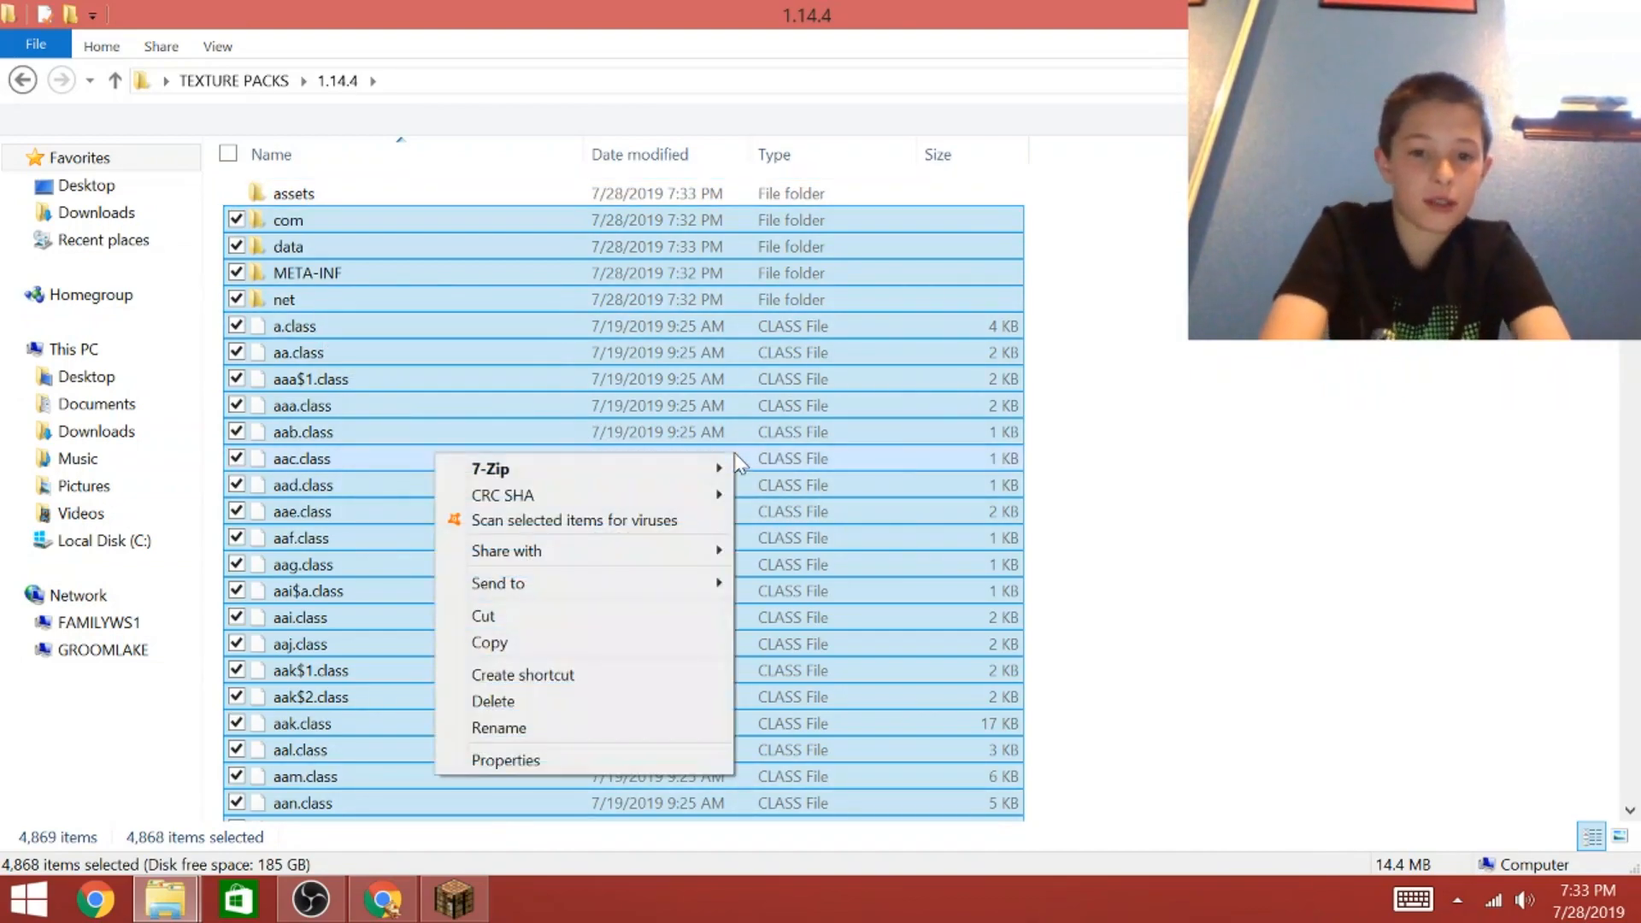
left_click(555, 701)
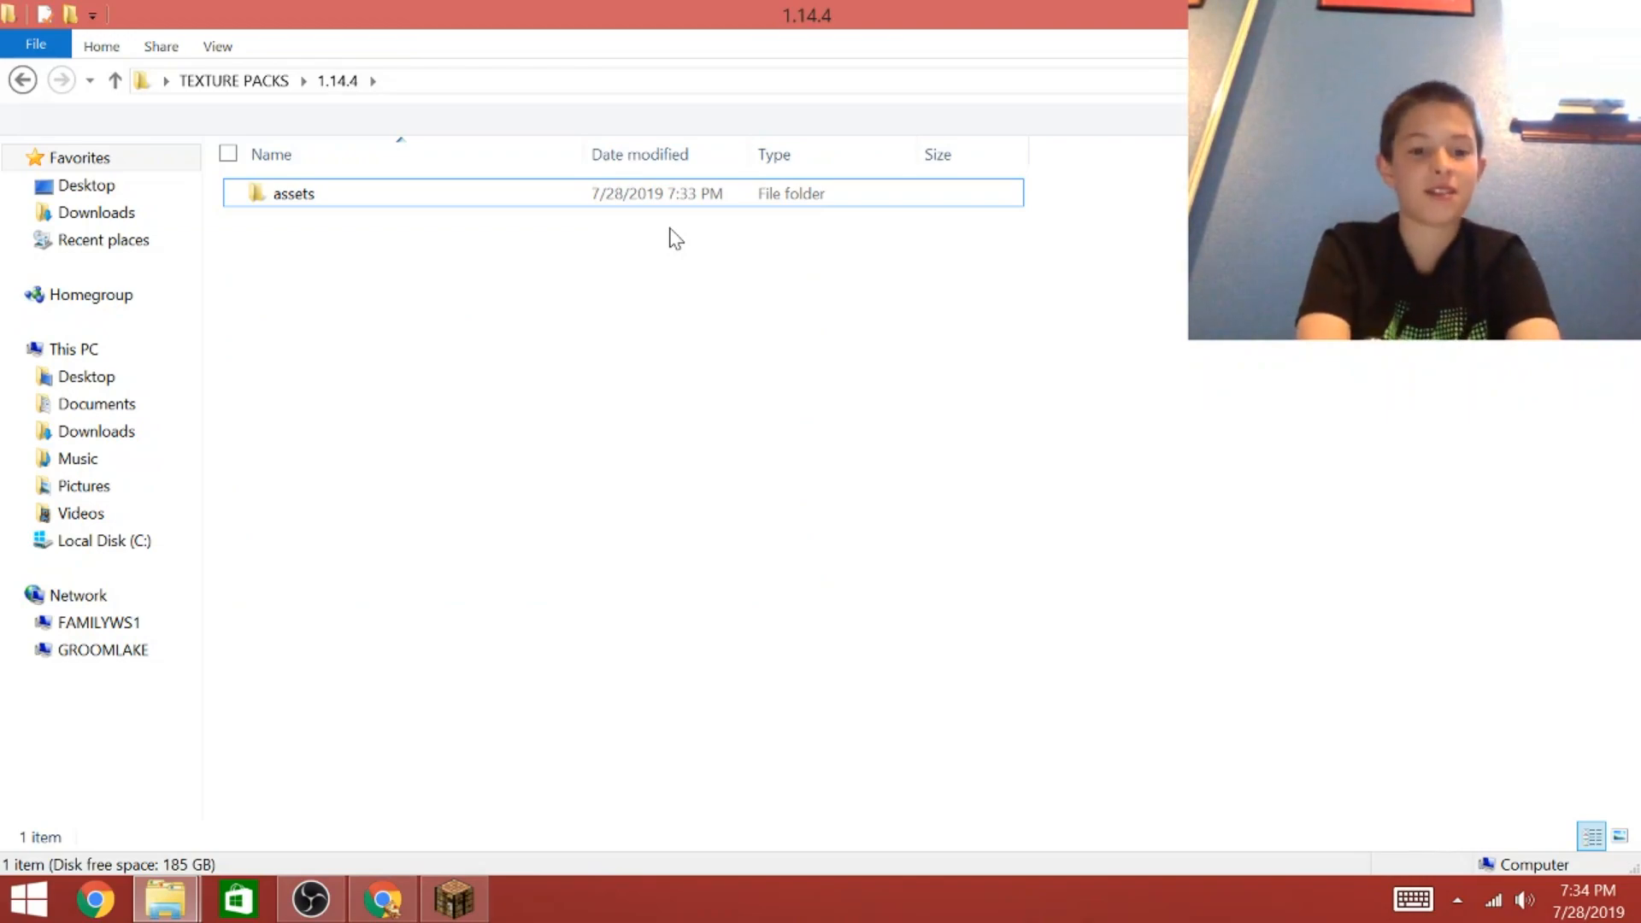
left_click(732, 192)
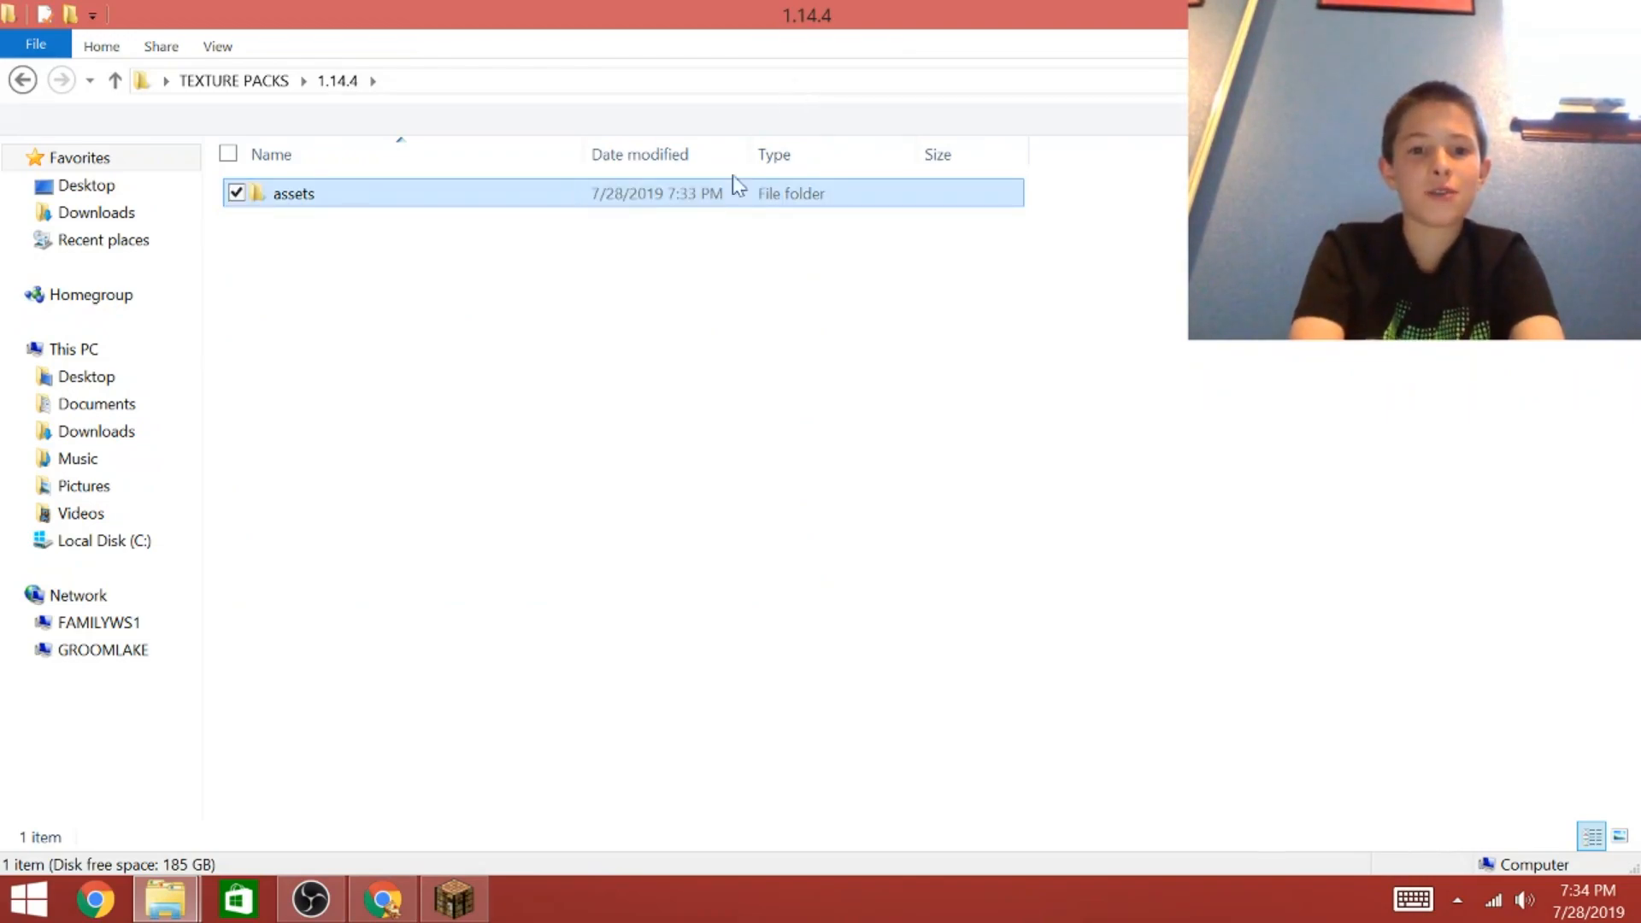
left_click(660, 223)
left_click(525, 197)
left_click(532, 349)
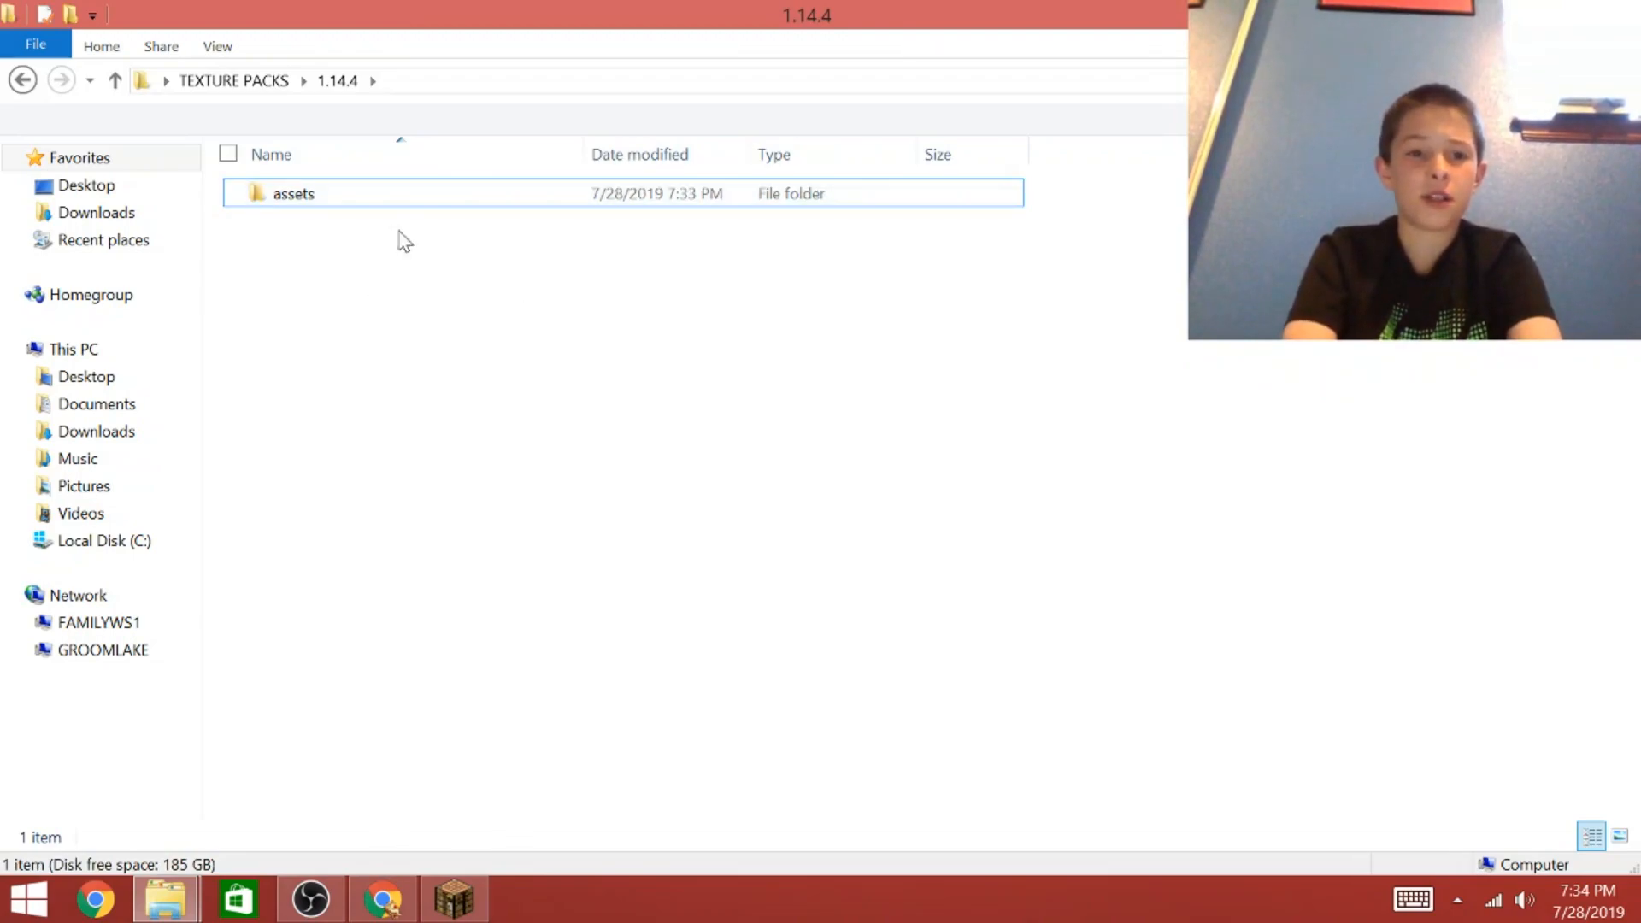
Open the block textures folder inside assets, minecraft, textures.
double_click(398, 208)
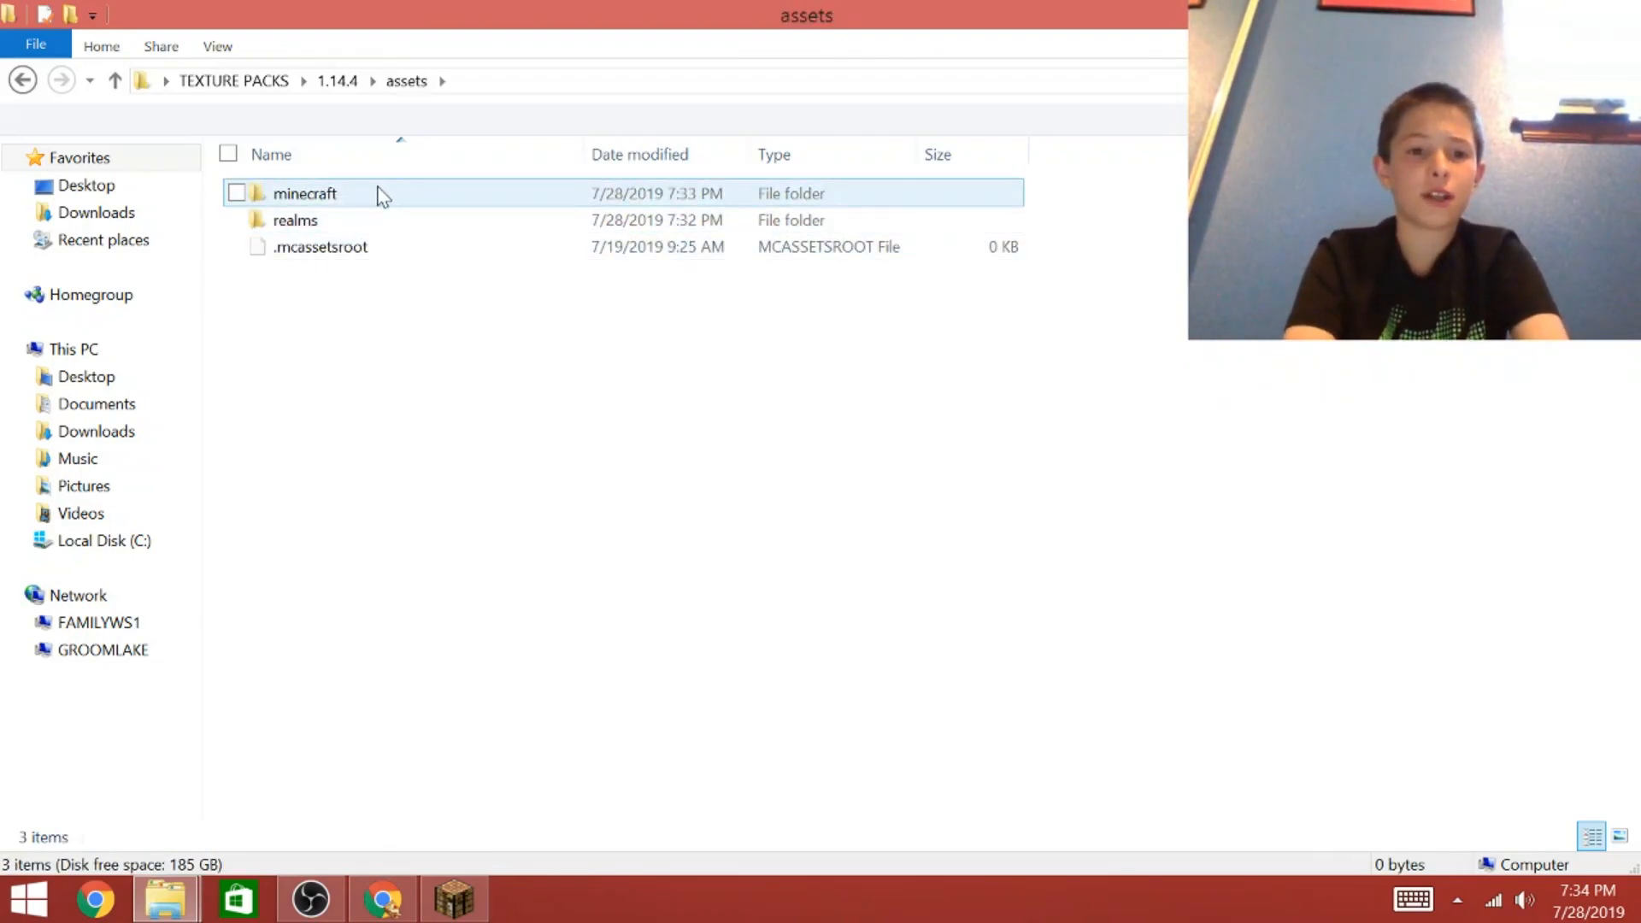
double_click(379, 194)
double_click(317, 381)
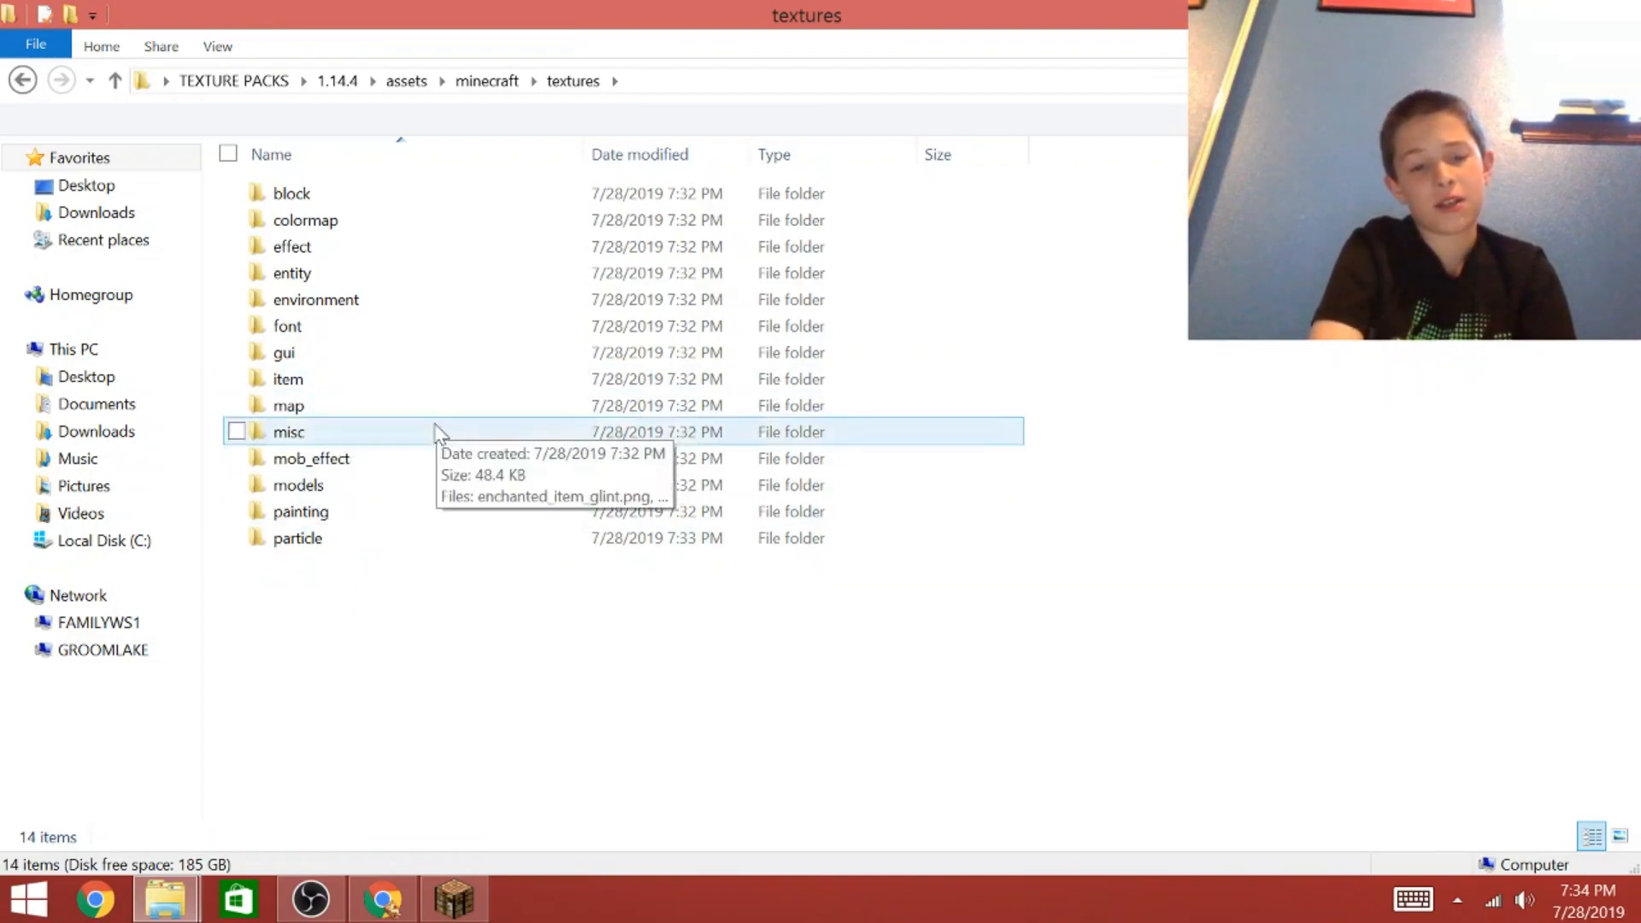
double_click(445, 206)
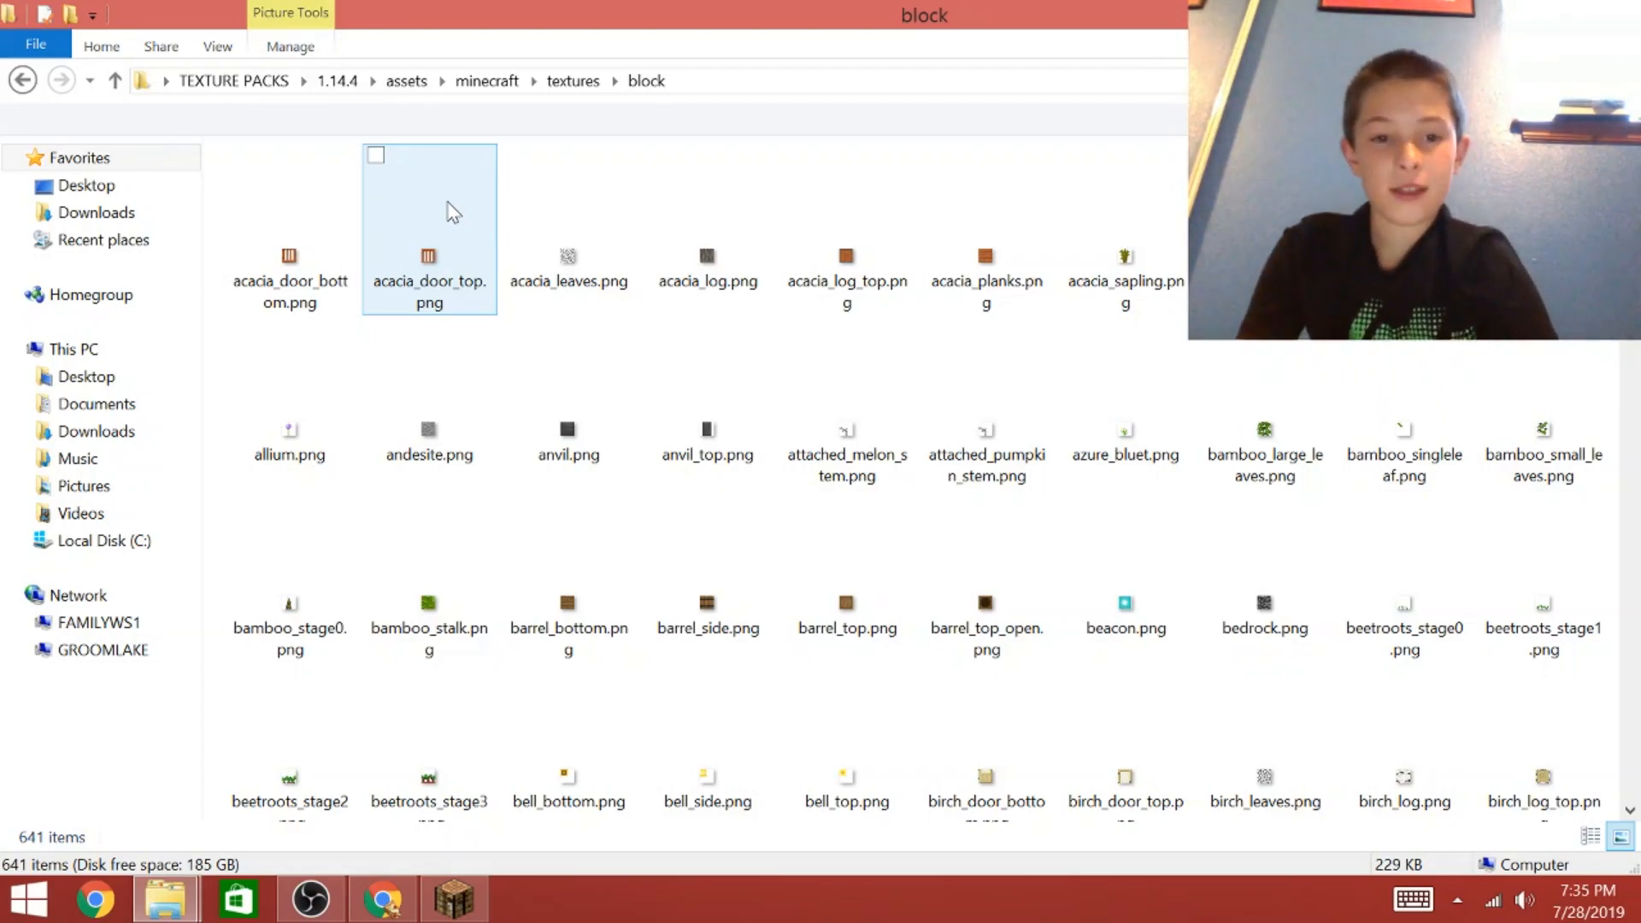
Find diamond_block.png among the block textures and open it in paint.net.
key("d")
key("d")
key("d")
key("d")
key("d")
key("d")
key("d")
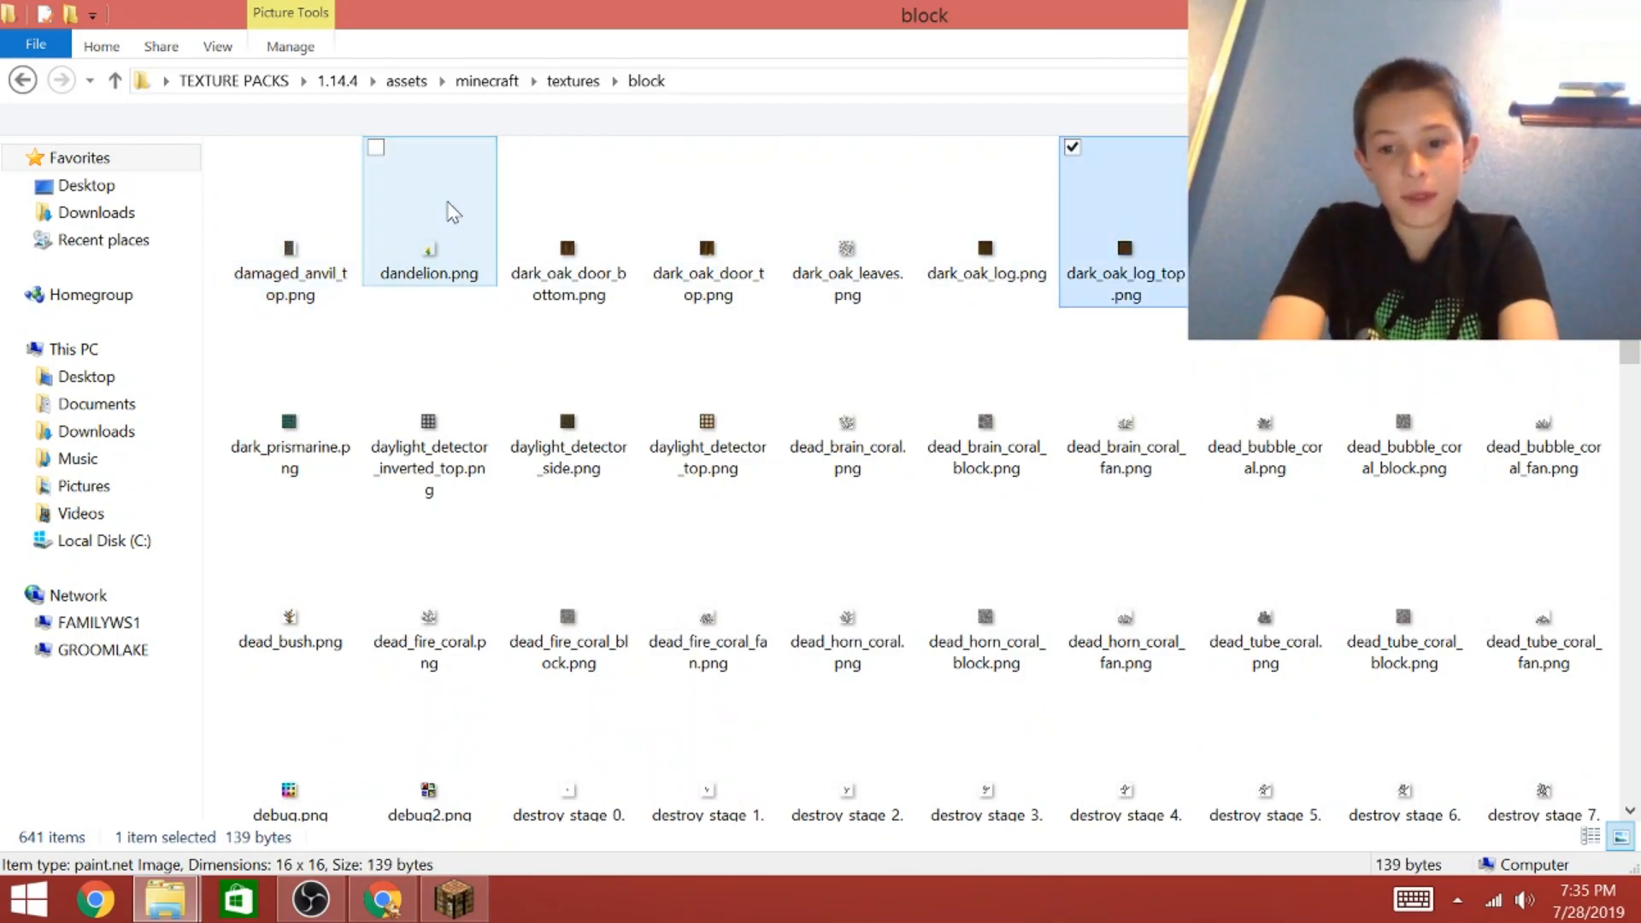
key("Down")
key("Down")
key("Down")
key("Down")
key("Right")
key("Left")
key("Left")
key("Left")
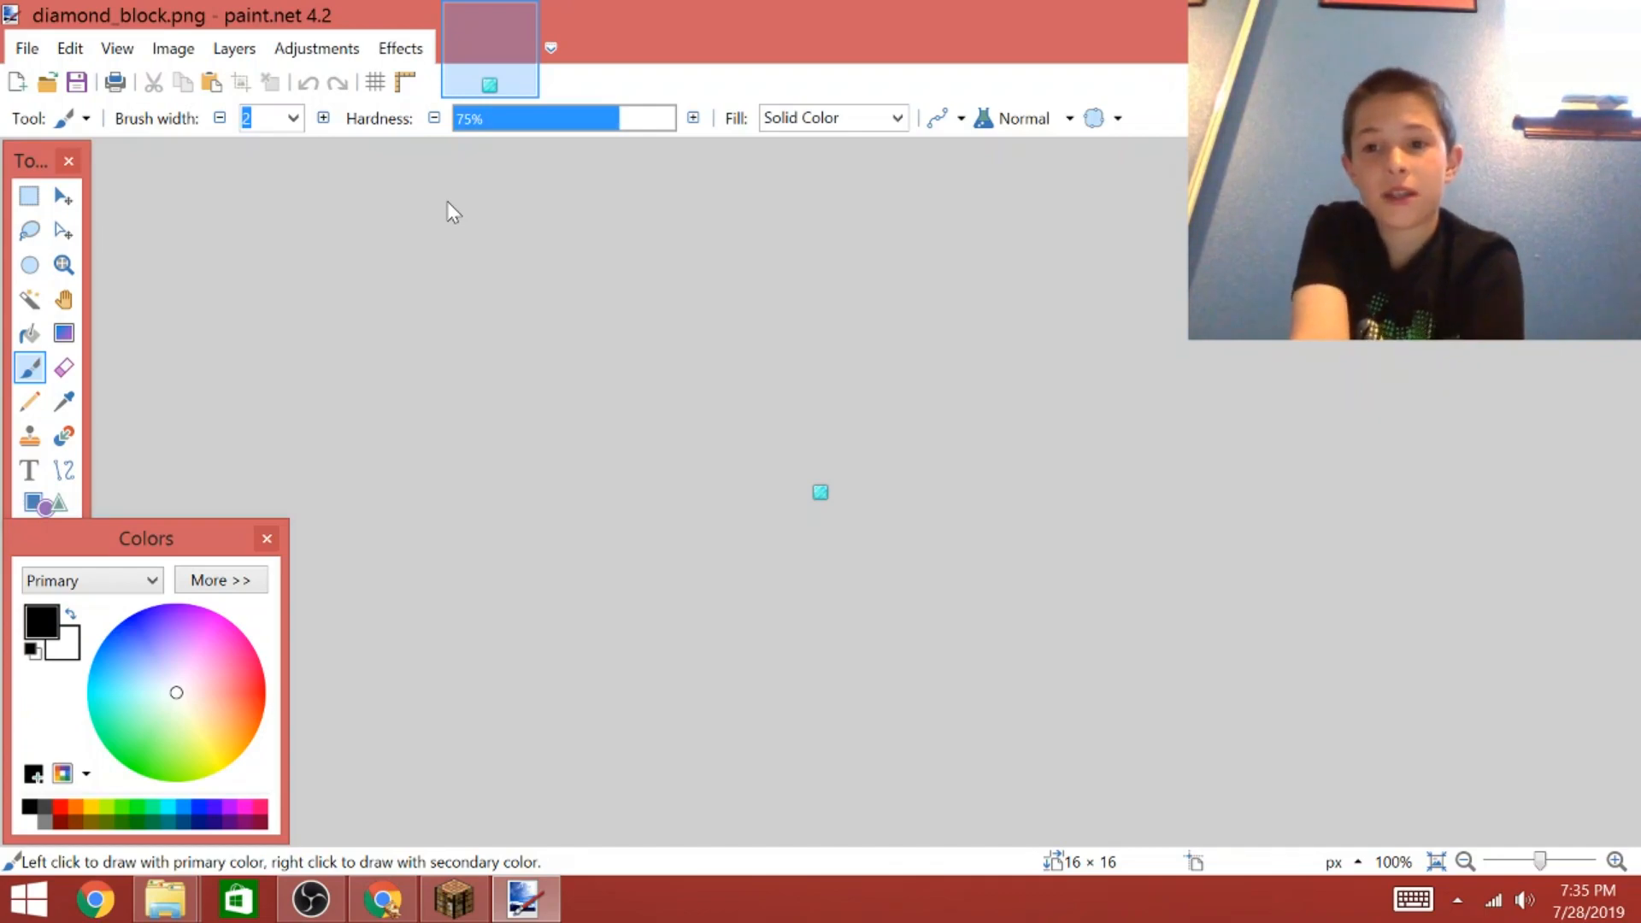
Close the Colors and Tools windows, and show both of them again.
left_click(266, 539)
left_click(69, 161)
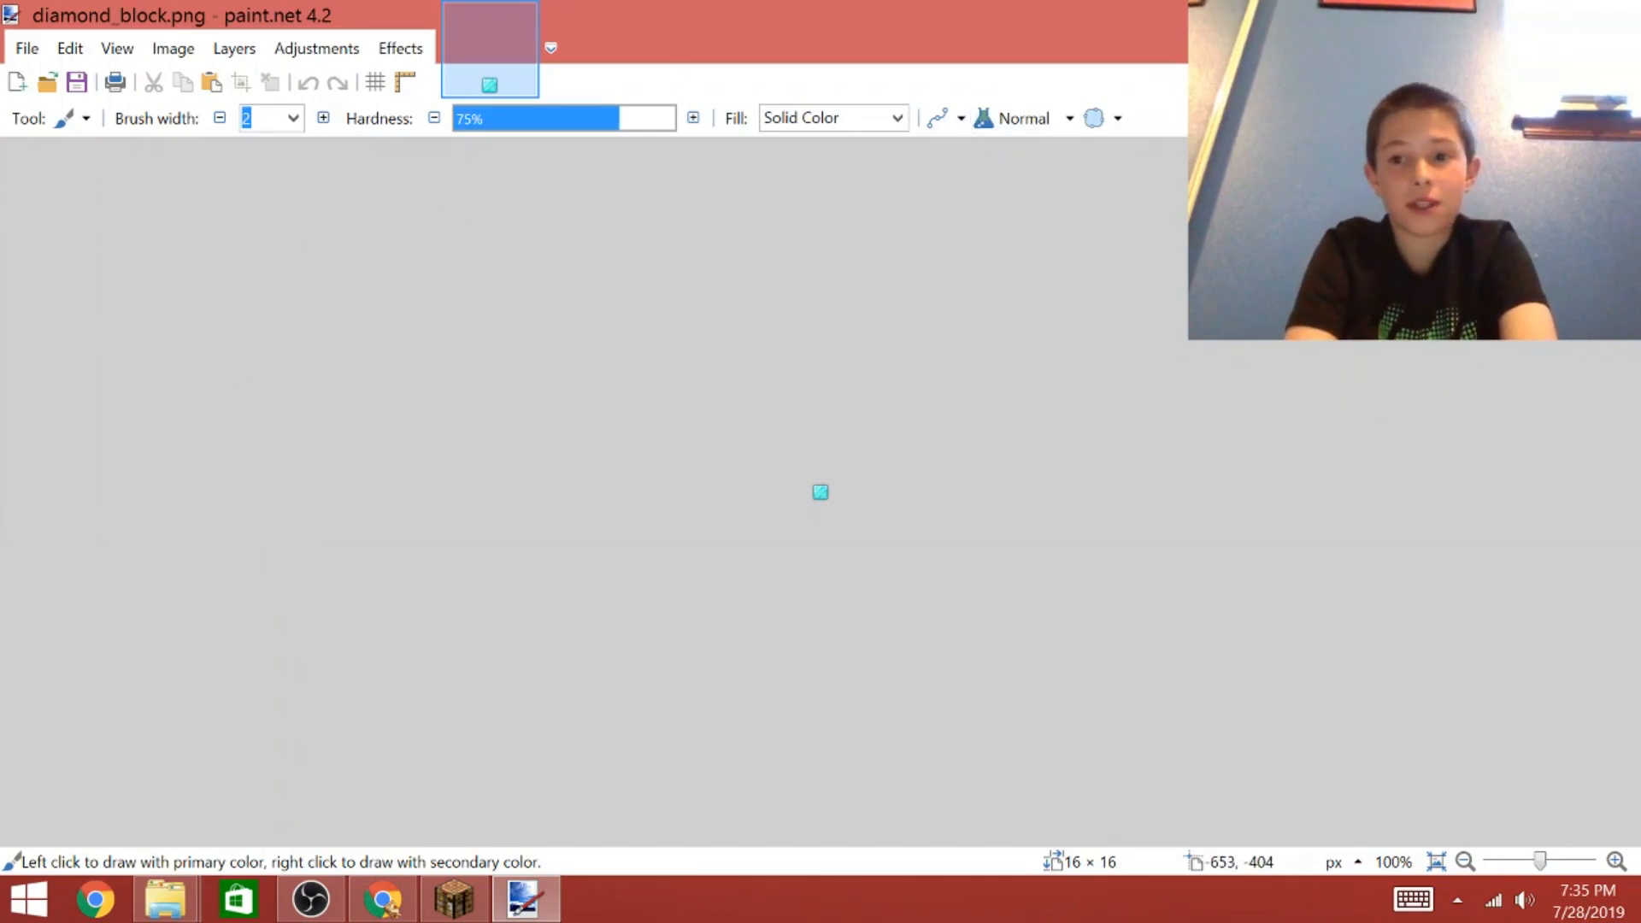
key("F5")
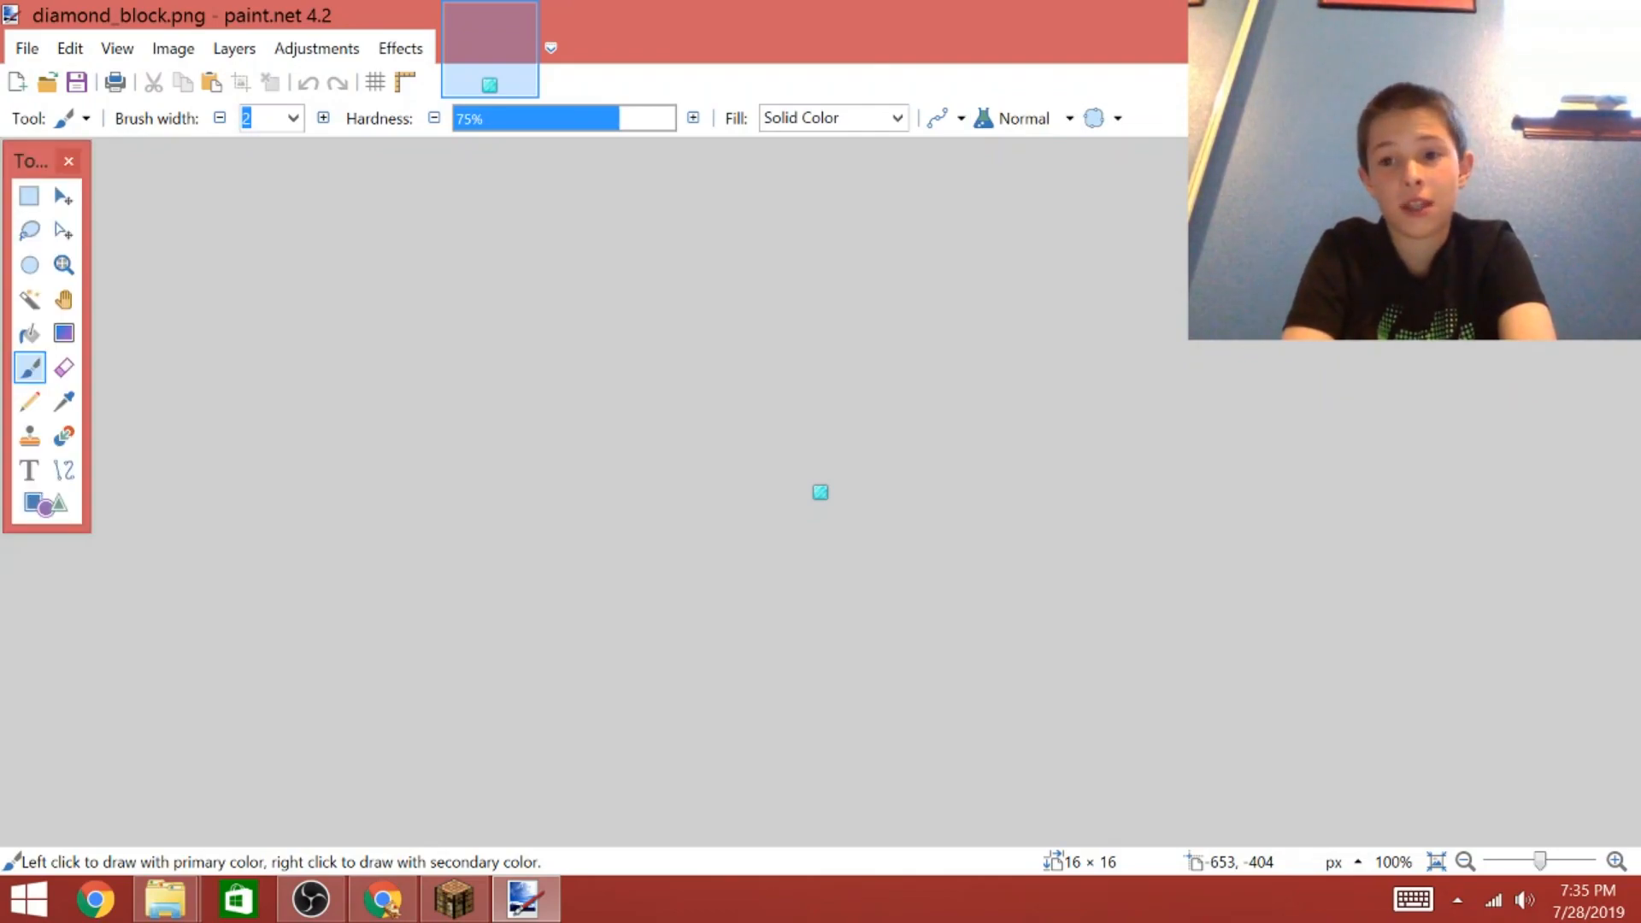
key("F8")
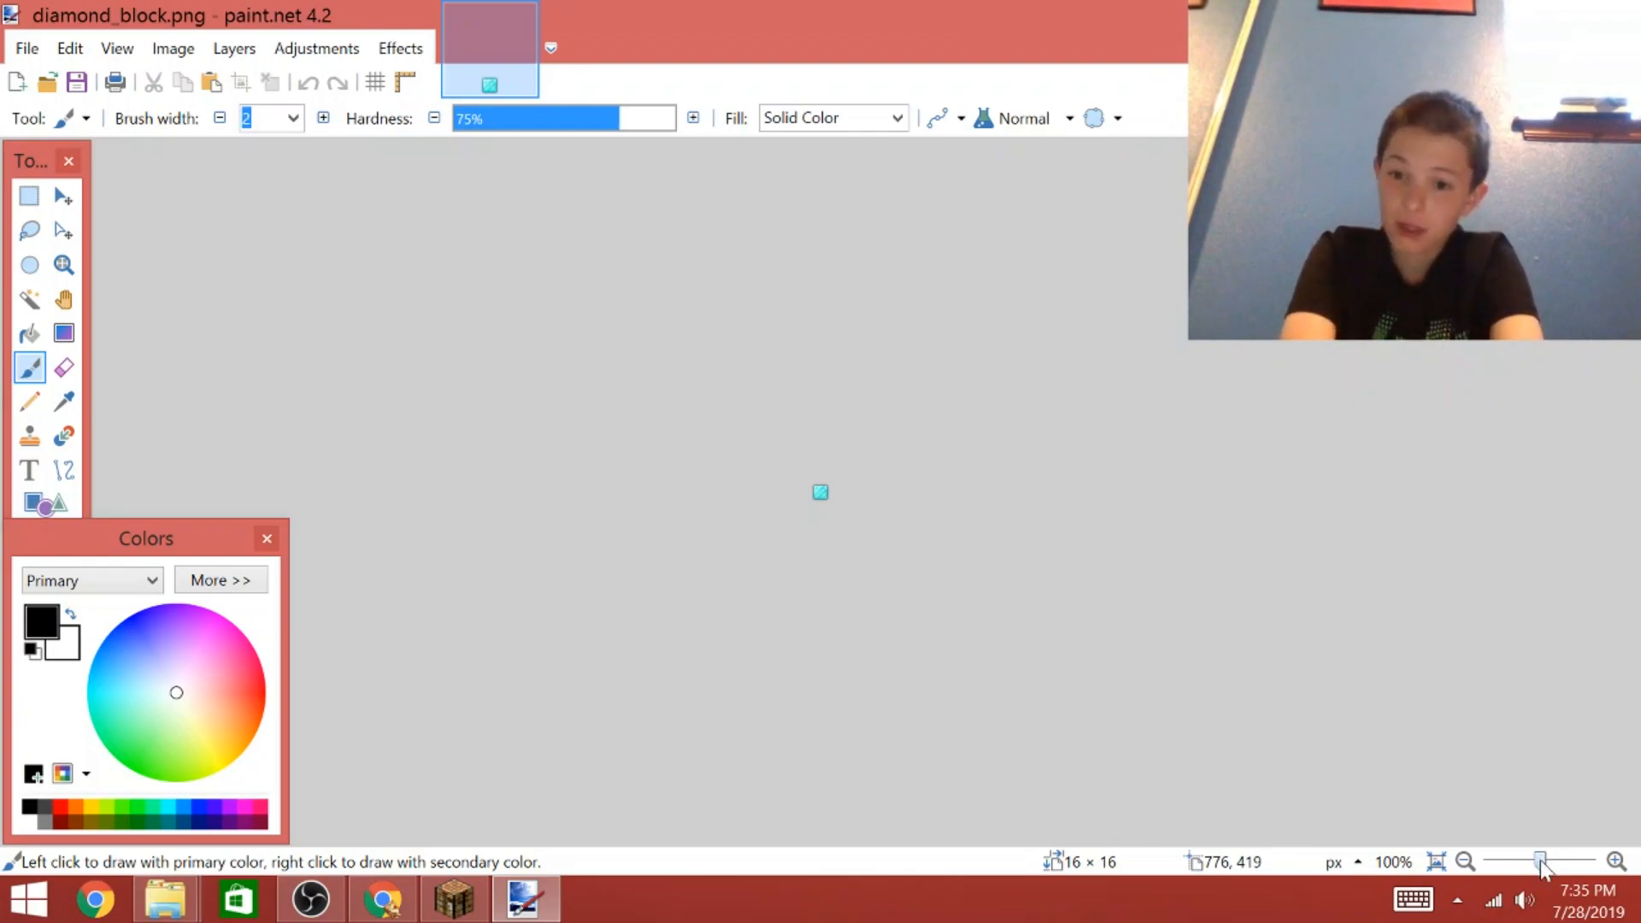
Set the brush width to 1 and scribble black across the middle of the diamond block texture.
left_click_drag(1545, 866, 1576, 854)
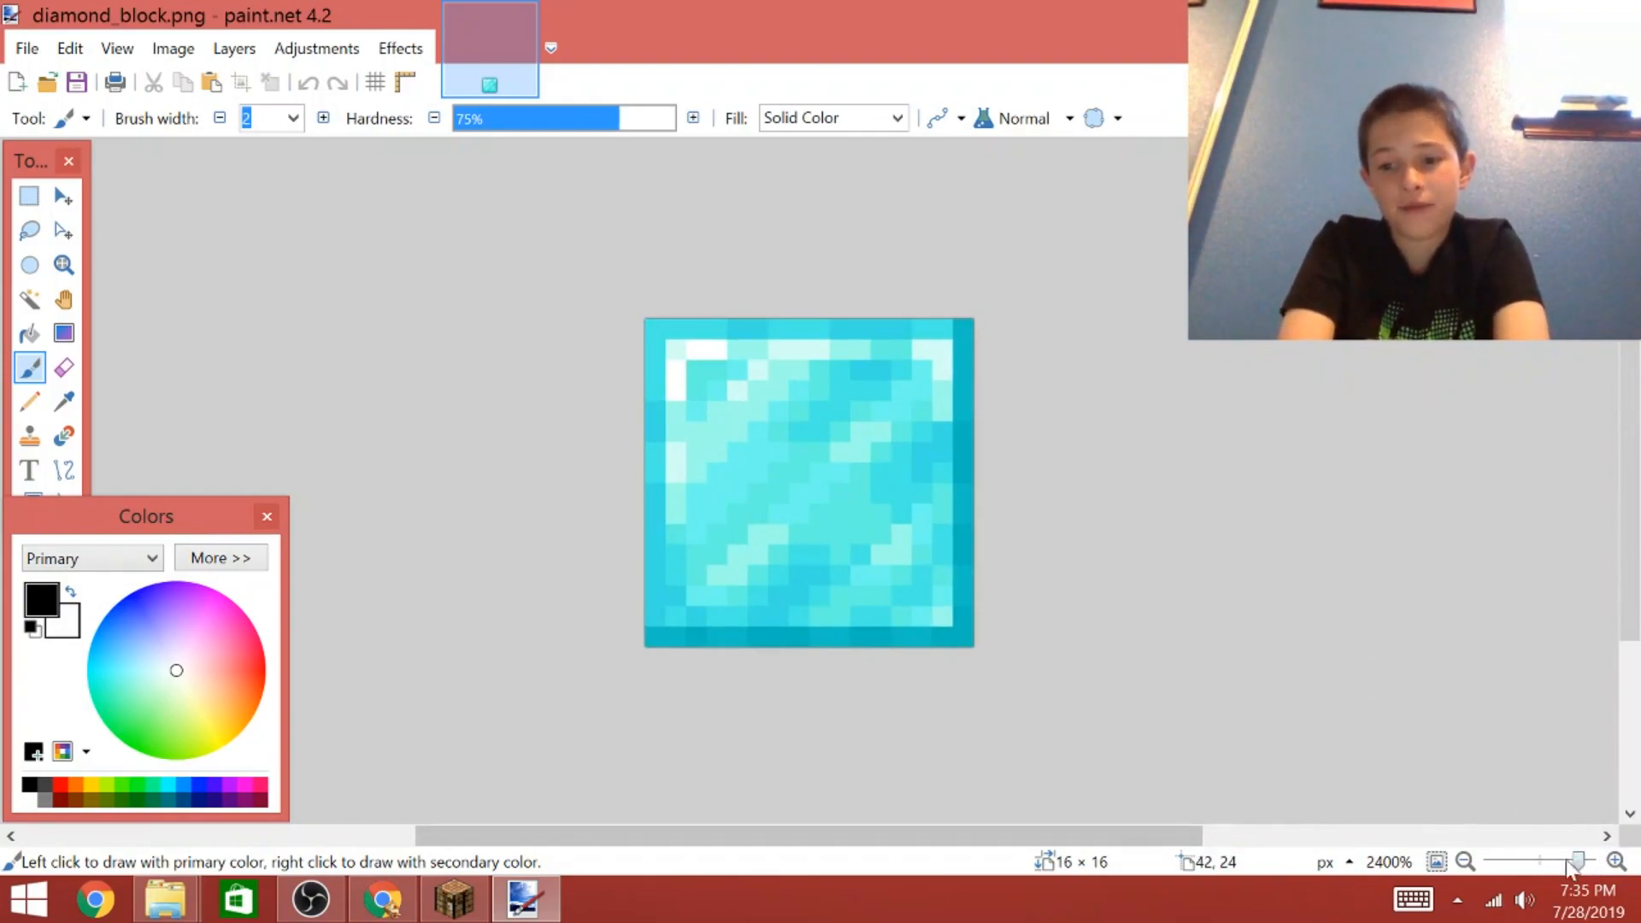
left_click_drag(1579, 866, 1587, 862)
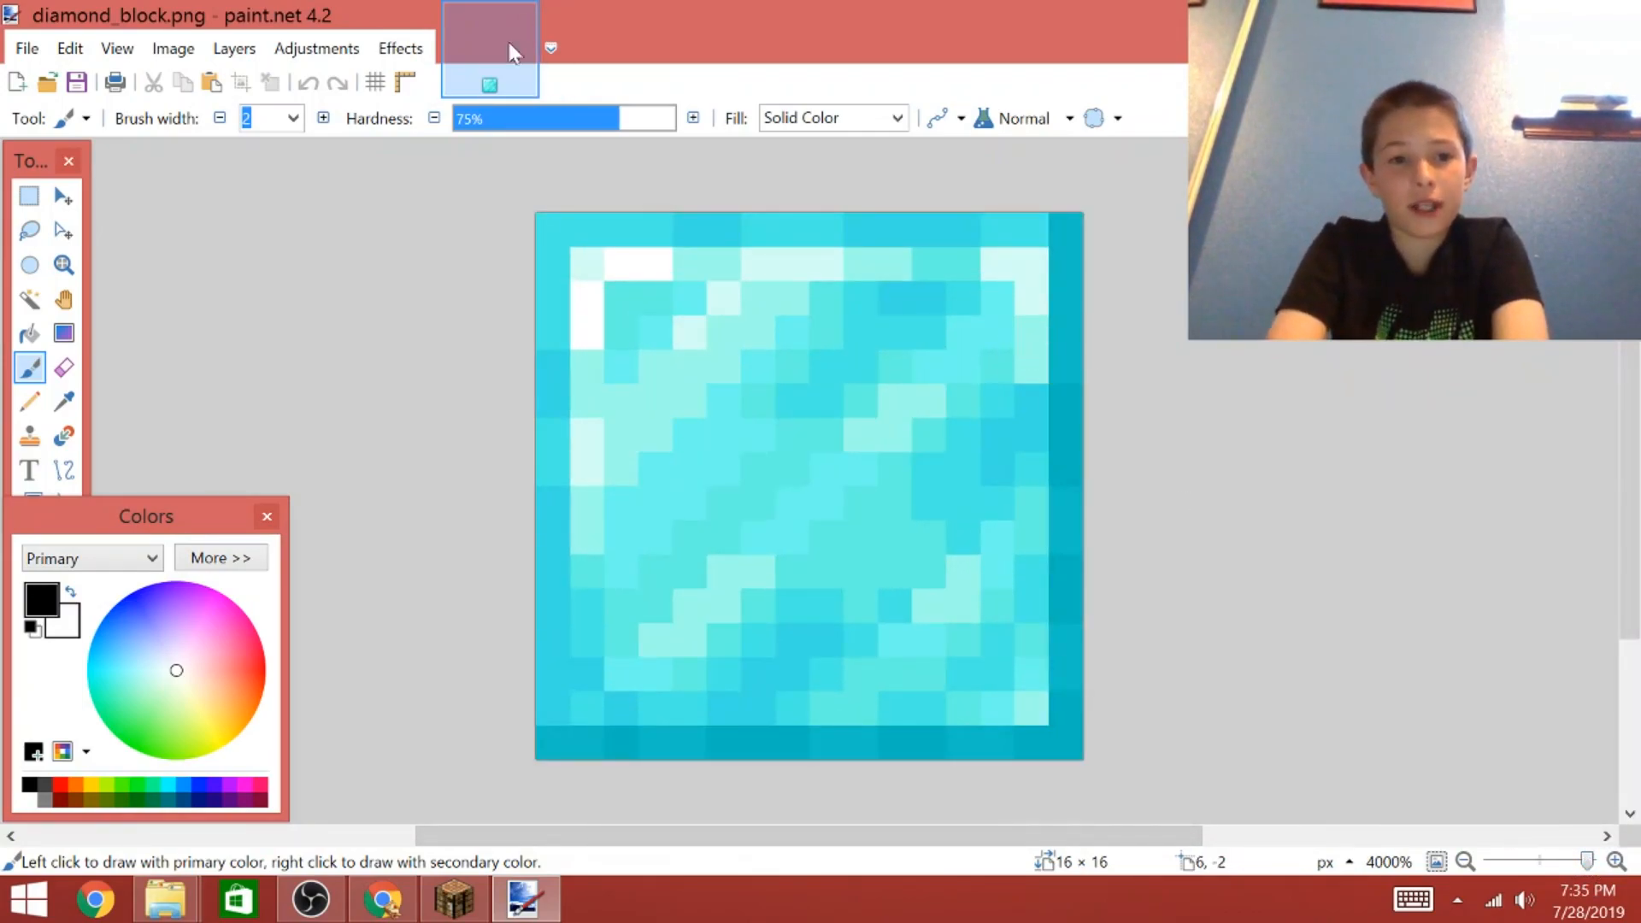
left_click(294, 120)
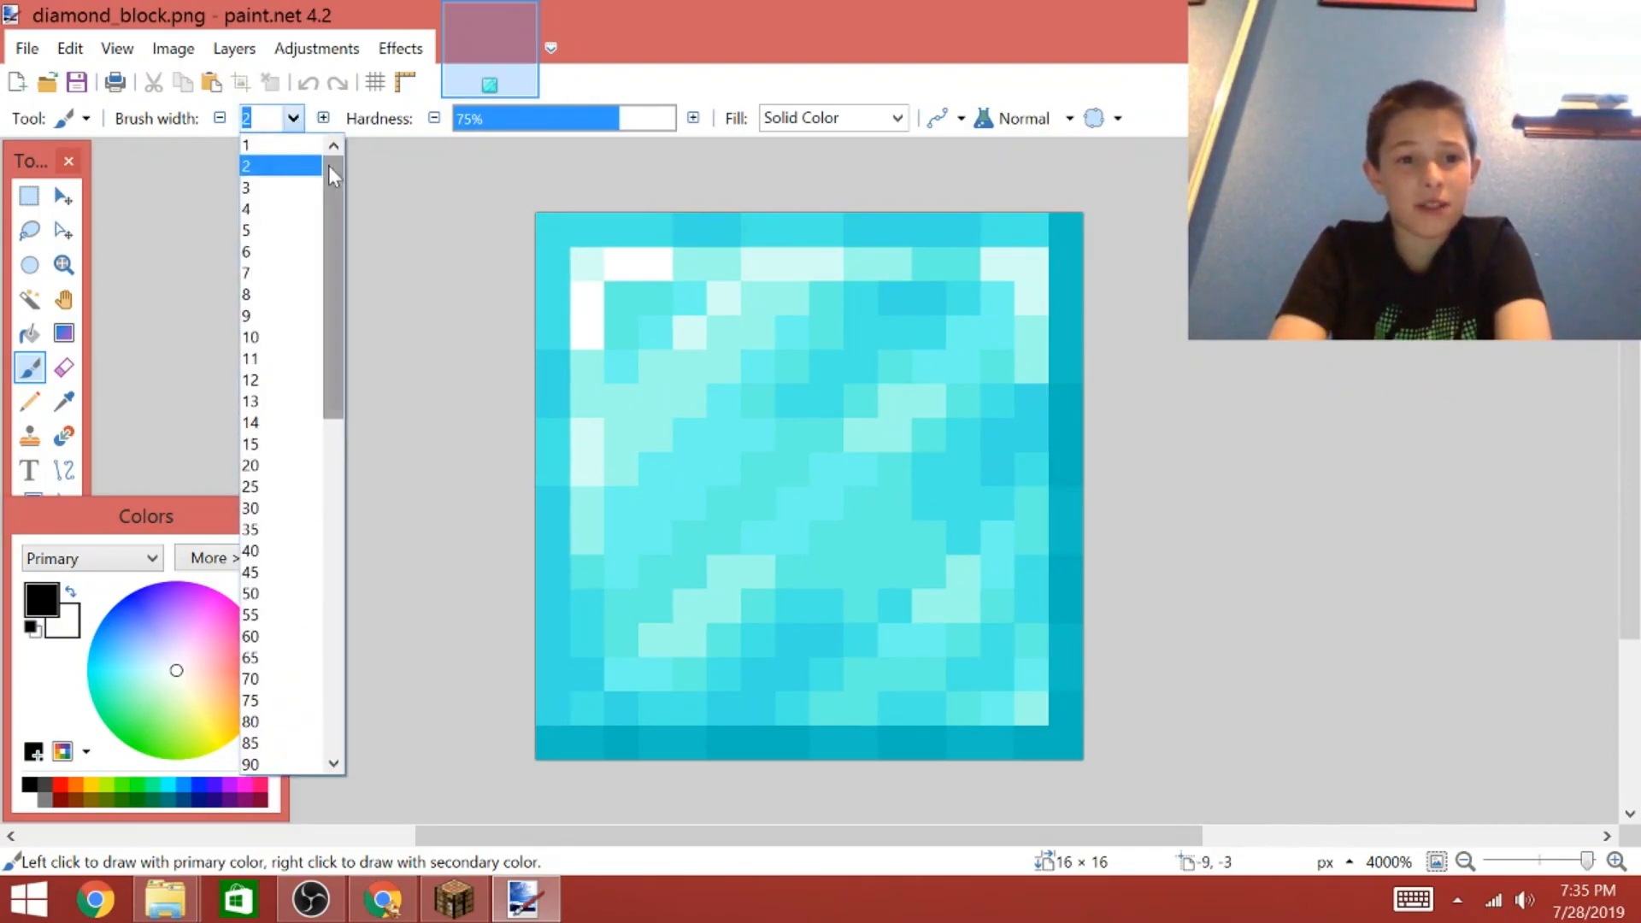
left_click(257, 145)
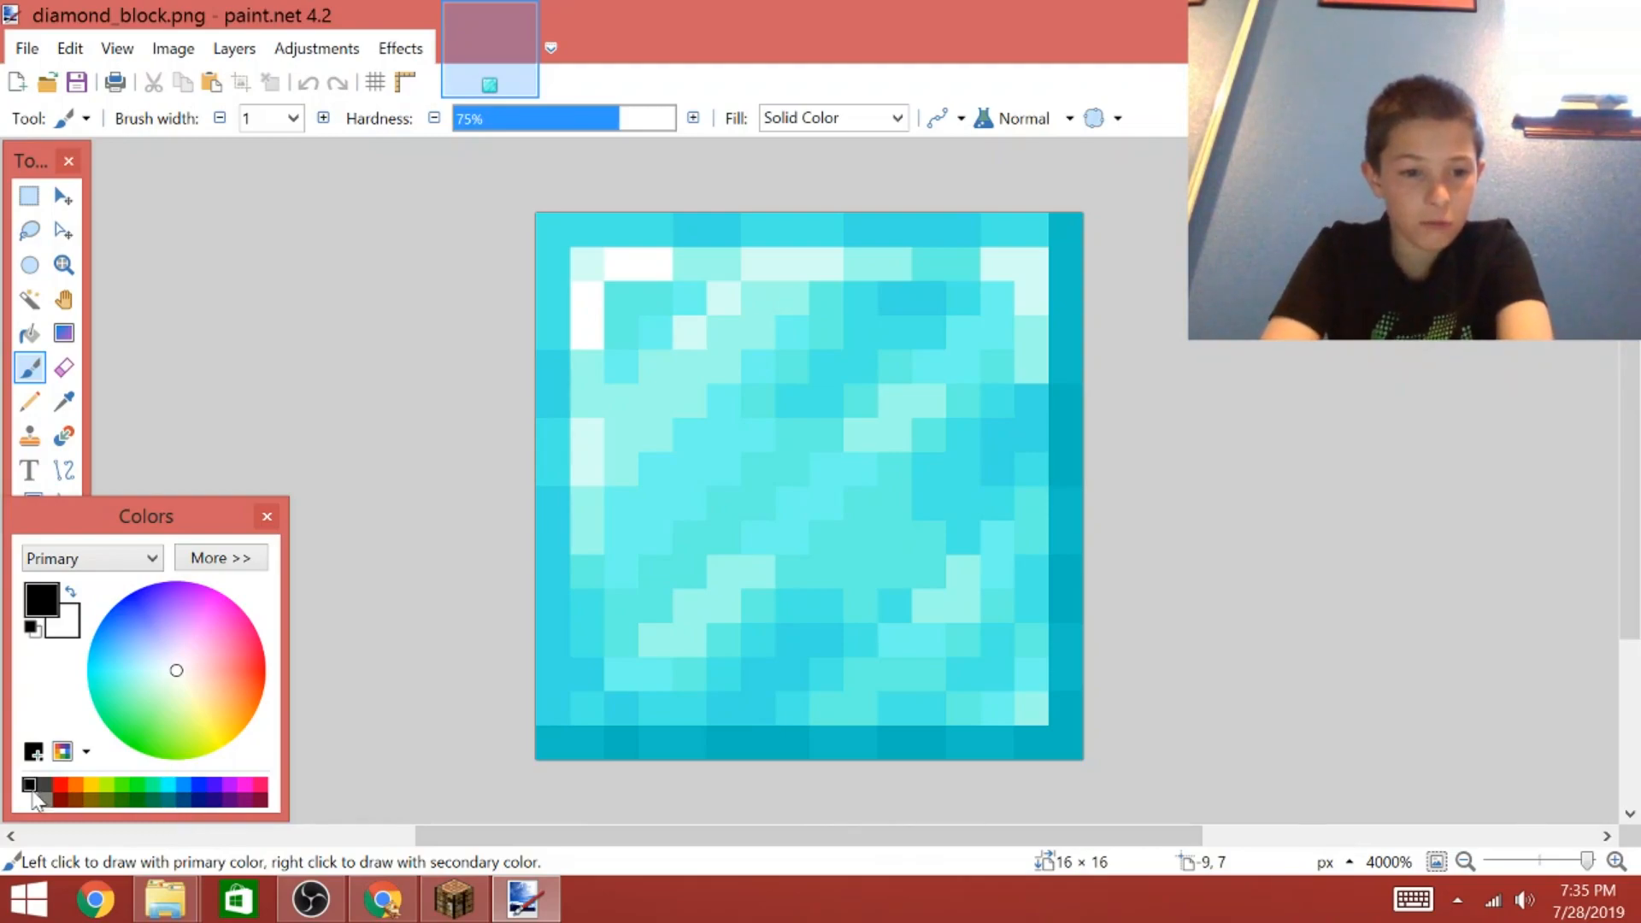
mouse_move(964, 218)
left_mouse_down()
mouse_move(755, 714)
mouse_move(835, 674)
mouse_move(847, 514)
mouse_move(777, 465)
mouse_move(593, 576)
mouse_move(850, 663)
mouse_move(618, 228)
mouse_move(829, 476)
left_mouse_up()
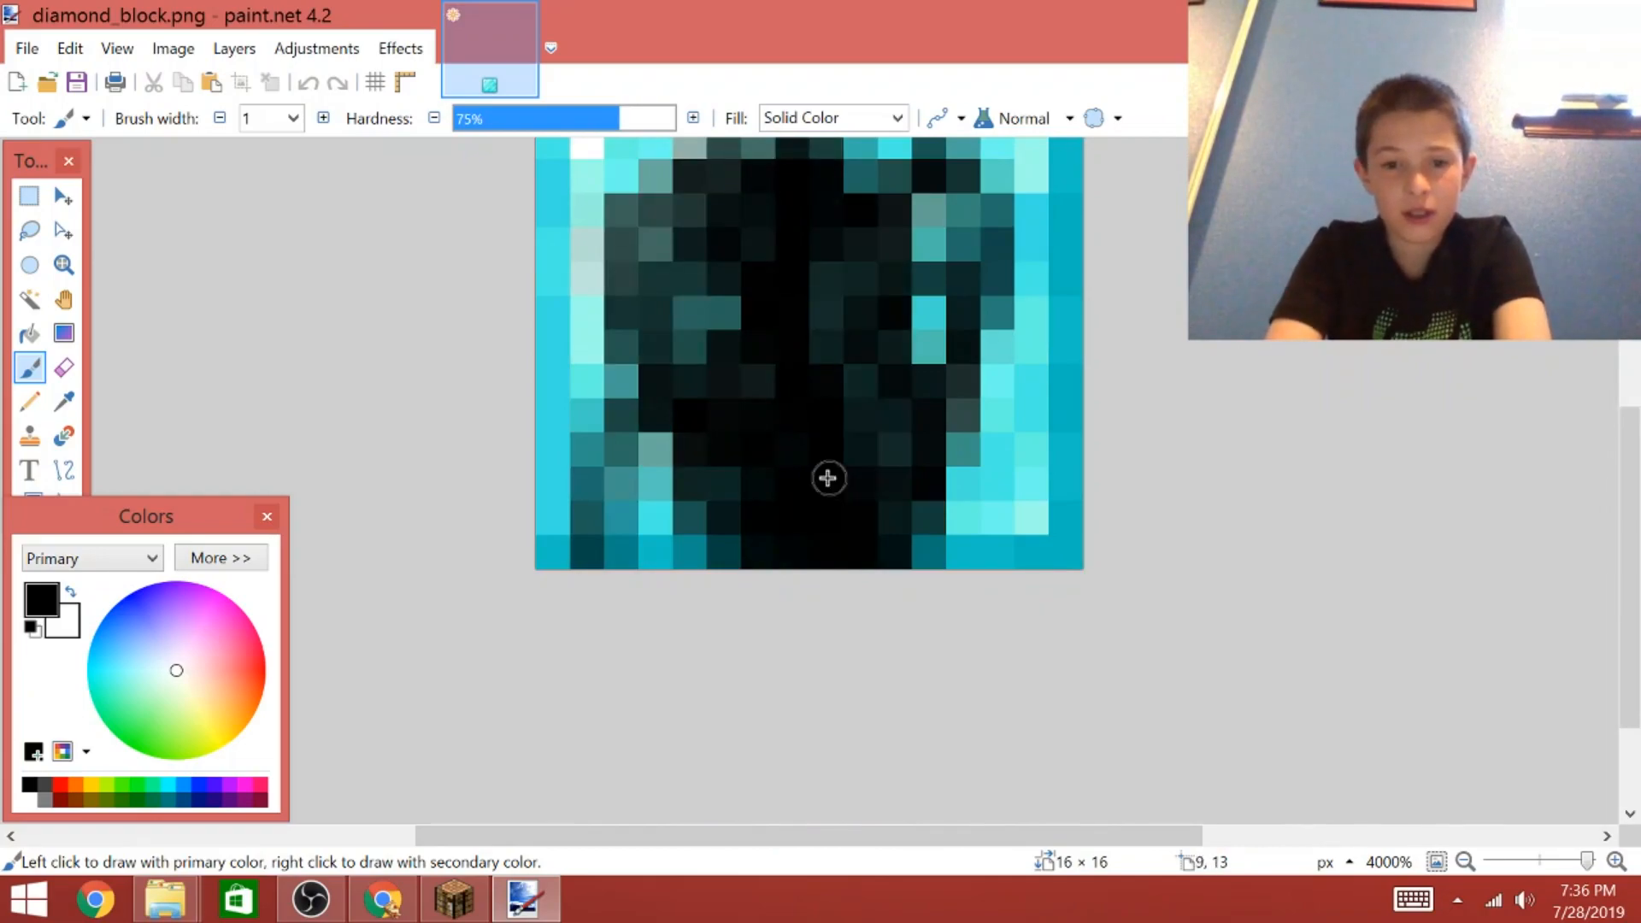
Fill the remaining areas of the diamond block texture with black using the Paint Bucket until the whole image is covered.
left_click(30, 336)
left_click(701, 477)
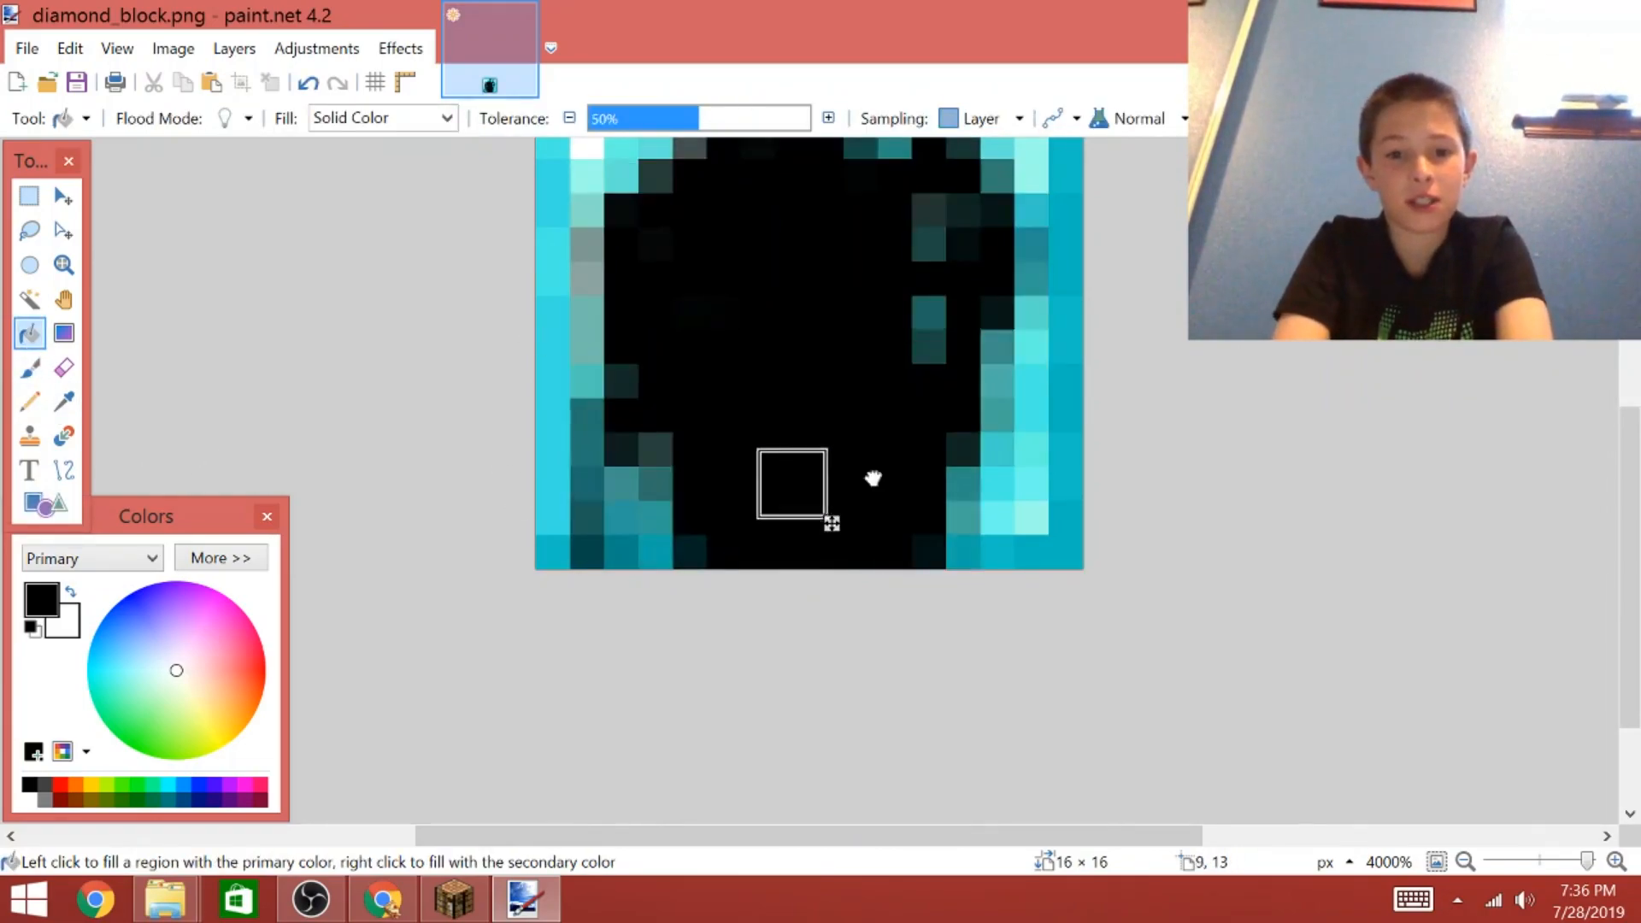
left_click(1005, 470)
left_click_drag(972, 497, 893, 399)
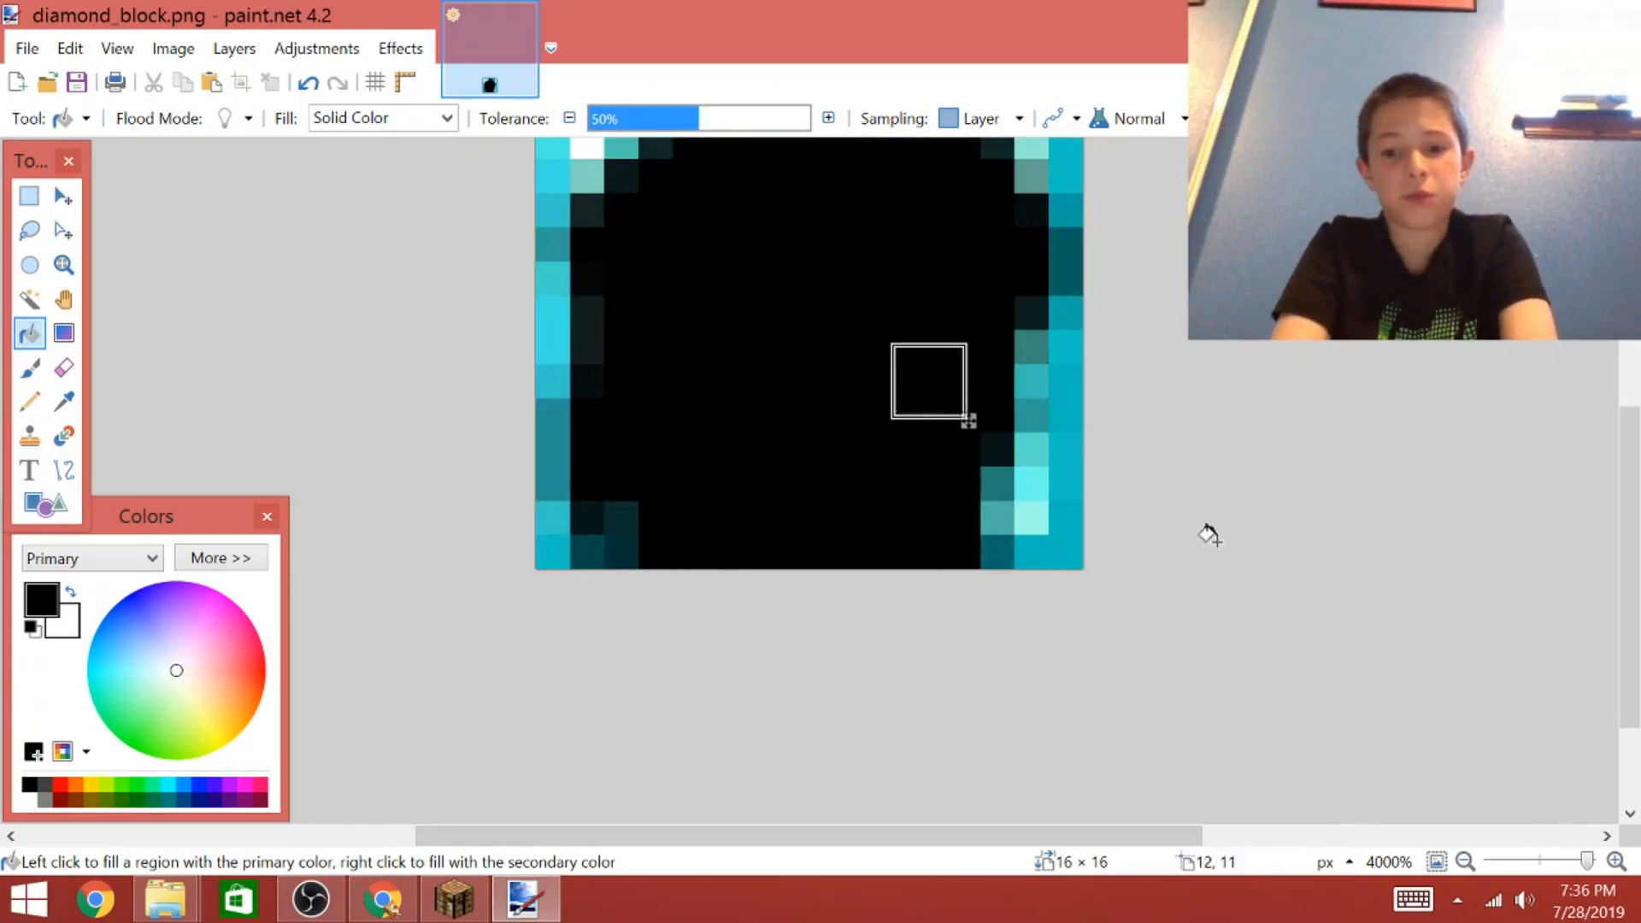
left_click_drag(1630, 615, 1630, 558)
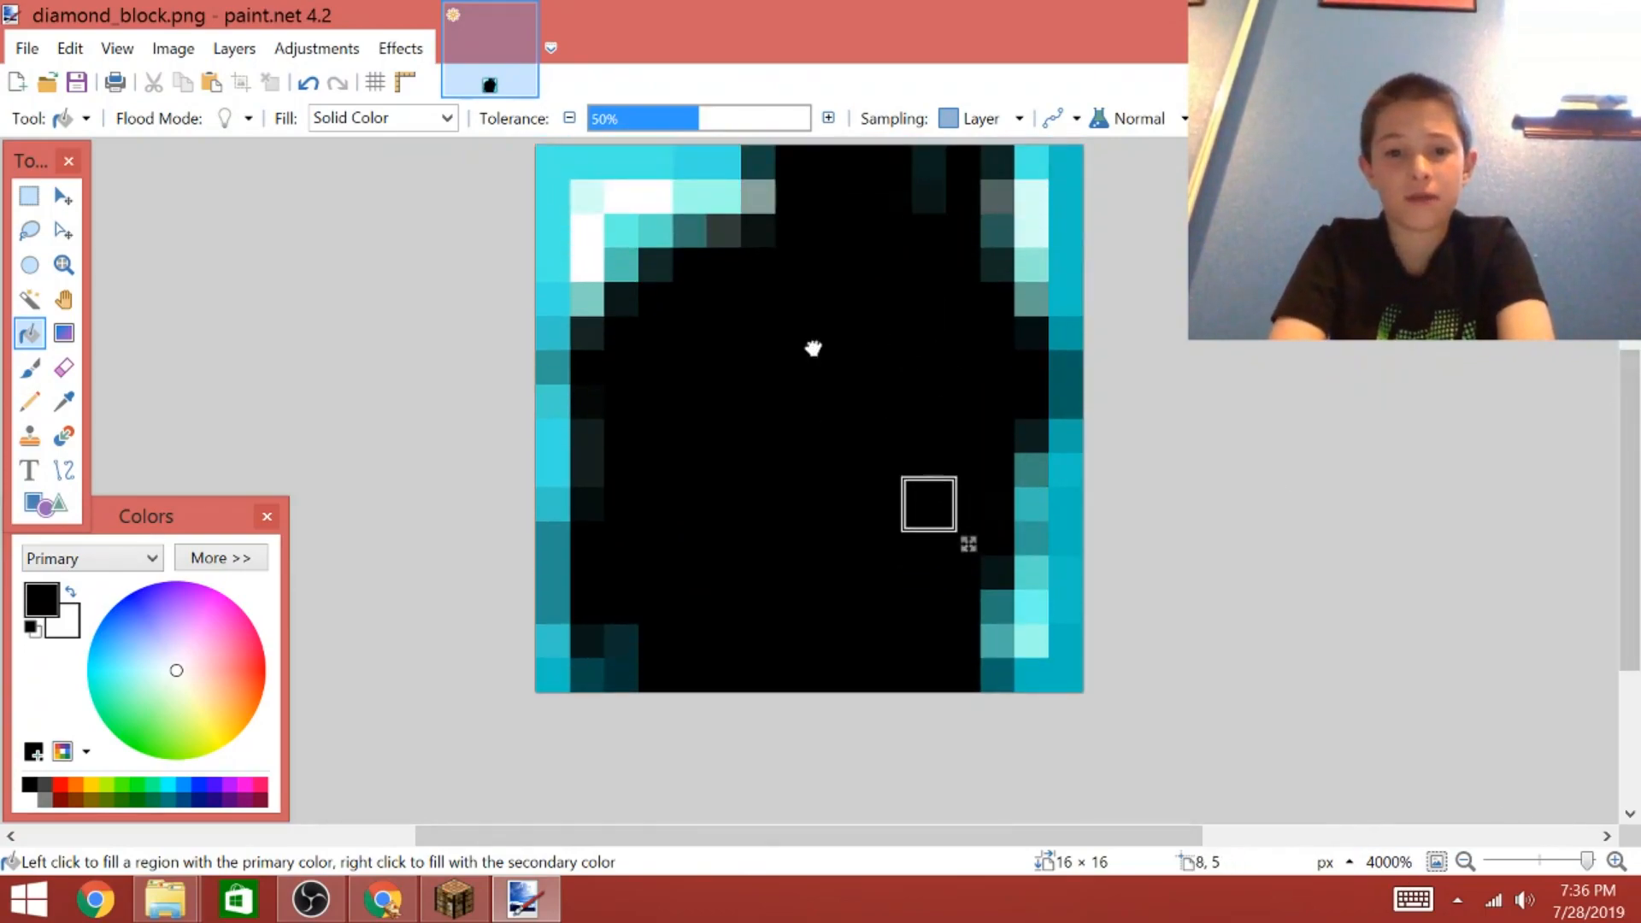
left_click(724, 265)
left_click_drag(717, 242, 645, 212)
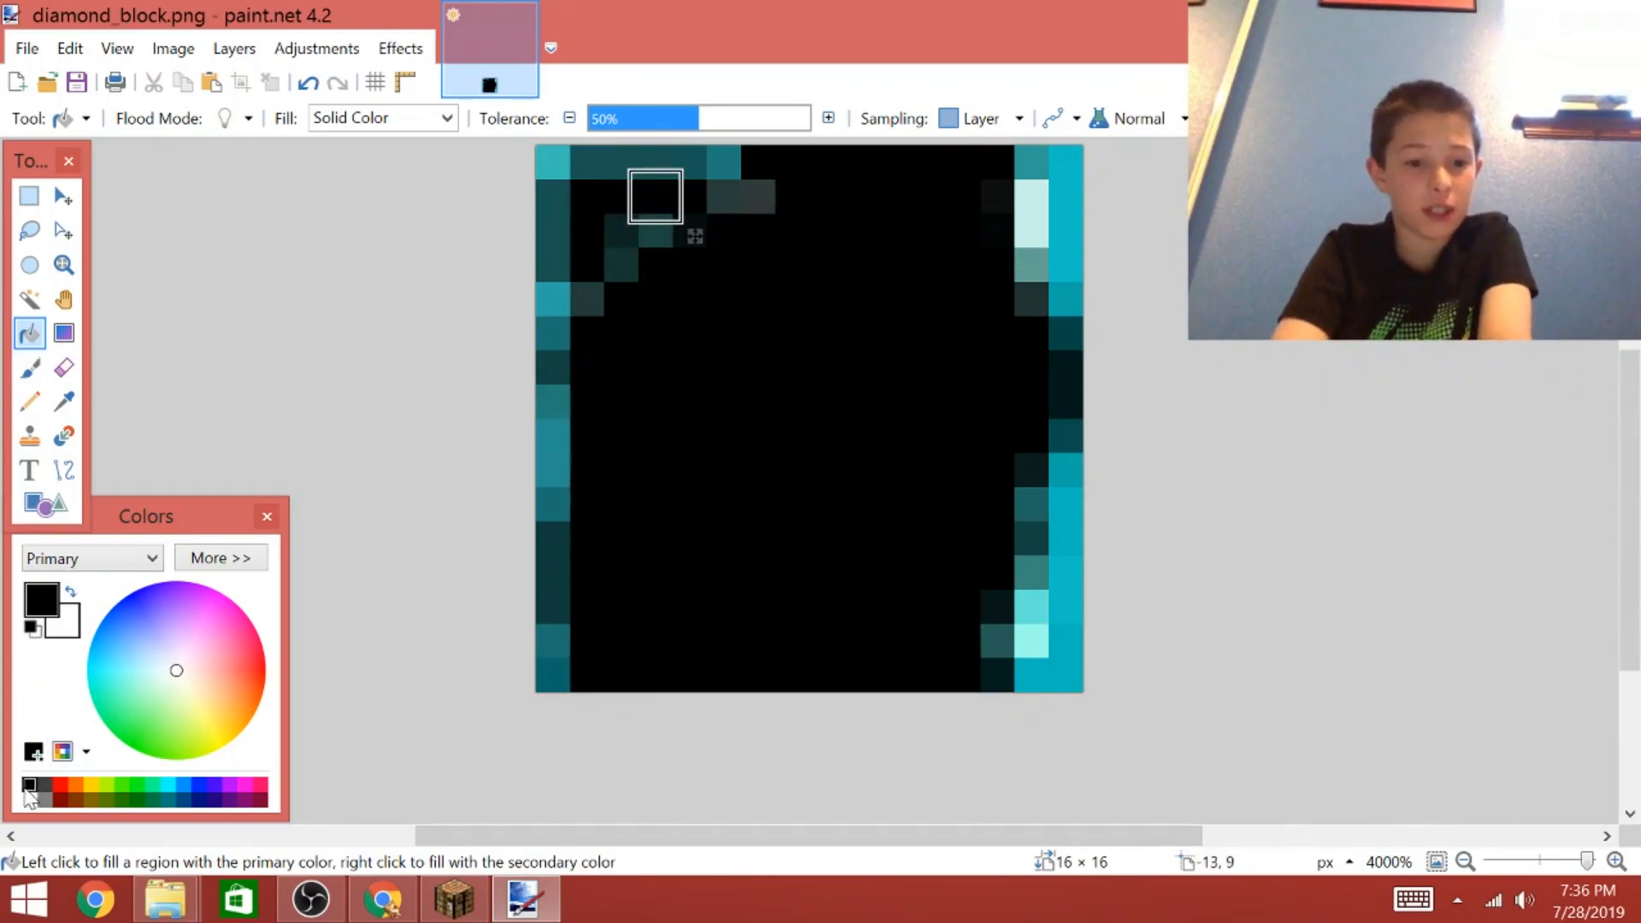
left_click(859, 364)
left_click_drag(972, 452, 1055, 616)
left_click(1060, 612)
left_click(1030, 406)
left_click(1029, 326)
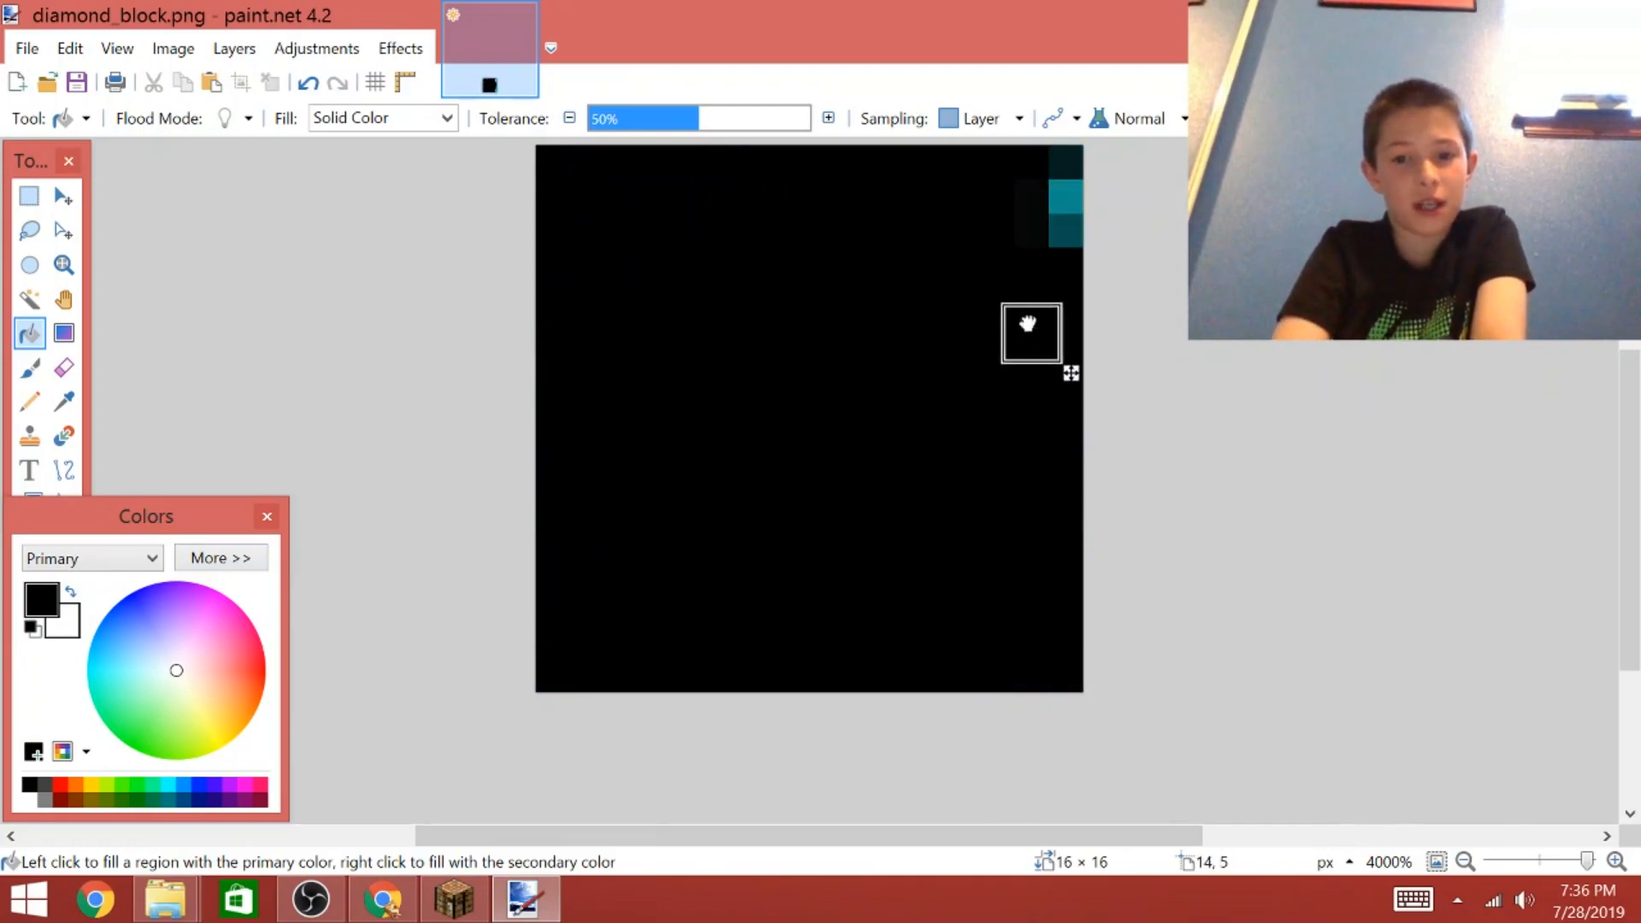
scroll(883, 297, "up", 3)
left_click(1071, 450)
scroll(1105, 198, "down", 3)
scroll(809, 385, "up", 1)
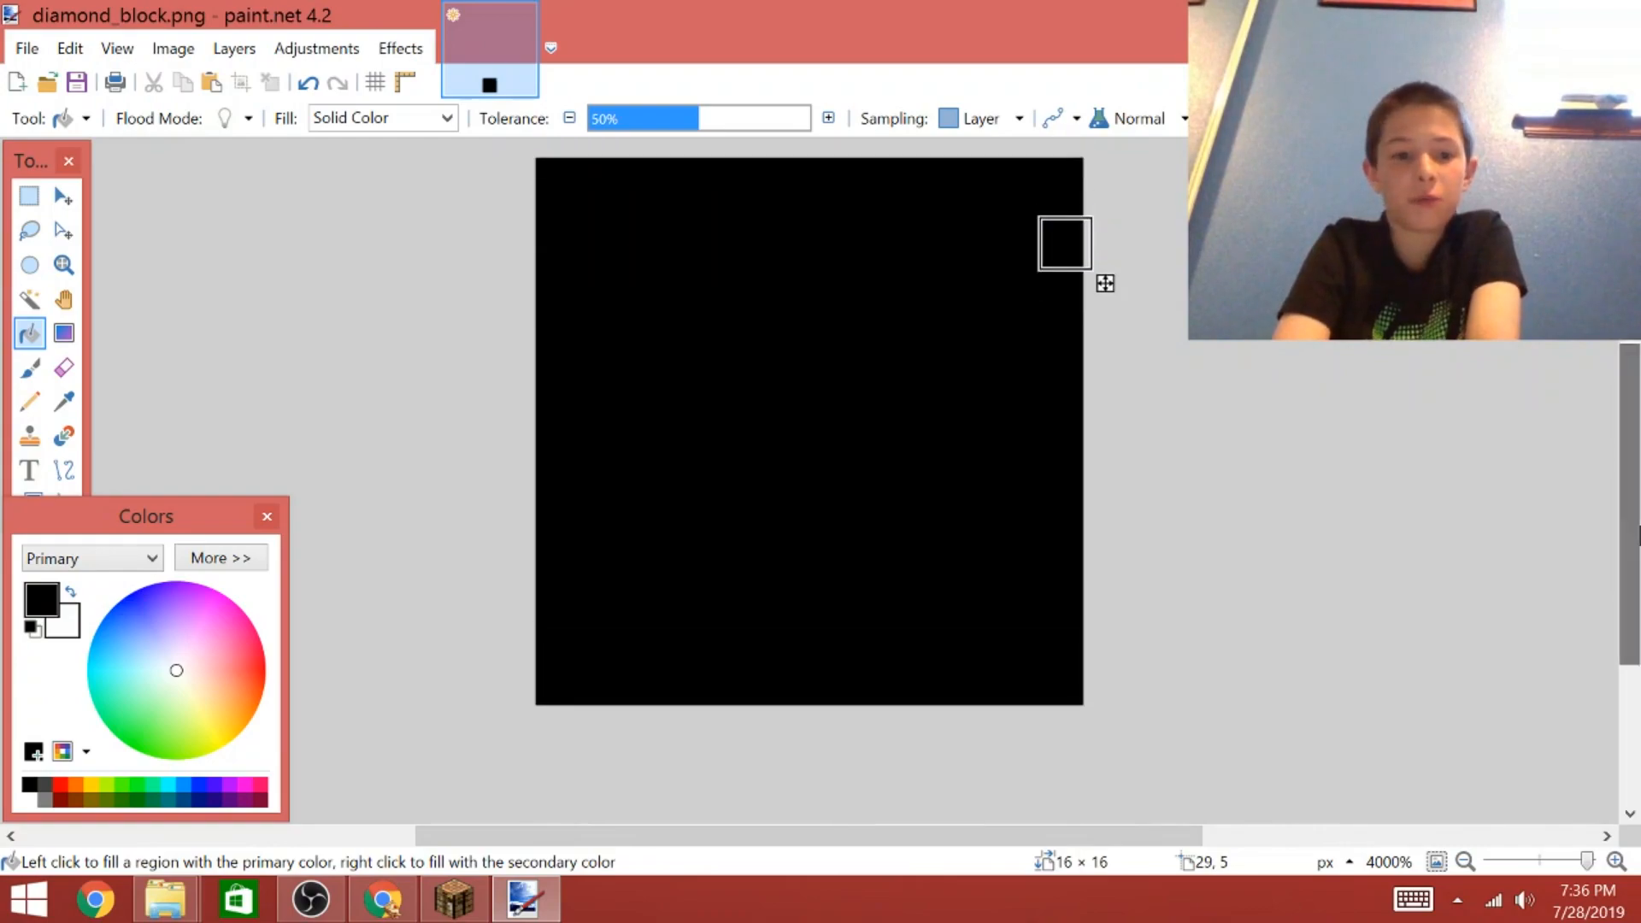
Paint the letters HI in red on the black texture with the Paintbrush.
left_click(29, 369)
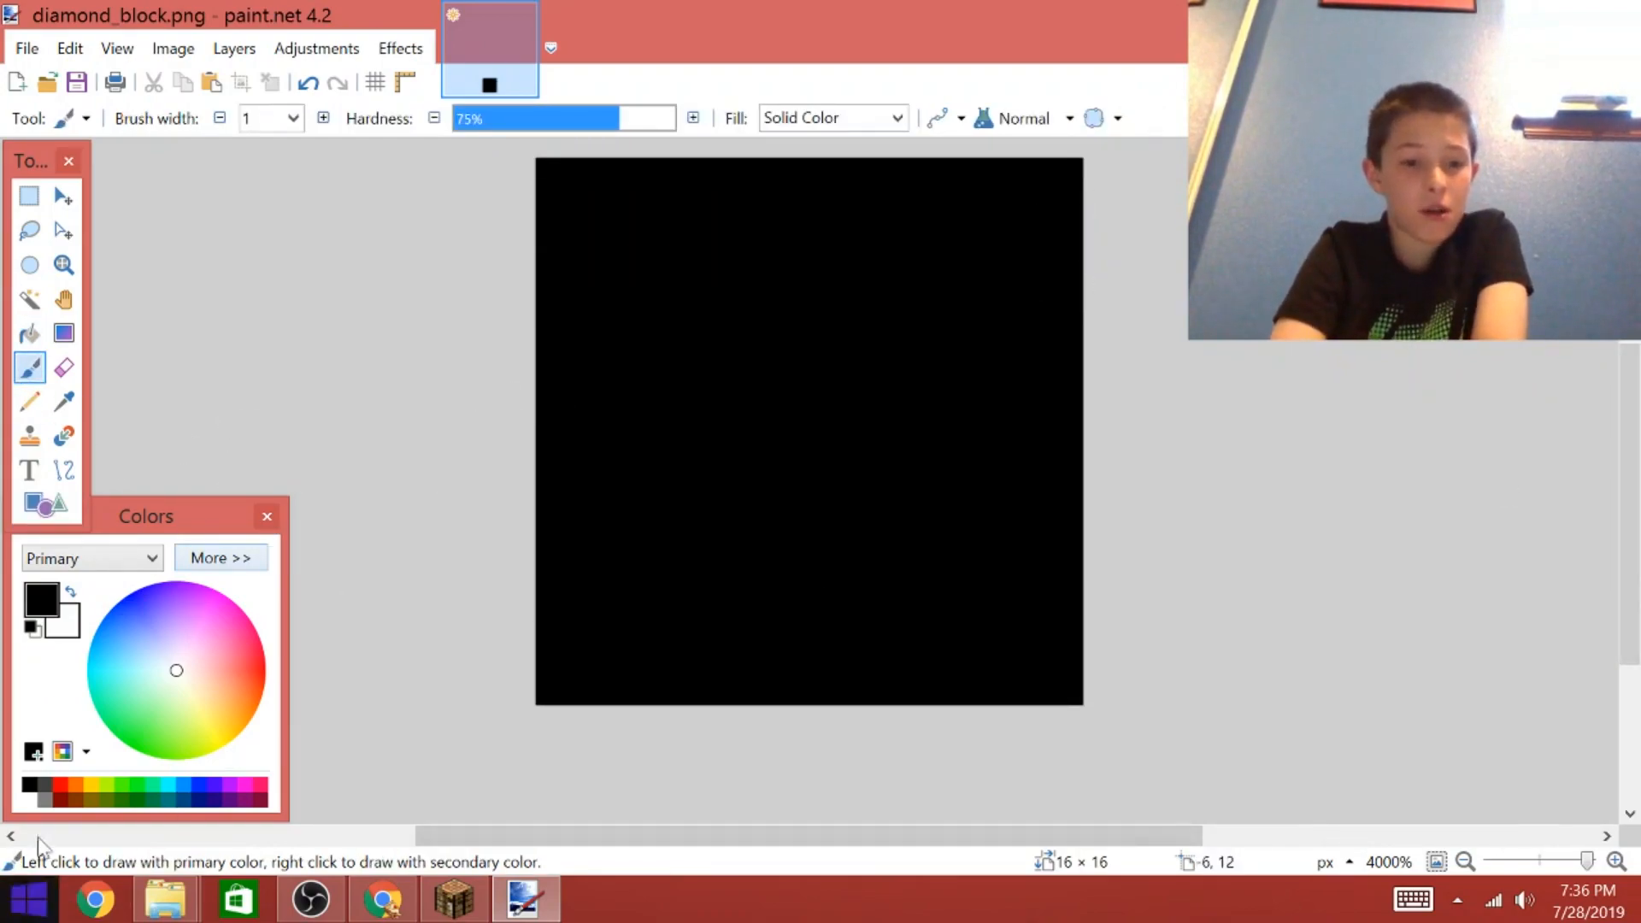
left_click(60, 786)
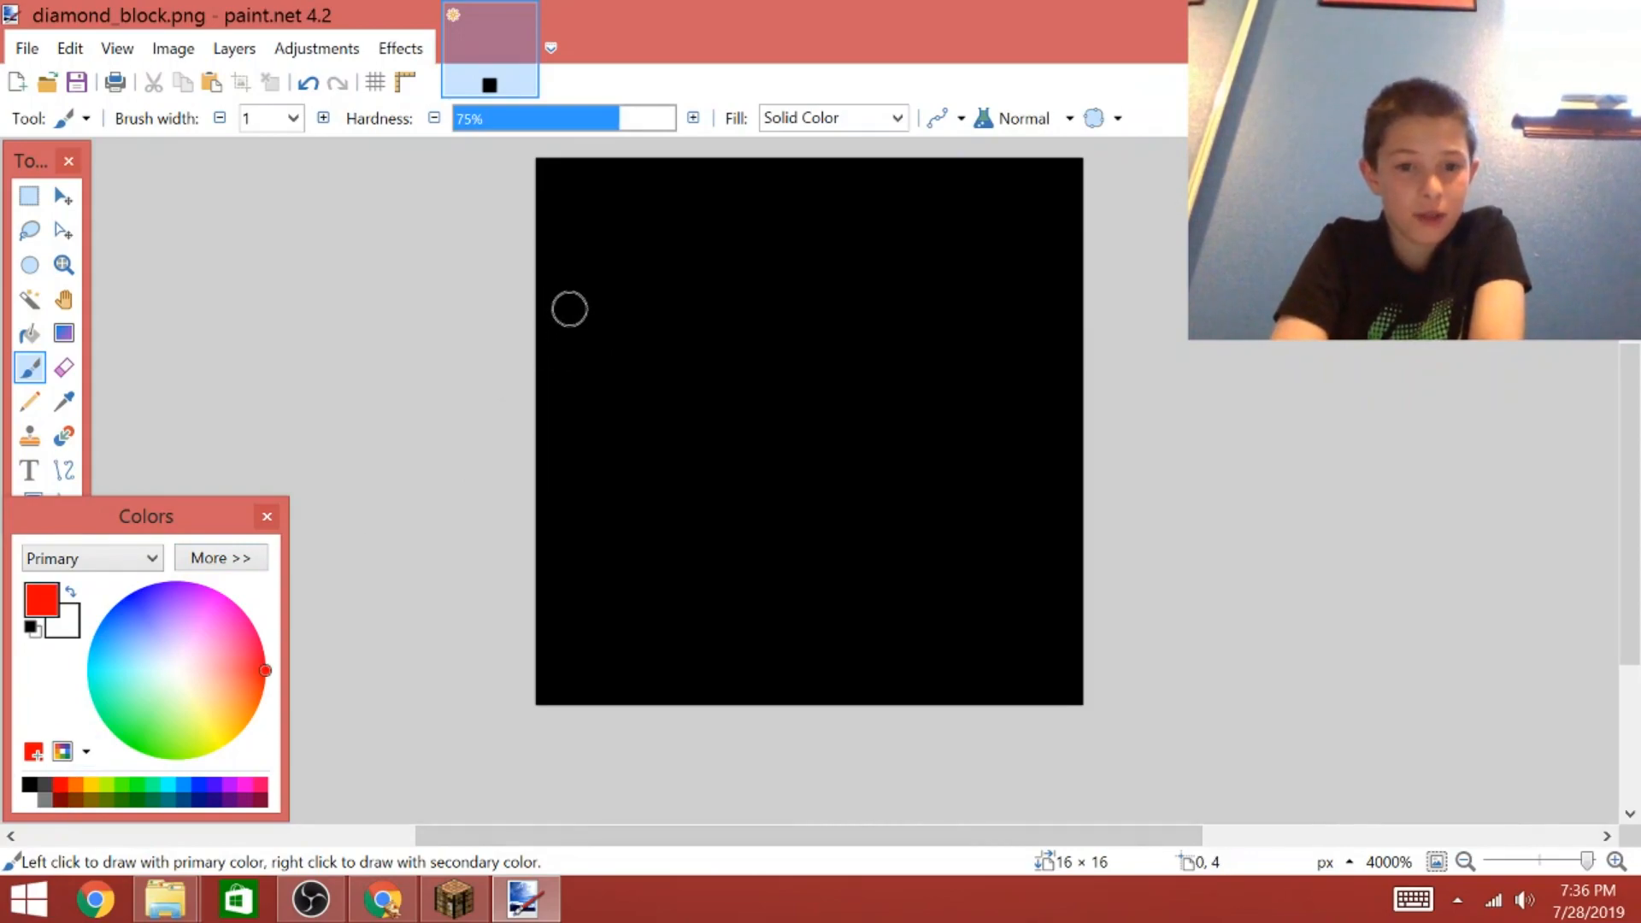
left_click_drag(568, 308, 590, 586)
left_click_drag(590, 444, 743, 433)
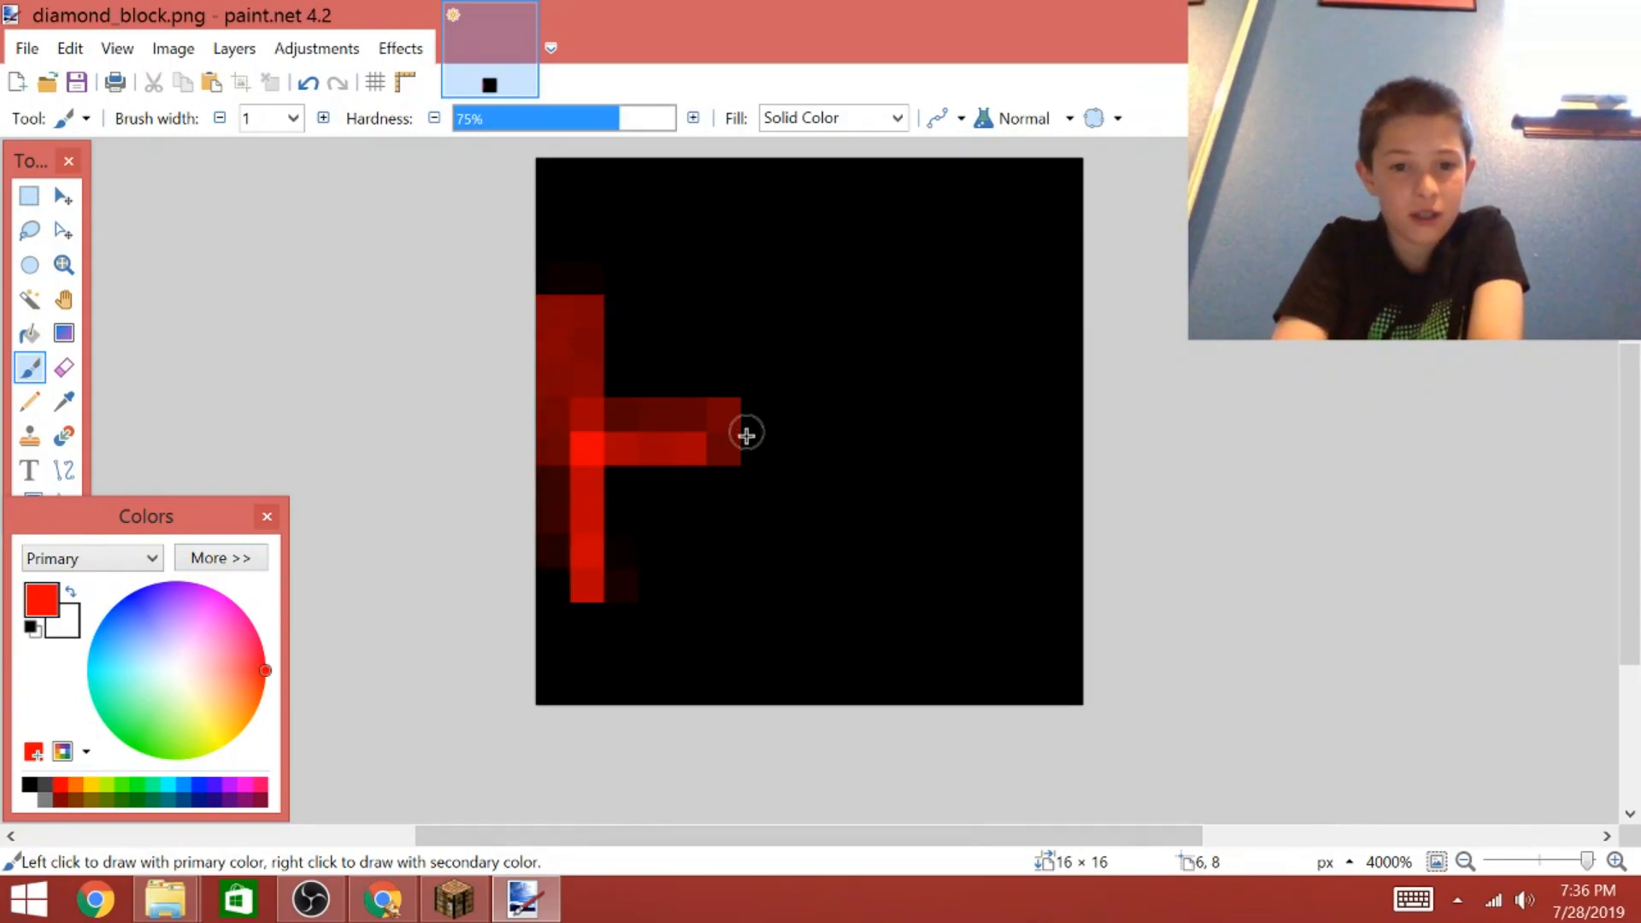
left_click(742, 292)
left_click_drag(742, 291, 754, 689)
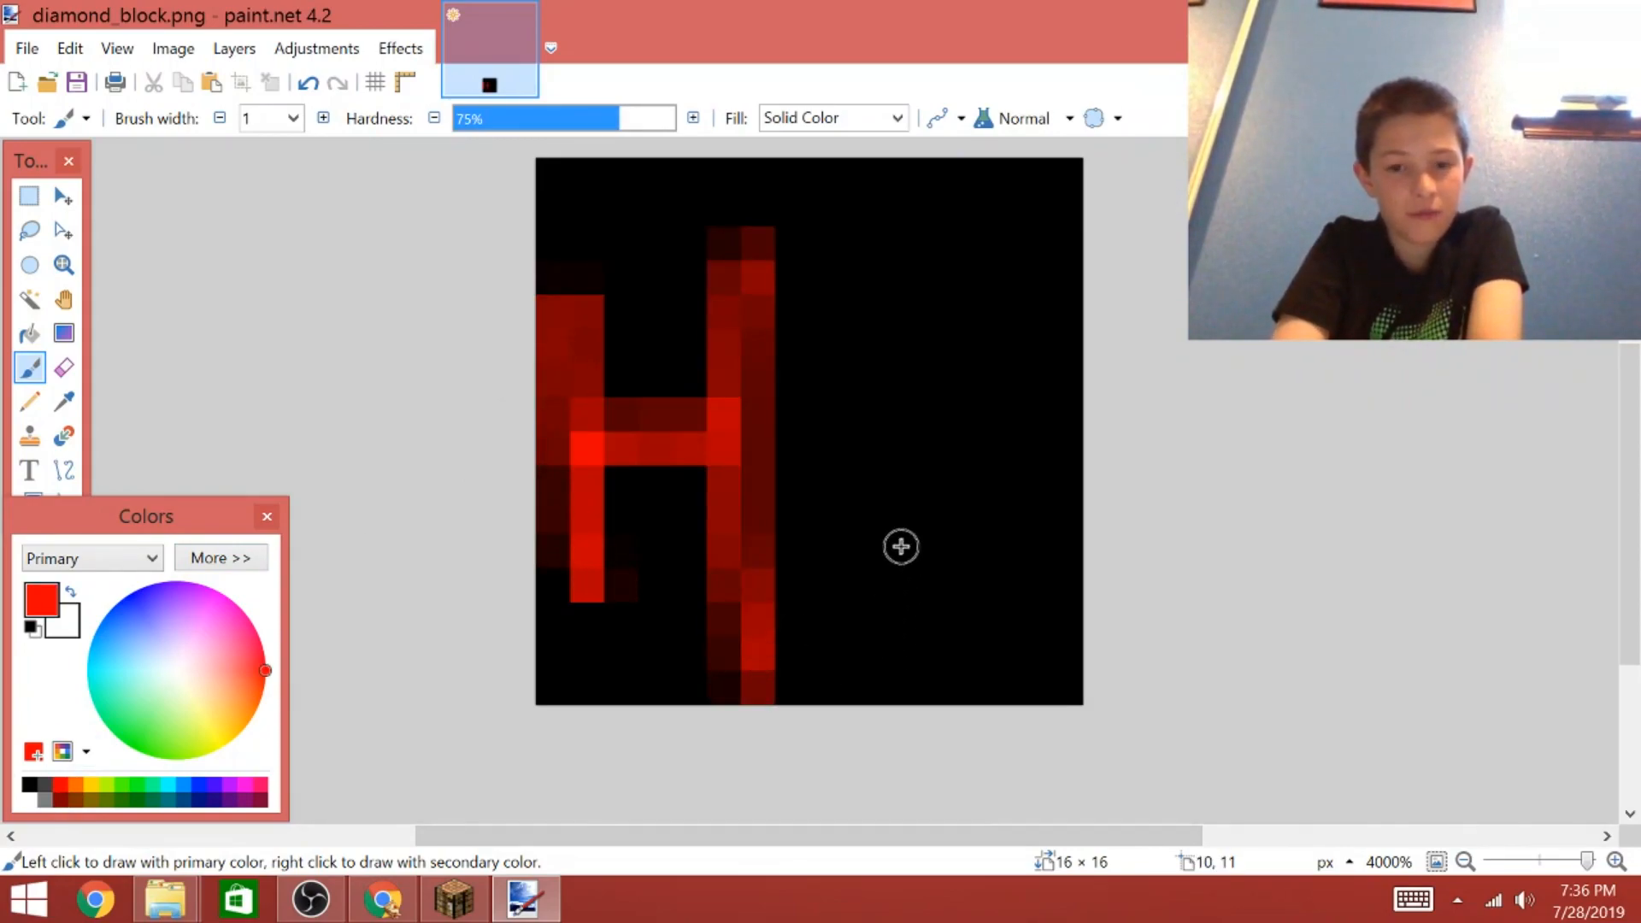
left_click_drag(902, 620, 863, 297)
left_click(876, 225)
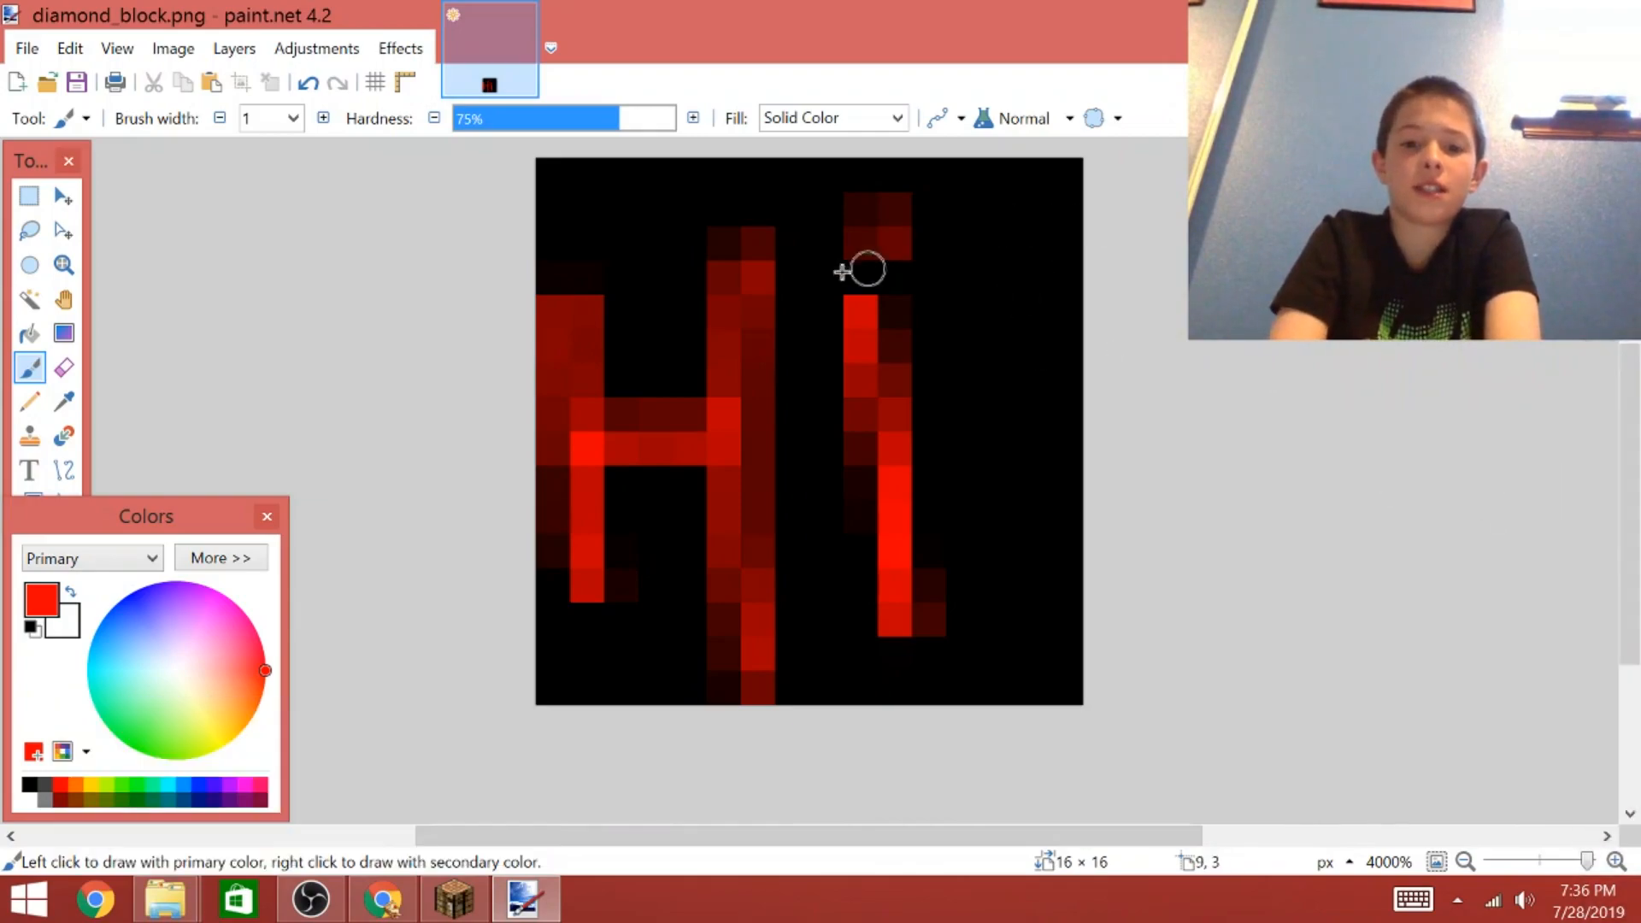
Close paint.net and save diamond_block.png with the Auto-detect bit depth.
left_click(1616, 10)
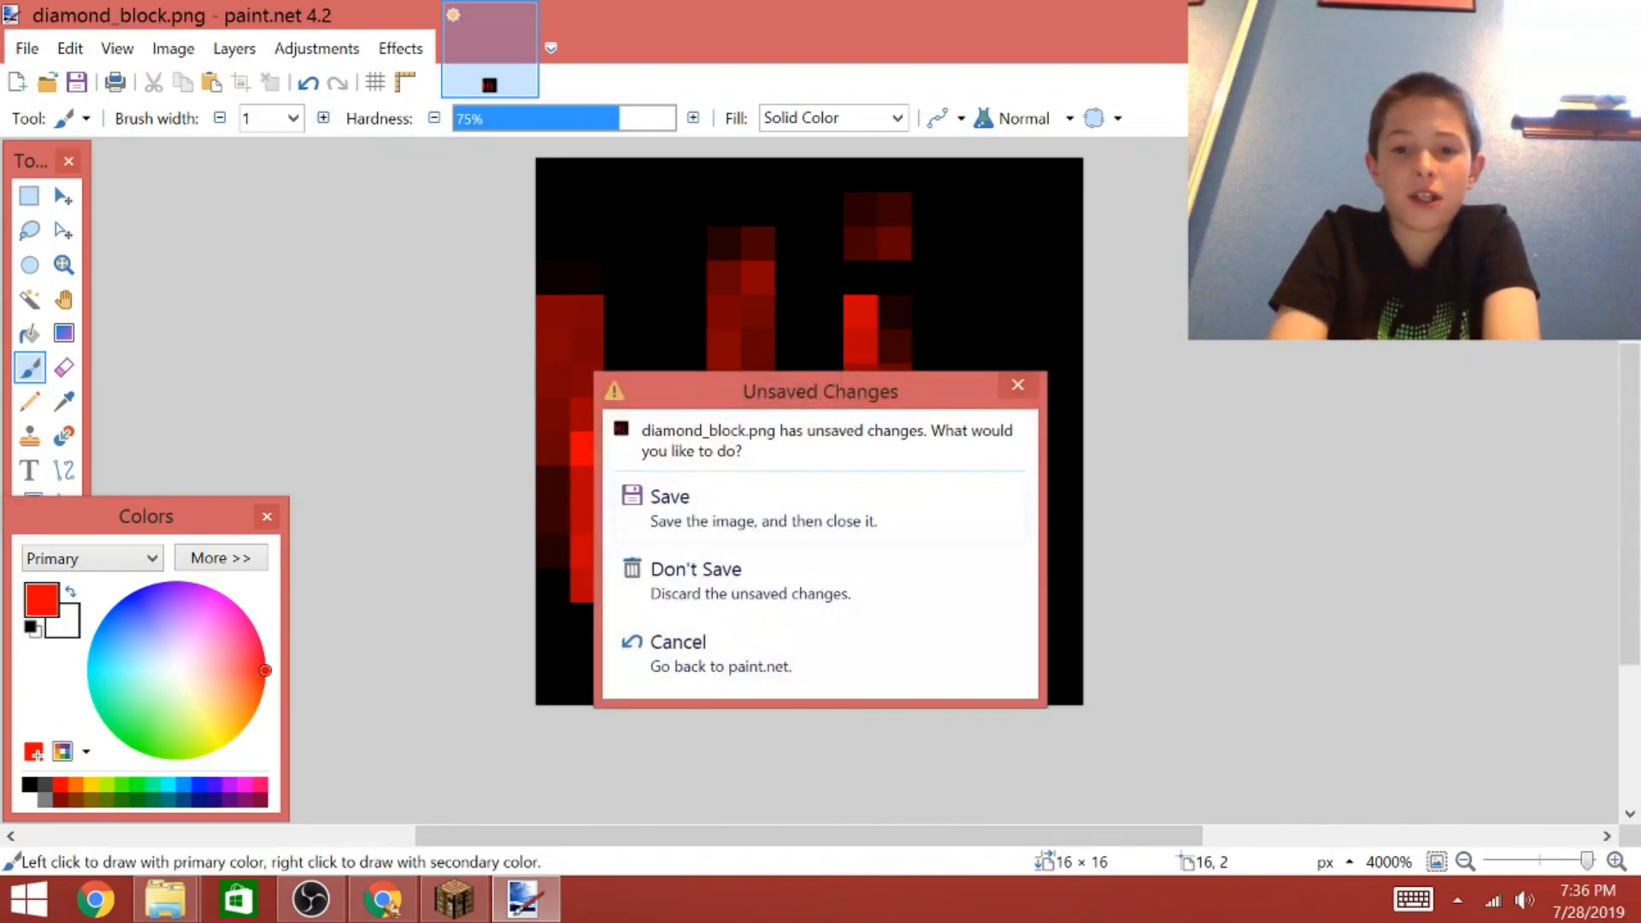
left_click(820, 513)
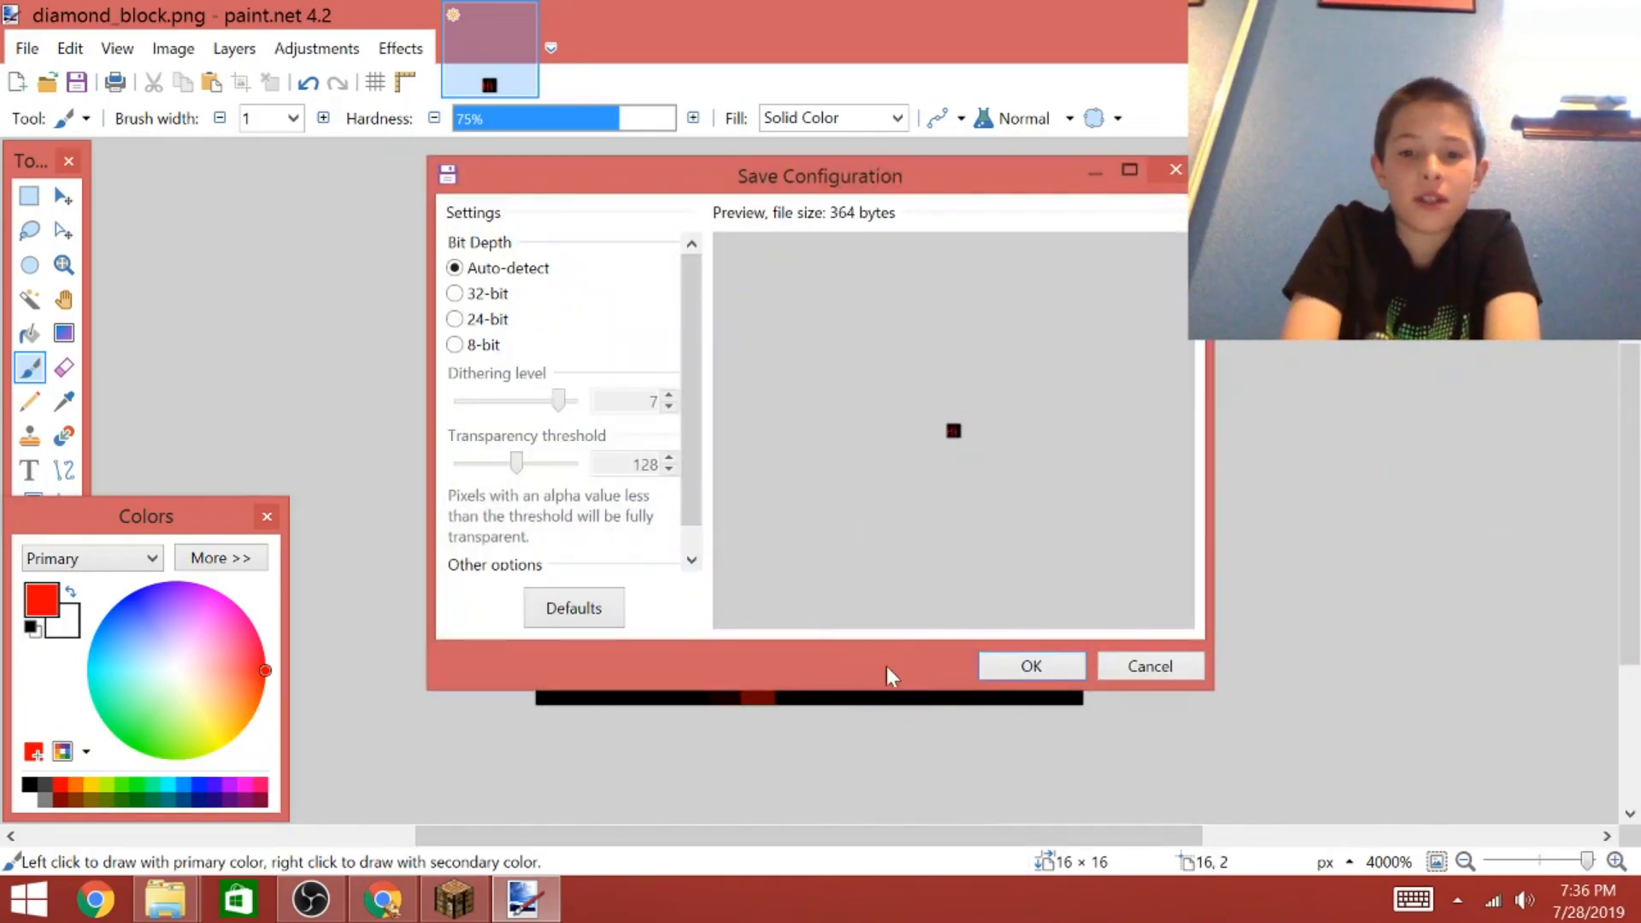
left_click(1024, 658)
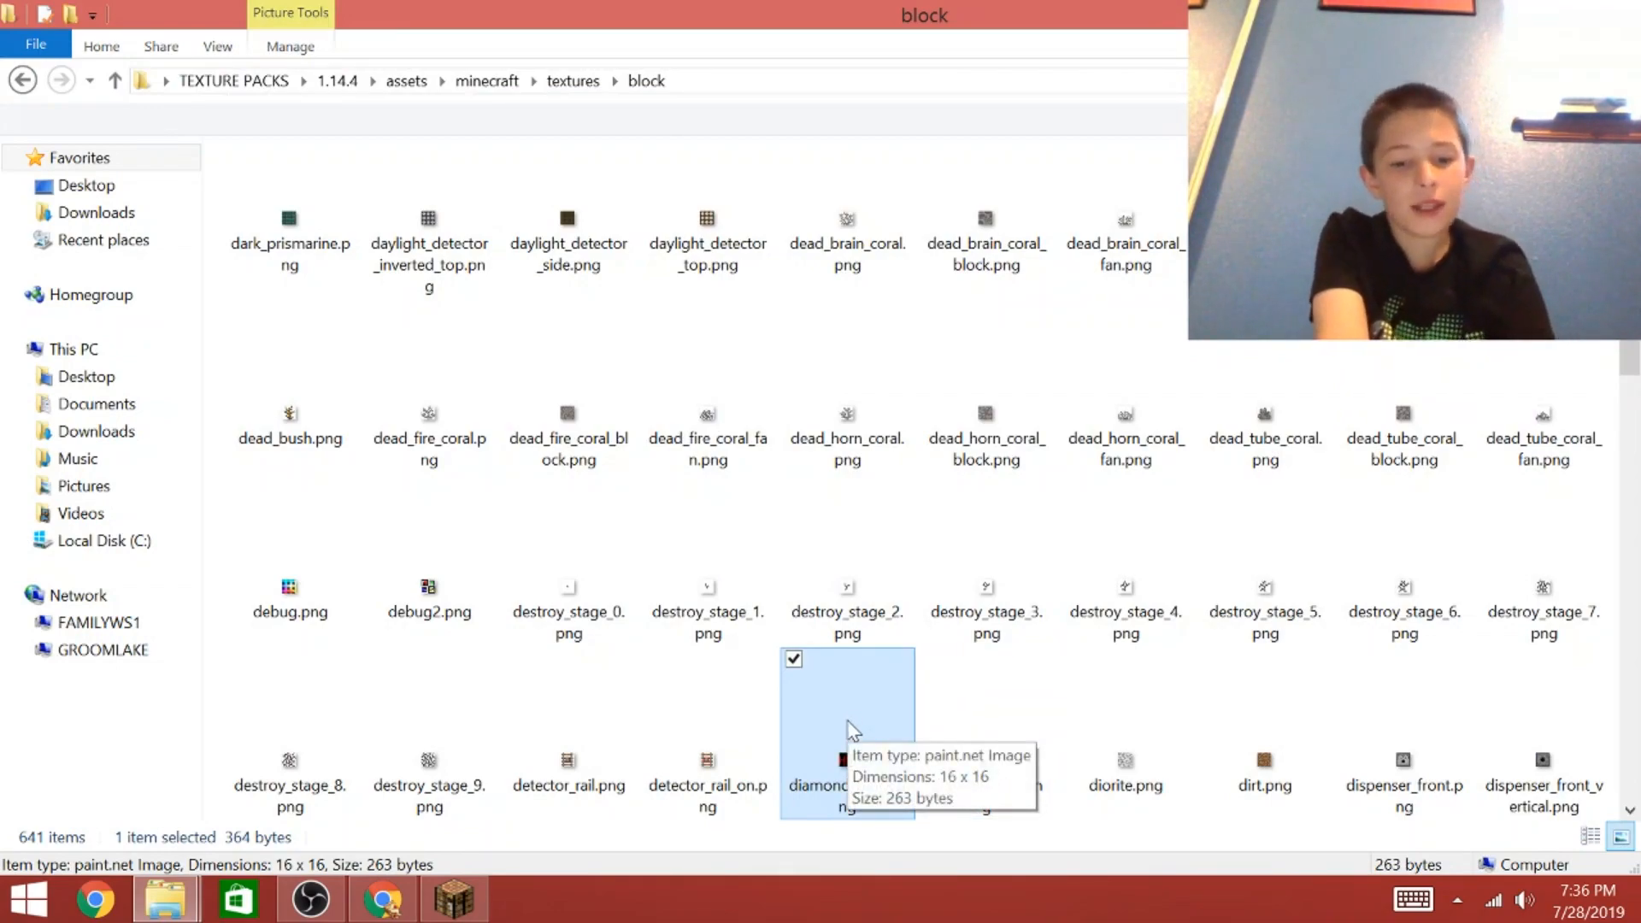
Find gold_block.png in the block textures folder and open it for editing.
scroll(852, 731, "down", 5)
key("g")
key("g")
key("g")
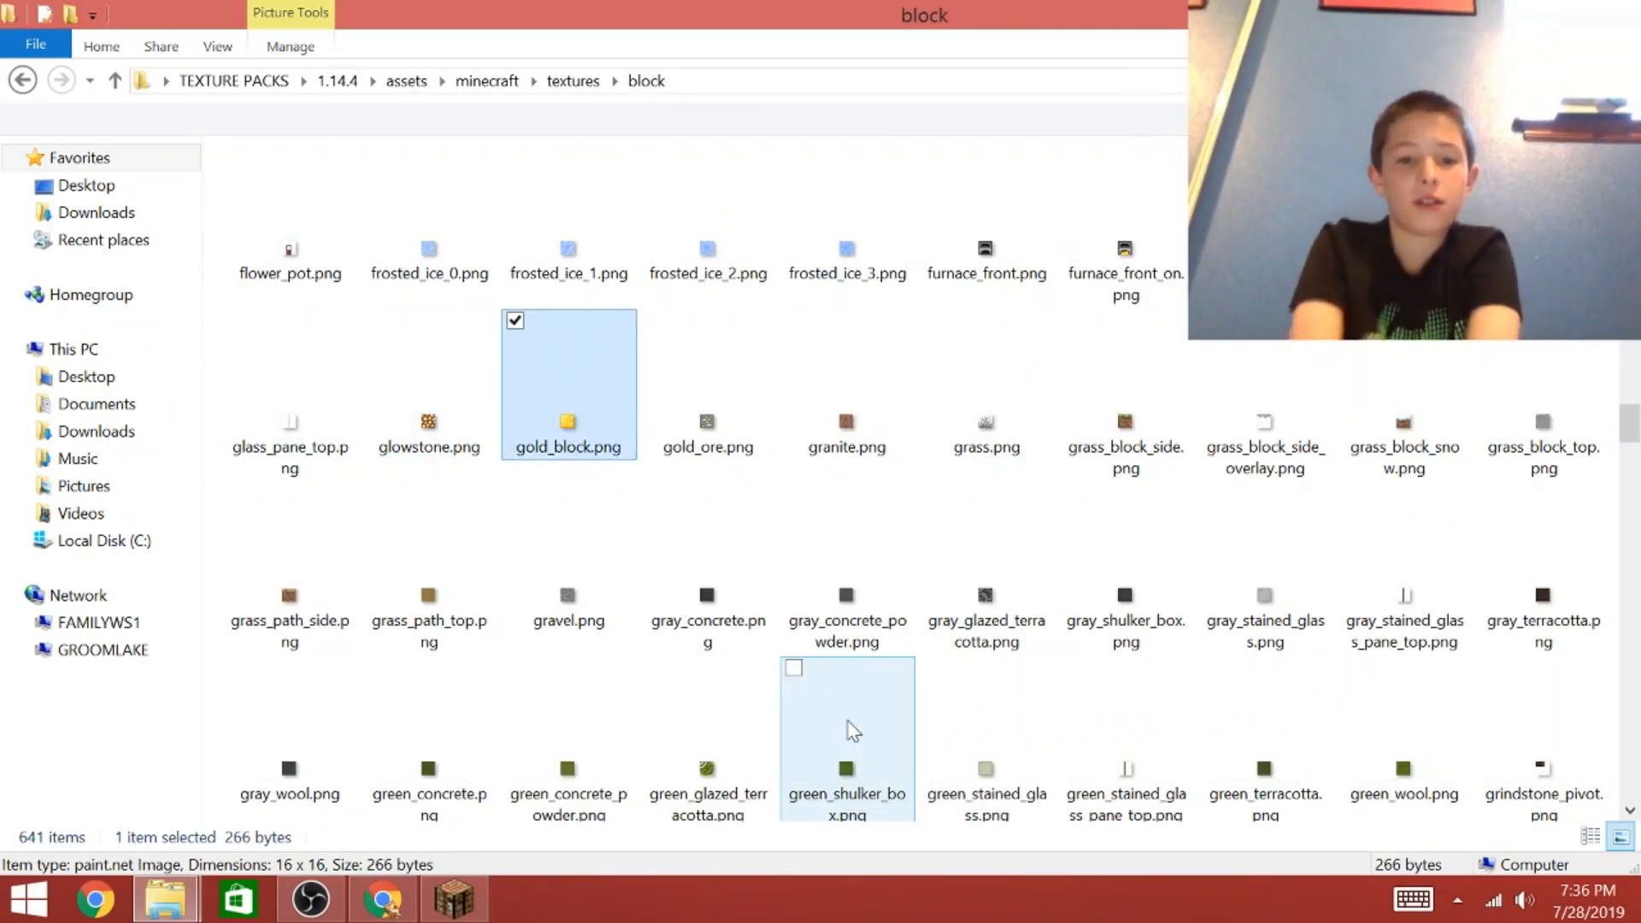
key("Return")
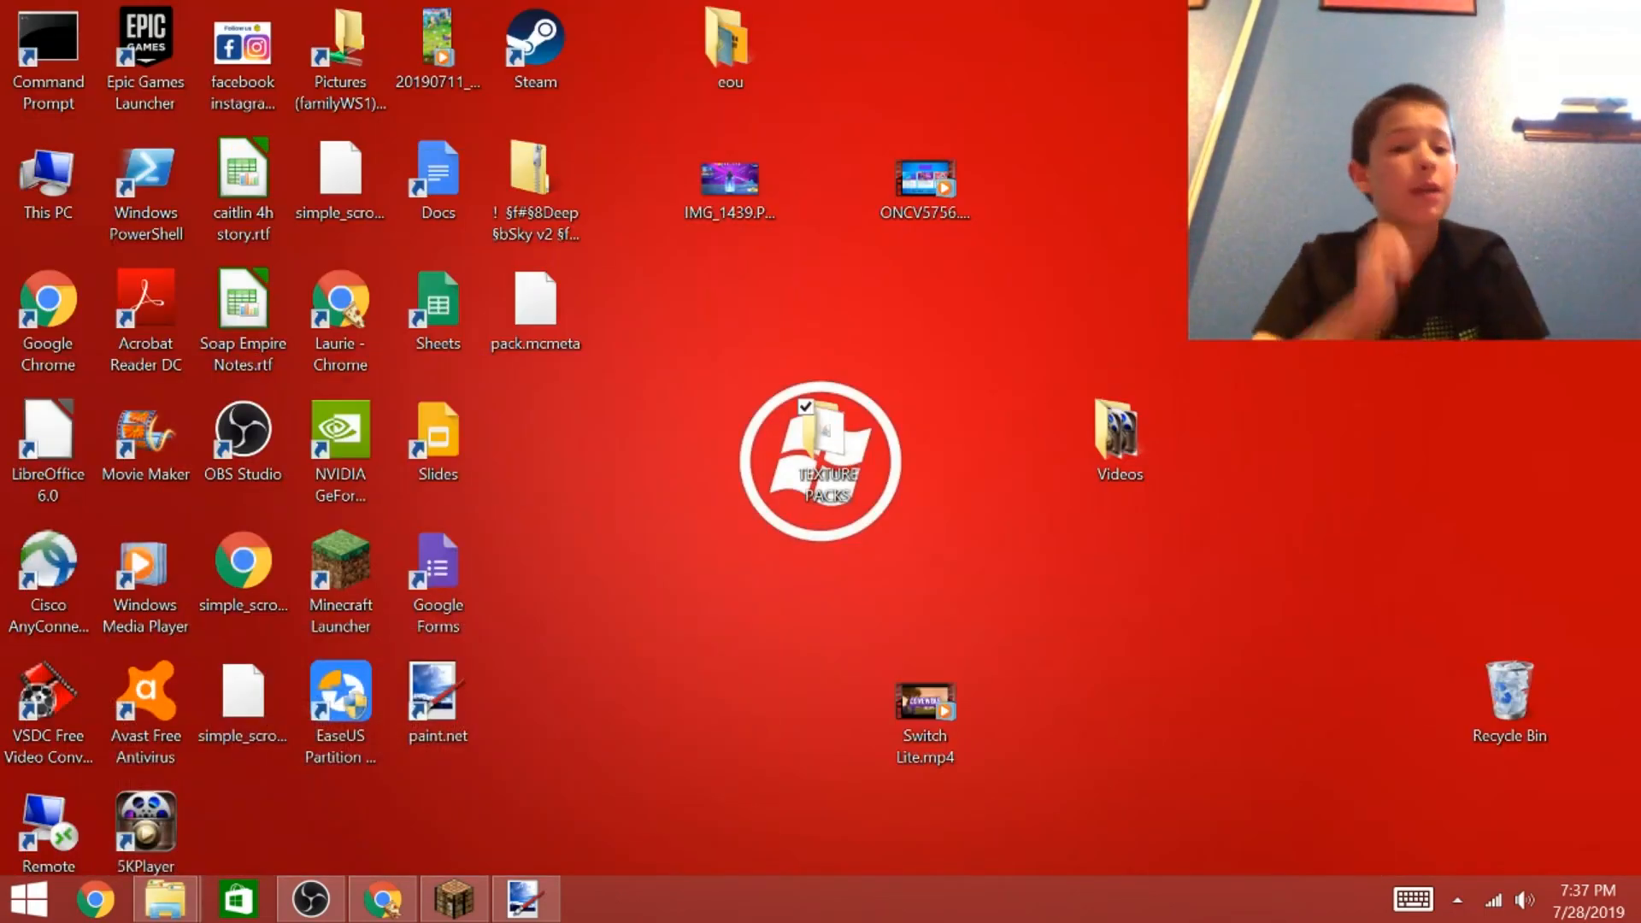
Copy the diamond picture download (1).jpg from the Downloads folder.
left_click(3, 917)
type("this")
key("Return")
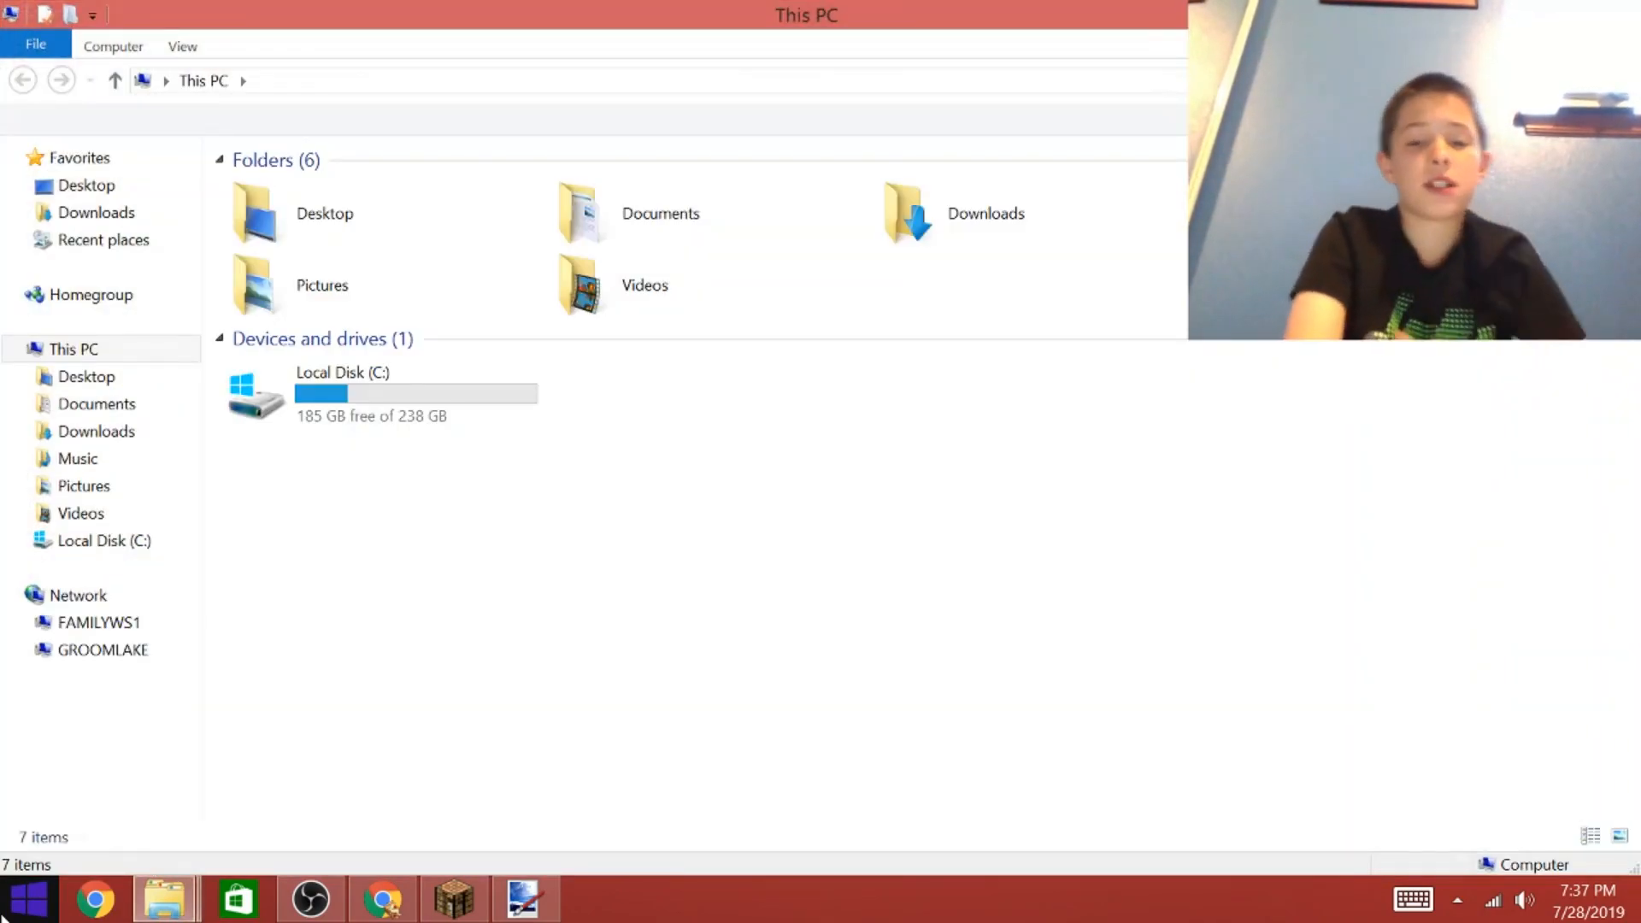
left_click(100, 434)
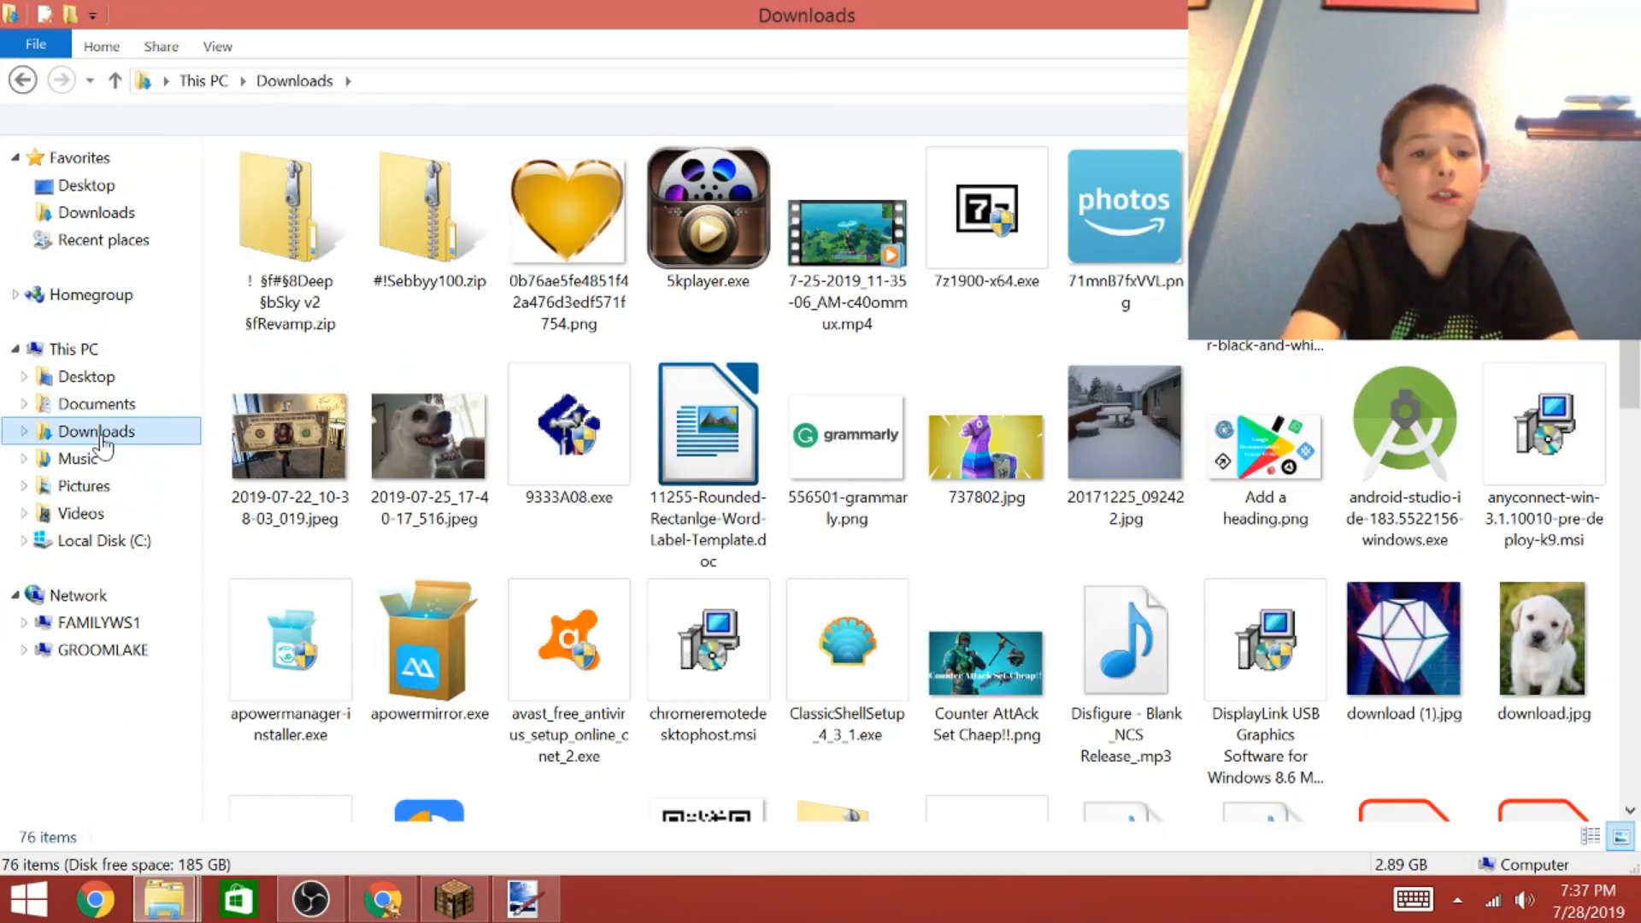
right_click(1409, 656)
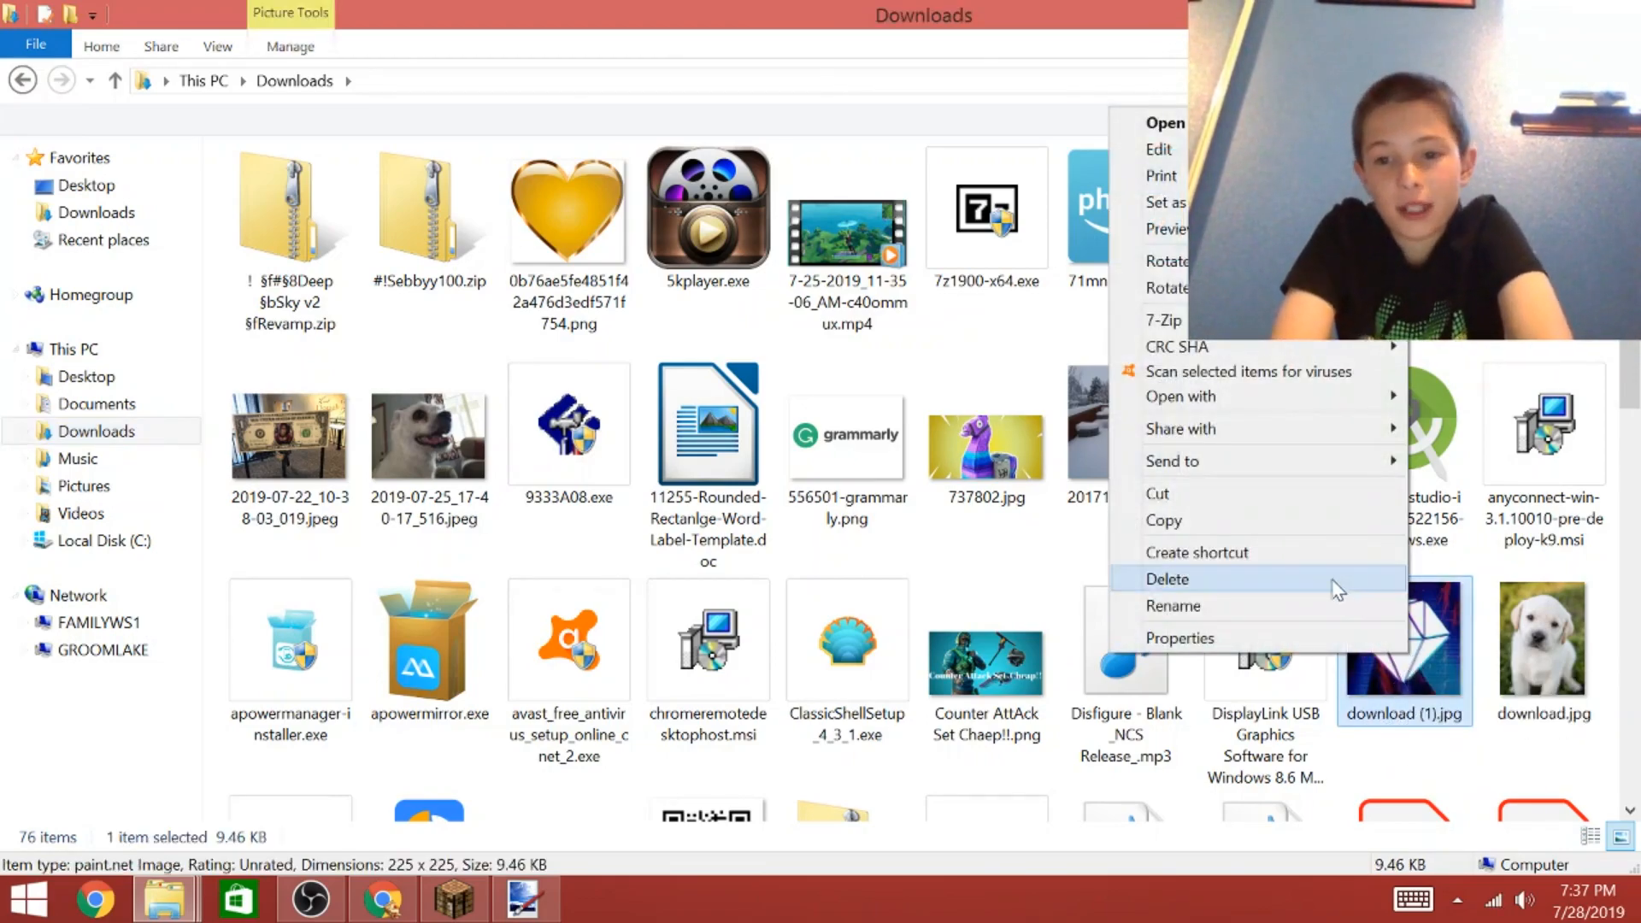
left_click(1288, 526)
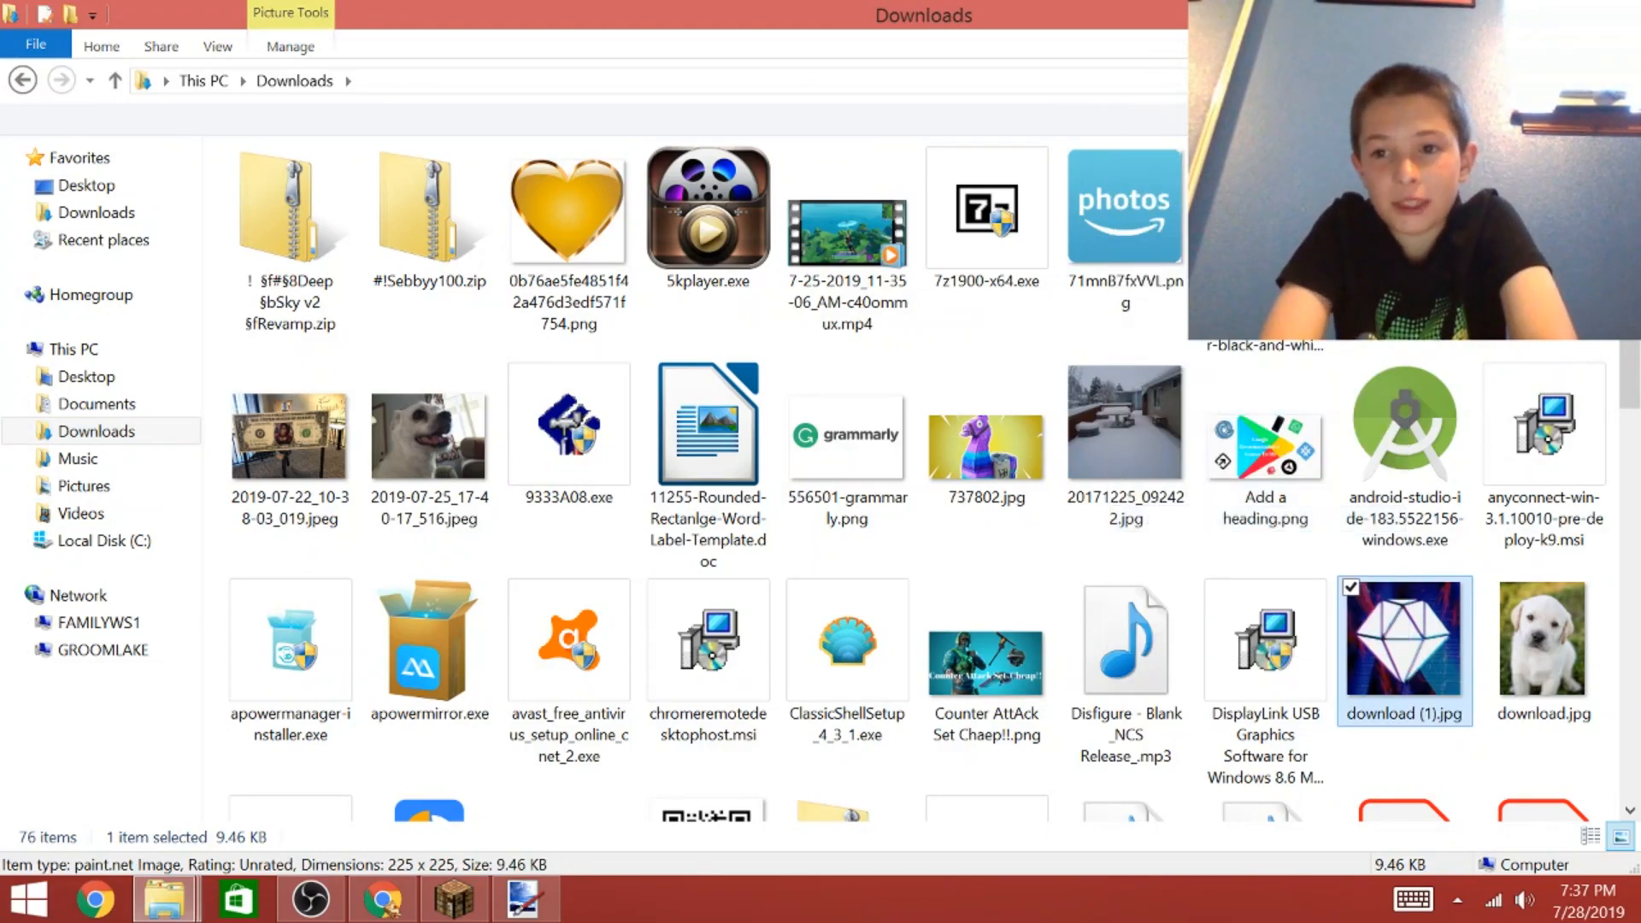
left_click(1530, 11)
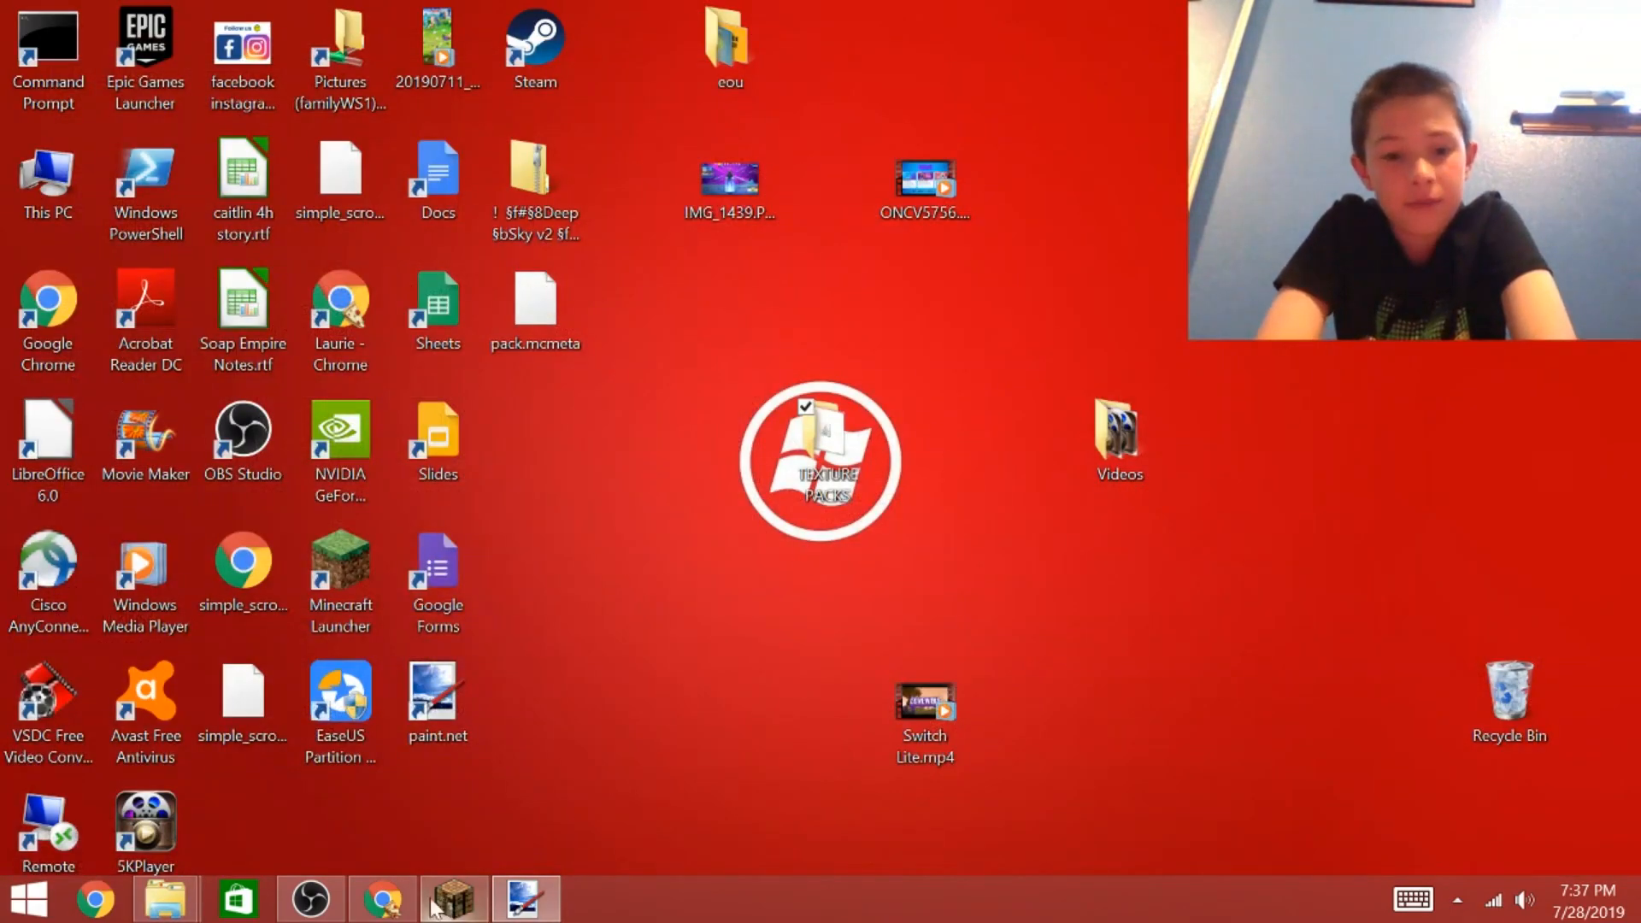
Switch to paint.net and paste the copied picture into gold_block.png, keeping the canvas size.
left_click(382, 899)
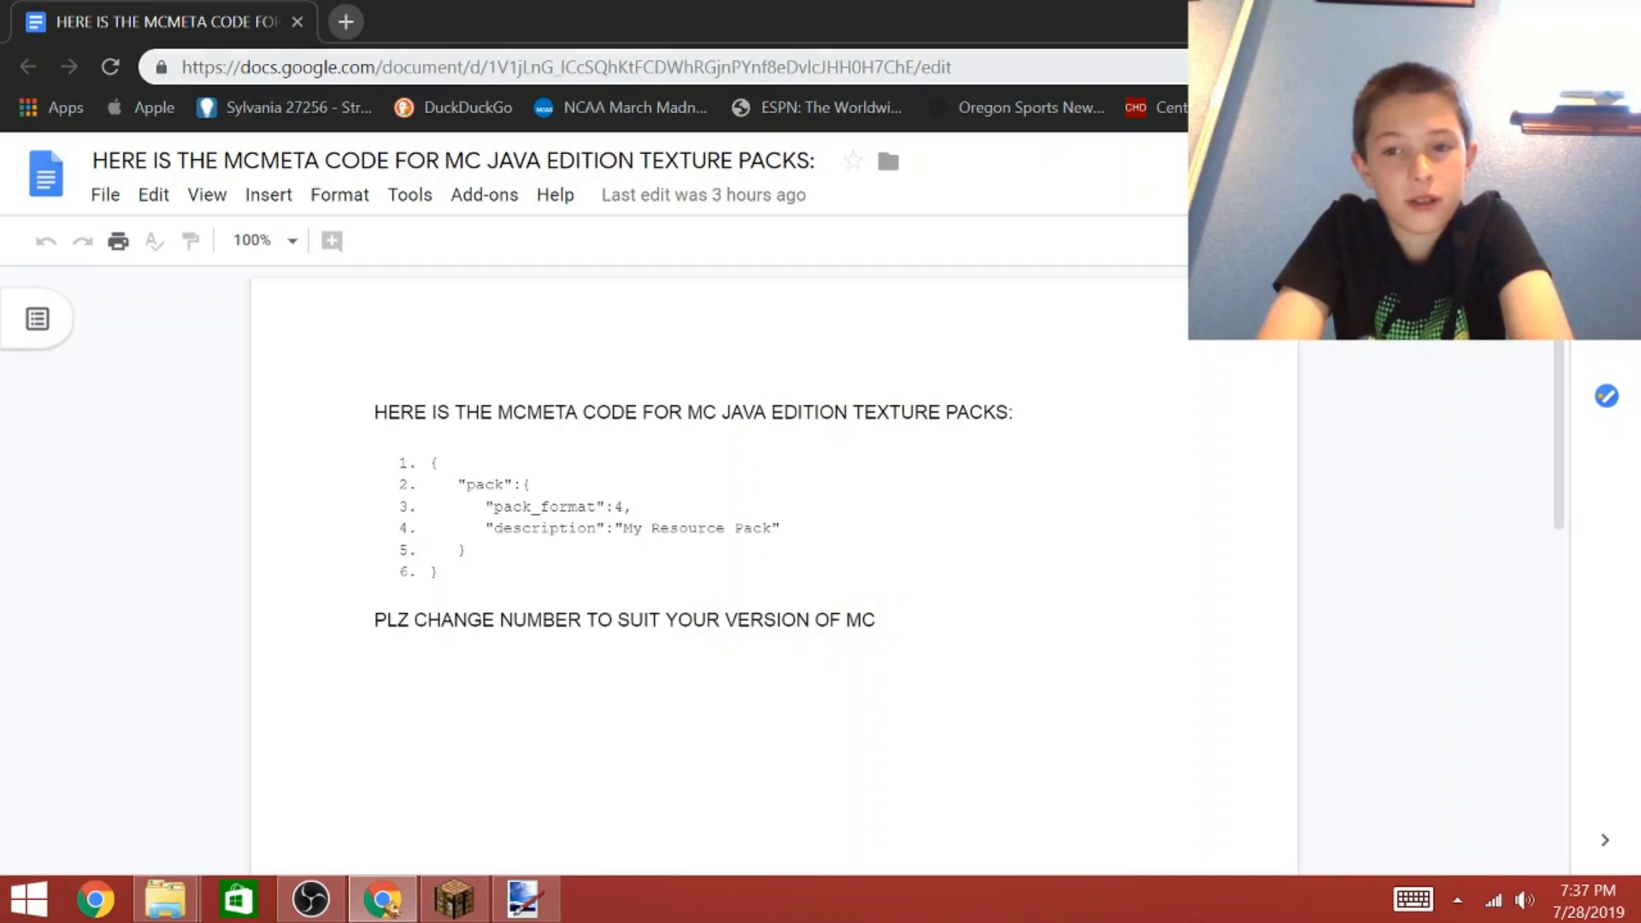
left_click(1527, 11)
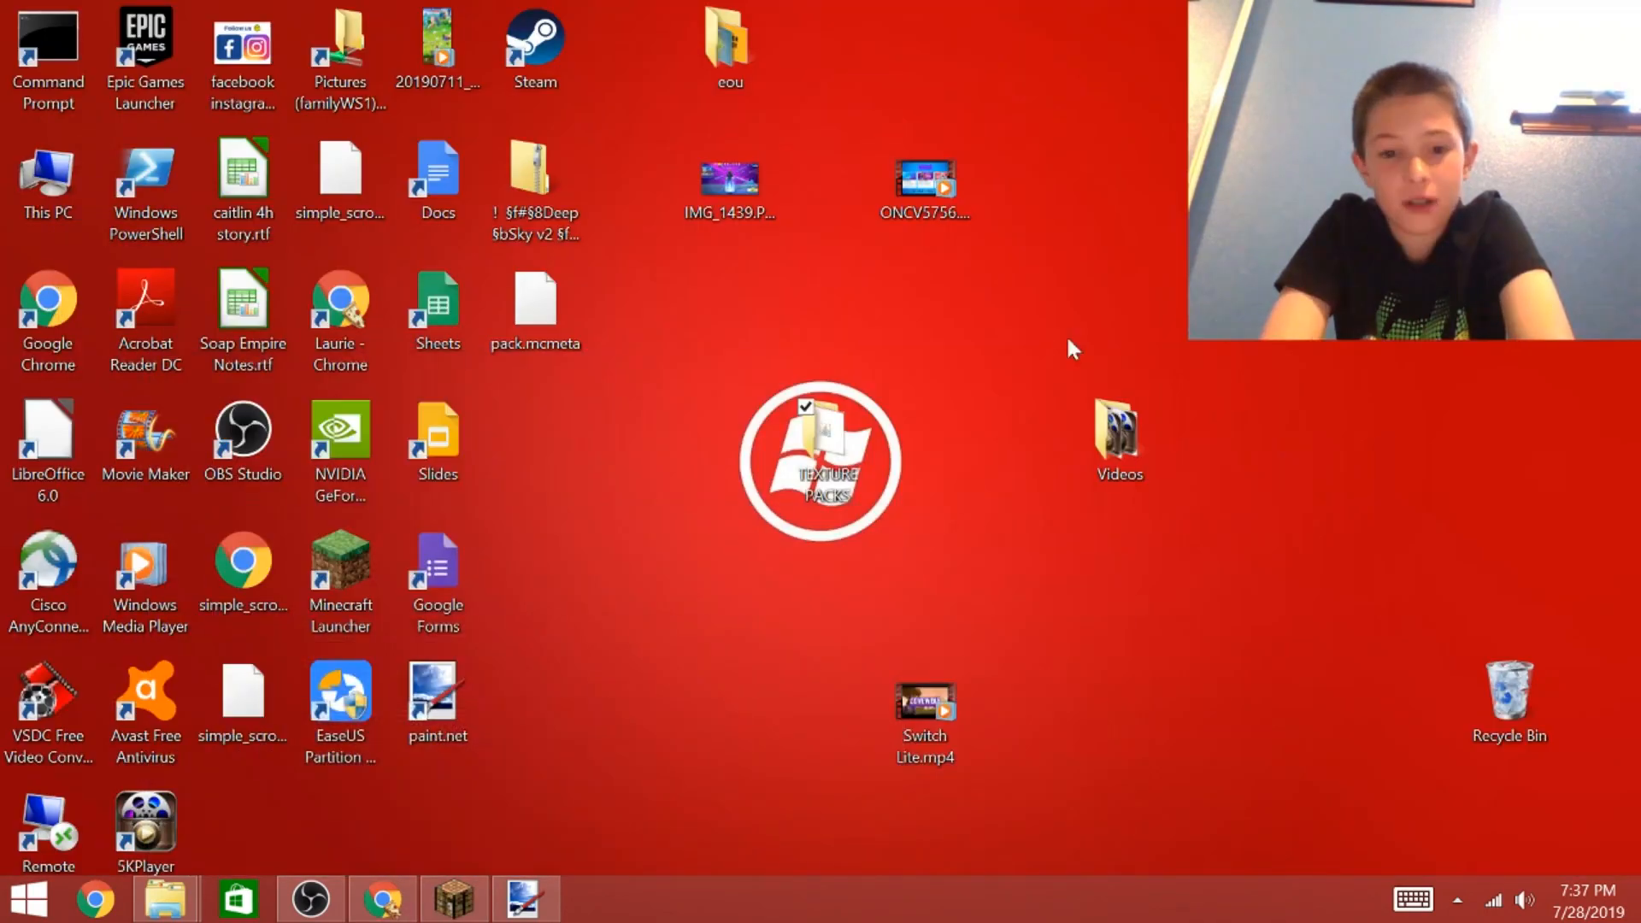
left_click(530, 901)
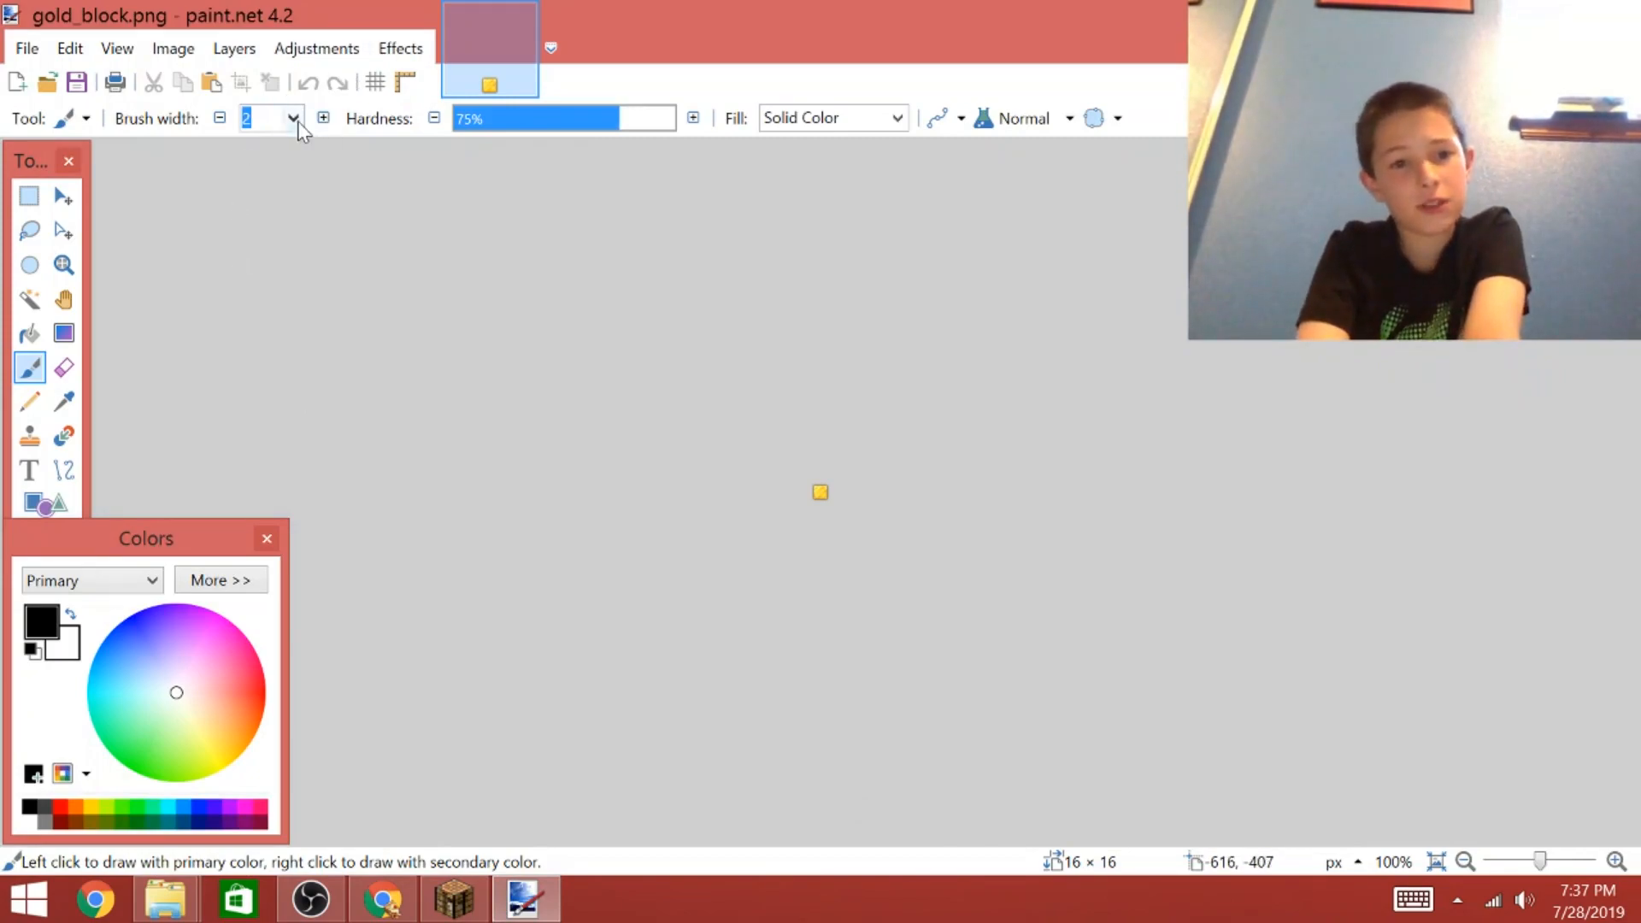
left_click(213, 82)
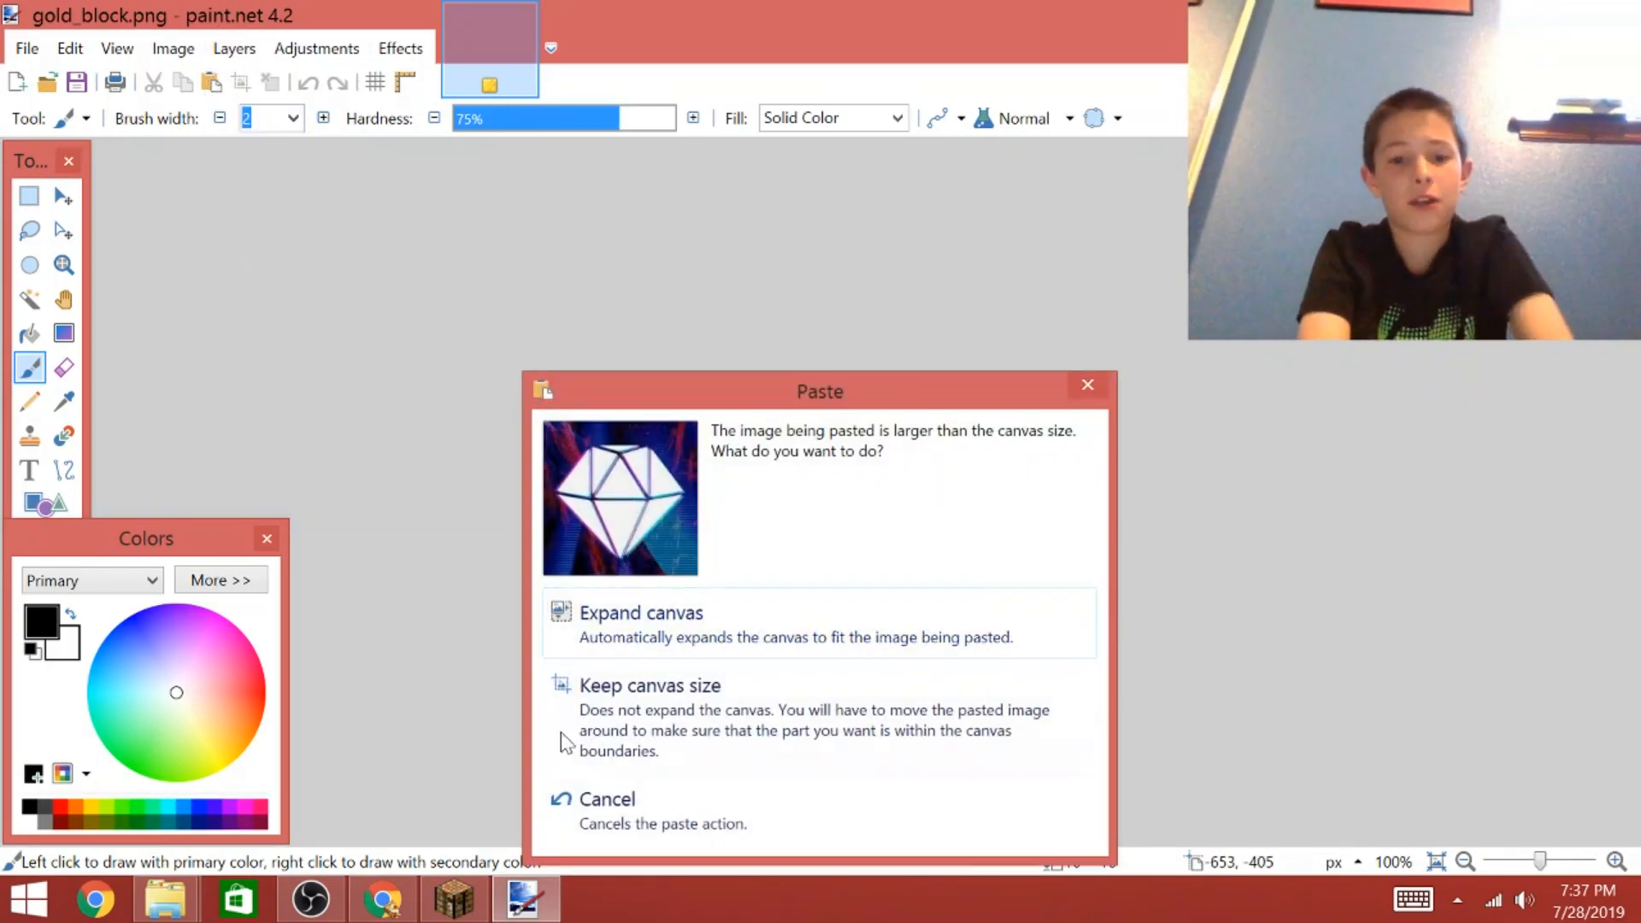
left_click(601, 752)
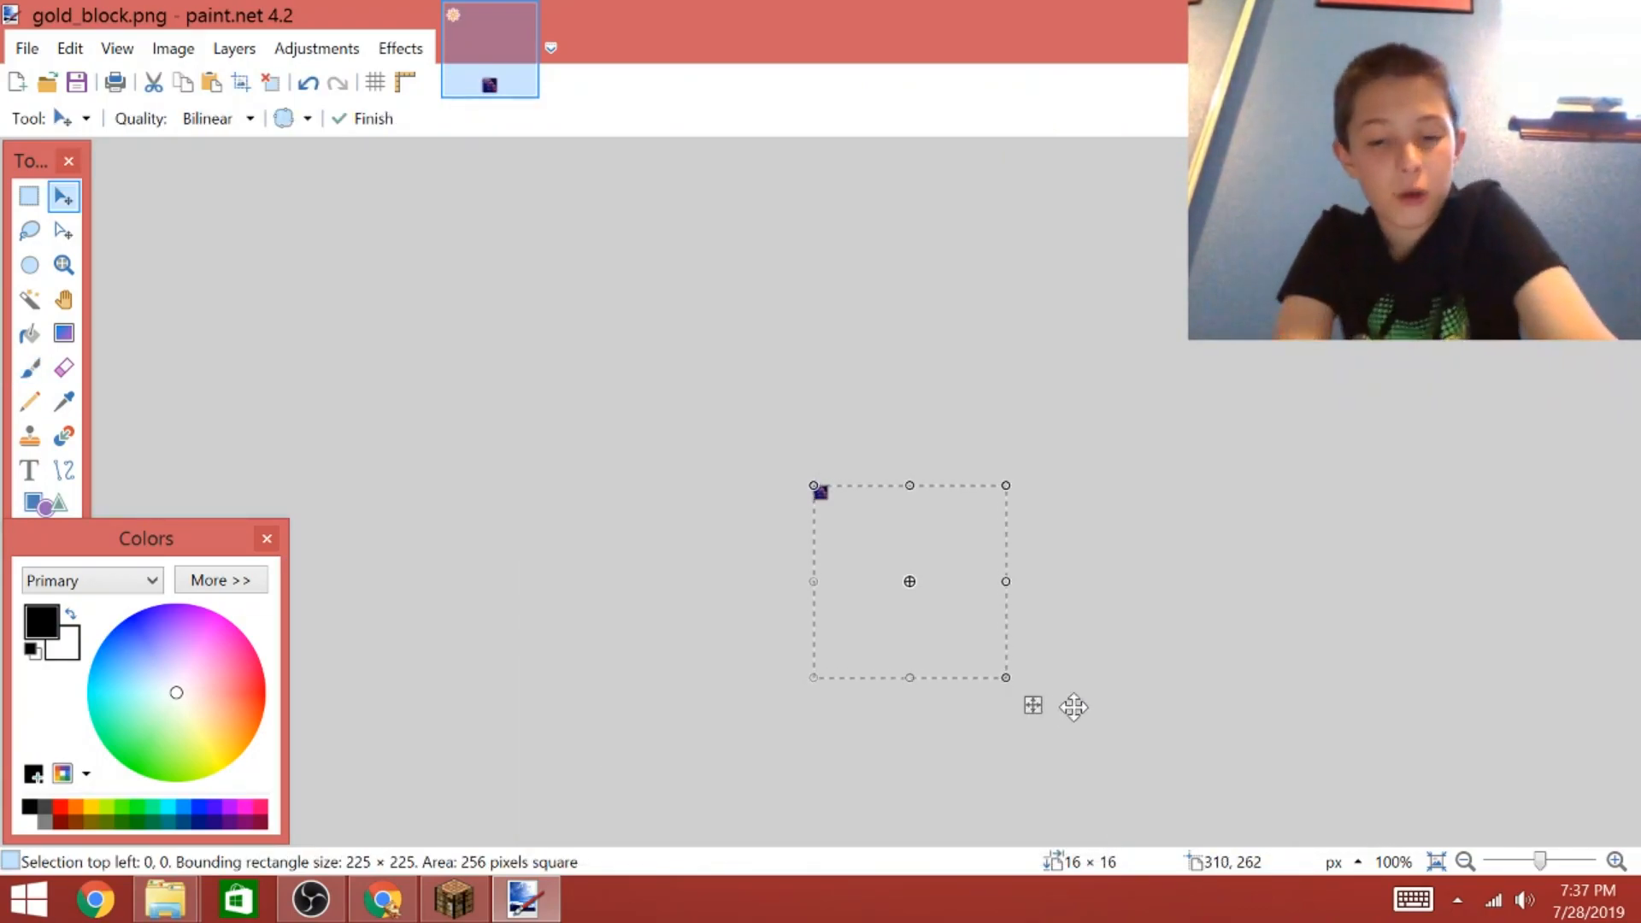
Scale the pasted diamond picture down to 16 × 16 pixels so it fits the canvas exactly.
left_click_drag(1007, 678, 831, 510)
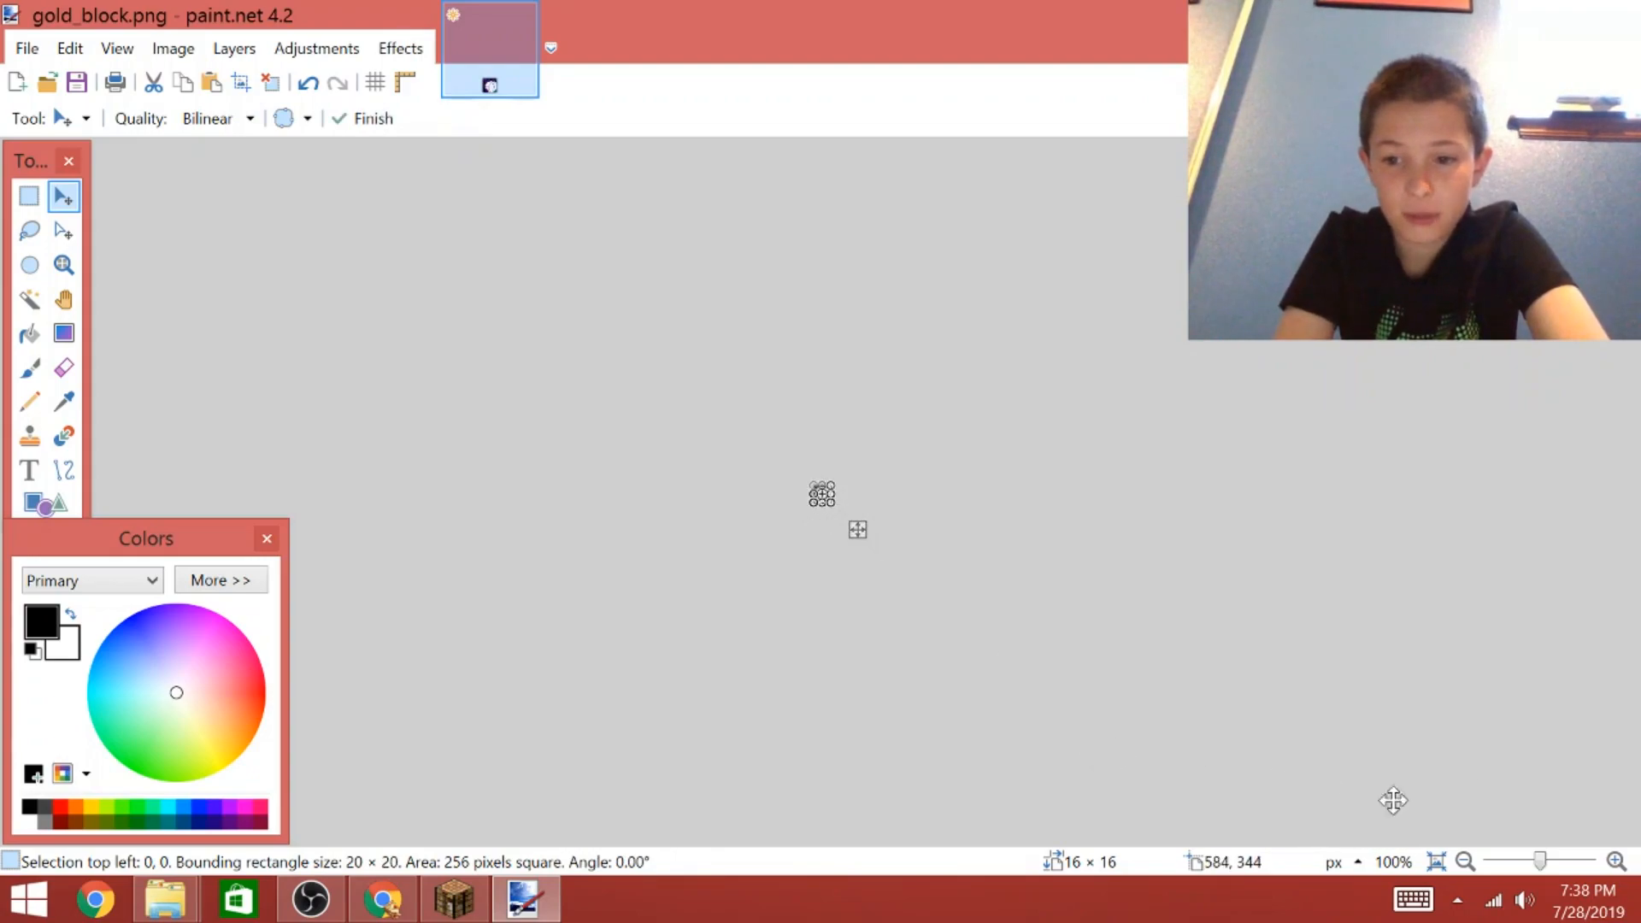
left_click_drag(1539, 862, 1574, 862)
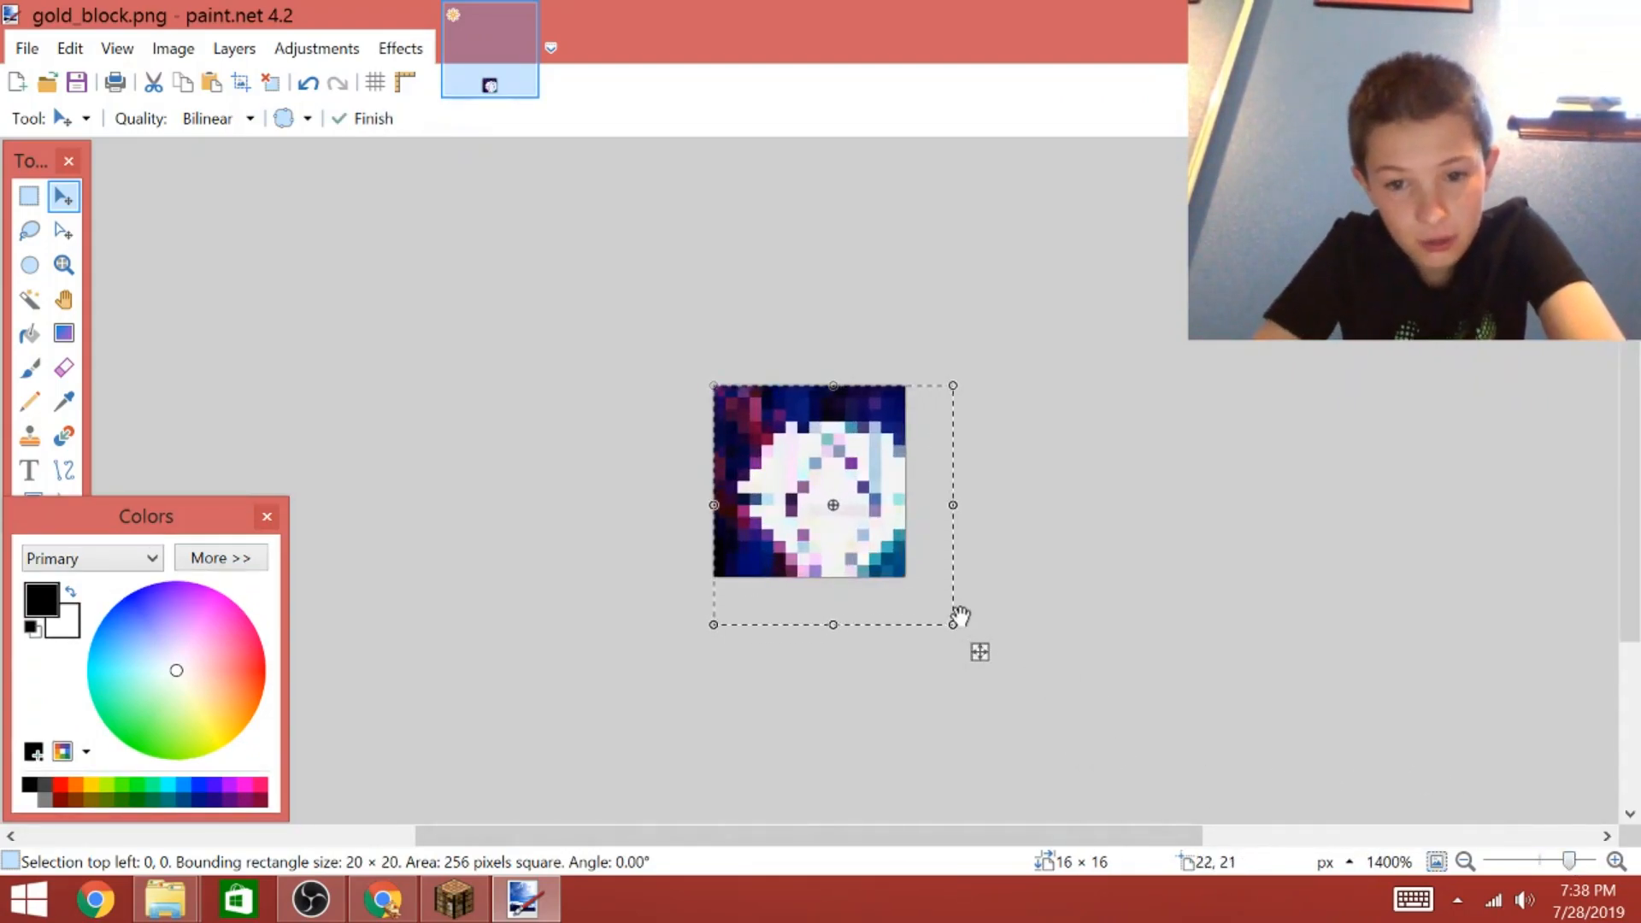
left_click_drag(959, 614, 906, 579)
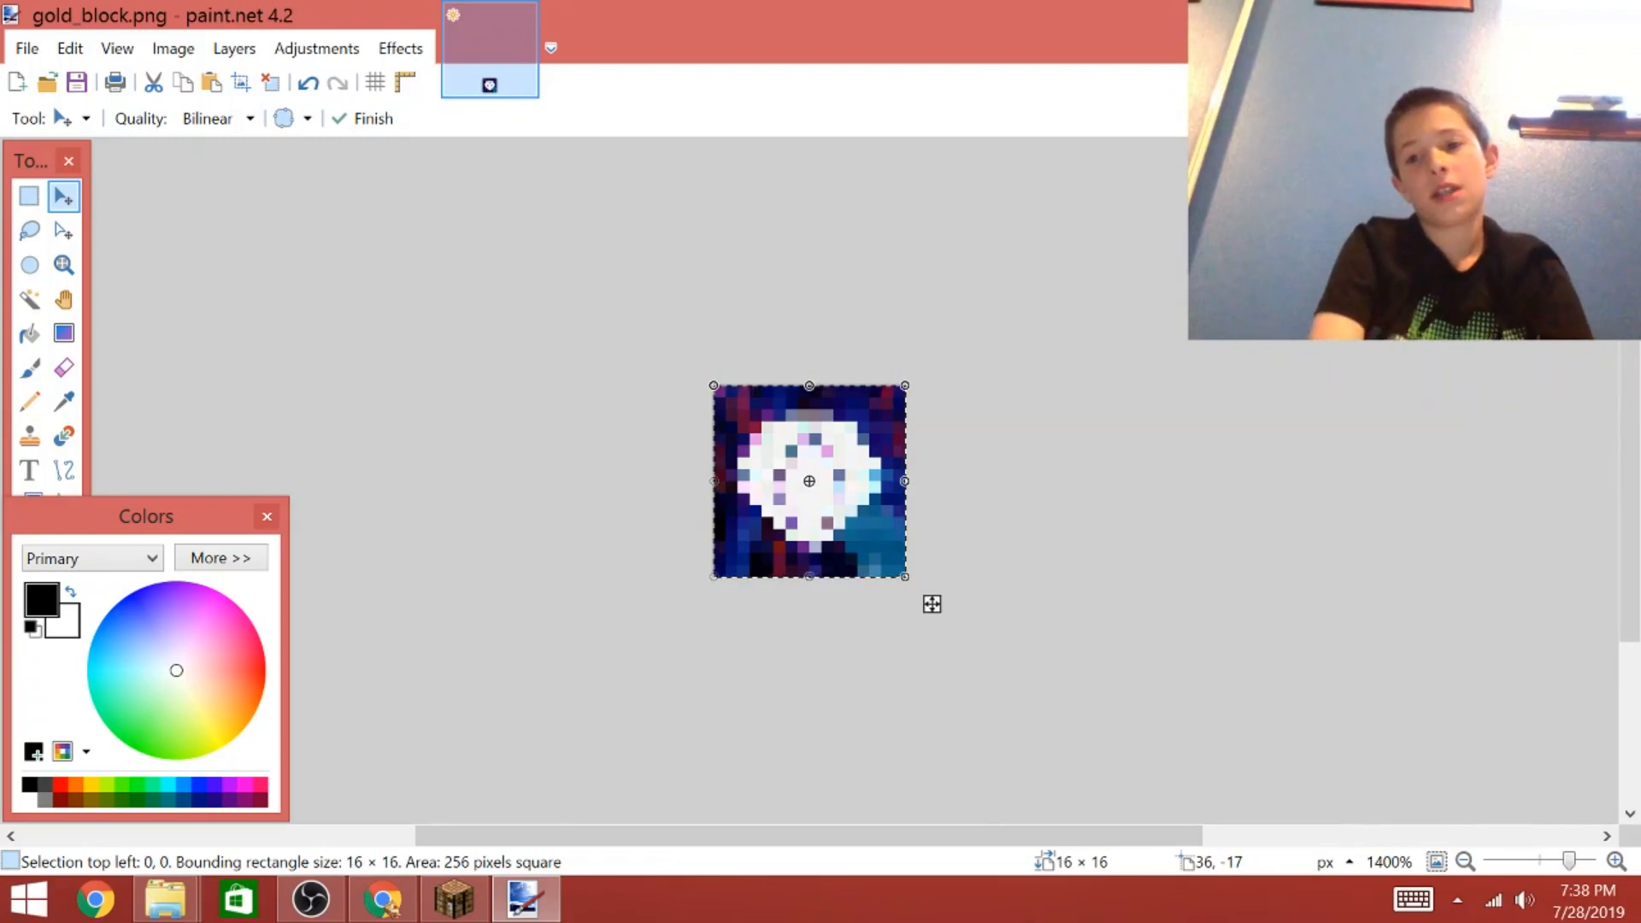
Close gold_block.png with its changes saved and open the TEXTURE PACKS folder from the desktop.
key("ctrl+w")
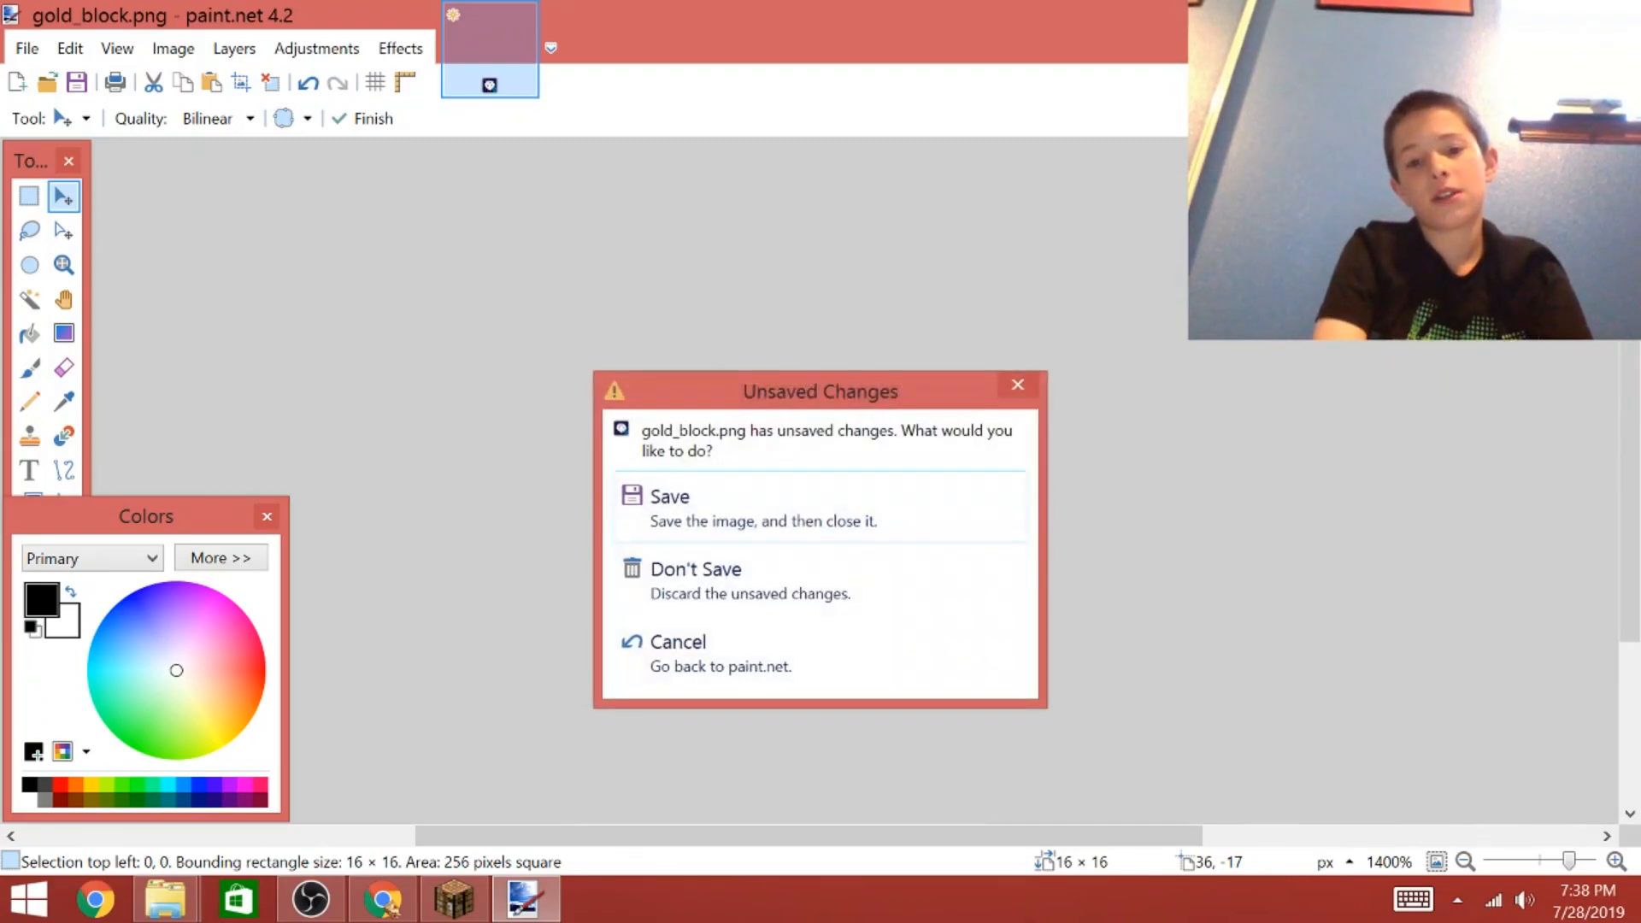
left_click(799, 512)
left_click(1004, 675)
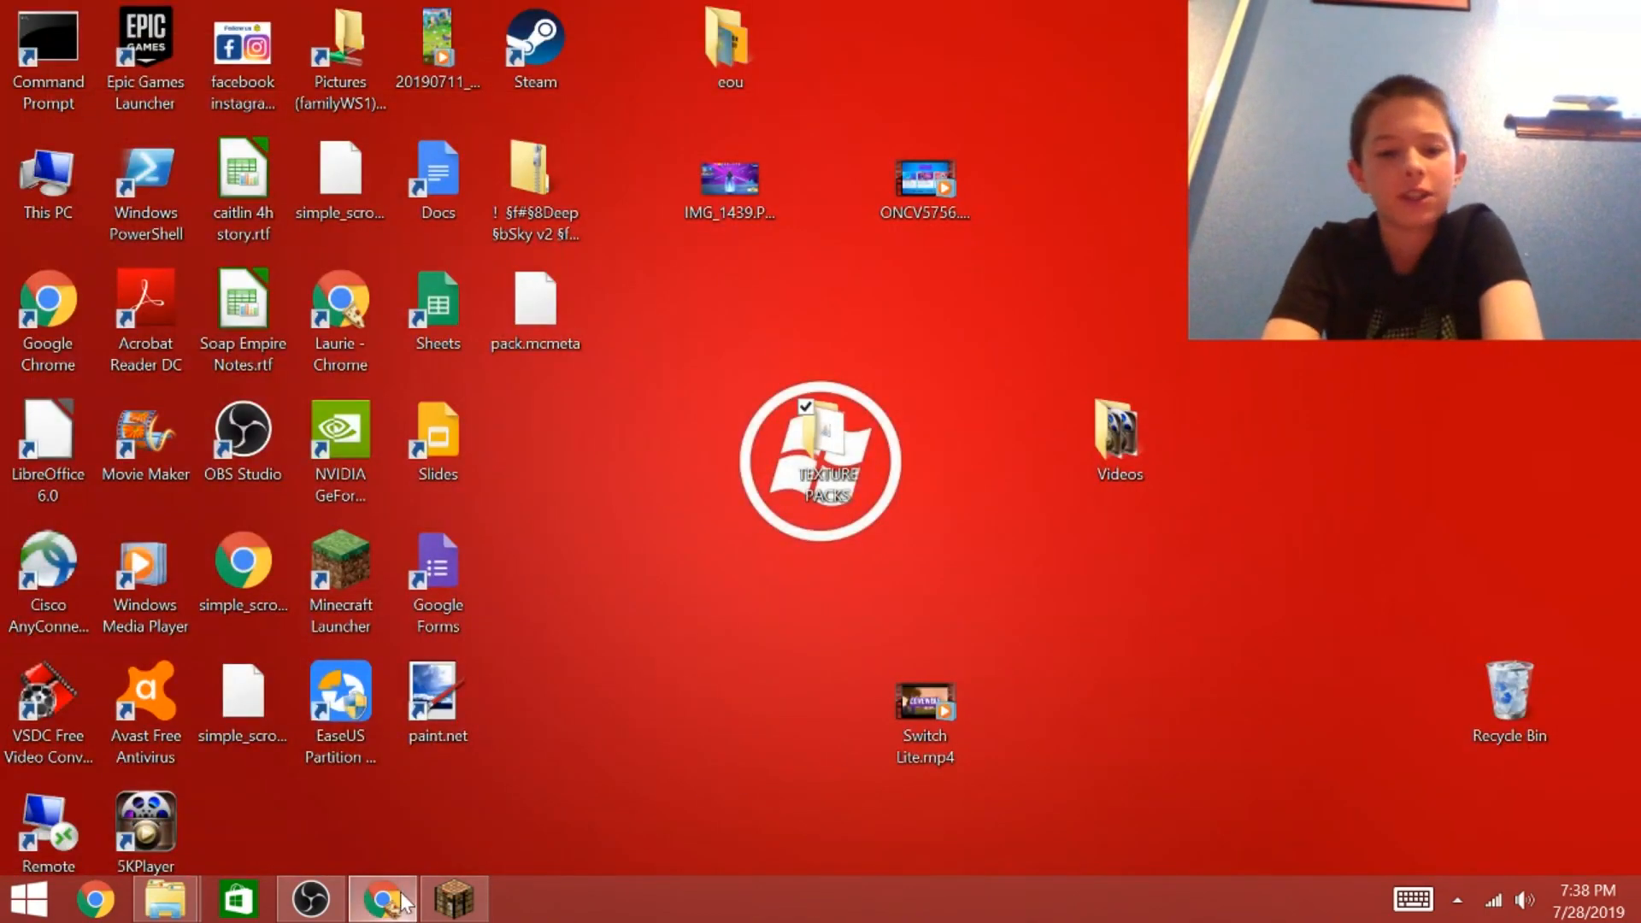
double_click(819, 470)
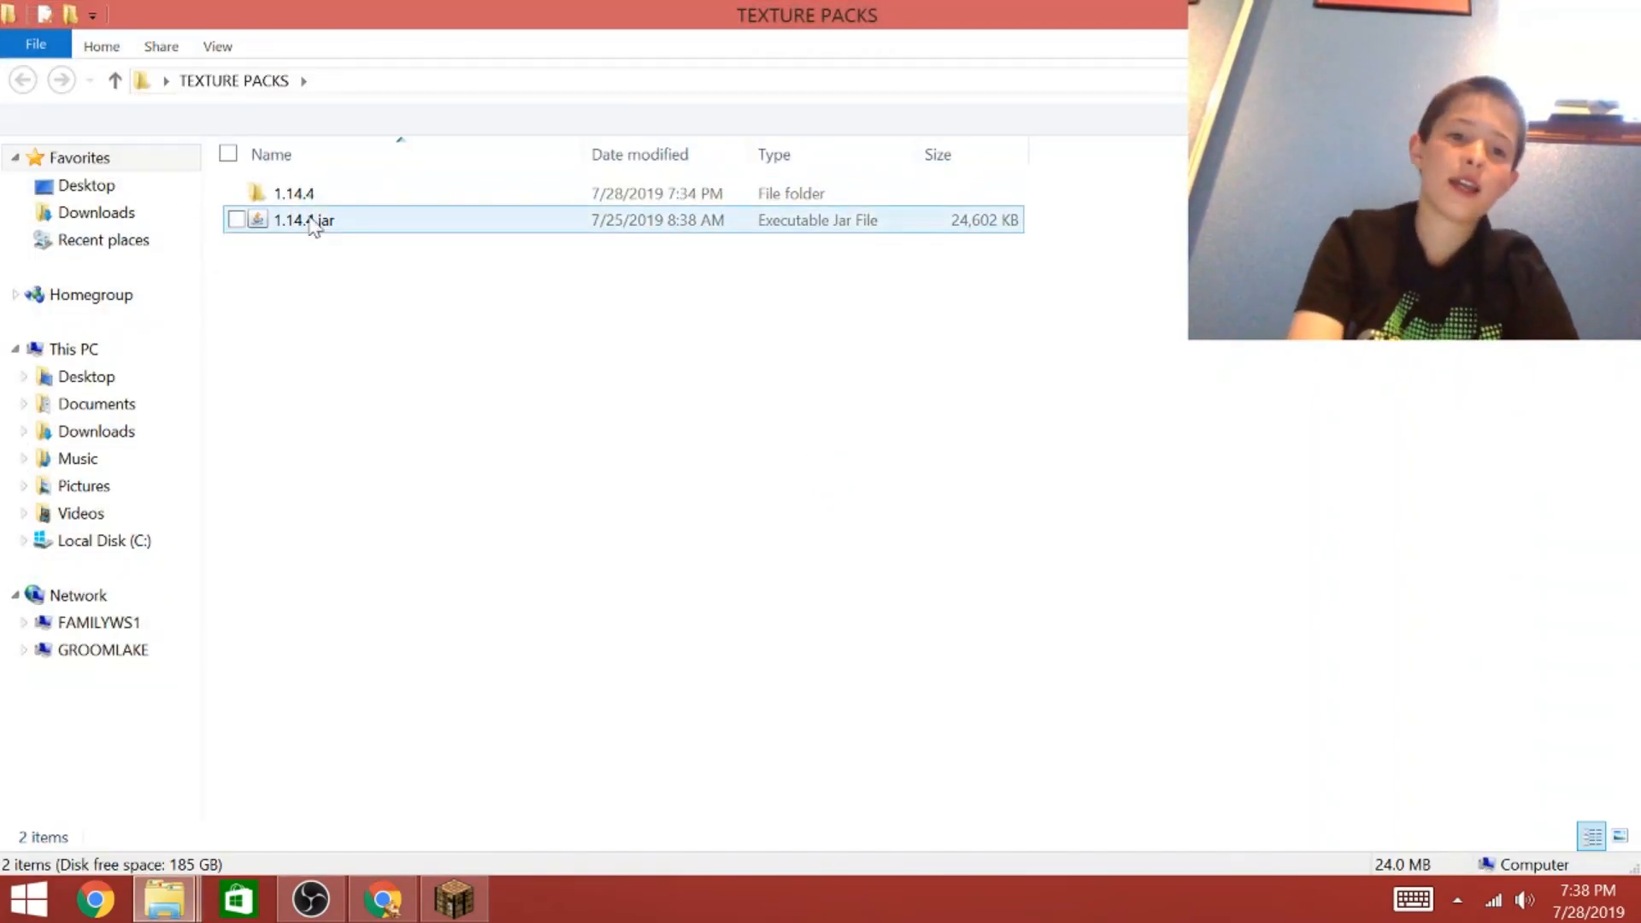
right_click(304, 193)
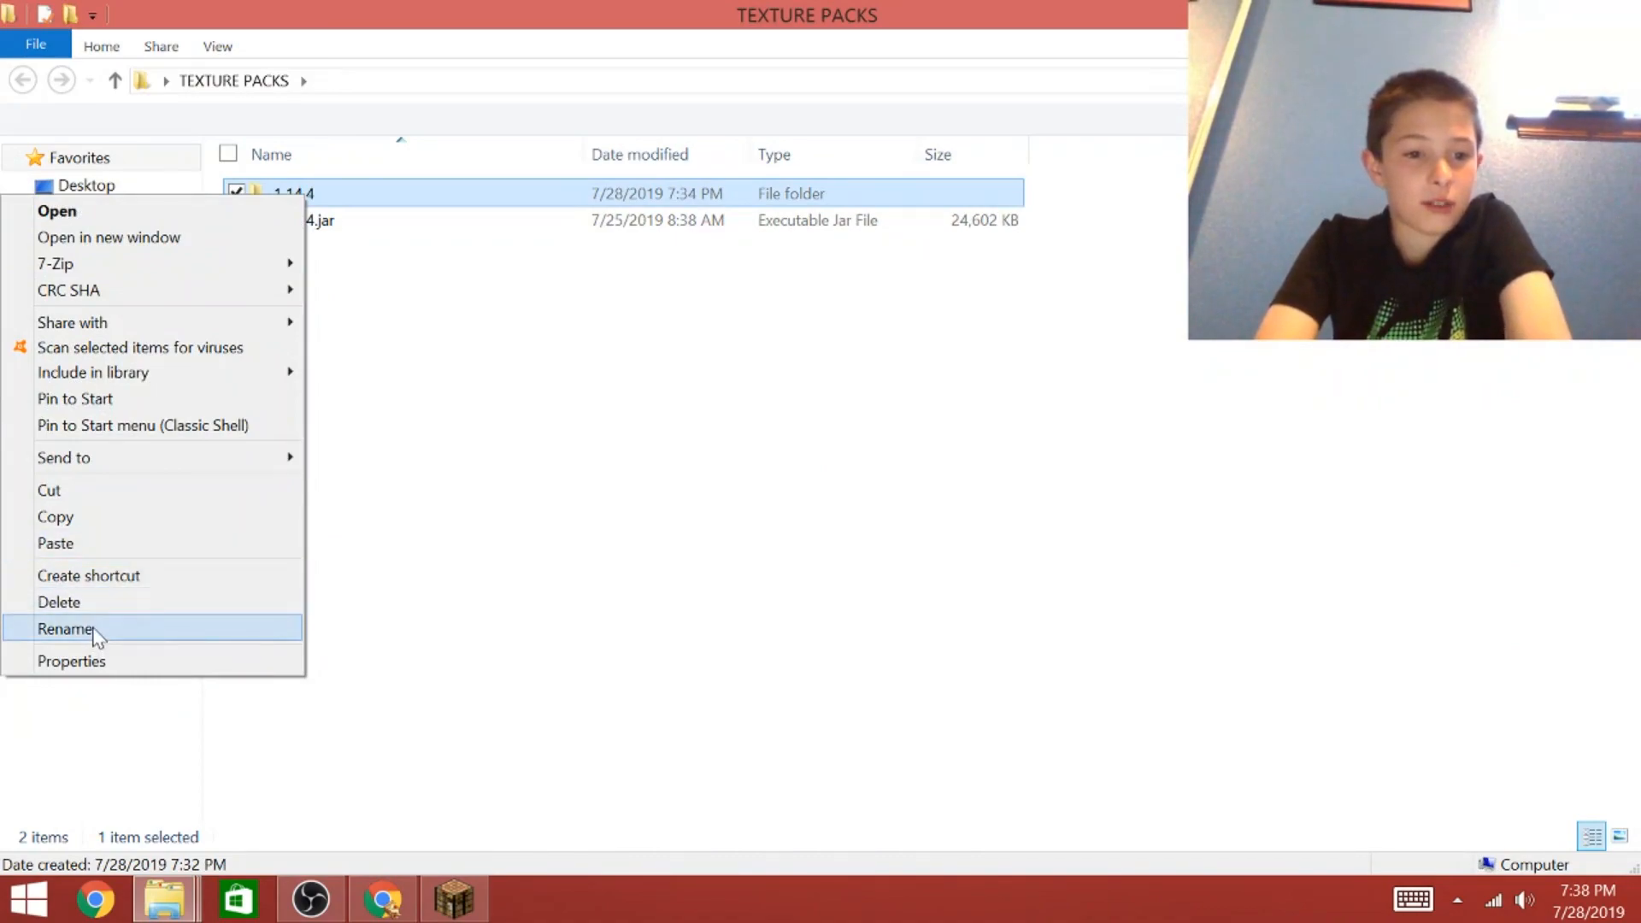
left_click(65, 629)
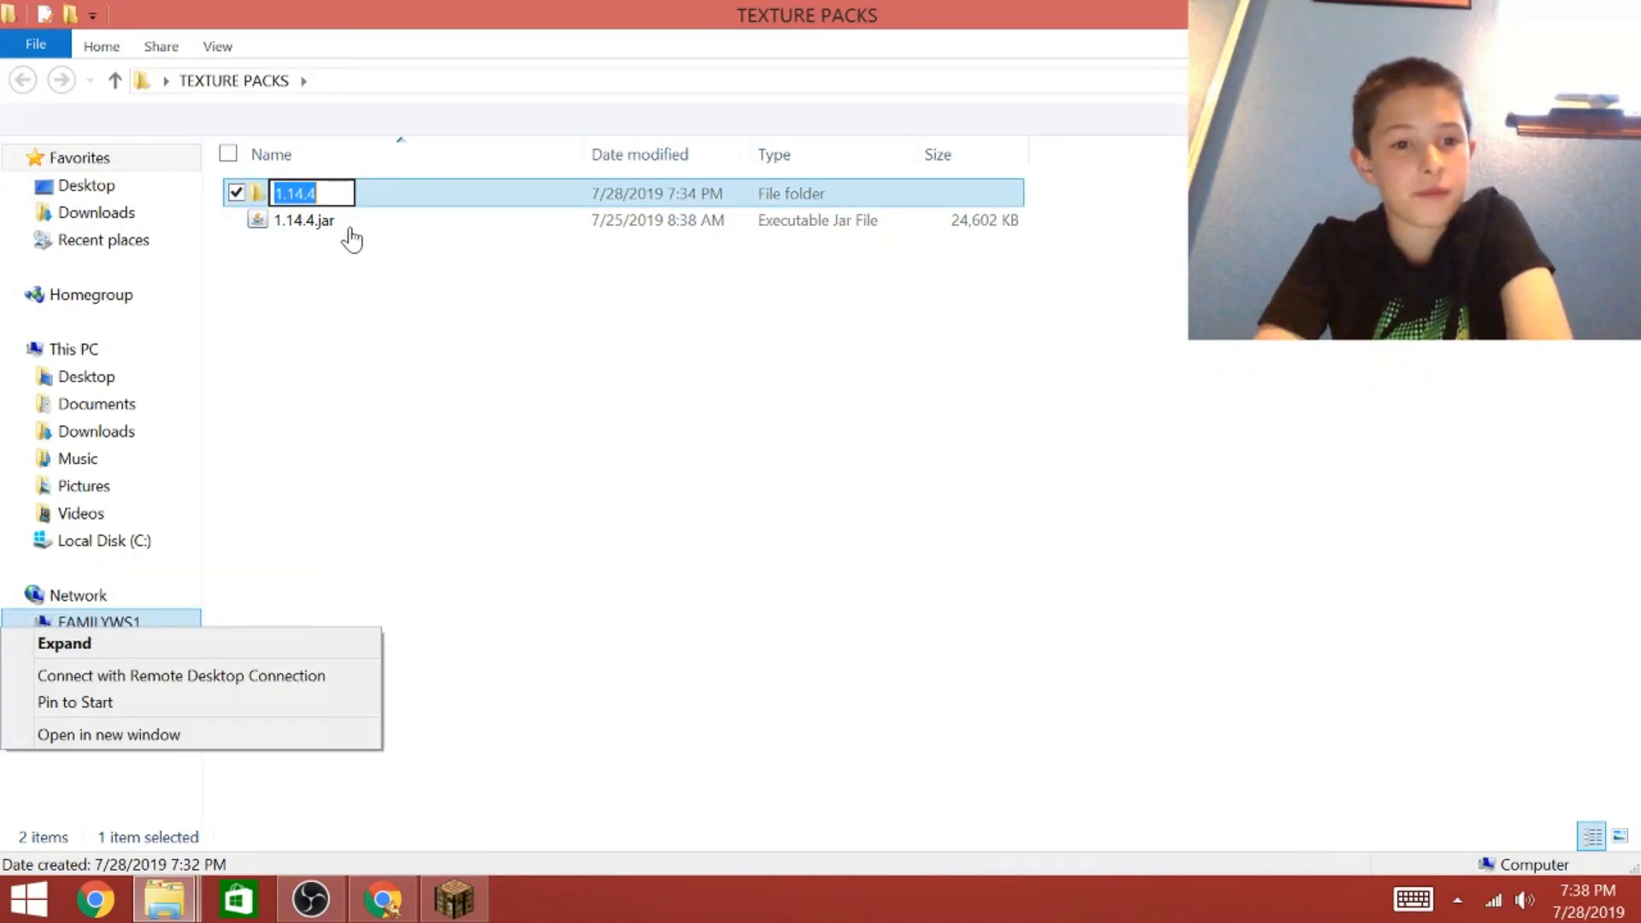
left_click(337, 192)
double_click(334, 194)
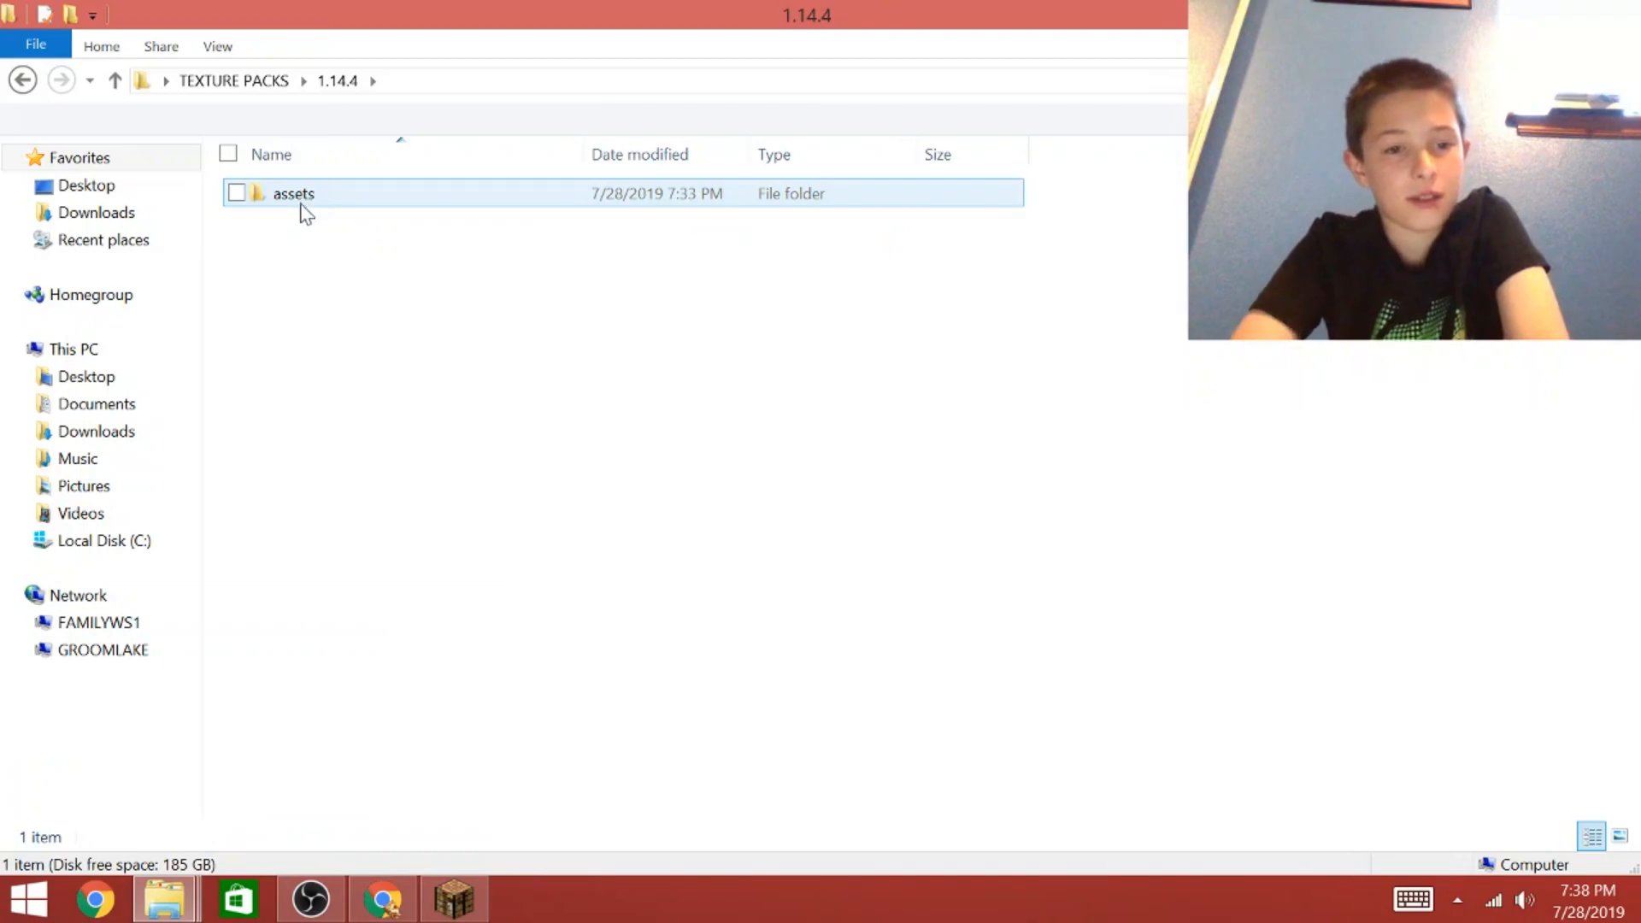
left_click(23, 80)
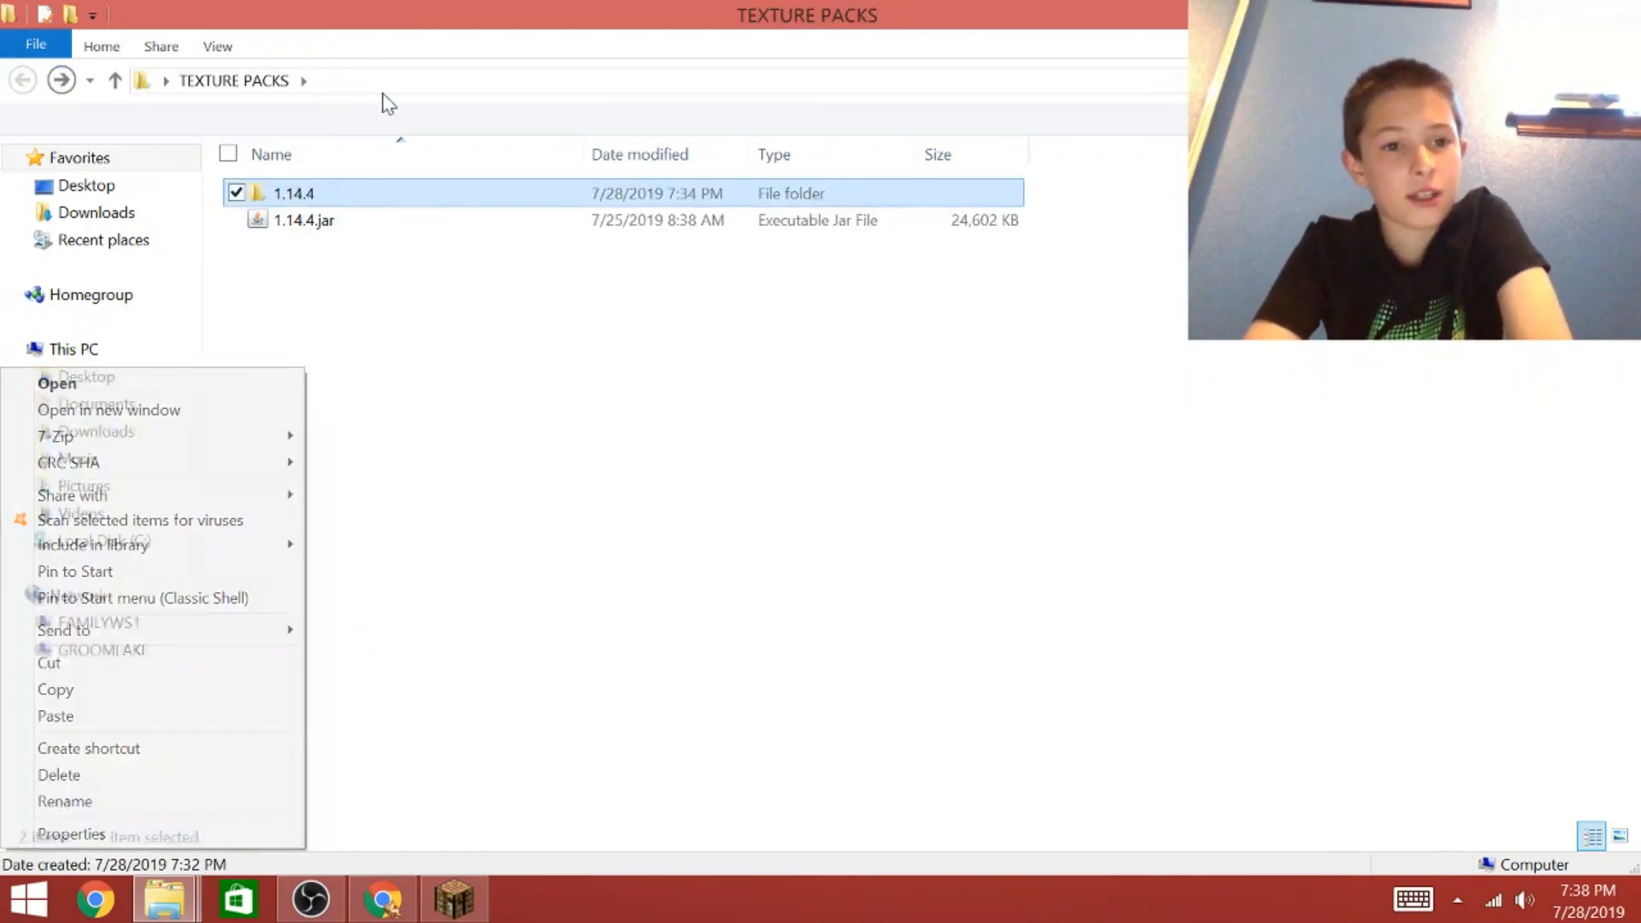
right_click(331, 281)
left_click(309, 252)
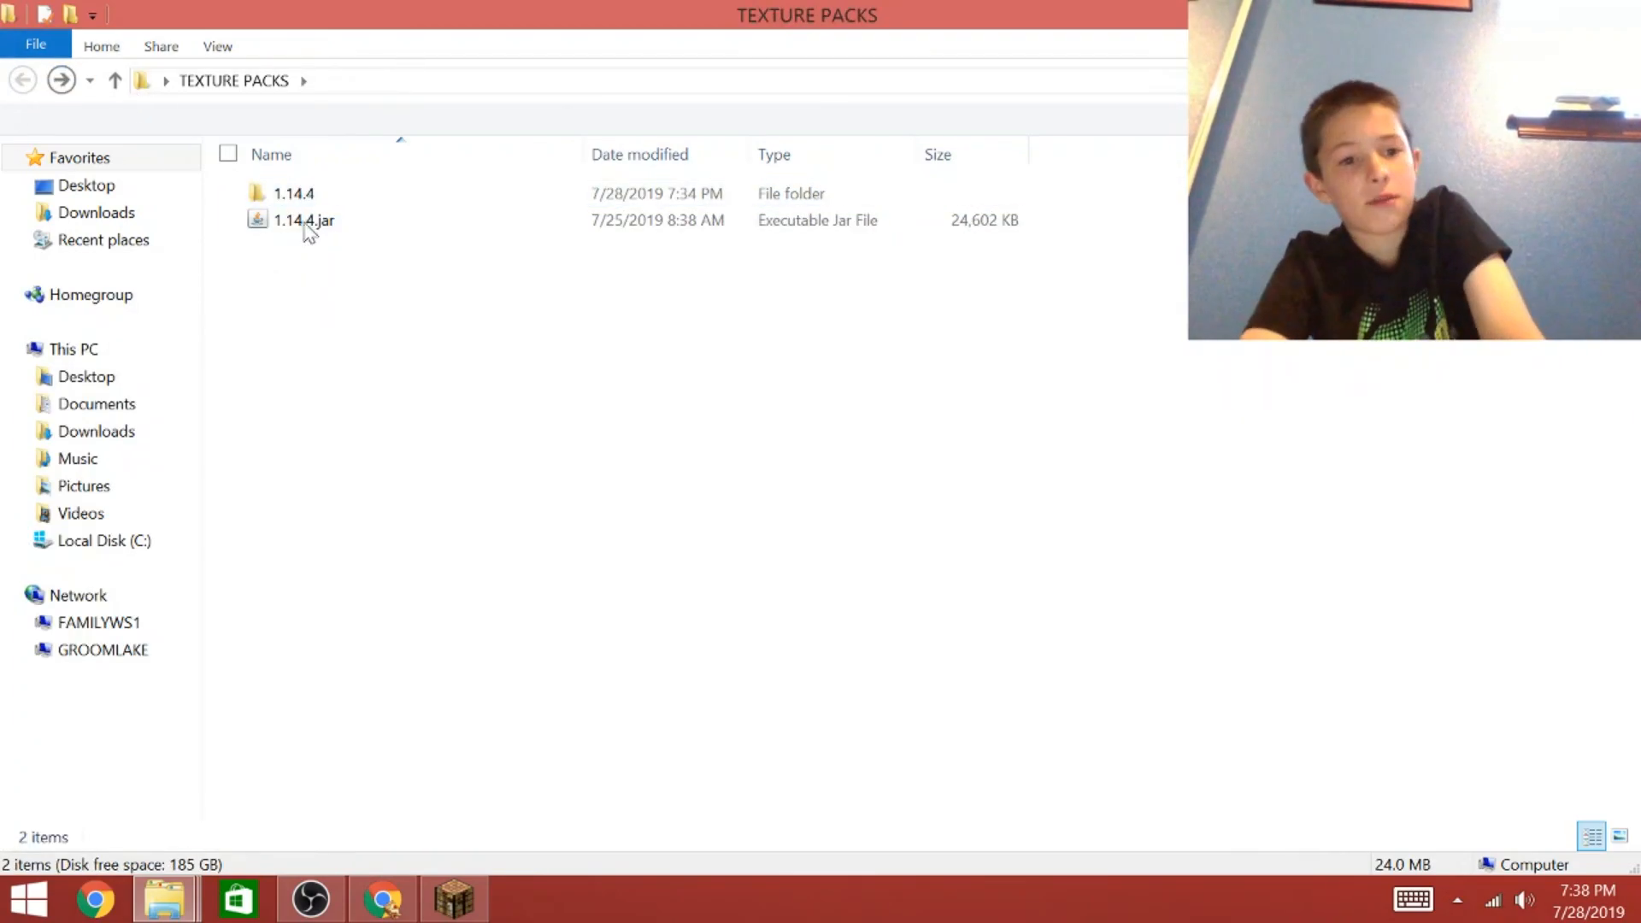
Rename the 1.14.4 folder as TEST 91.
left_click(295, 193)
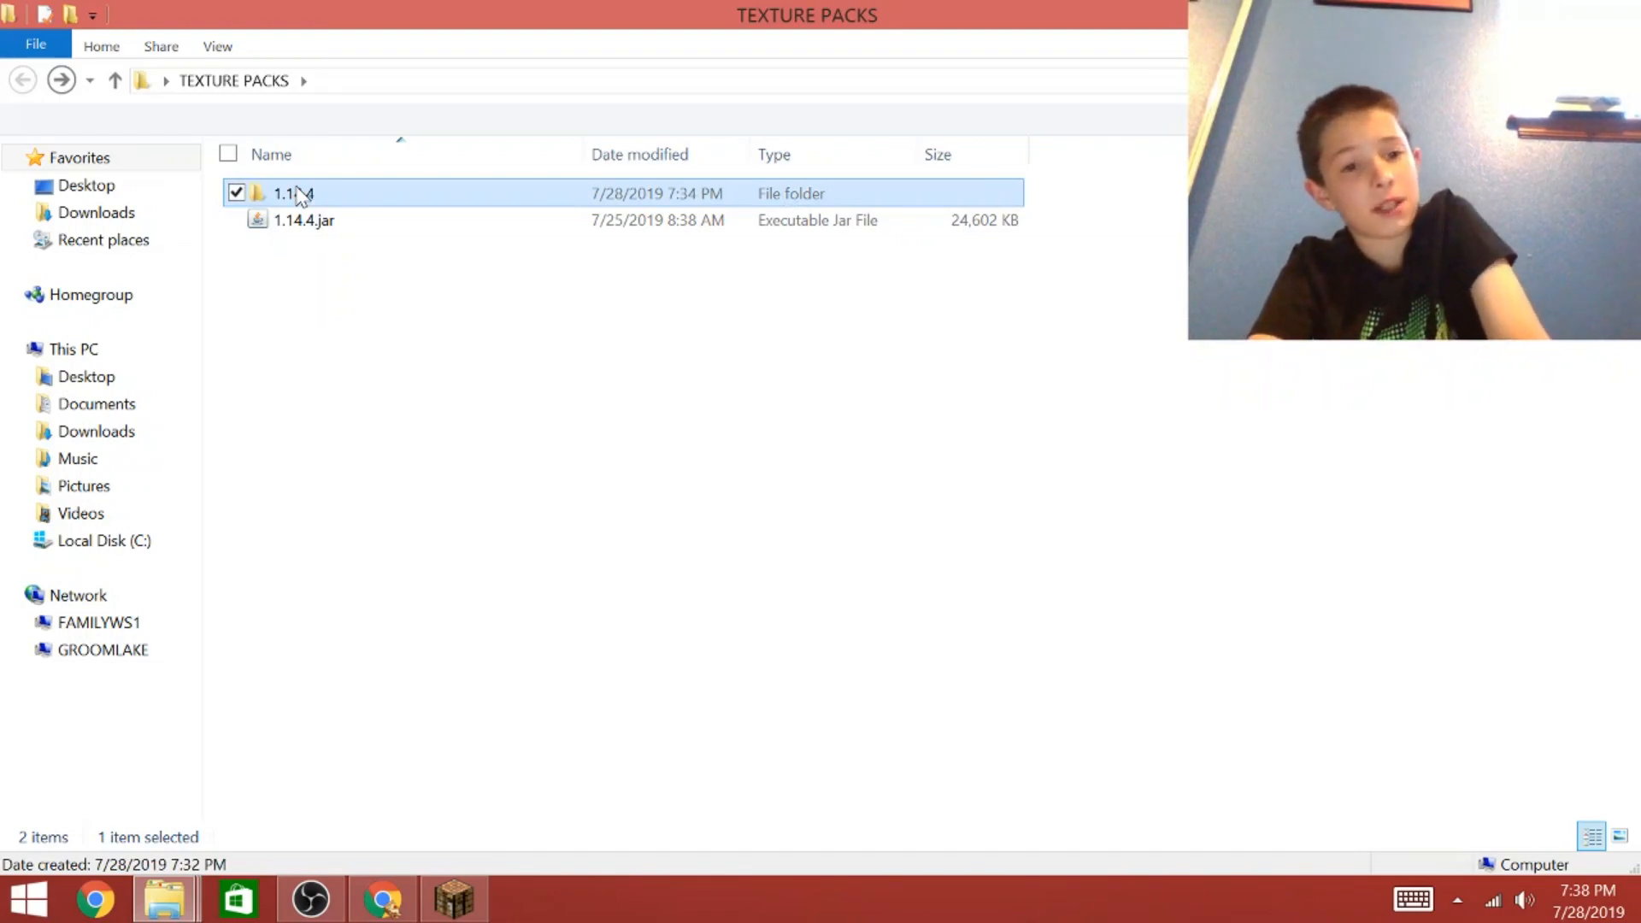
left_click(297, 190)
key("BackSpace")
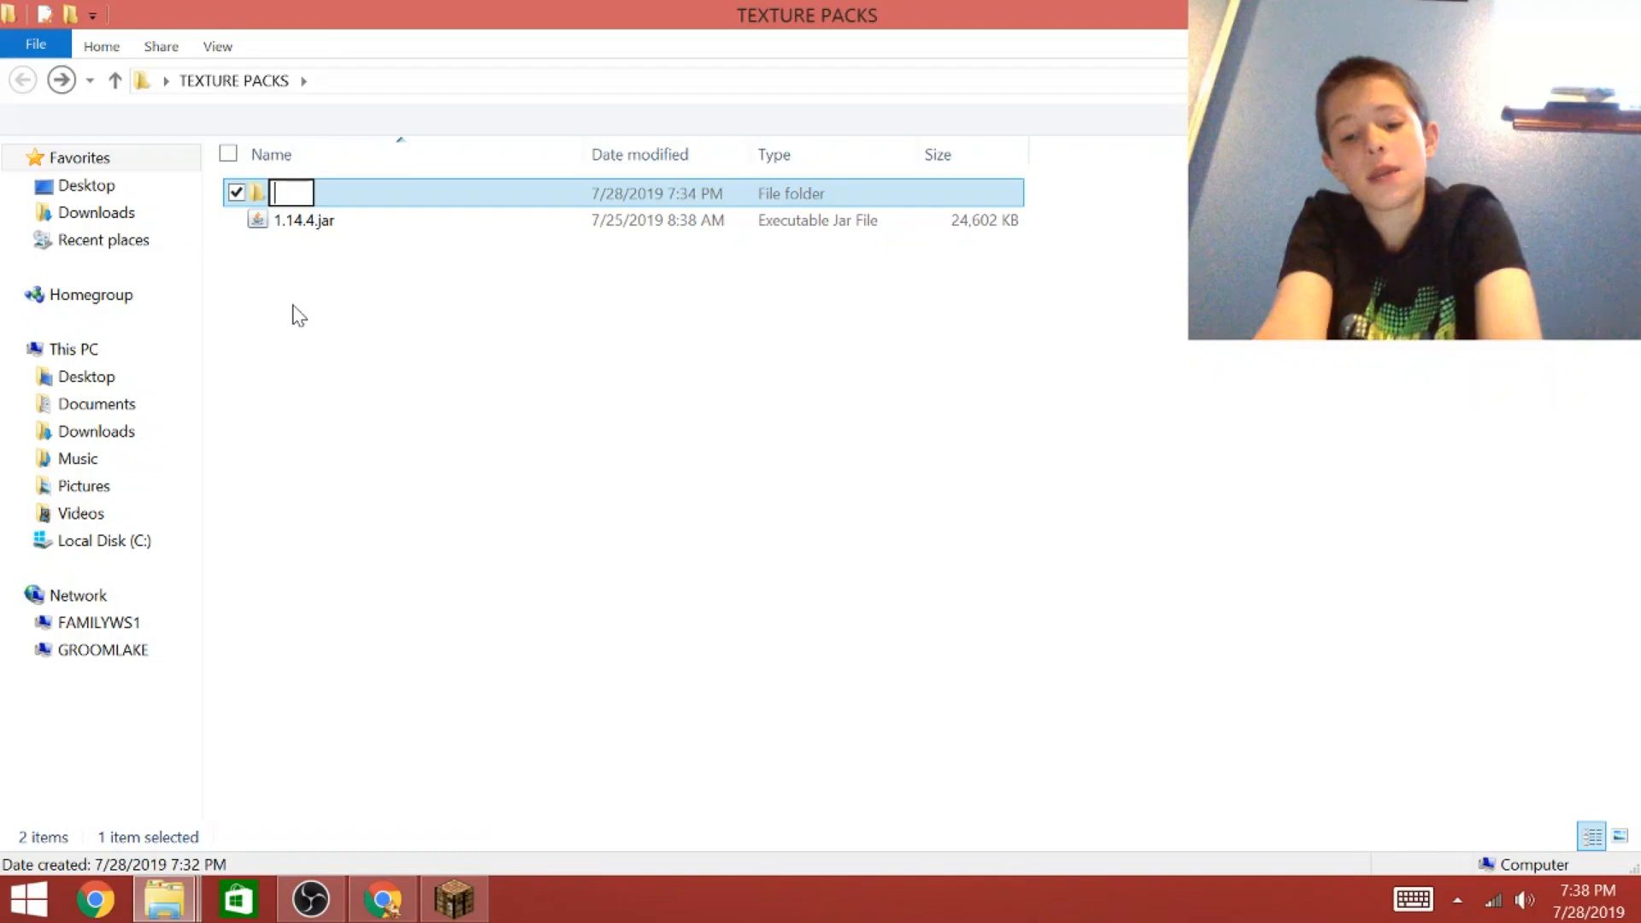
type("TEST")
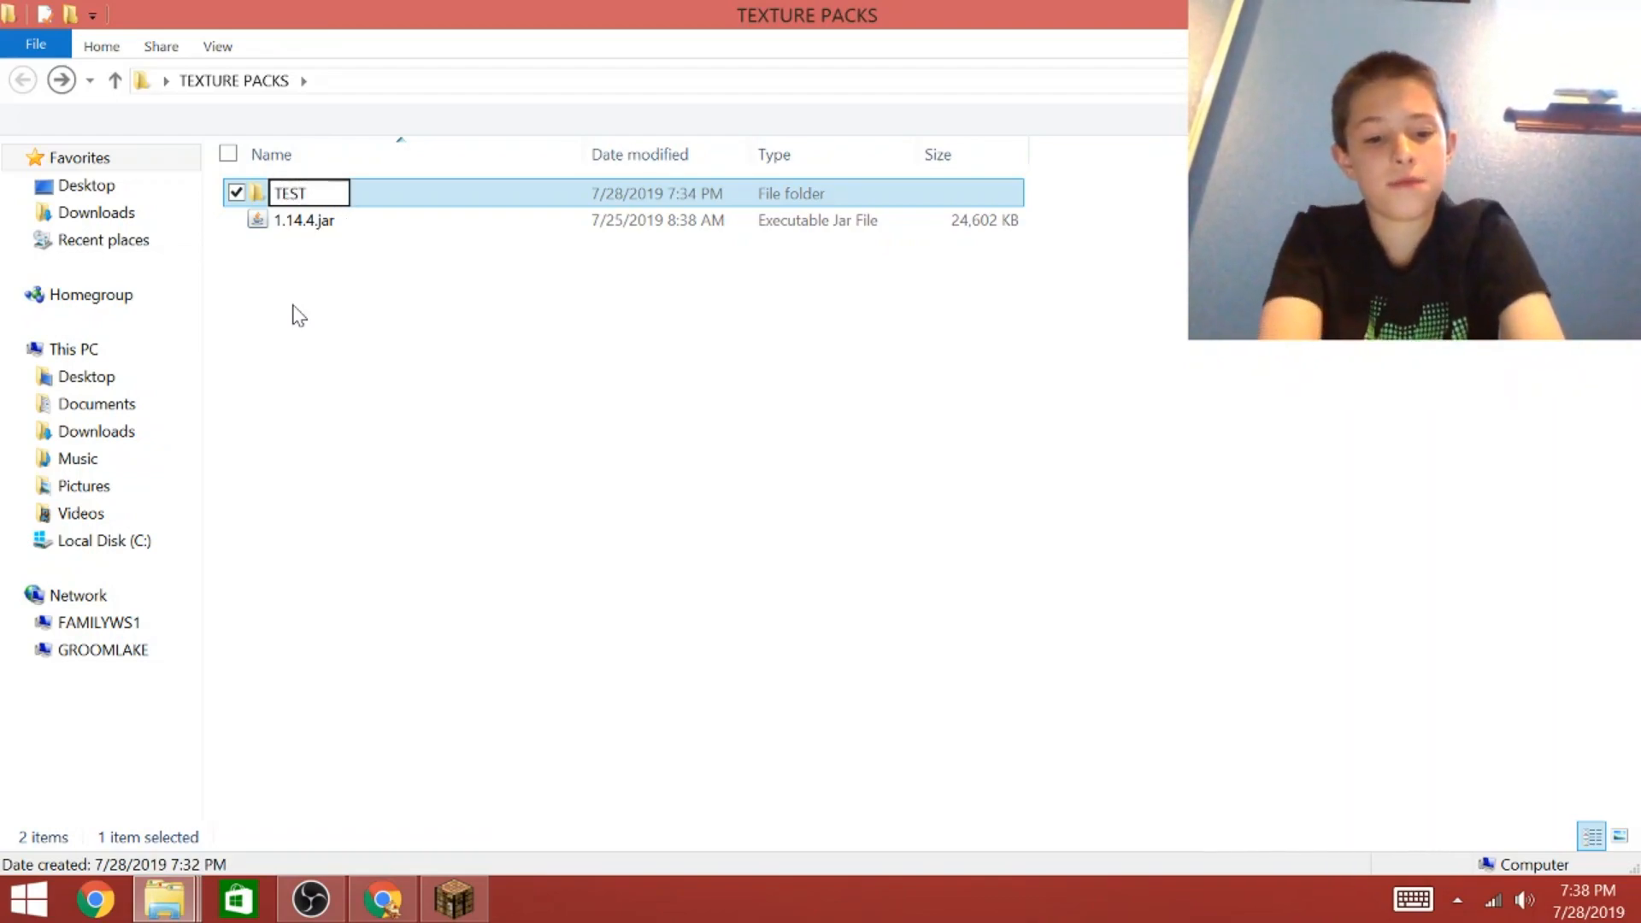
type(" 91")
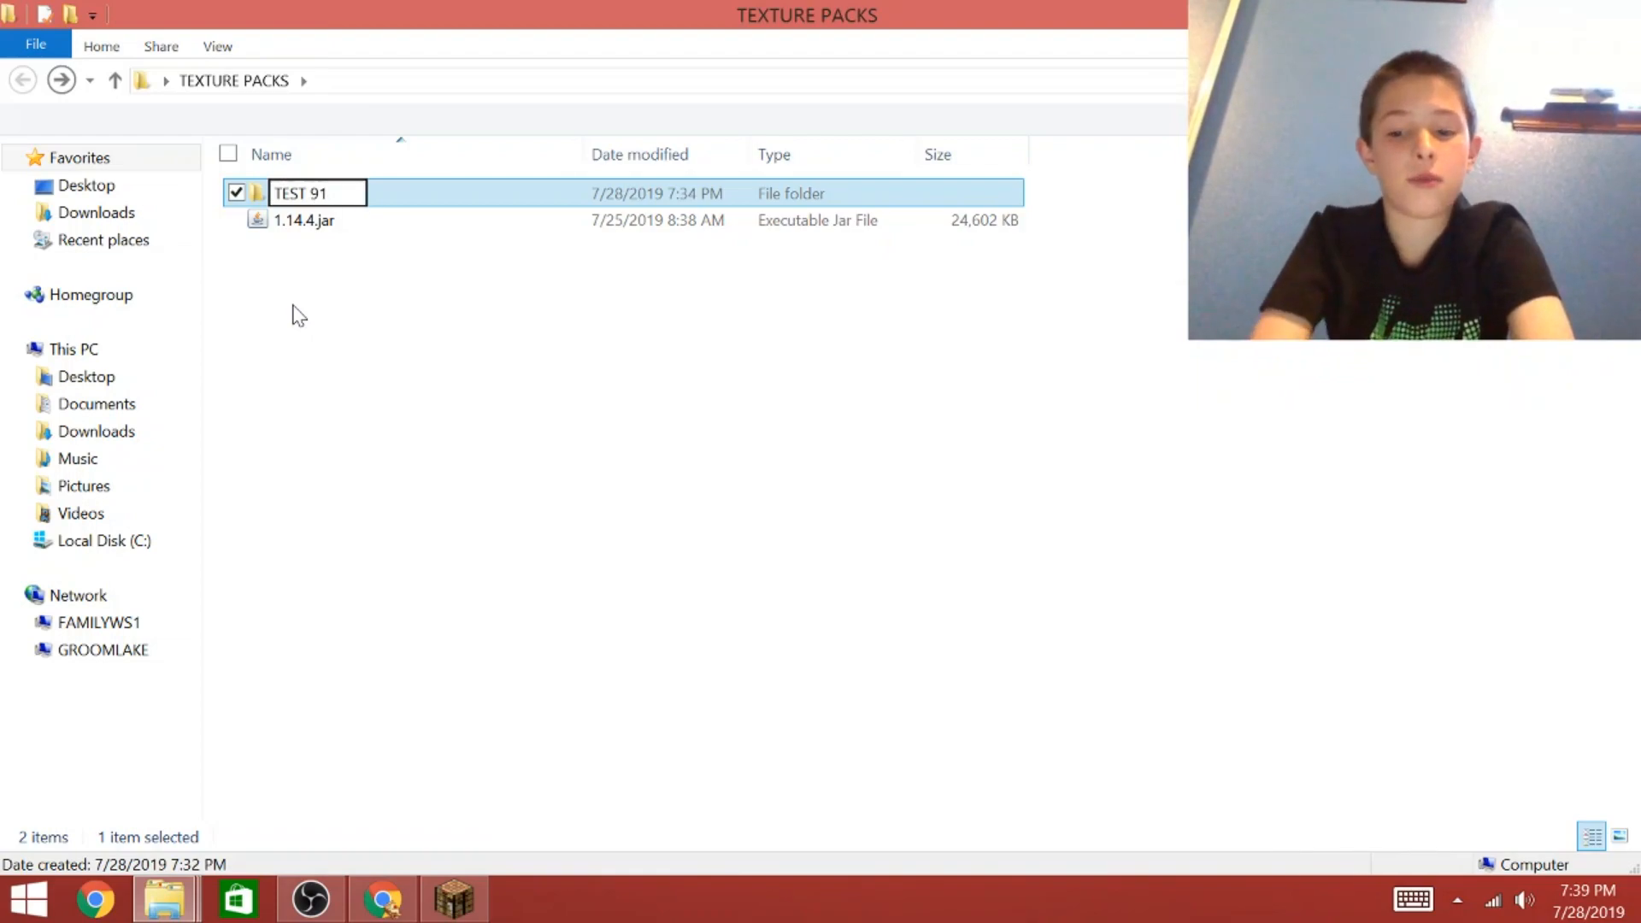
key("Return")
Create a new text document with its default name inside the TEST 91 folder, beside assets.
double_click(327, 190)
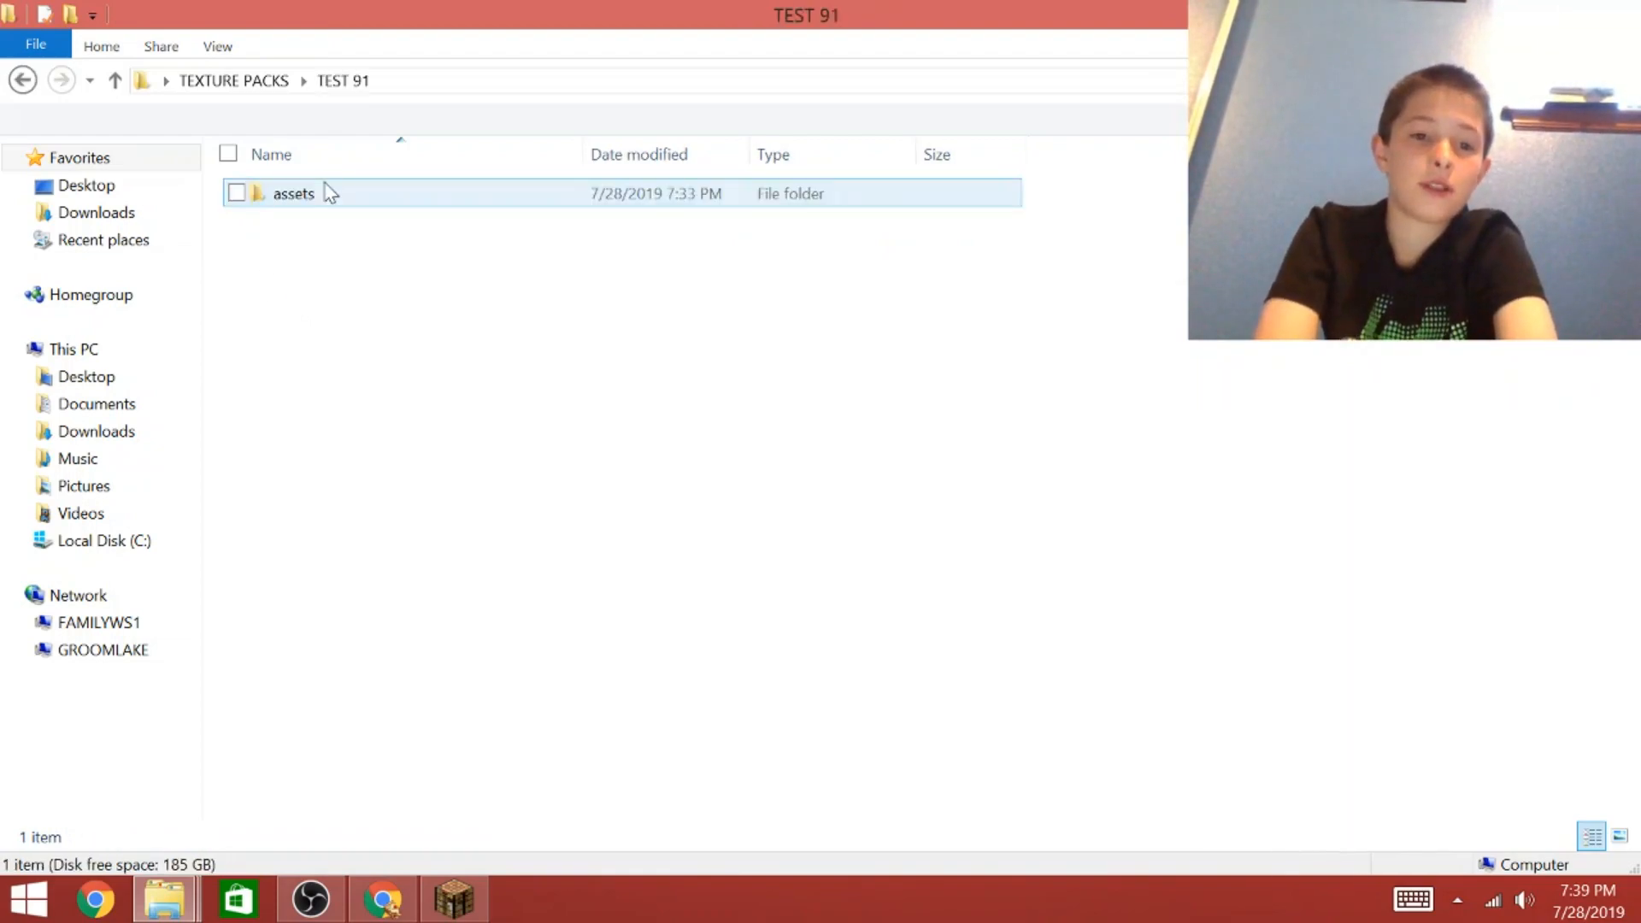
right_click(289, 271)
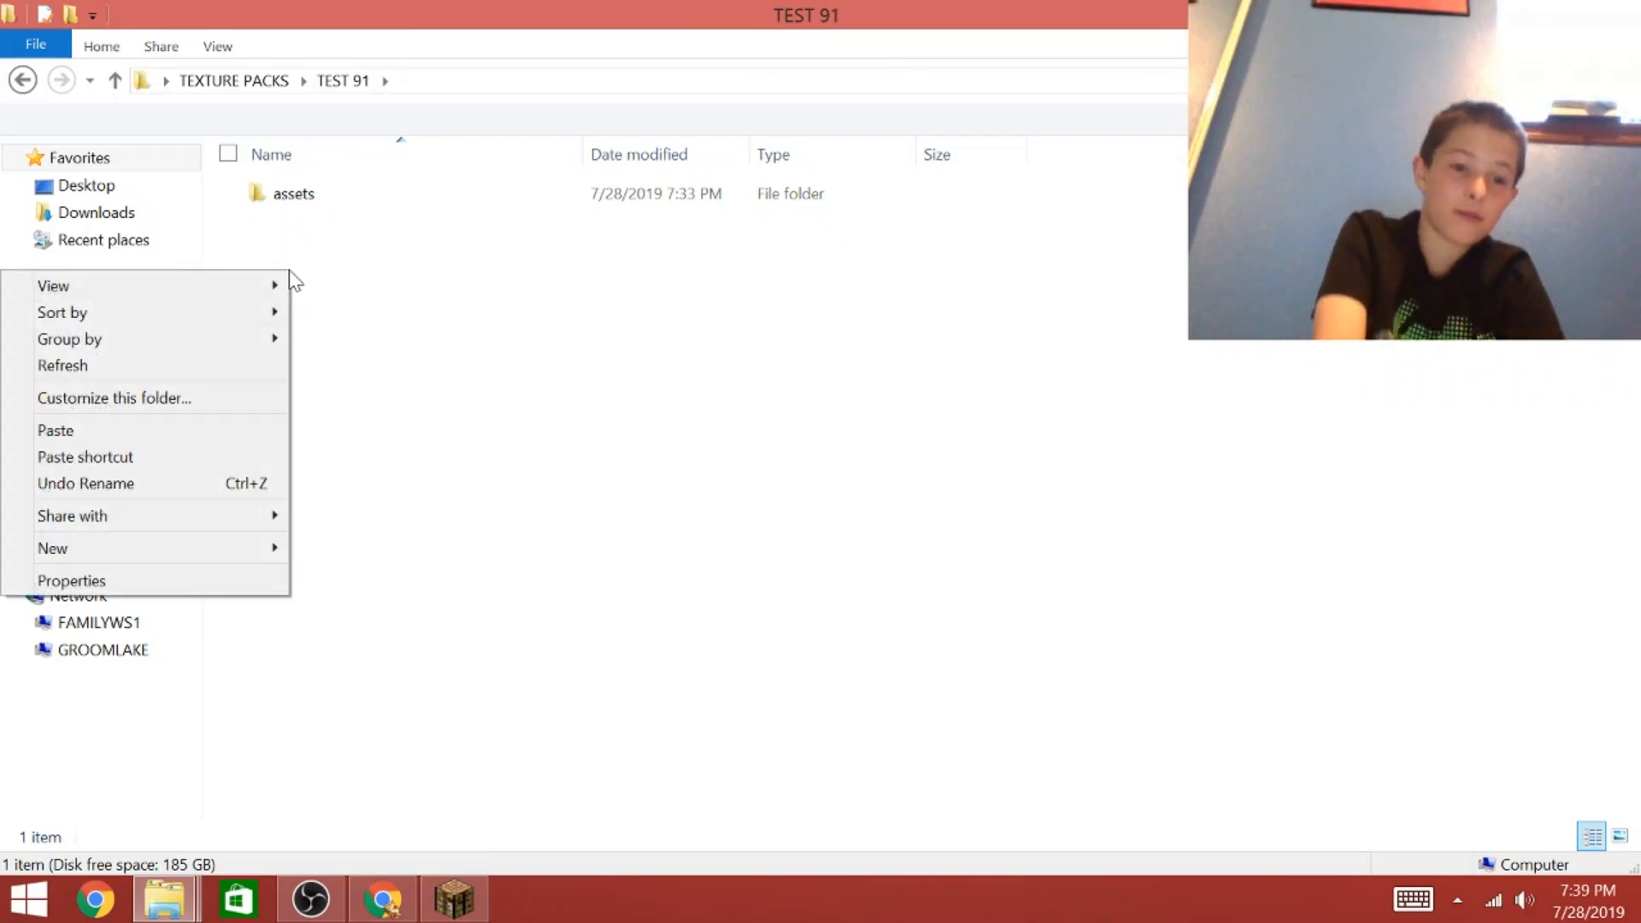
mouse_move(74, 548)
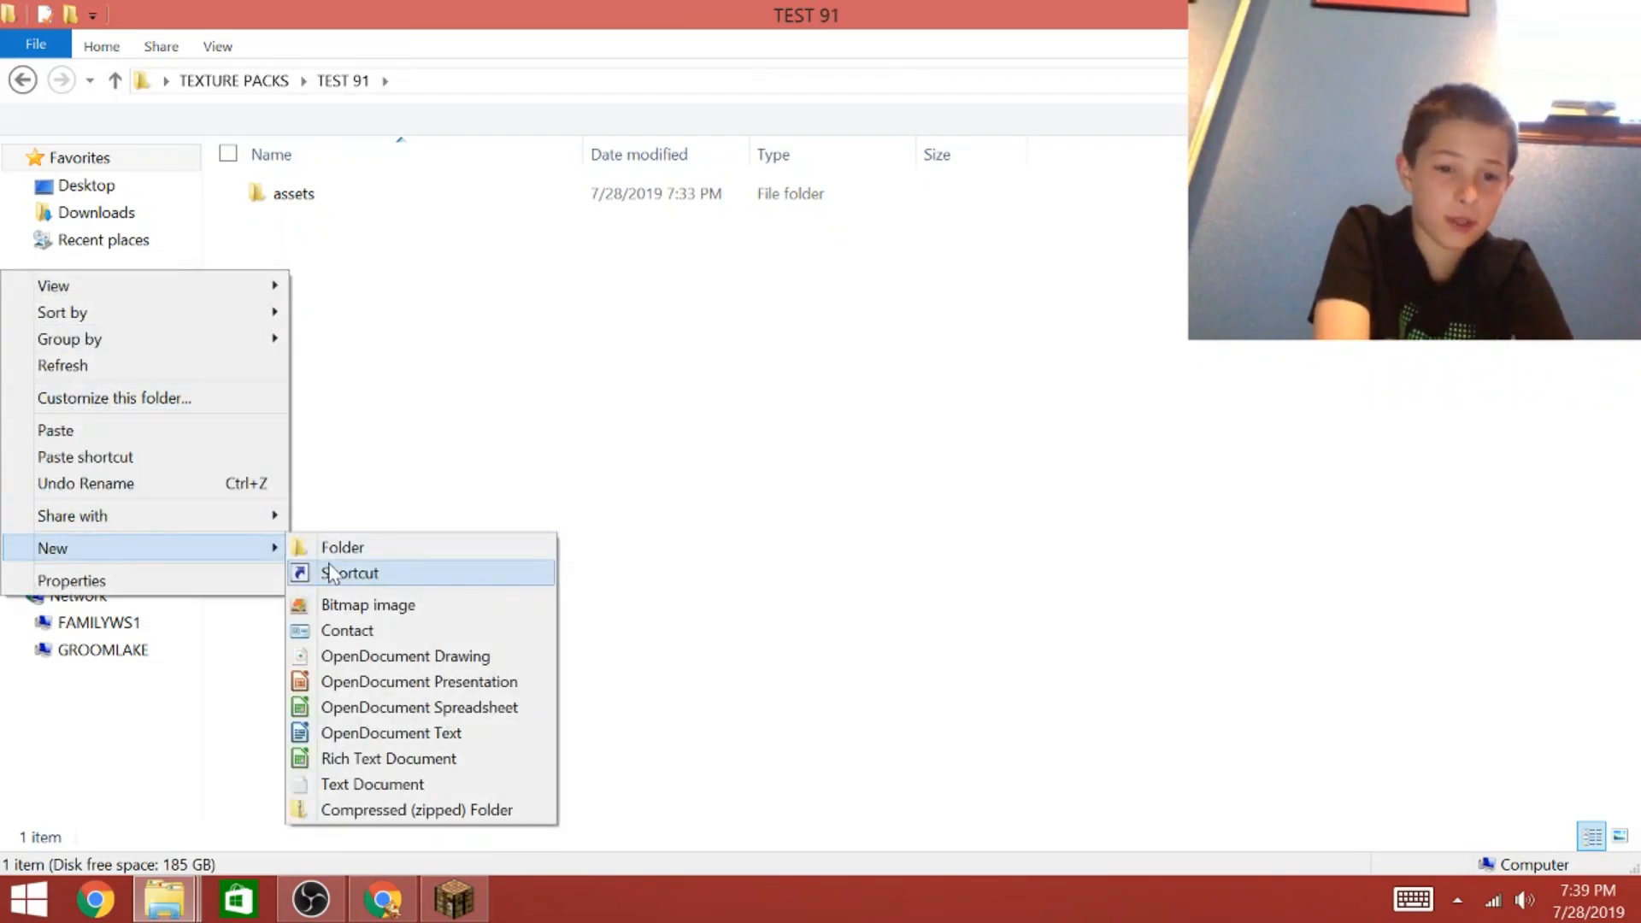
left_click(353, 784)
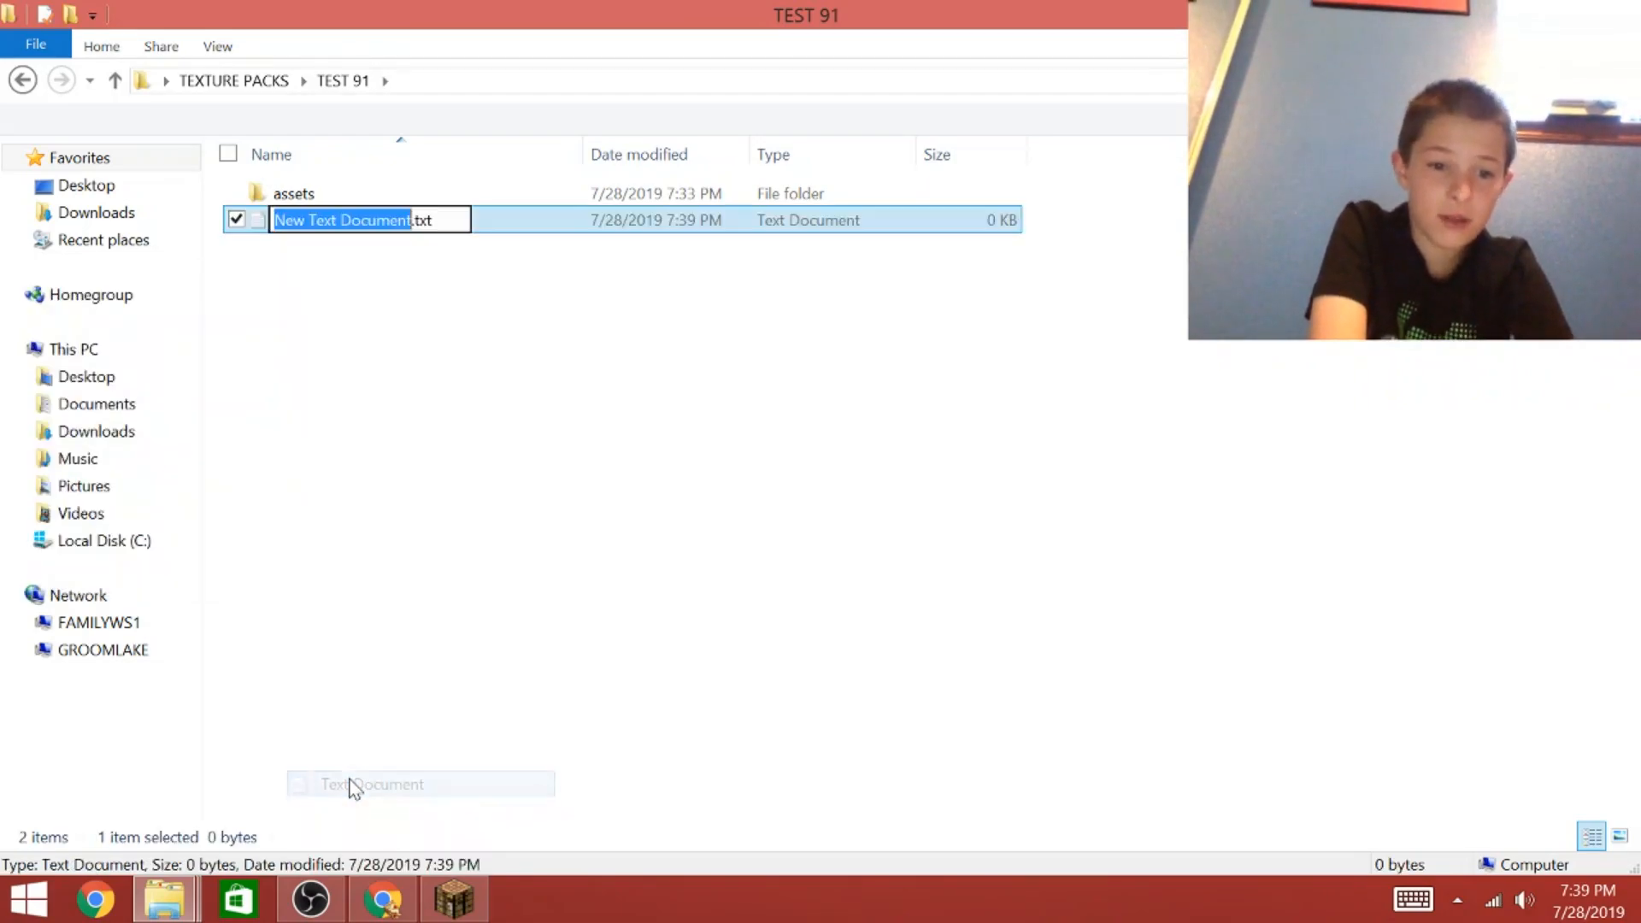
left_click(356, 790)
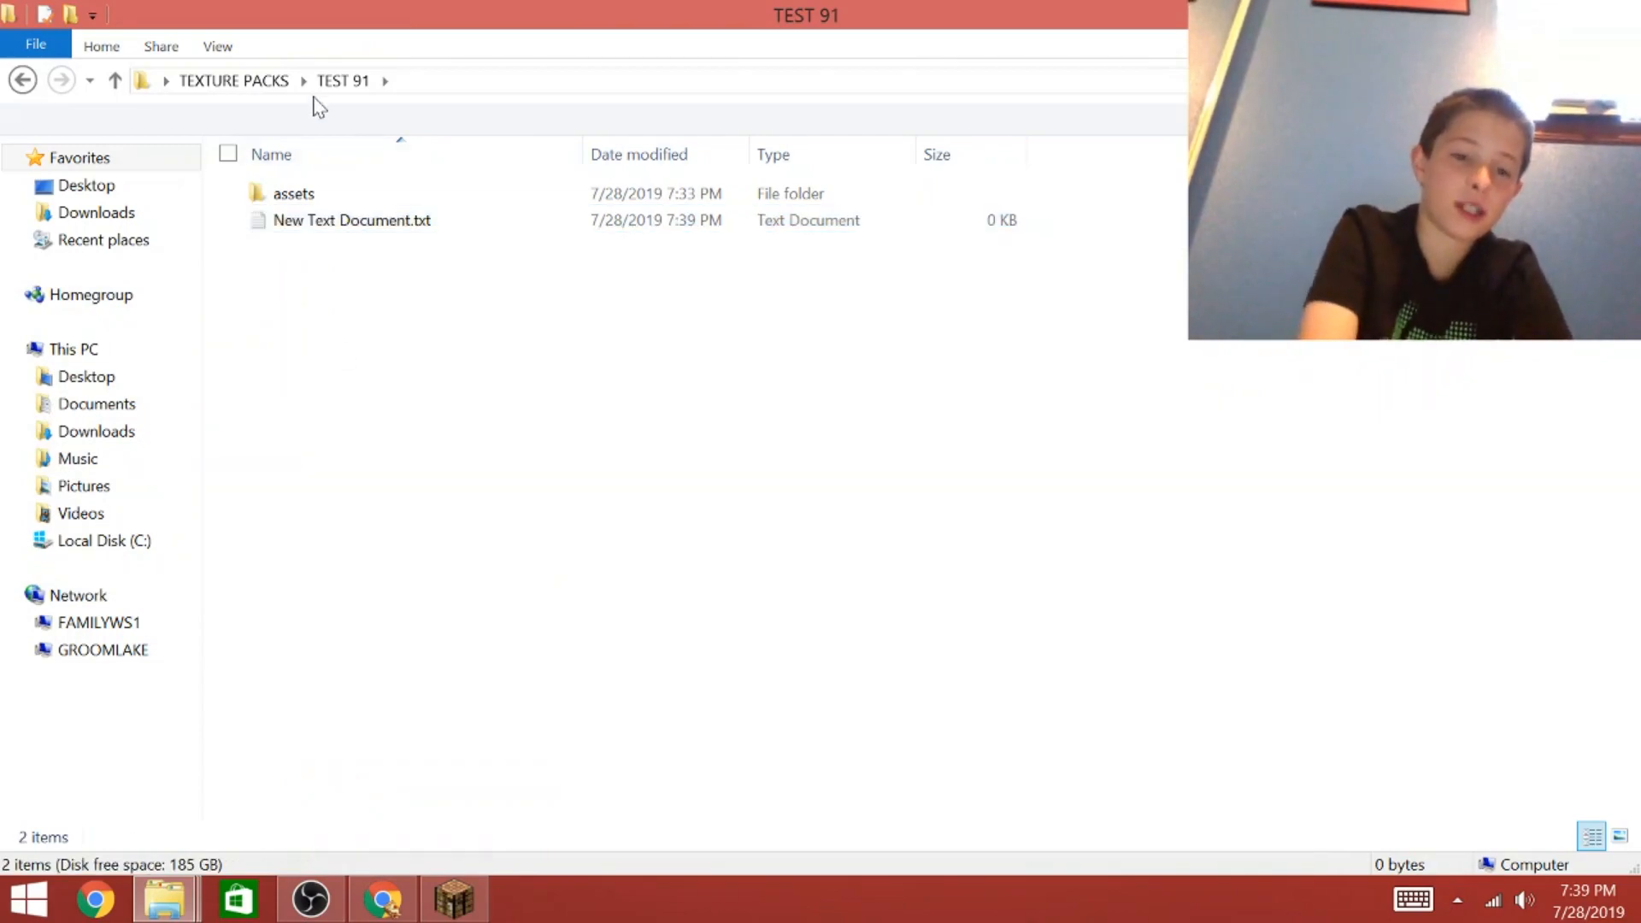
Open the new text document in Notepad and paste in the six-line mcmeta code copied from the Google Docs page in Chrome.
double_click(311, 224)
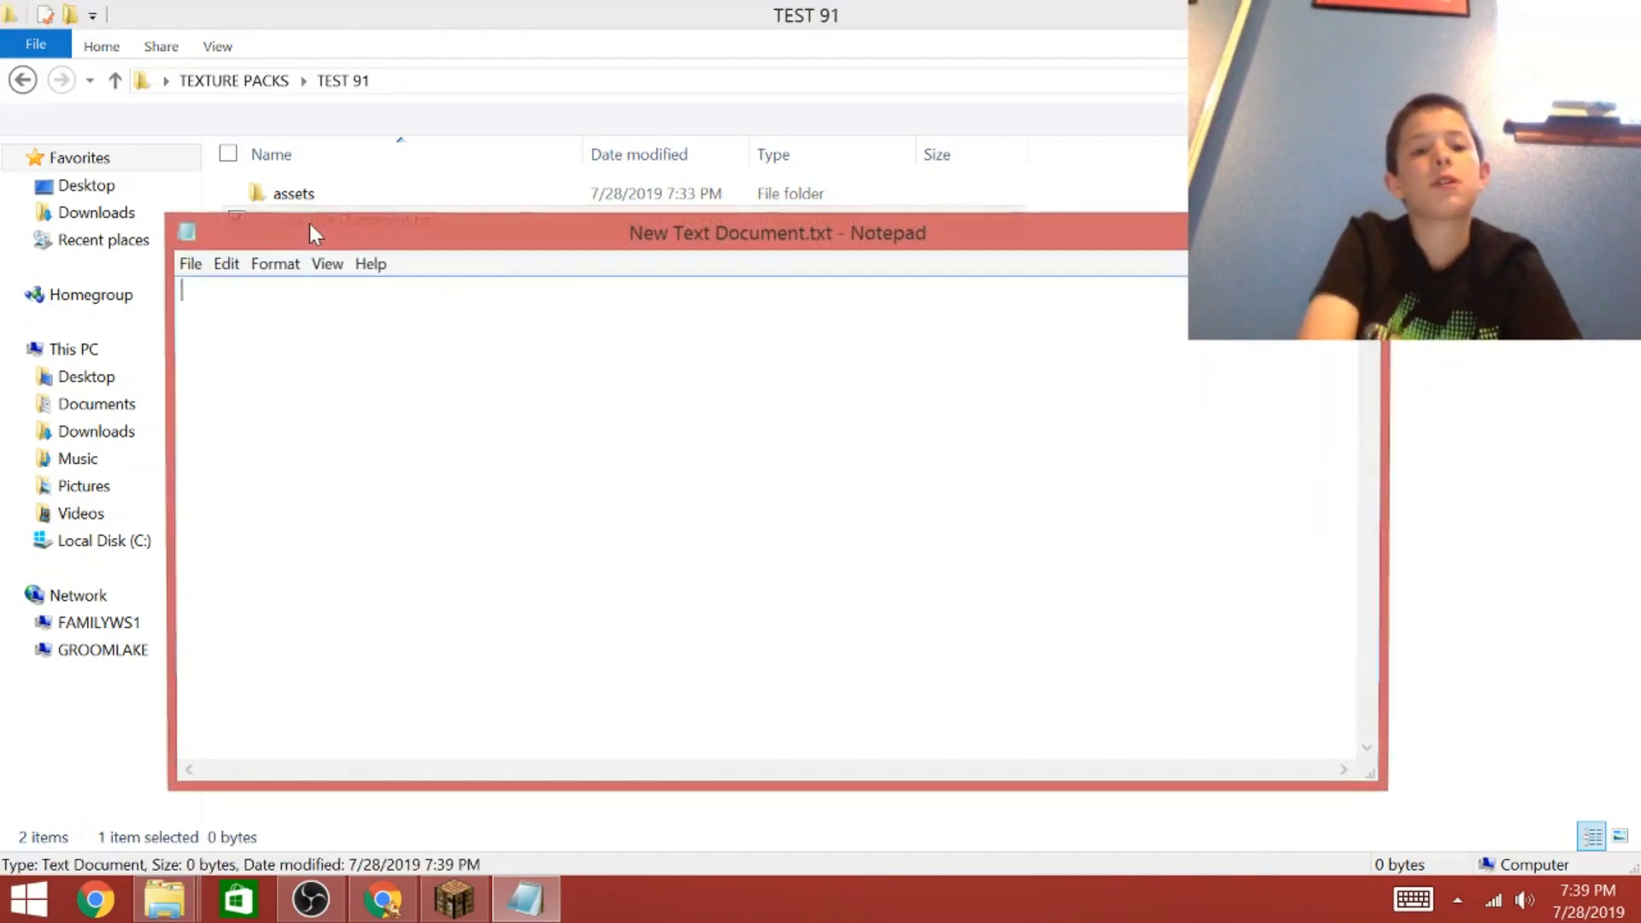
left_click(382, 899)
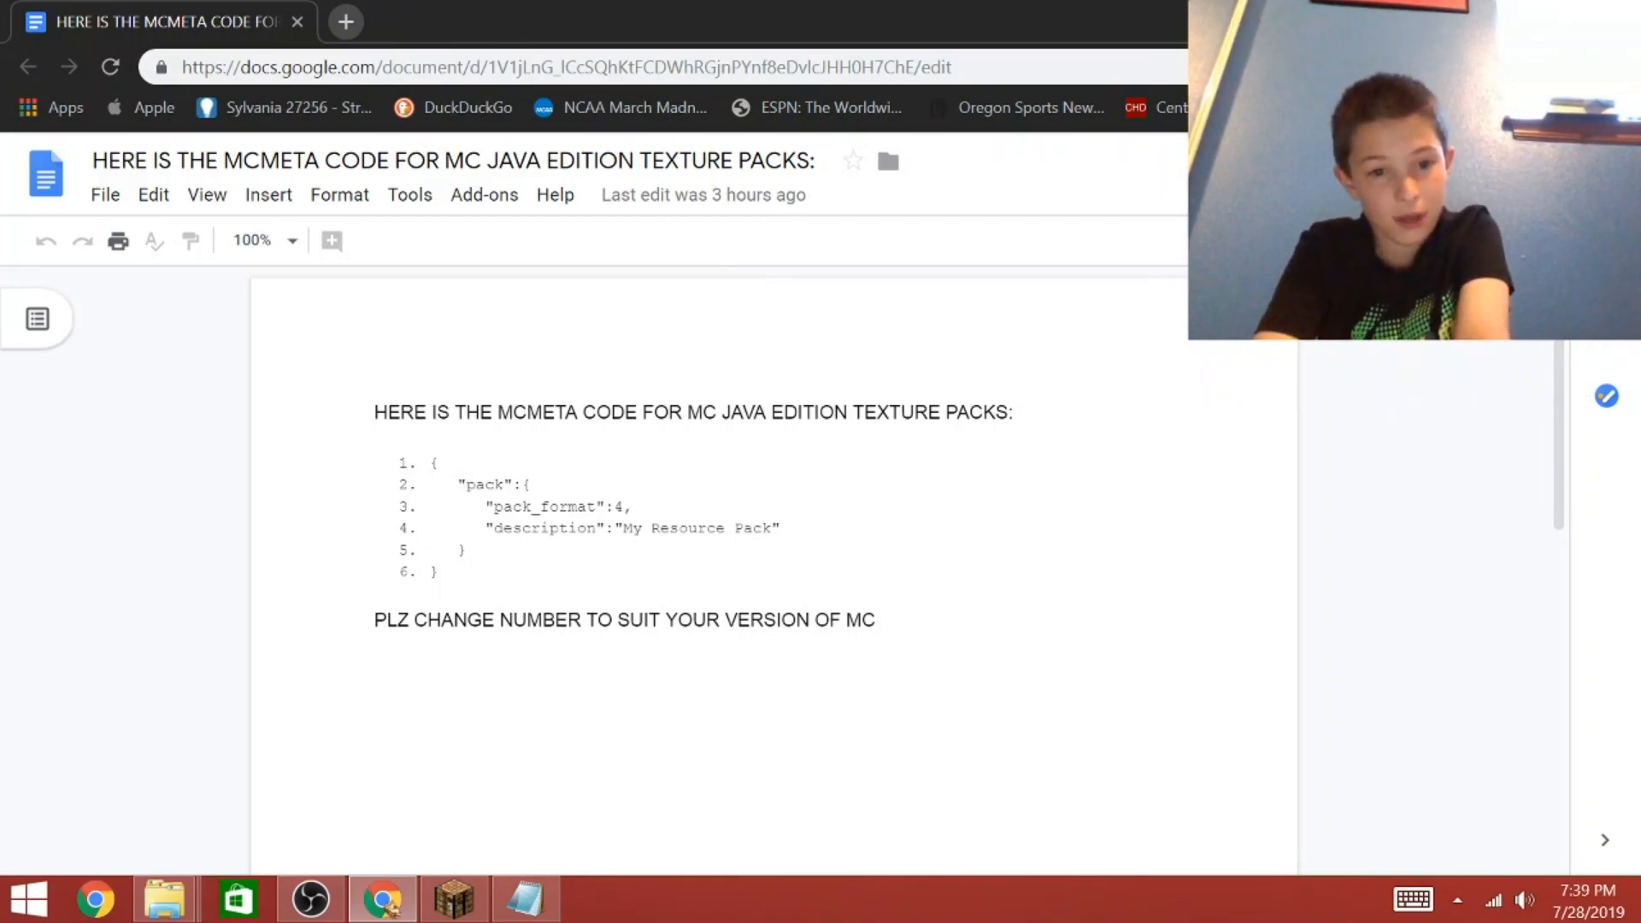
left_click_drag(431, 463, 440, 572)
key("ctrl+c")
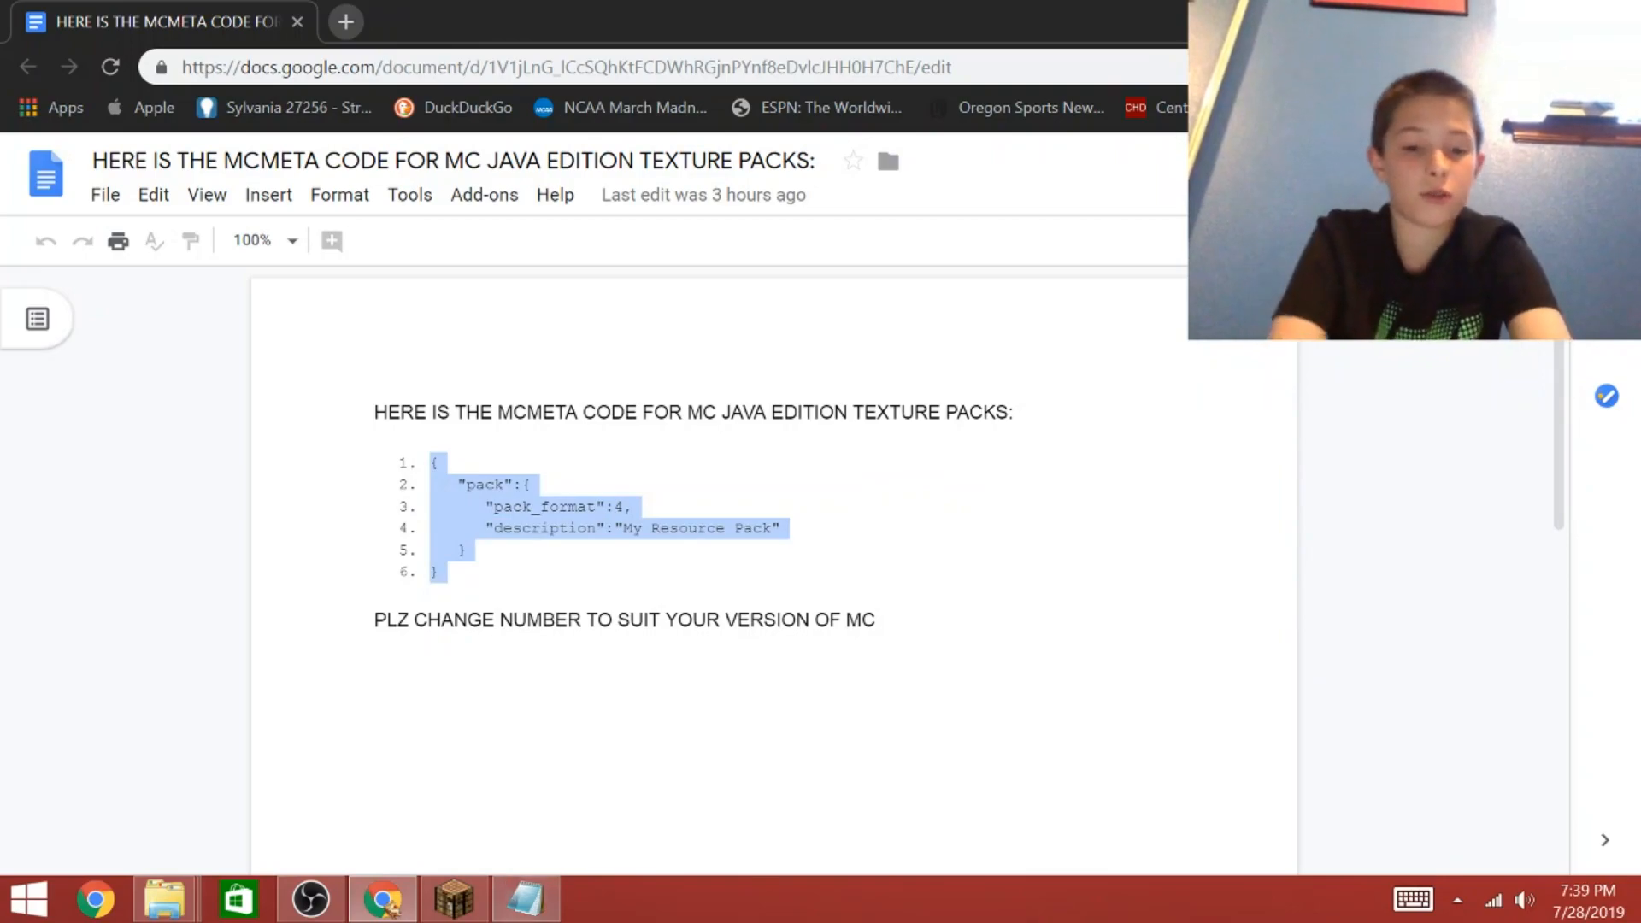
left_click(525, 899)
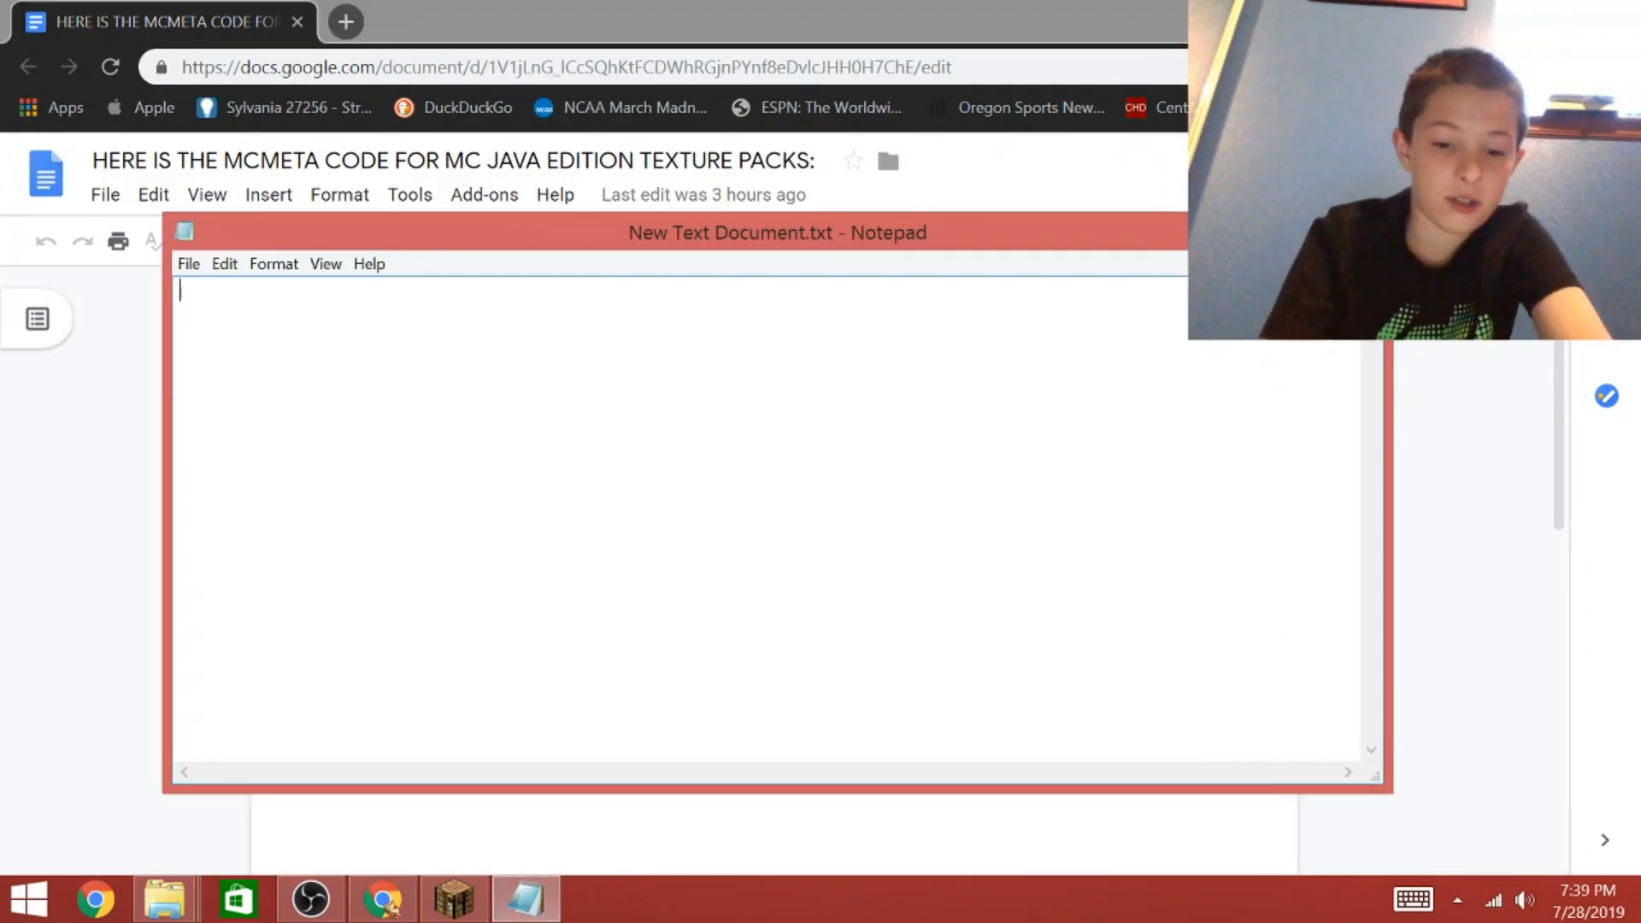
key("ctrl+v")
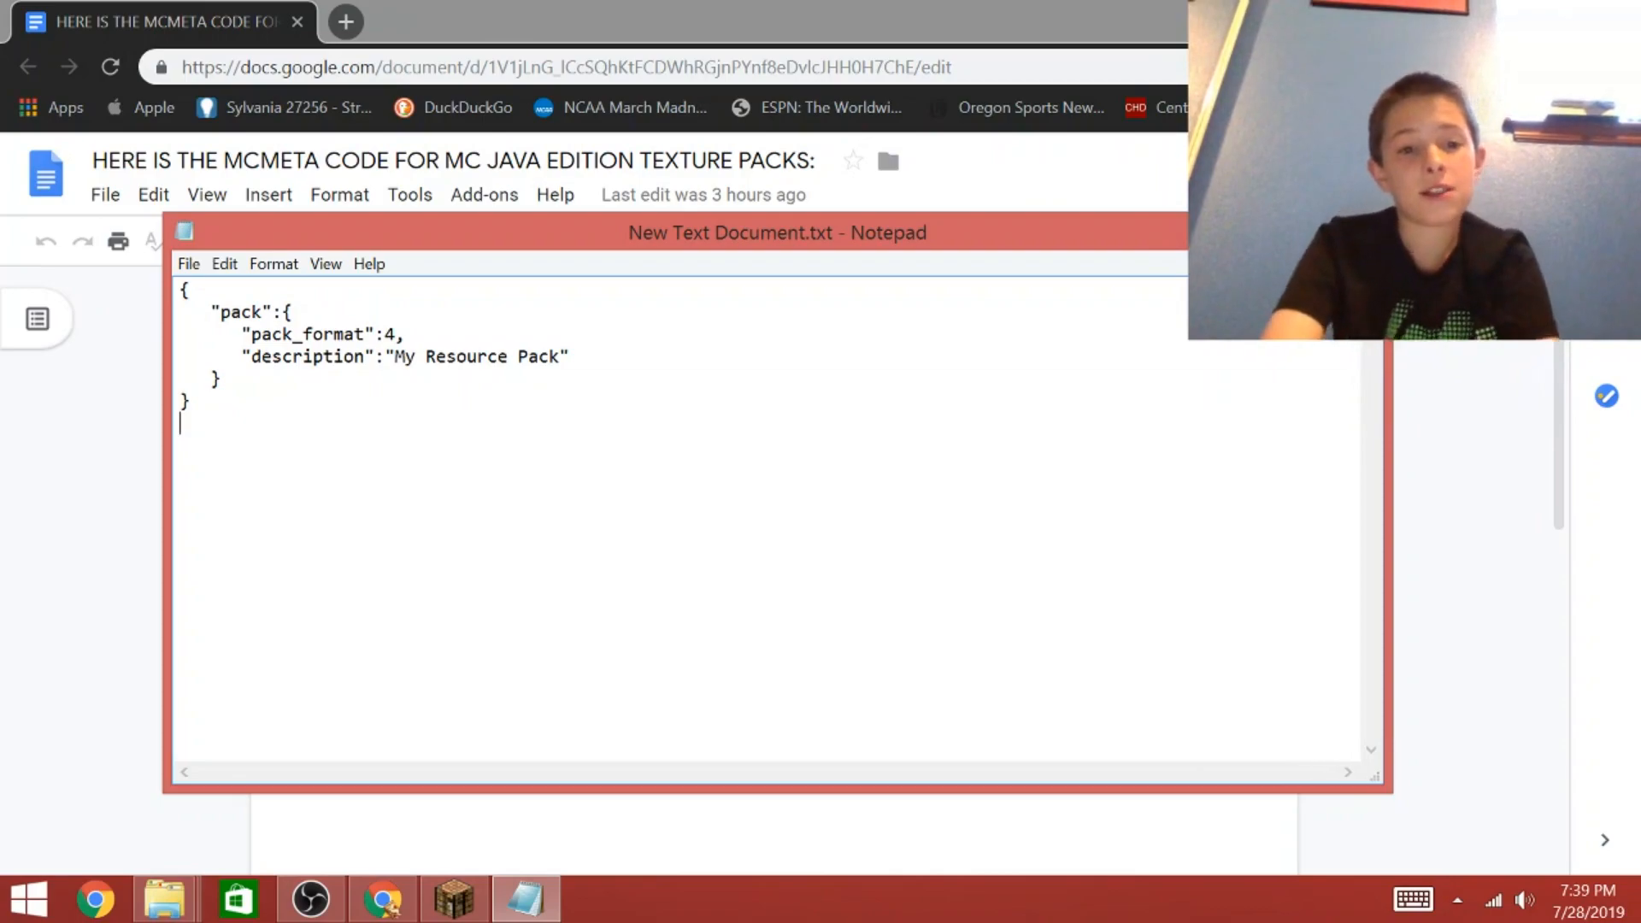
Replace the placeholder description text between the quotes in the mcmeta code with 91 IS THE BEST NUMBER.
left_click_drag(395, 356, 221, 378)
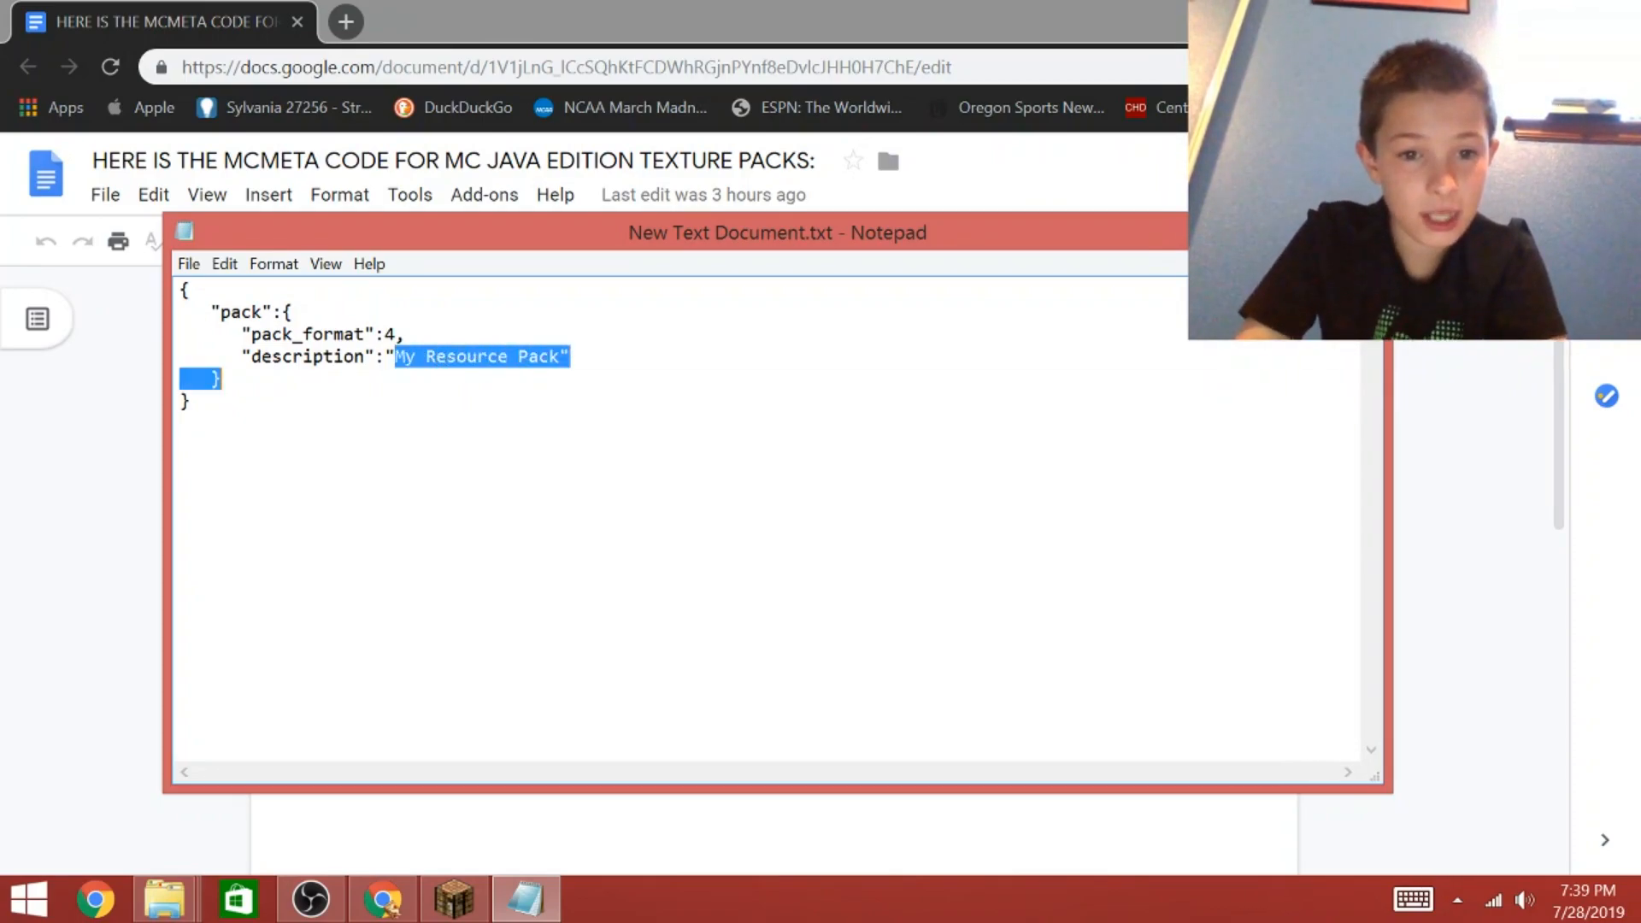
left_click_drag(570, 356, 426, 357)
left_click(222, 379)
left_click_drag(551, 357, 509, 356)
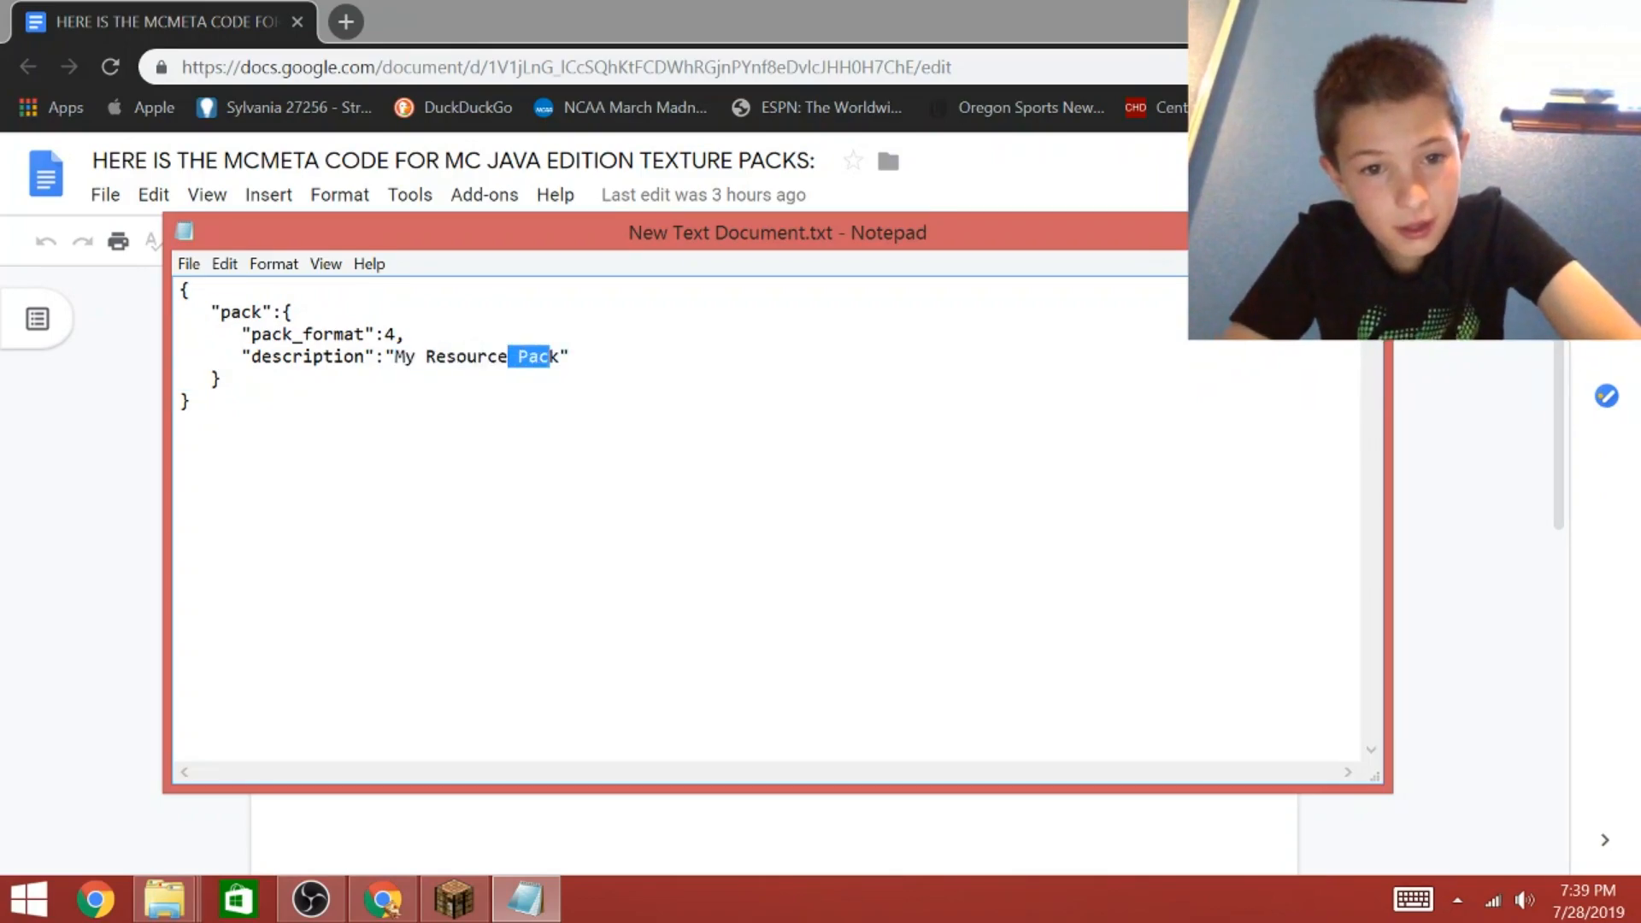
key("BackSpace")
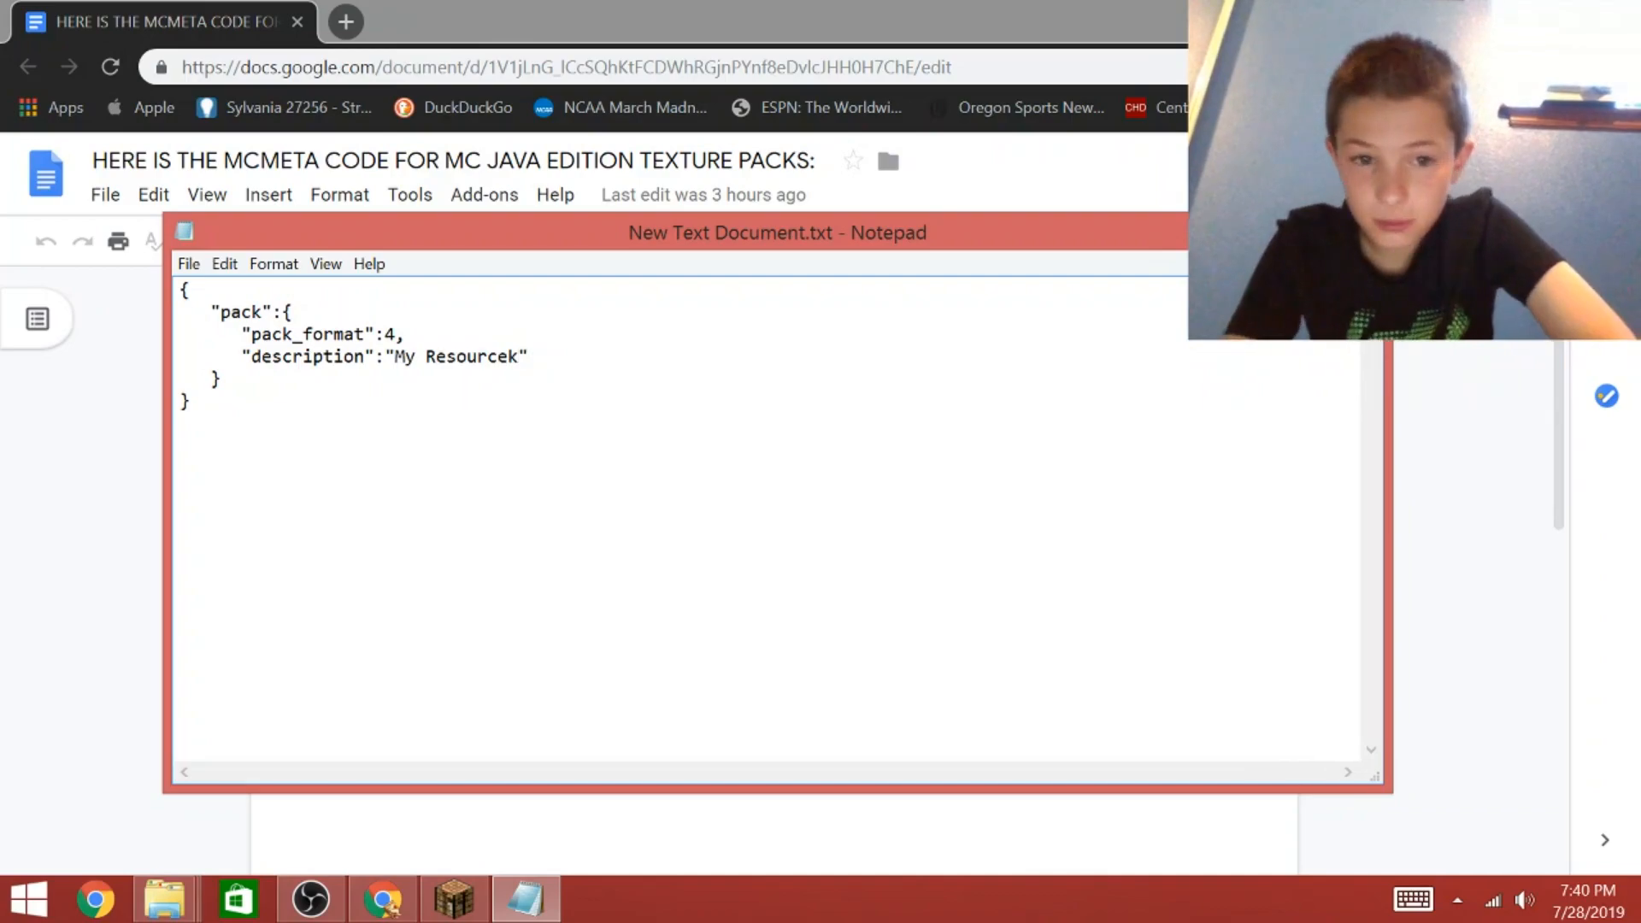
key("Delete")
key("BackSpace")
key("BackSpace")
key("BackSpace")
key("BackSpace")
key("BackSpace")
key("BackSpace")
key("BackSpace")
key("BackSpace")
key("BackSpace")
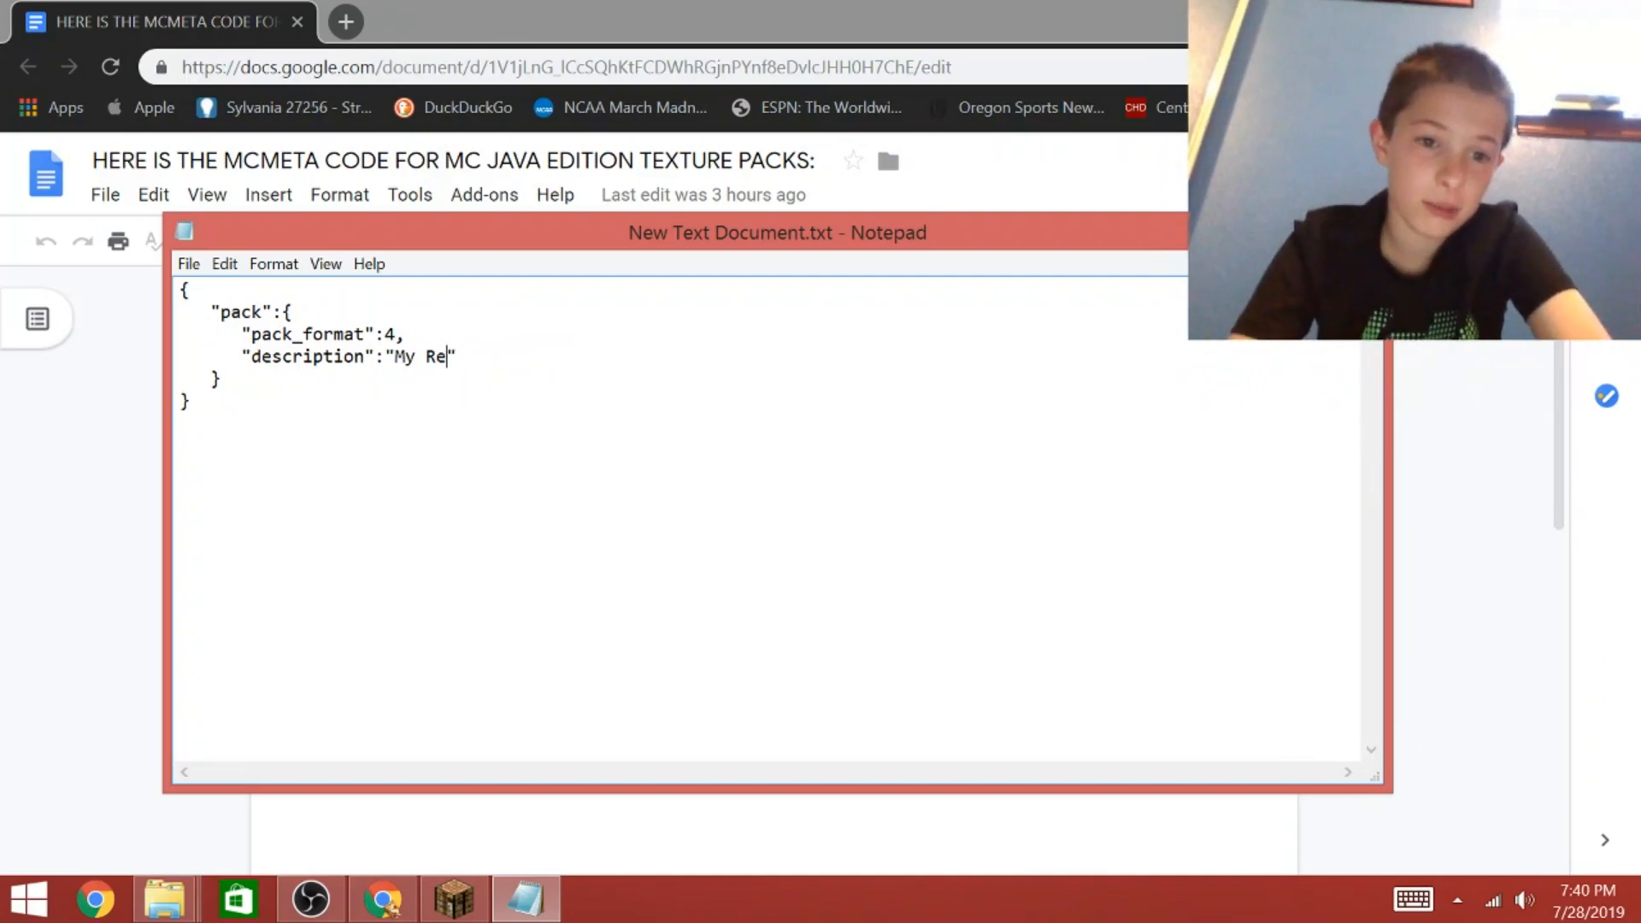
key("BackSpace")
key("BackSpace")
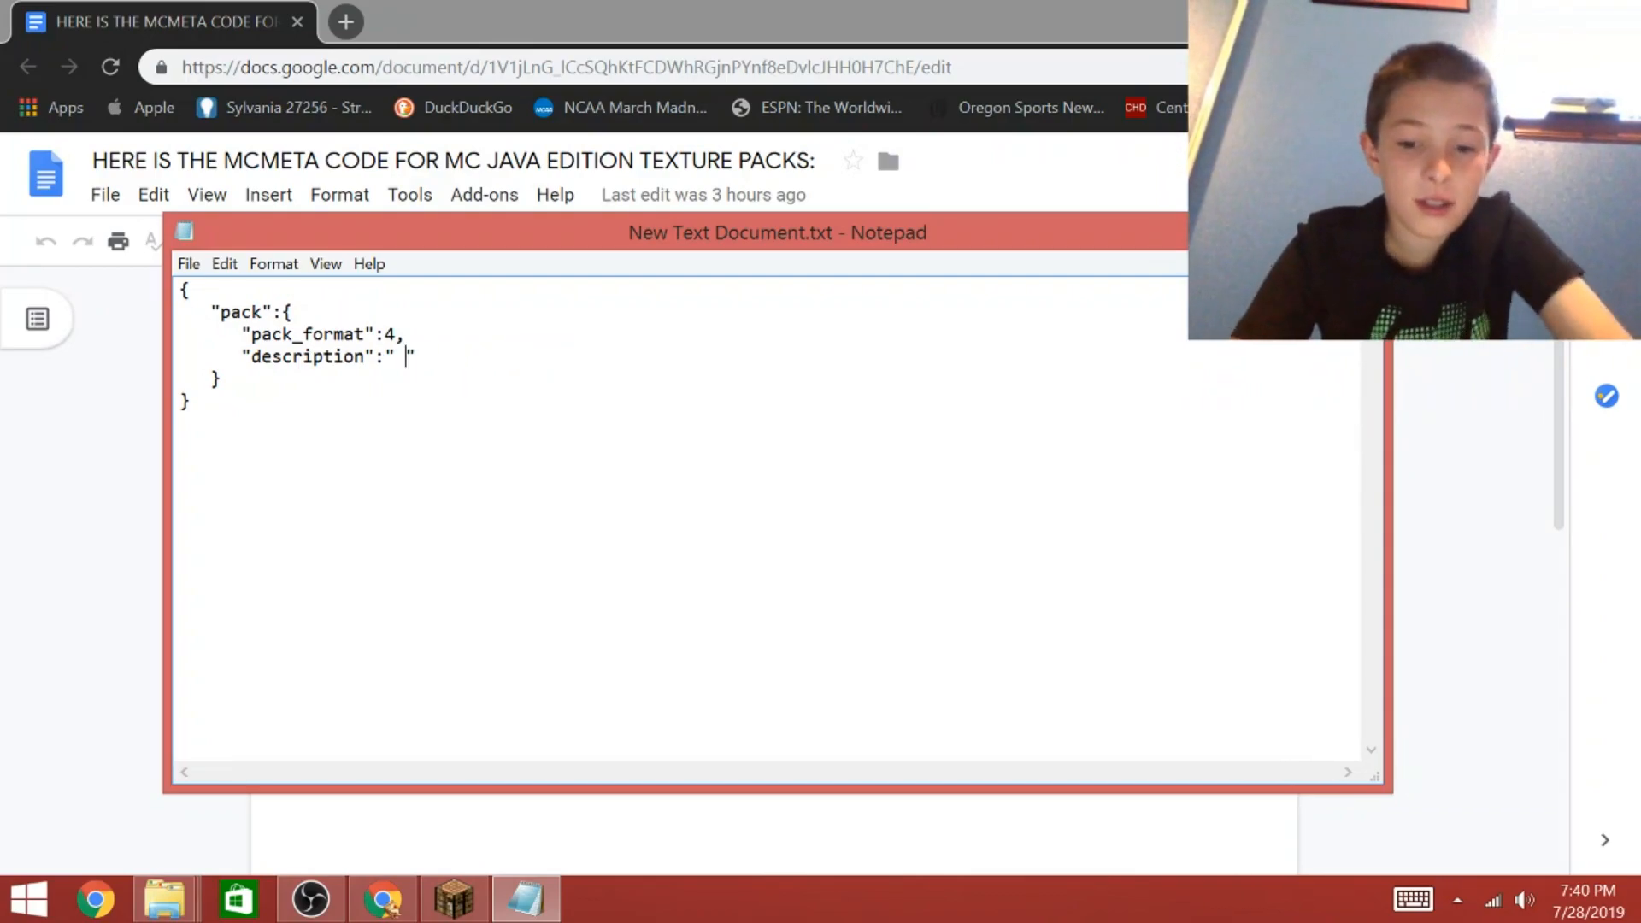
type("91 IS")
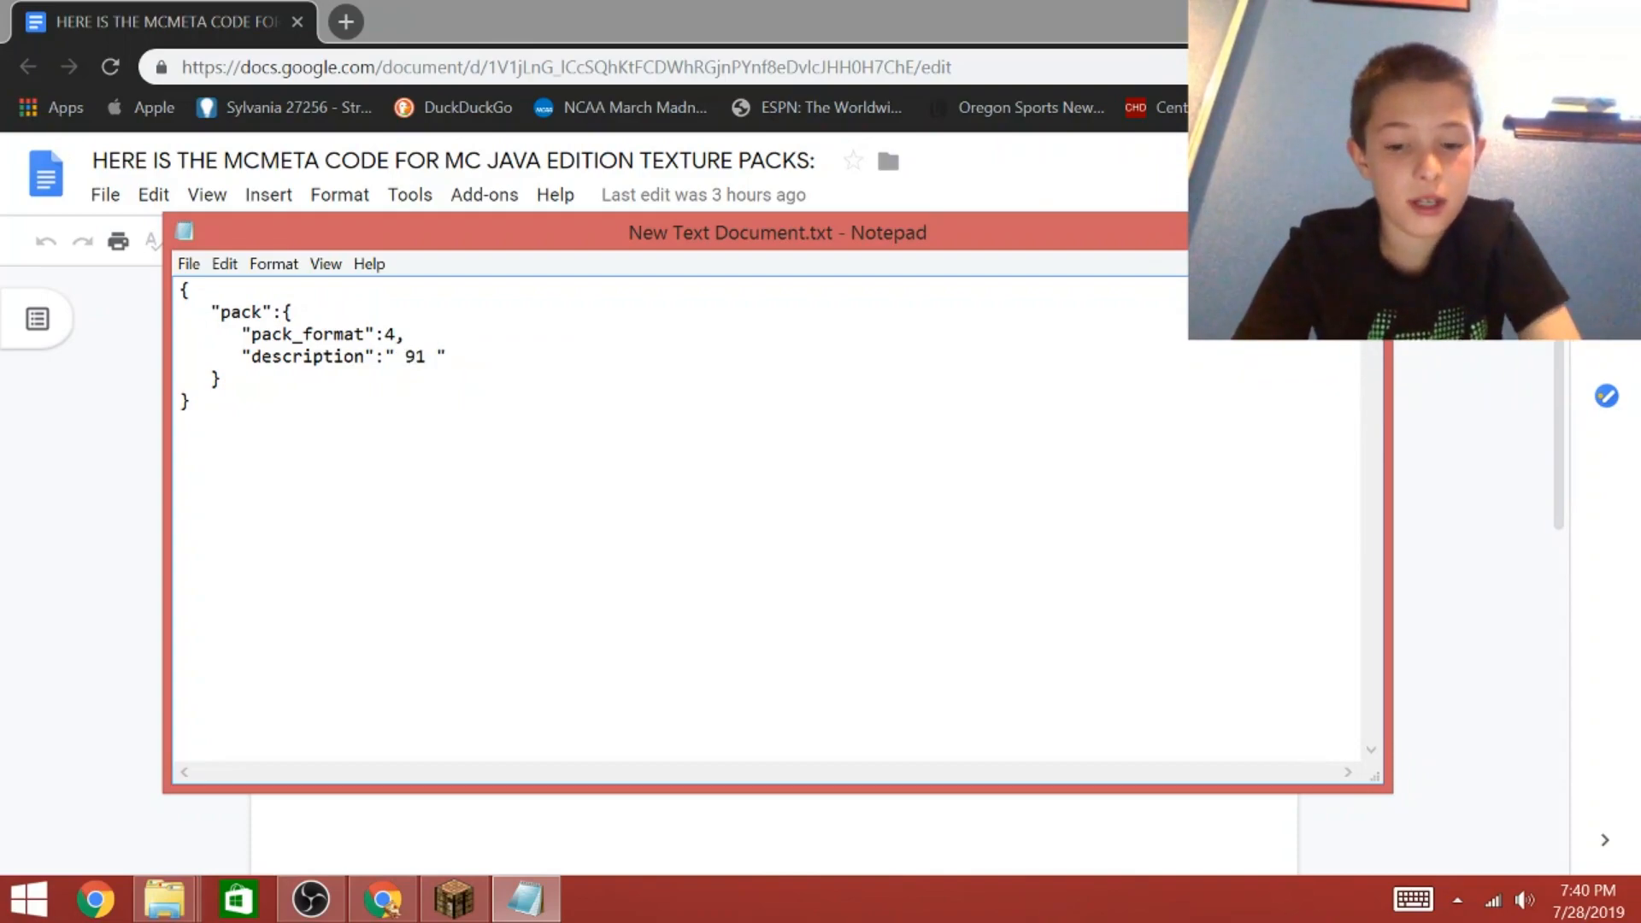
type(" THE B")
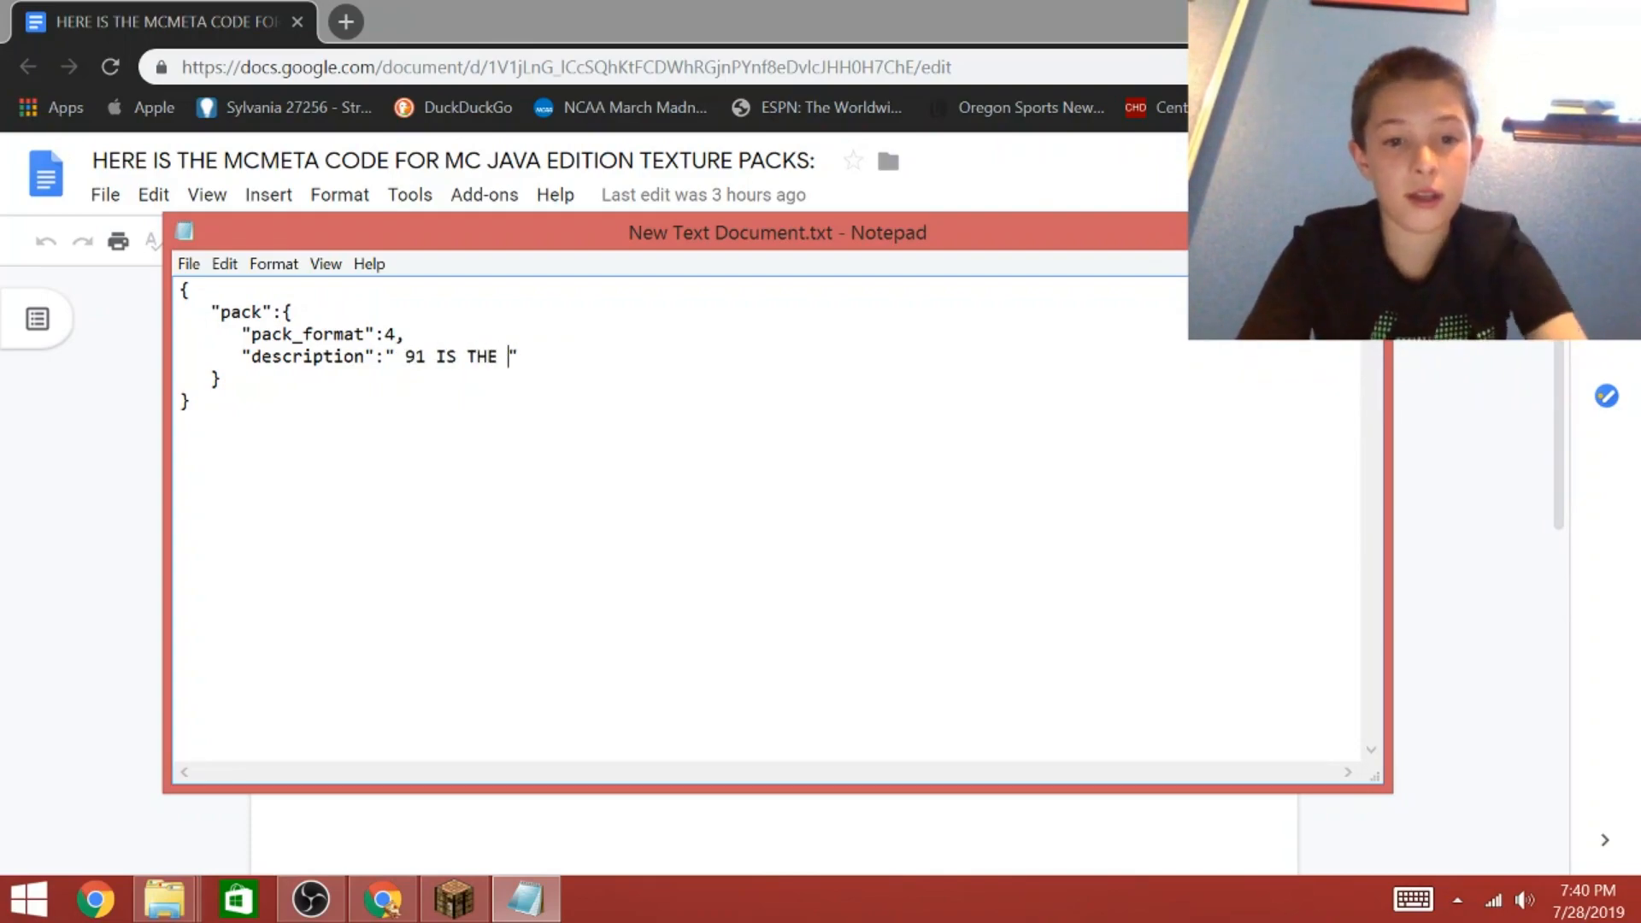
type("EST NU")
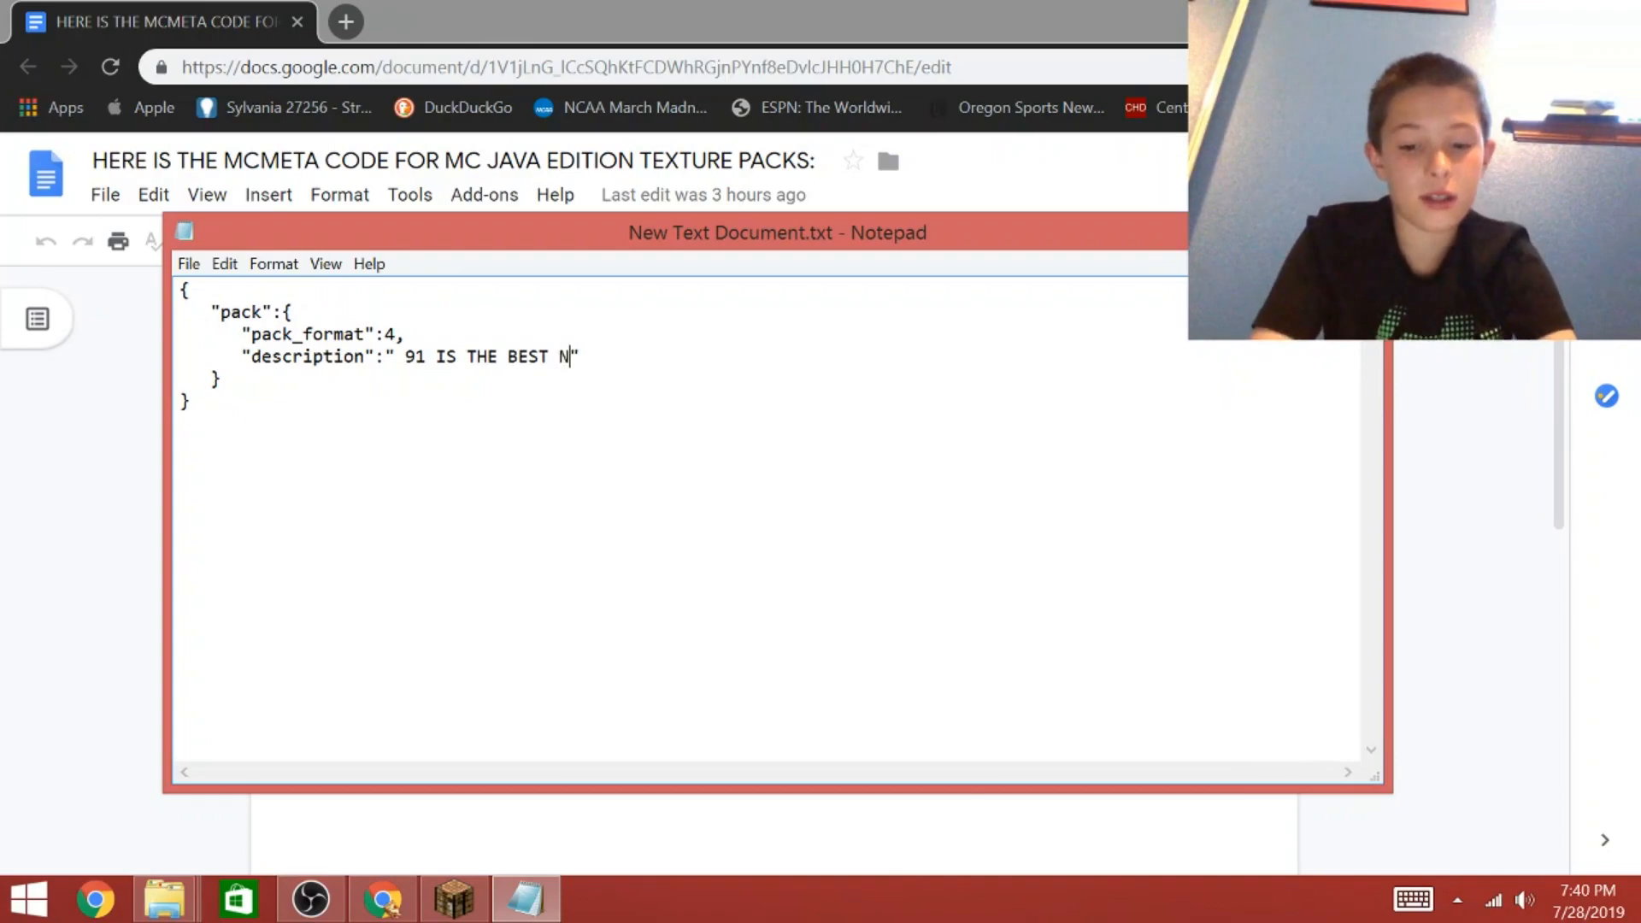
type("ME")
key("BackSpace")
type("BER")
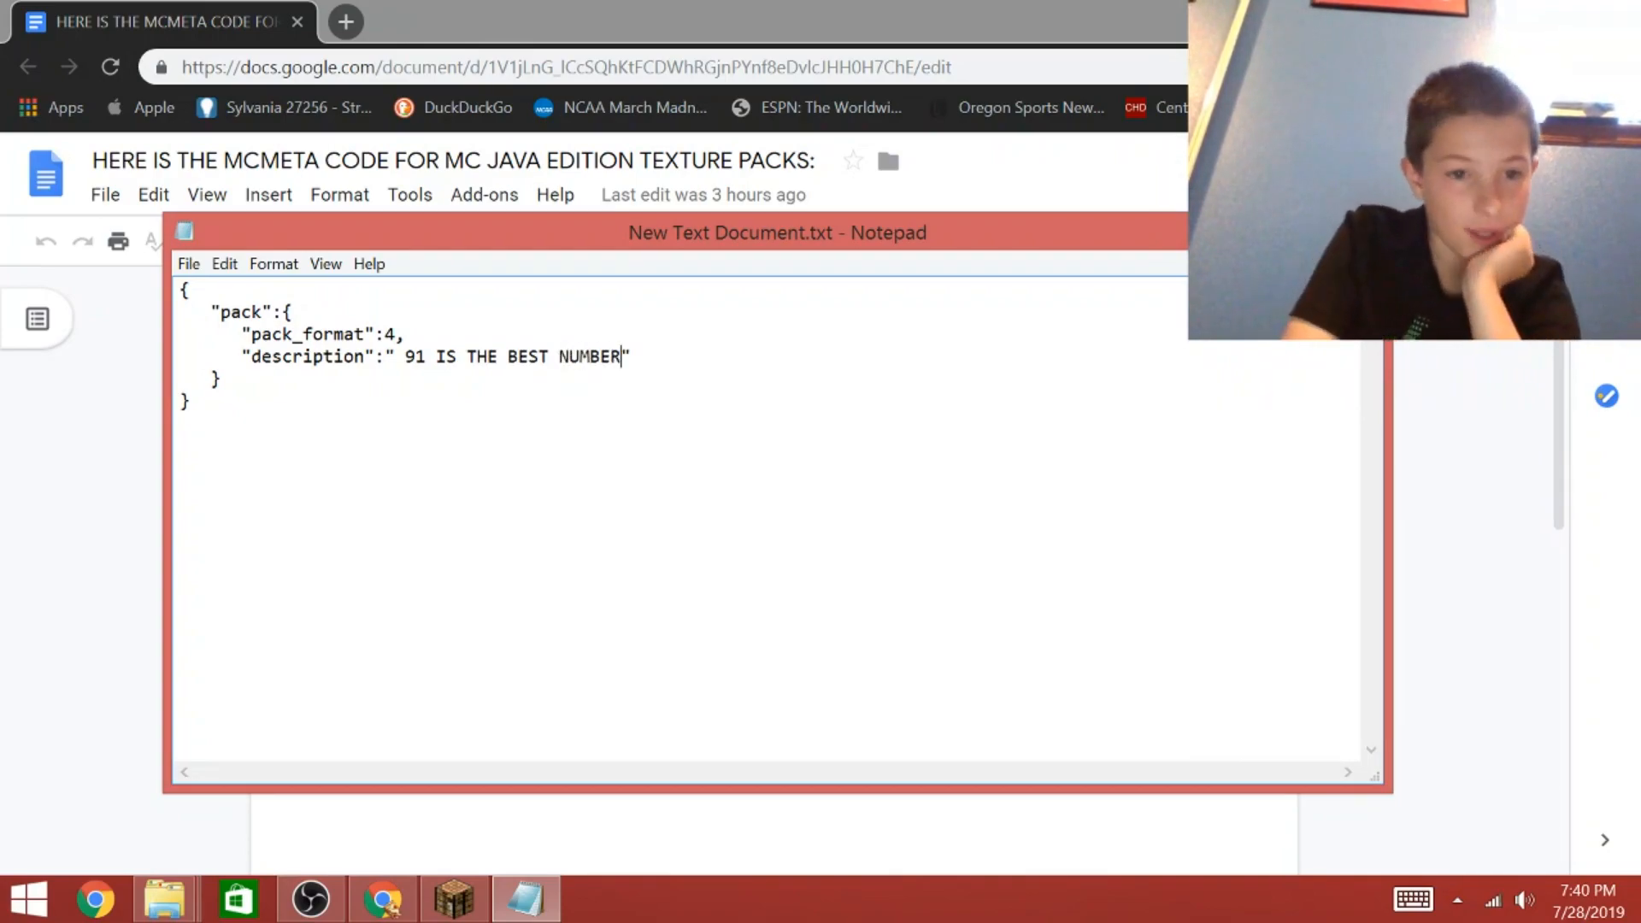
Close the Notepad document with its changes saved and get back to the TEST 91 folder.
left_click_drag(396, 334, 385, 334)
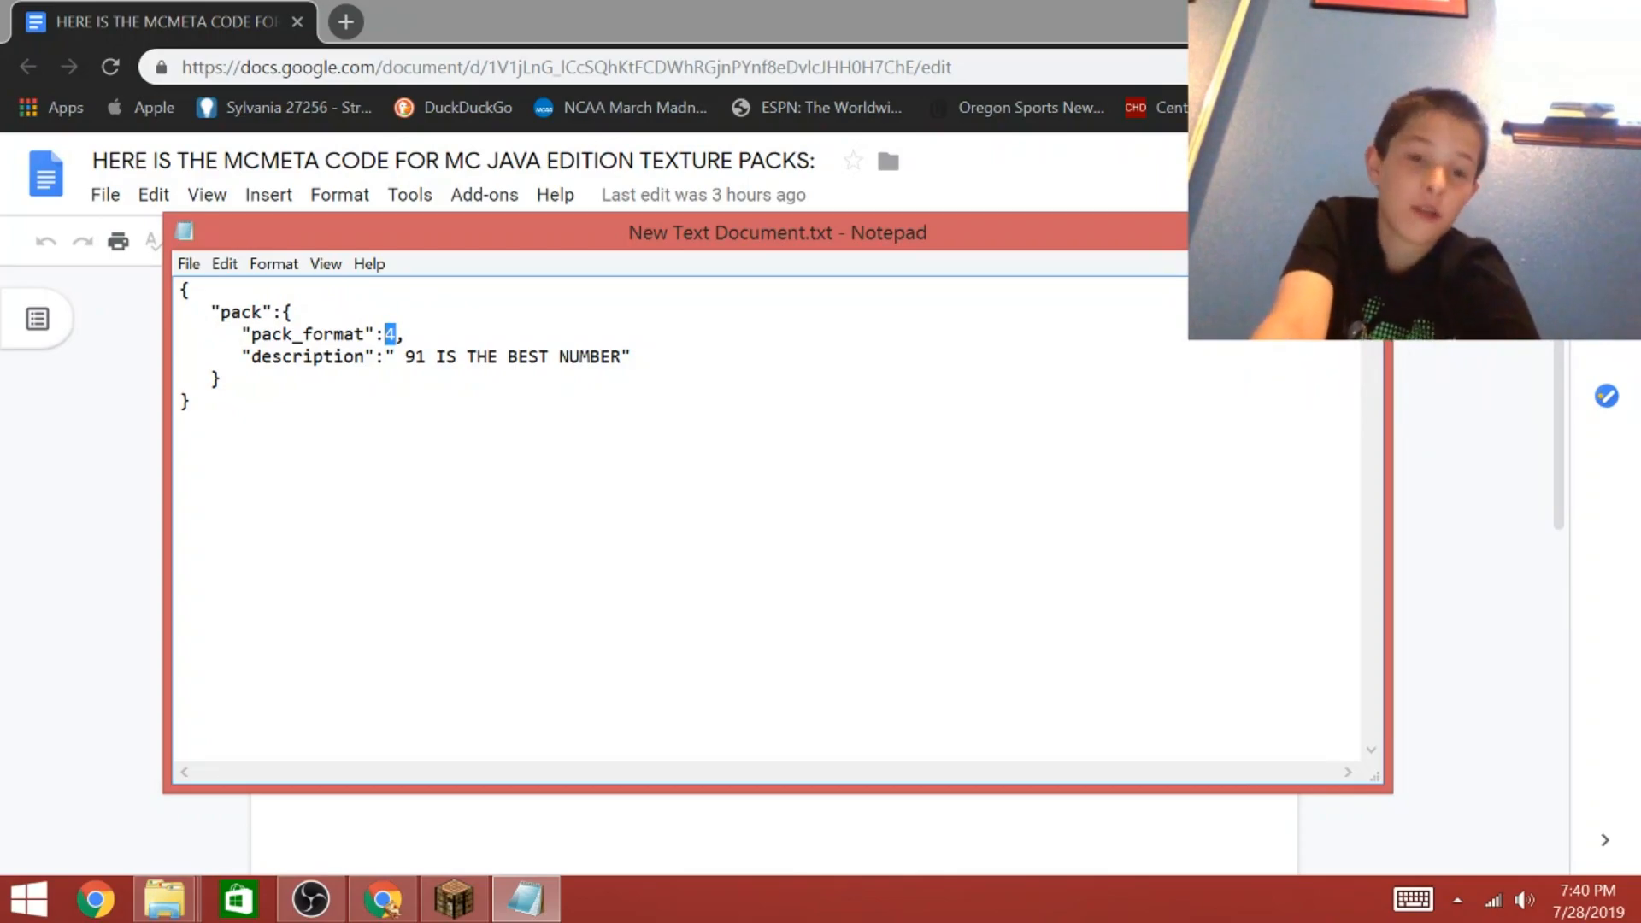
left_click(181, 423)
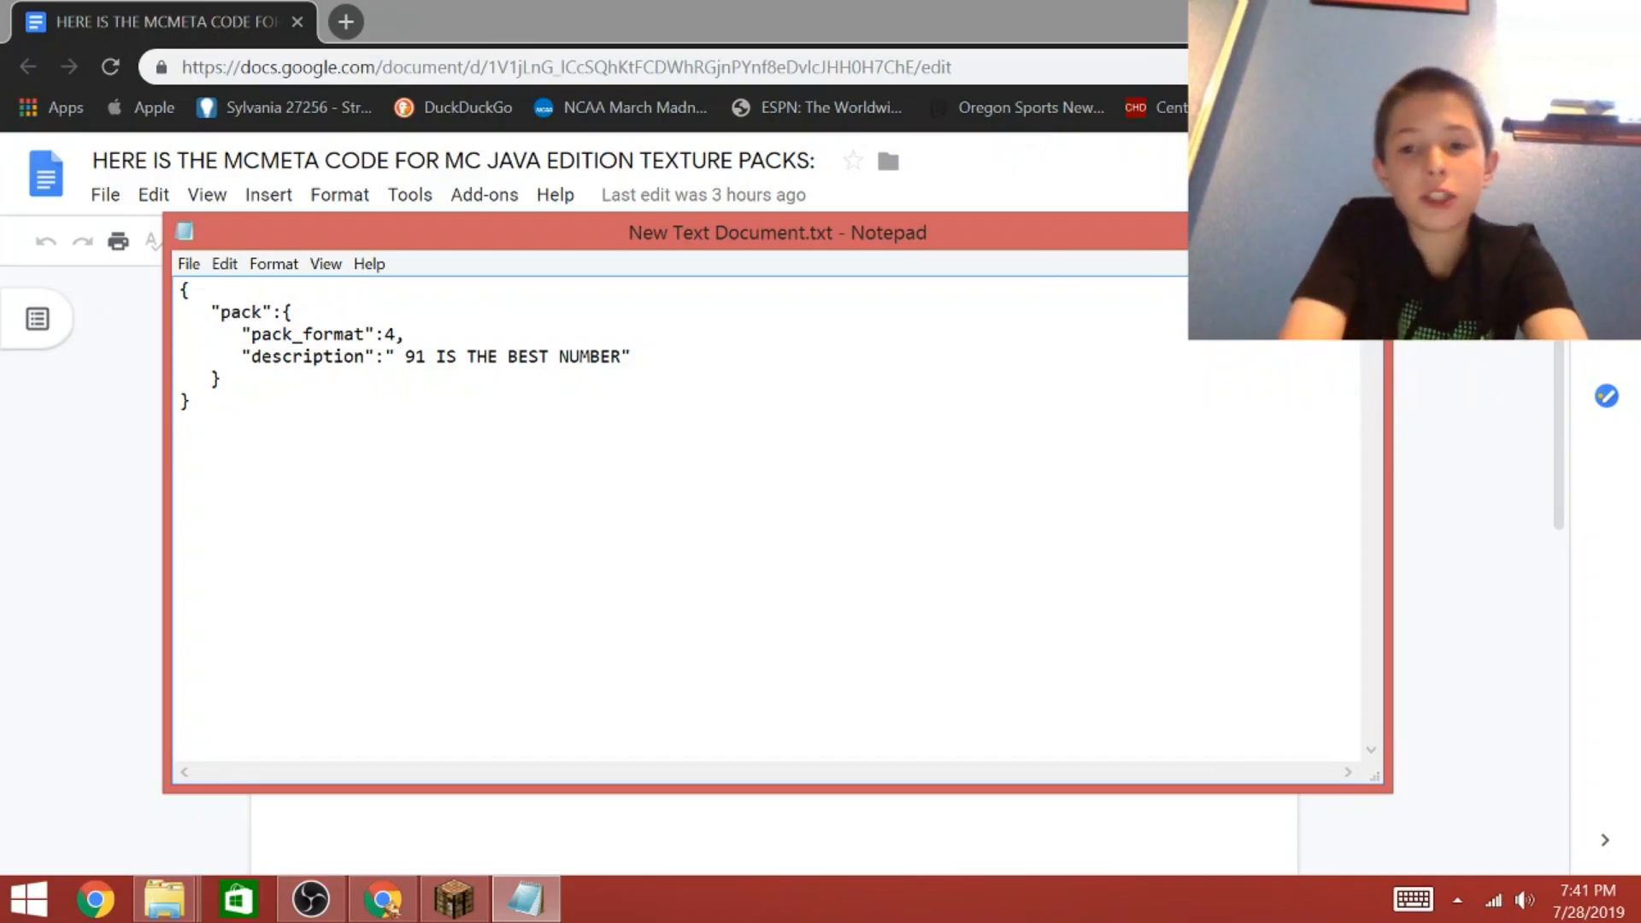
left_click(1362, 223)
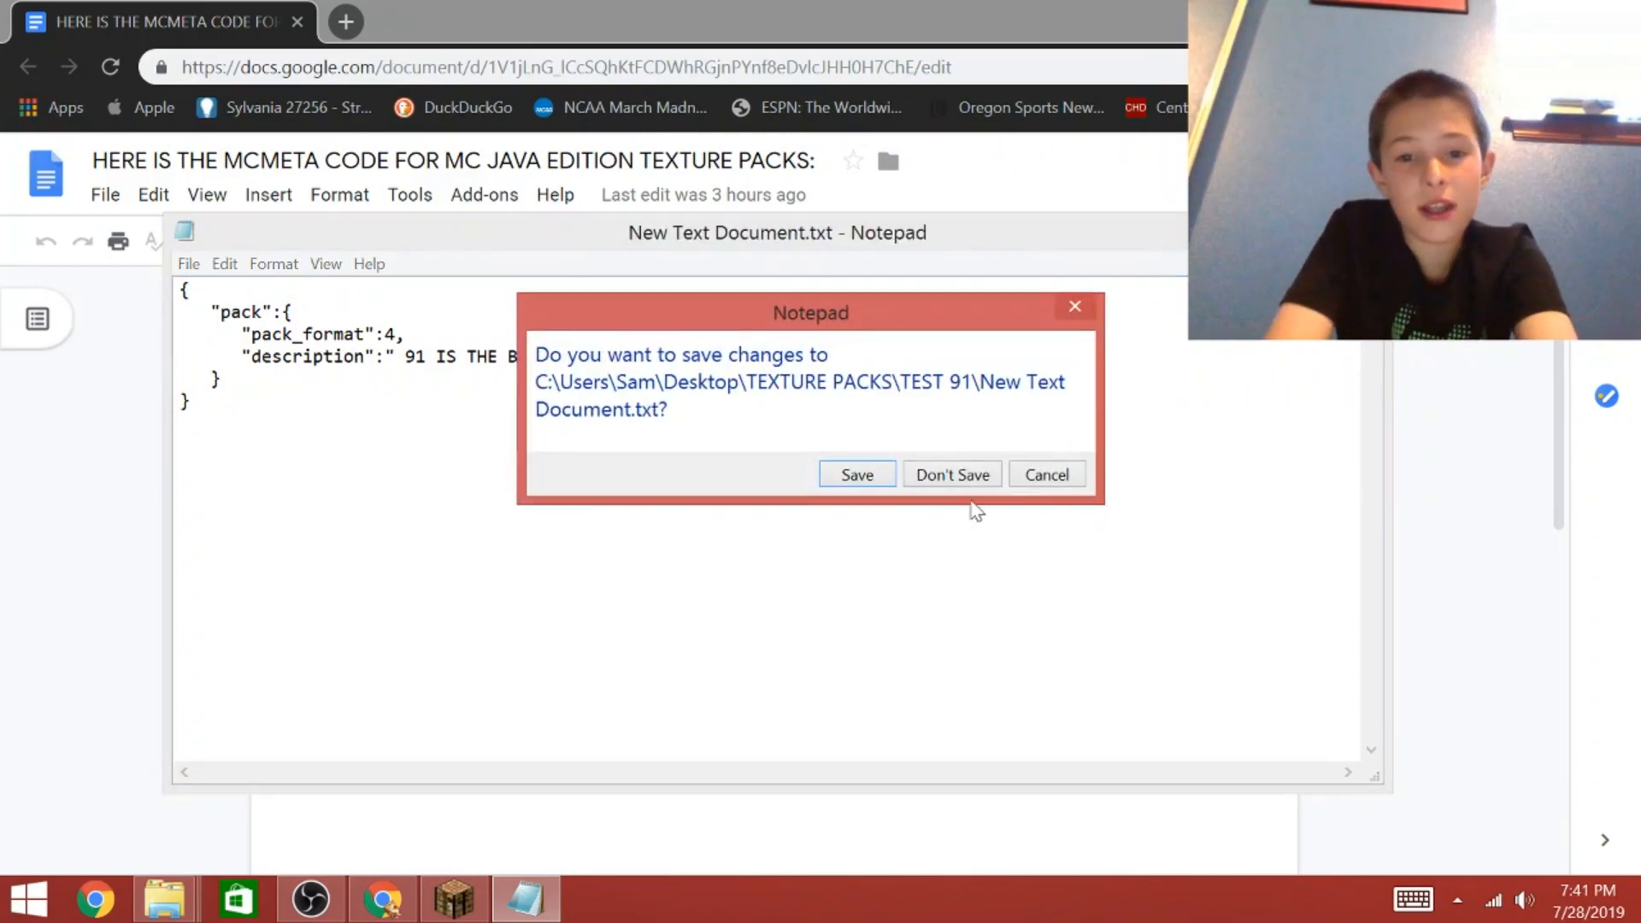
left_click(855, 471)
left_click(1511, 12)
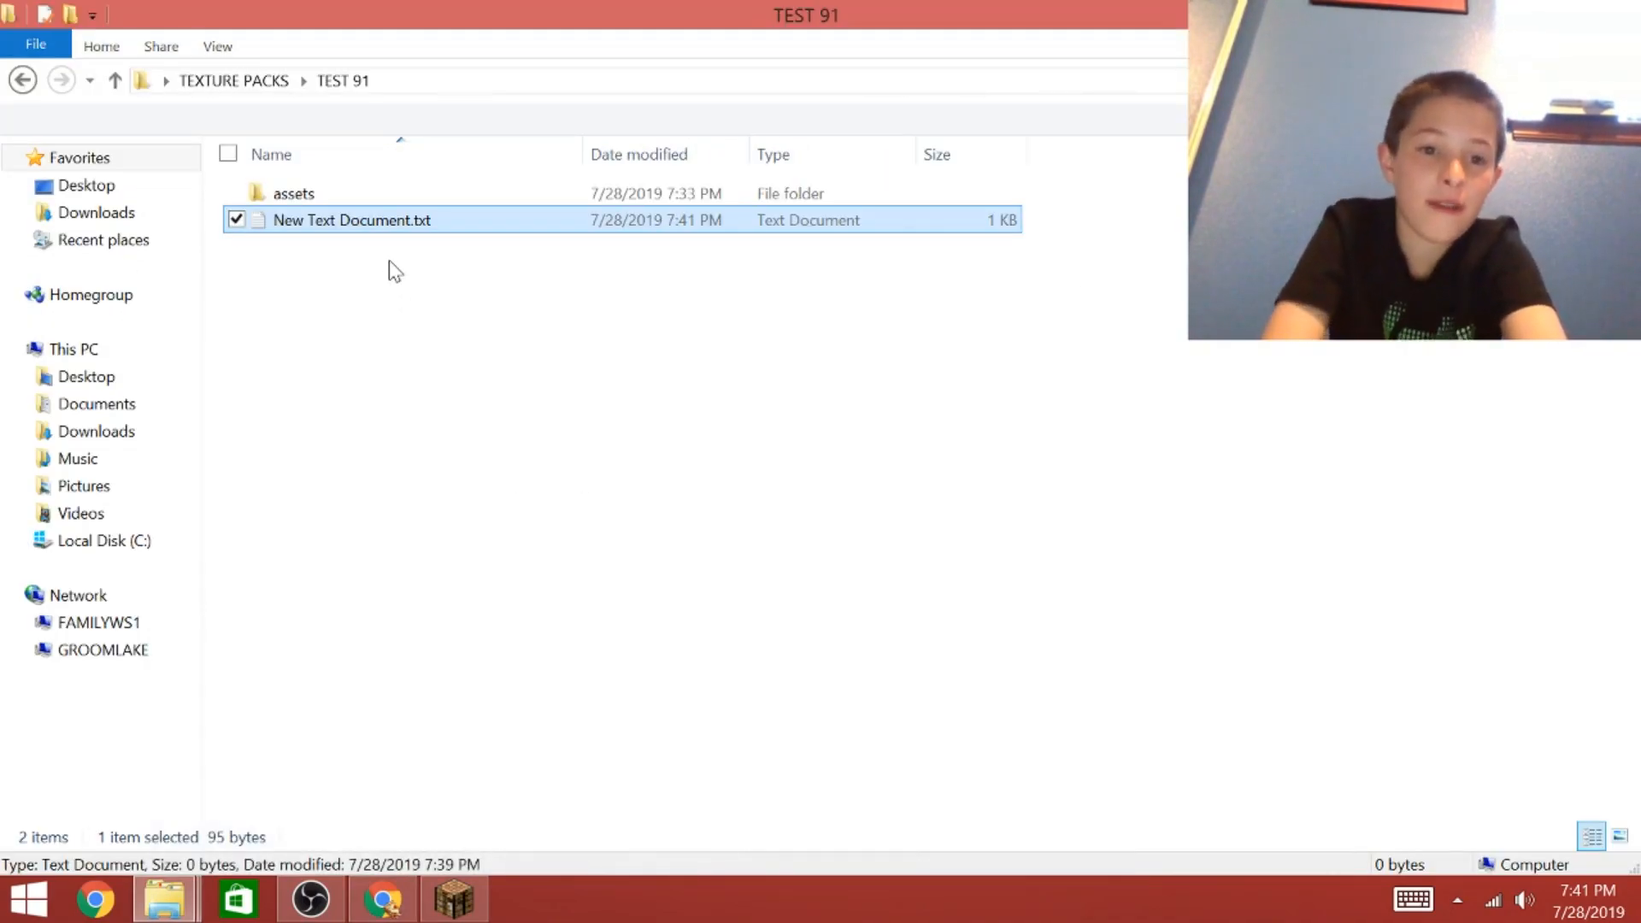
right_click(352, 250)
left_click(354, 250)
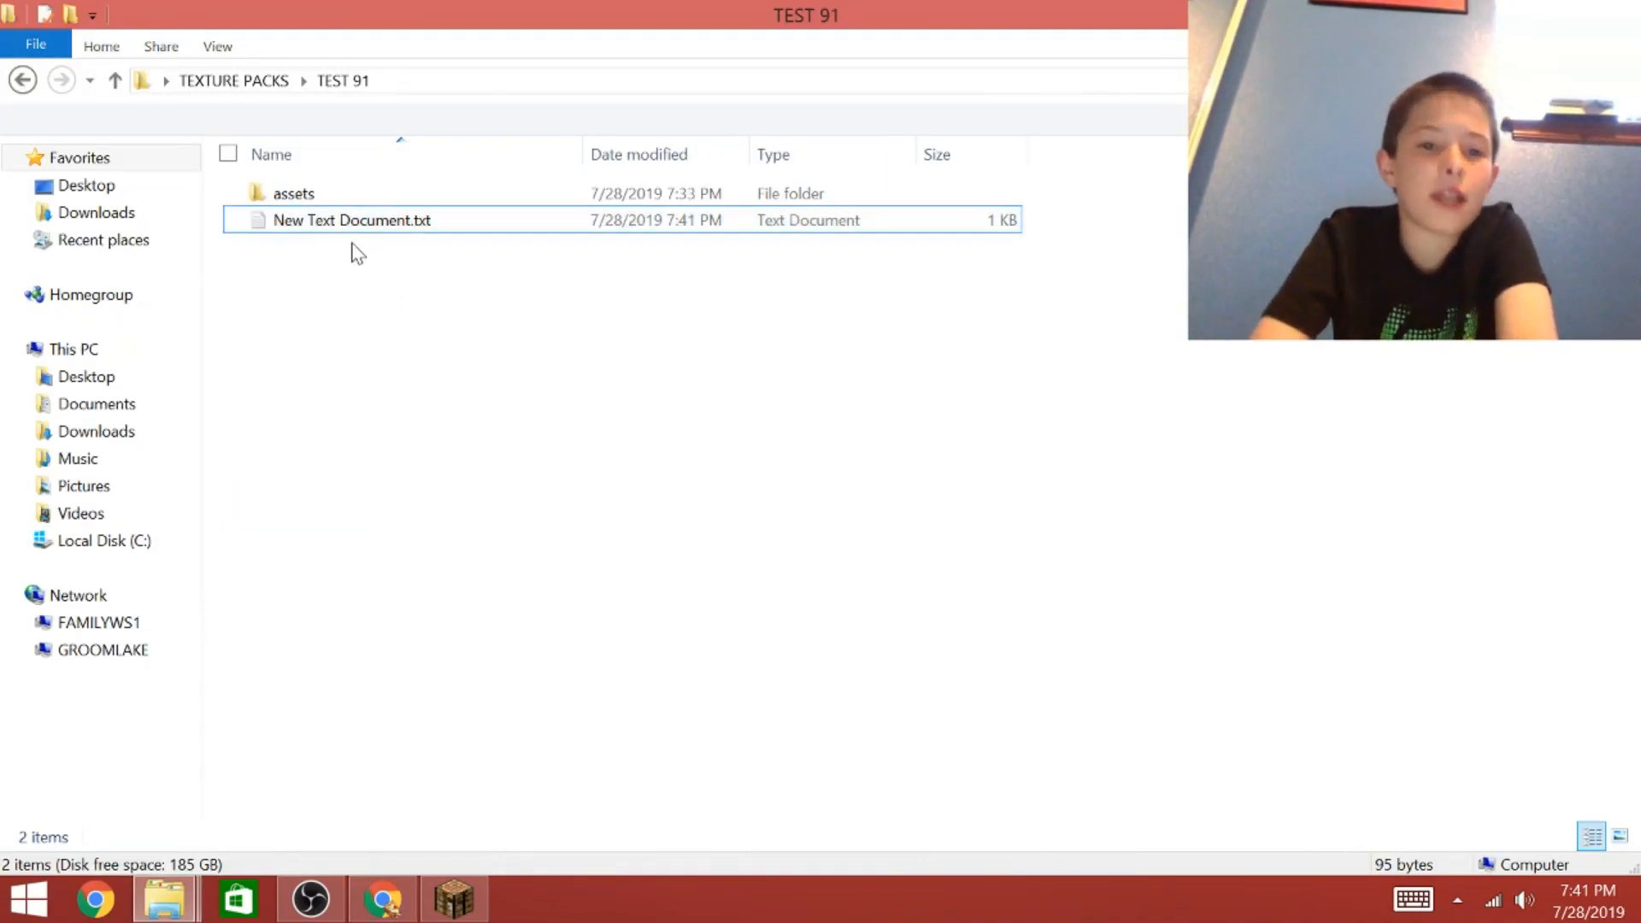
left_click(367, 224)
right_click(369, 229)
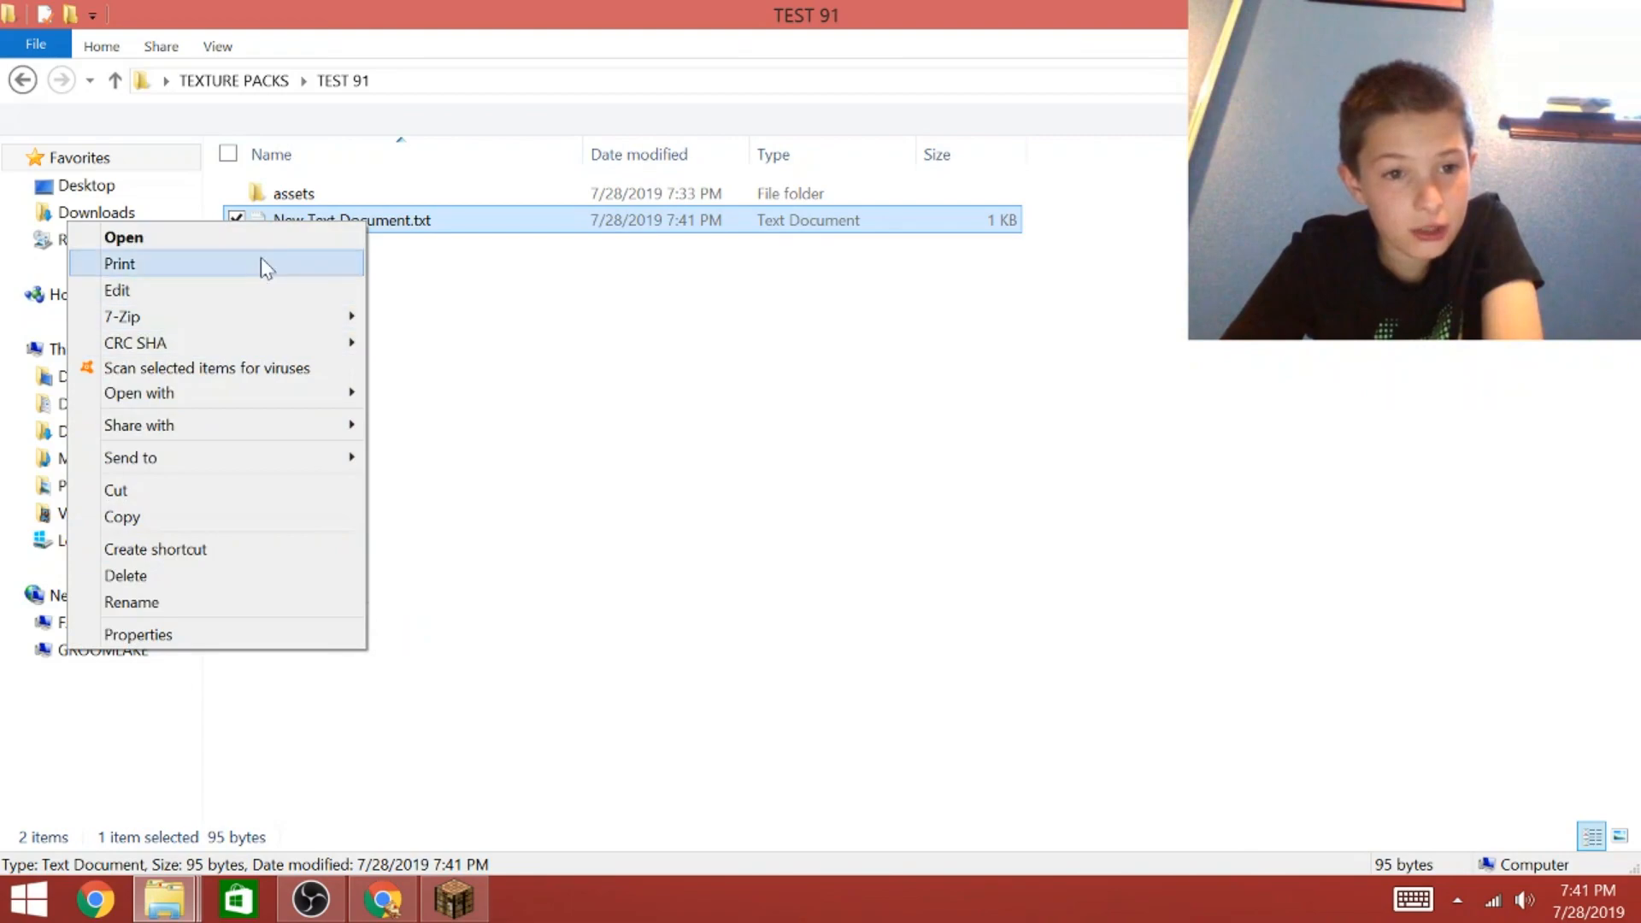
left_click(204, 605)
left_click_drag(436, 221, 313, 205)
left_click(253, 212)
right_click(374, 219)
left_click(506, 362)
Rename the text document in the TEST 91 folder as pack.mcmeta, replacing the whole name including the .txt extension.
left_click(399, 224)
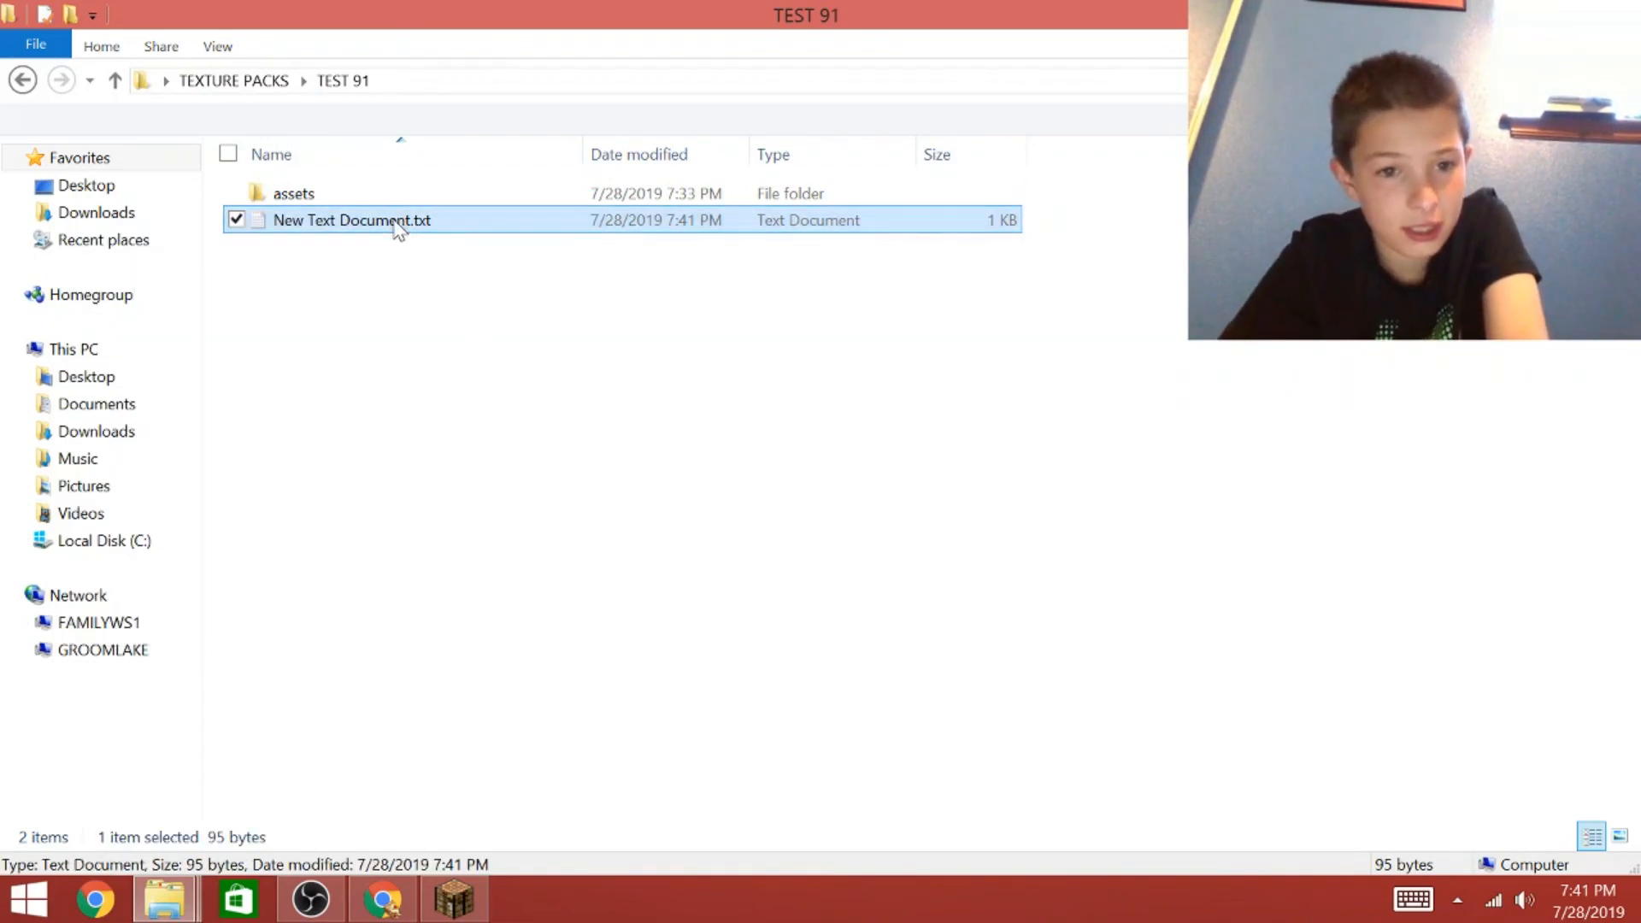
right_click(395, 221)
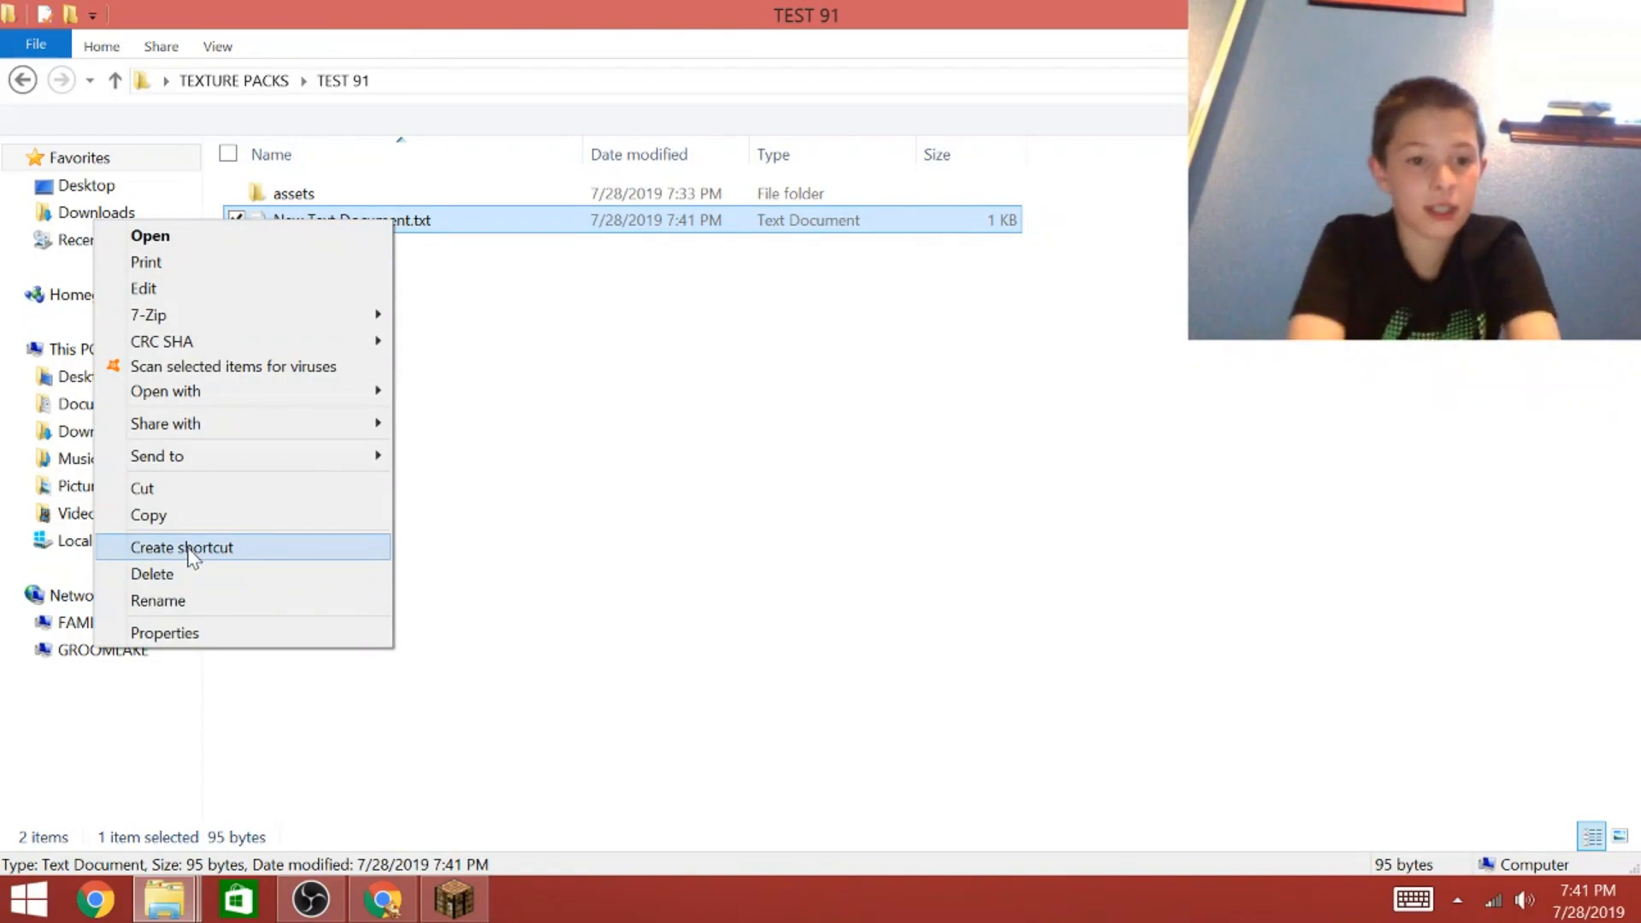
left_click(156, 601)
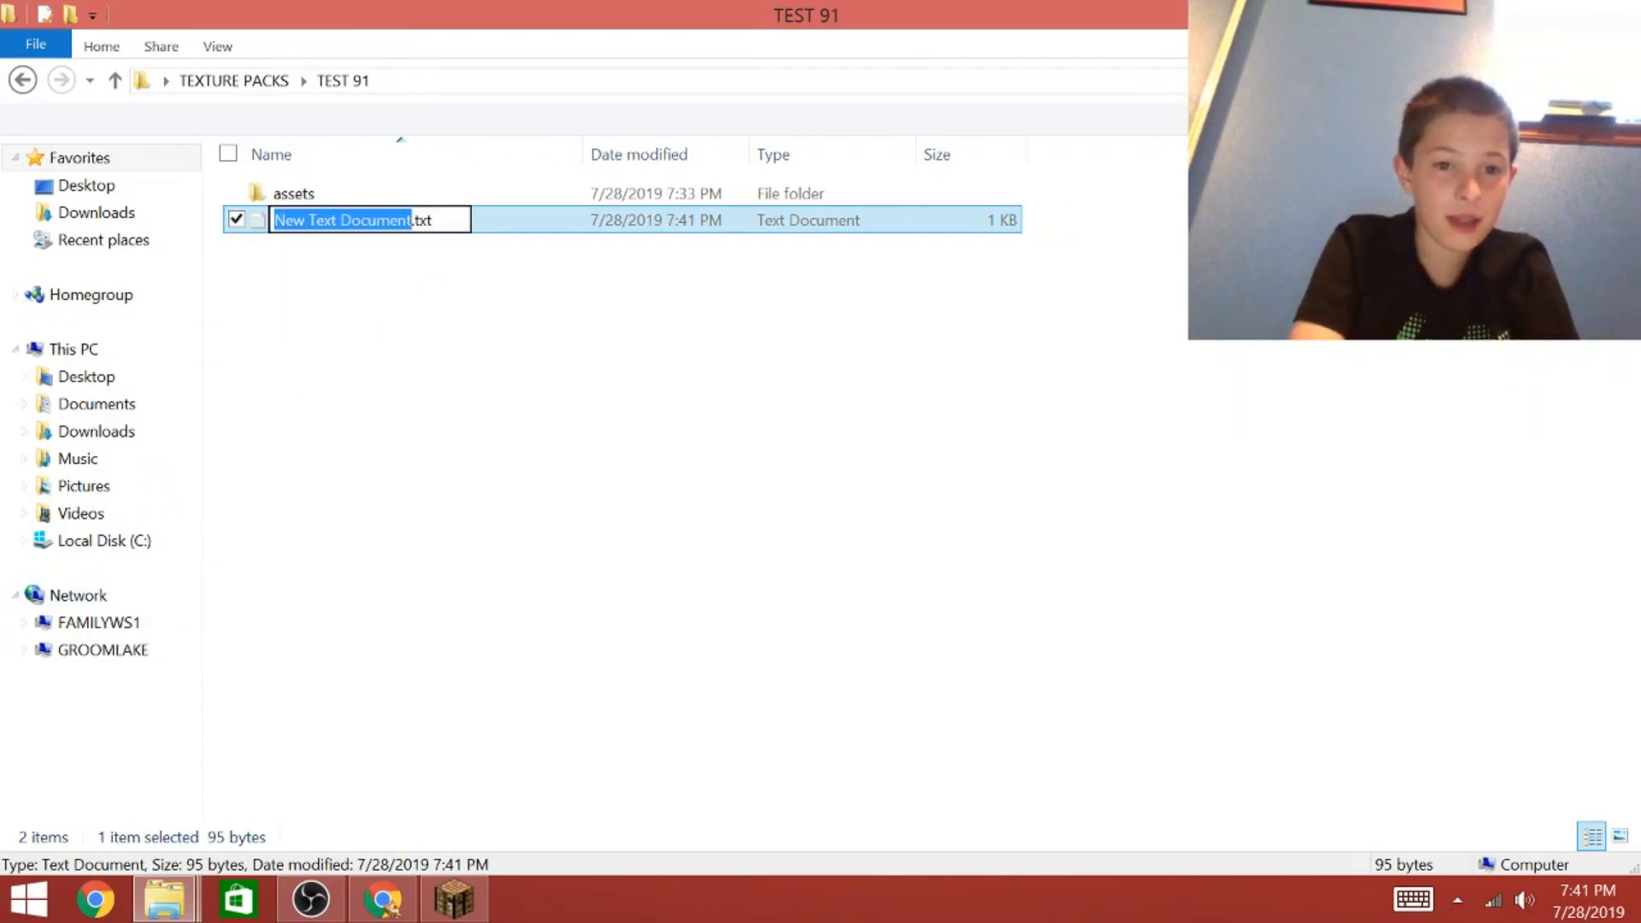
key("End")
key("BackSpace")
key("BackSpace")
key("BackSpace")
key("BackSpace")
key("BackSpace")
key("BackSpace")
key("BackSpace")
key("BackSpace")
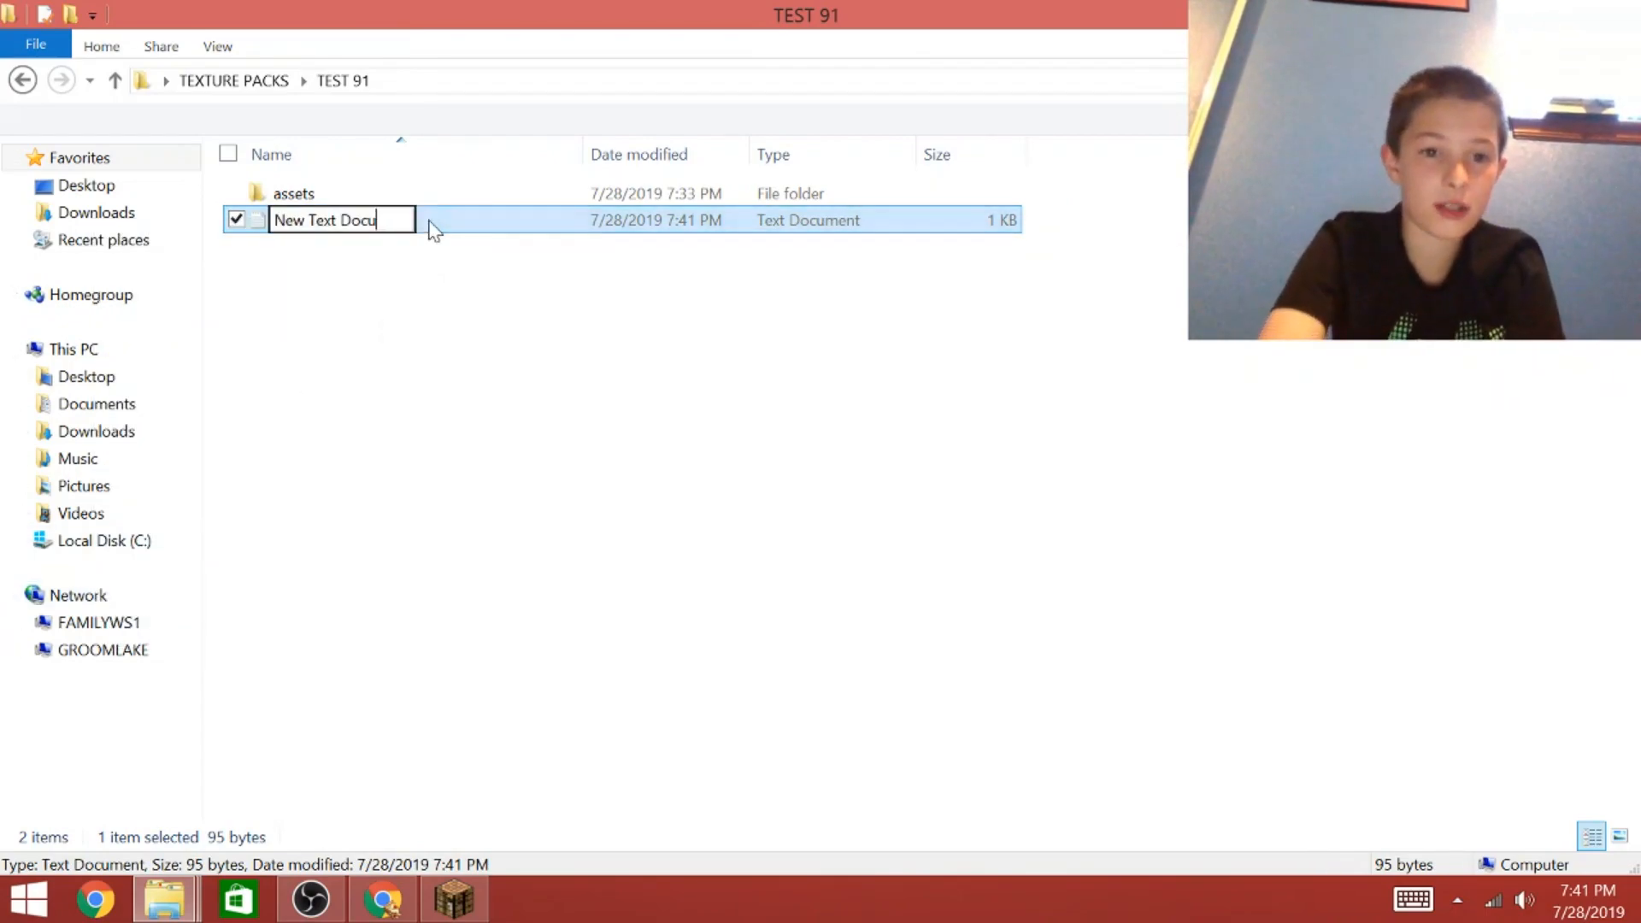
key("BackSpace")
key("BackSpace")
key("BackSpace")
key("BackSpace")
key("BackSpace")
key("BackSpace")
key("BackSpace")
key("BackSpace")
key("BackSpace")
key("BackSpace")
key("BackSpace")
key("BackSpace")
key("BackSpace")
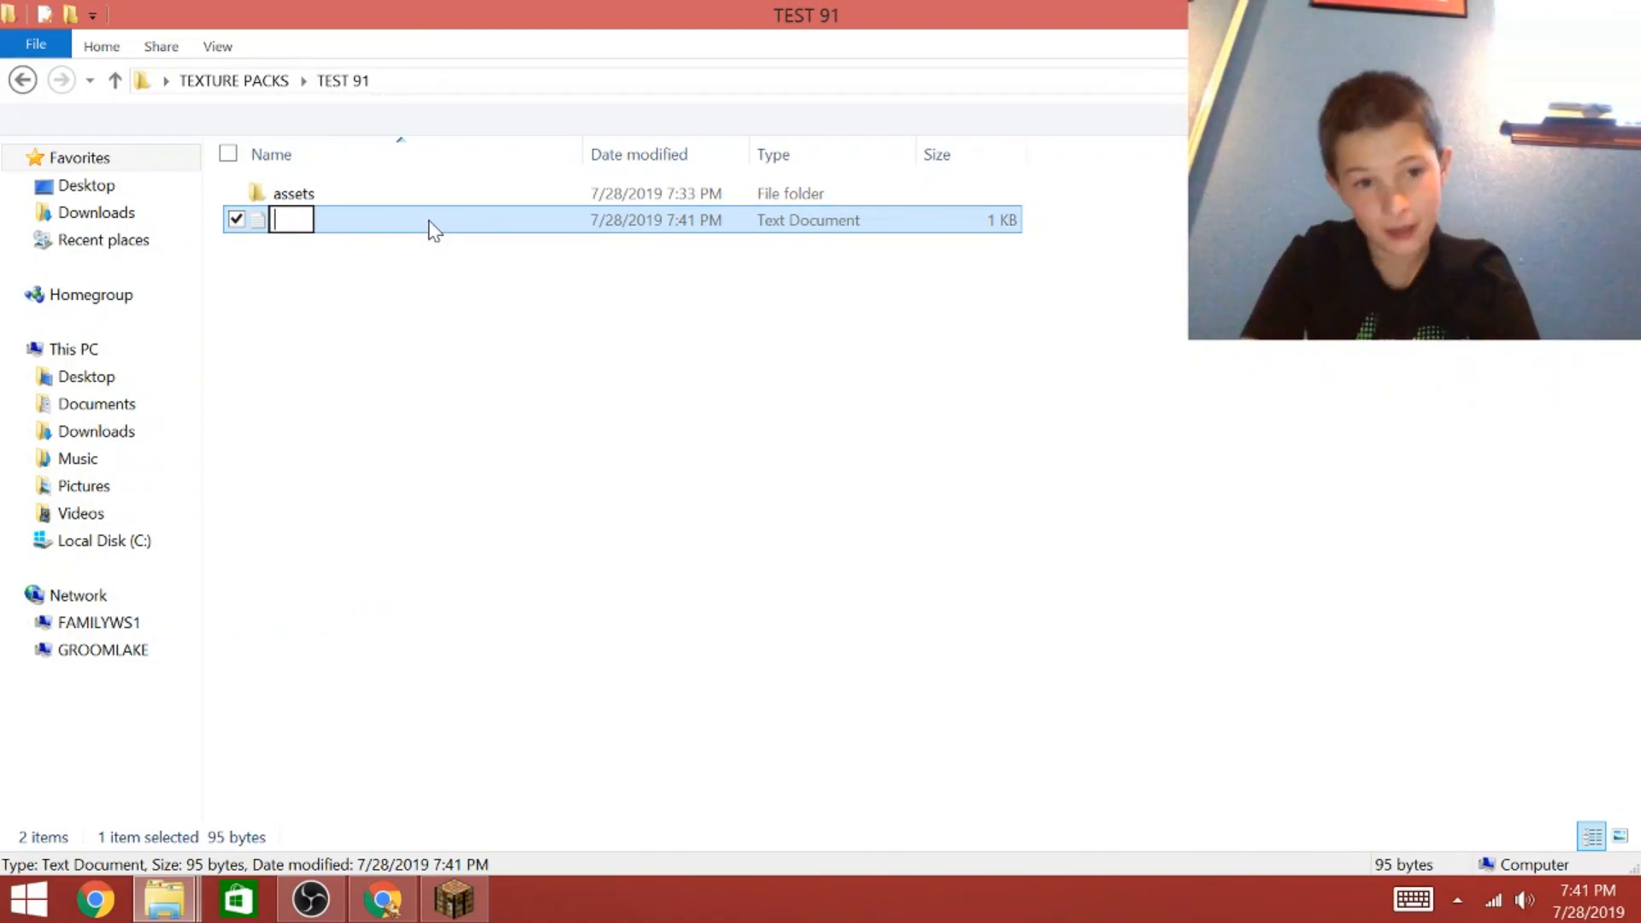
type("pa")
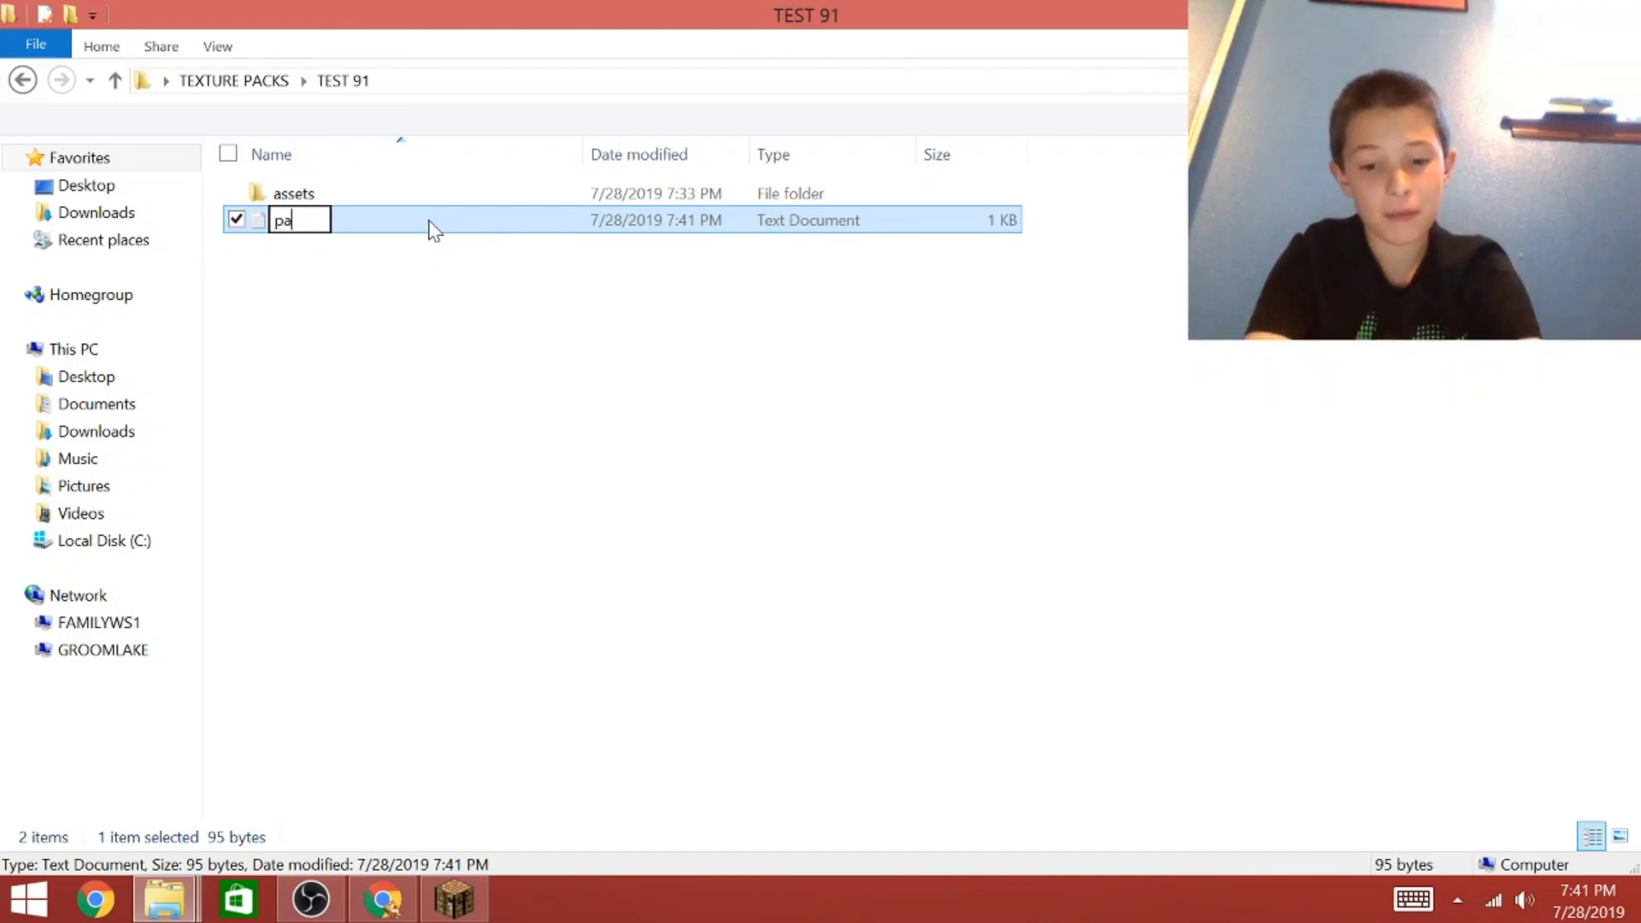
type("ck.mcme")
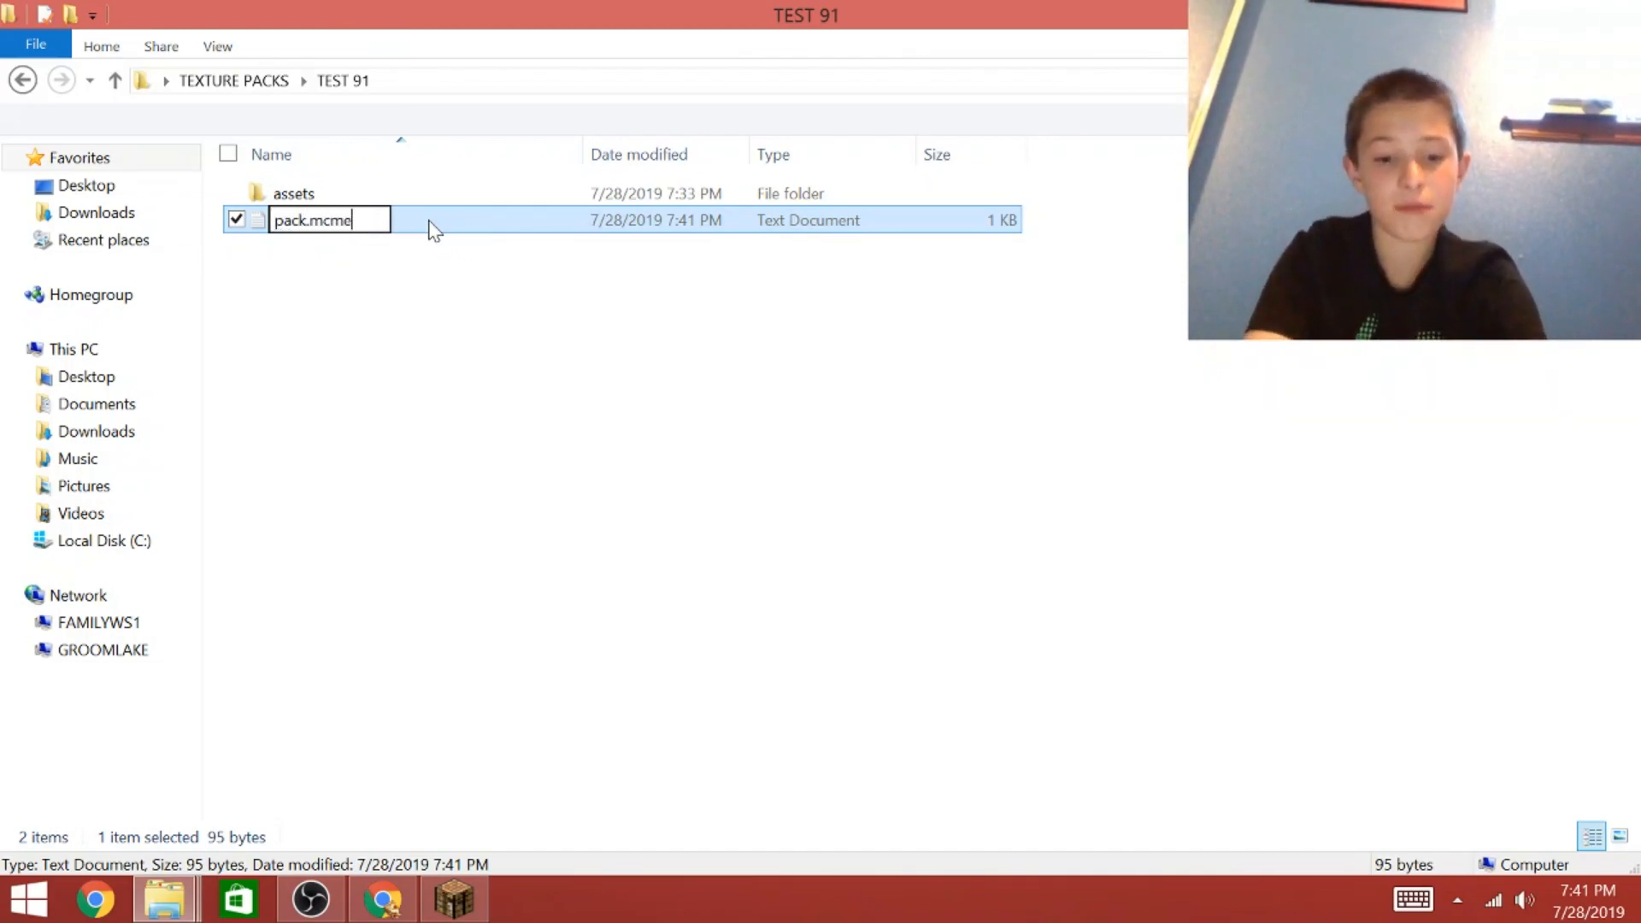
type("ta")
key("Return")
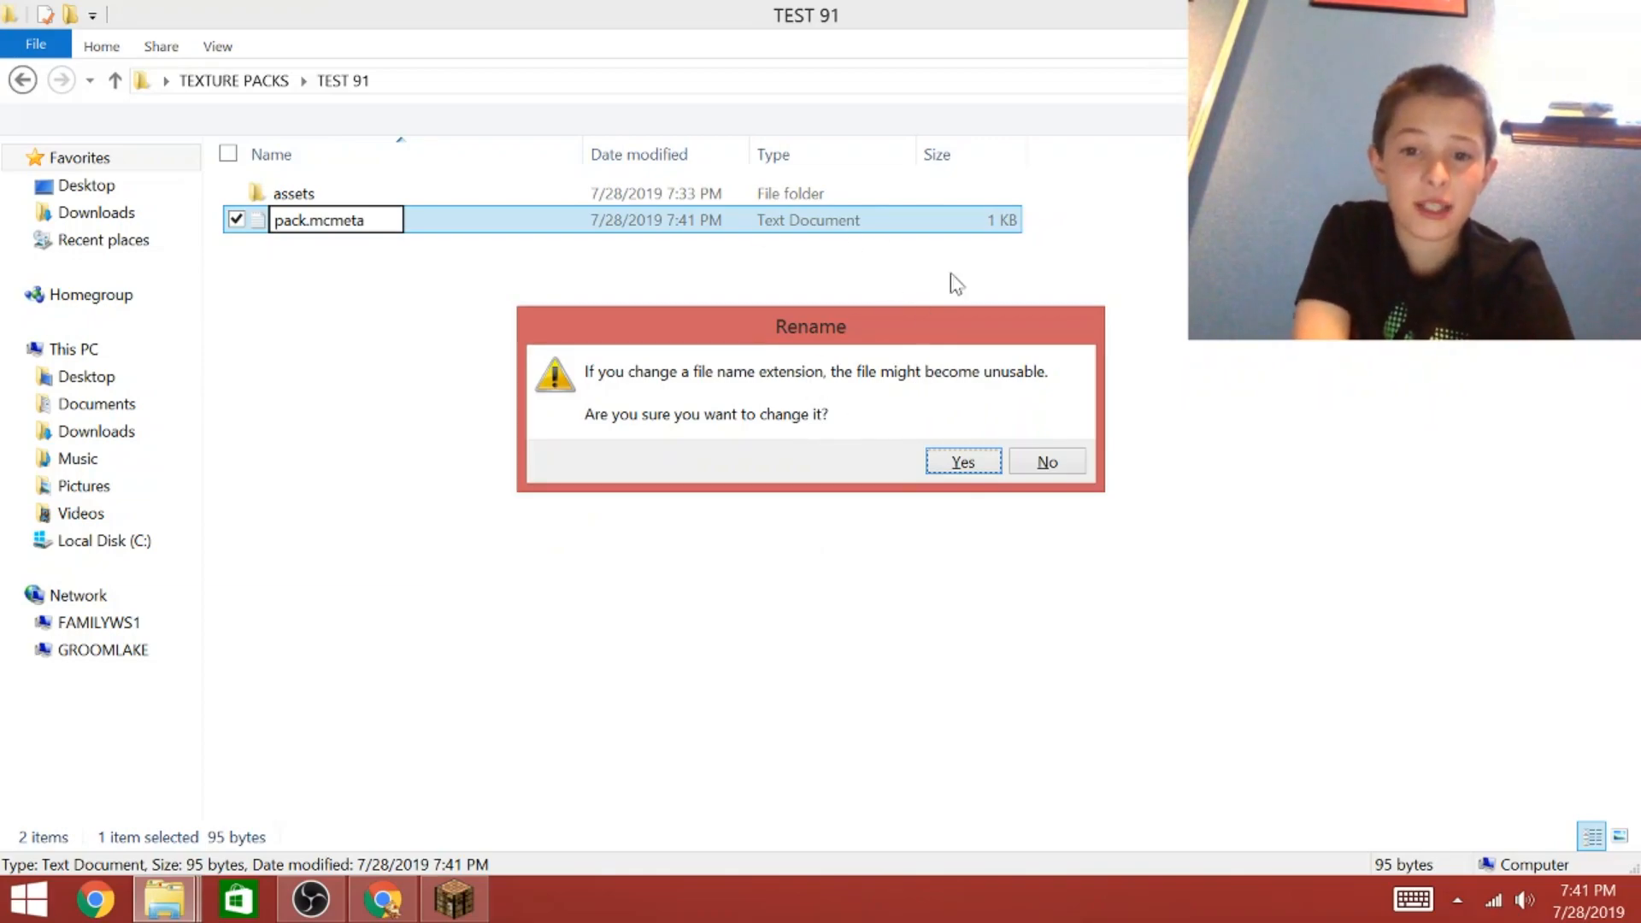
left_click(952, 463)
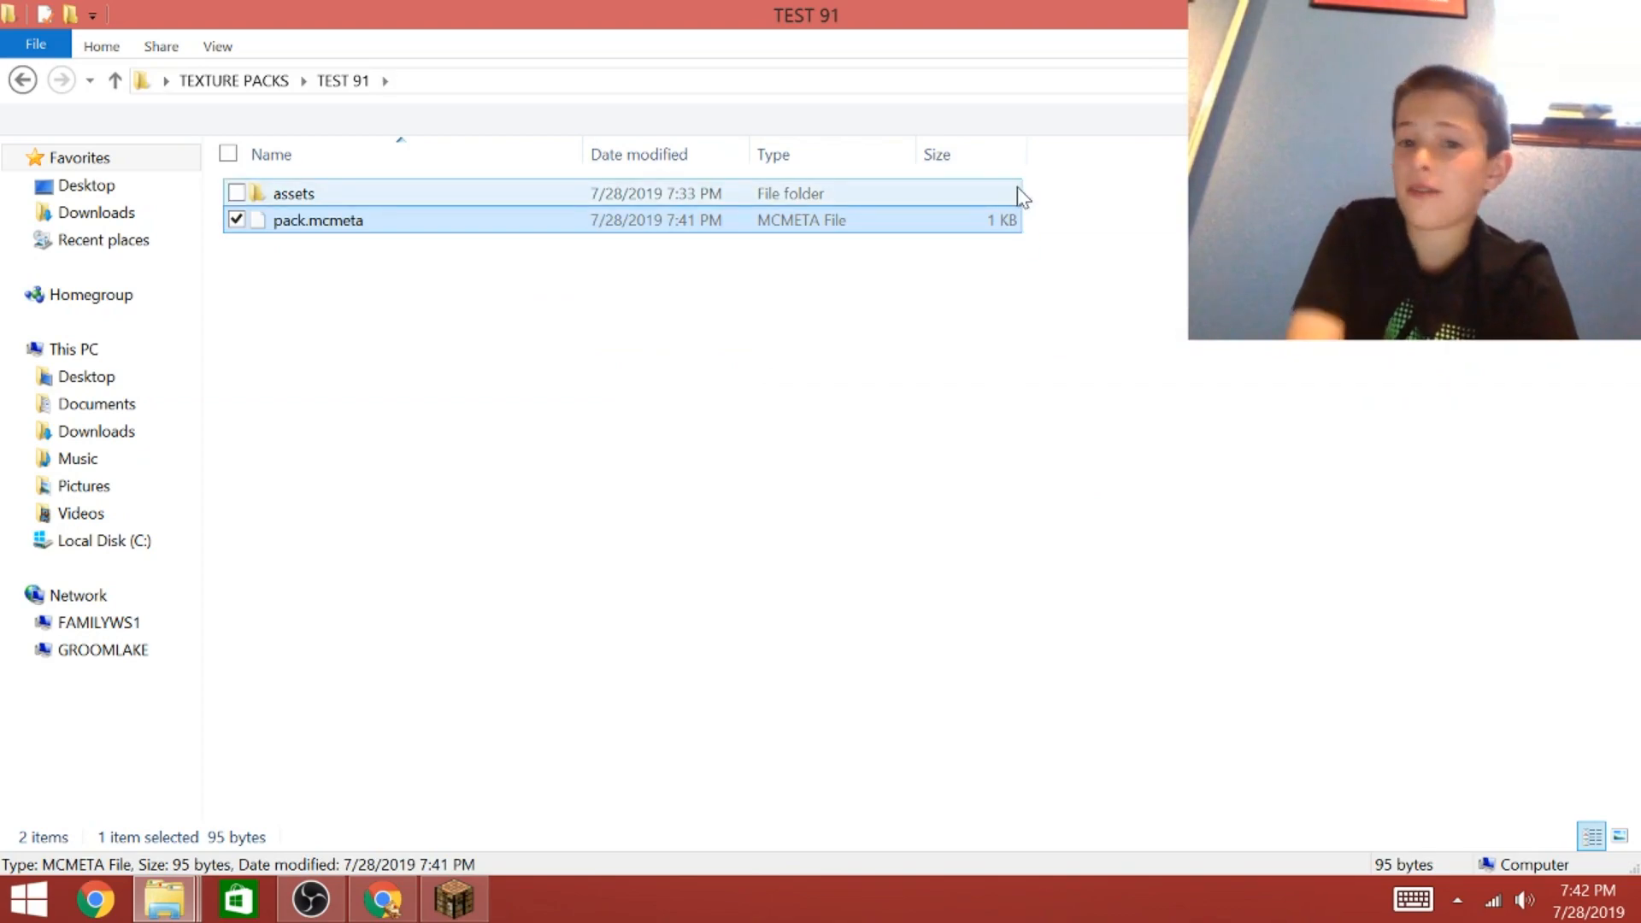
left_click(866, 434)
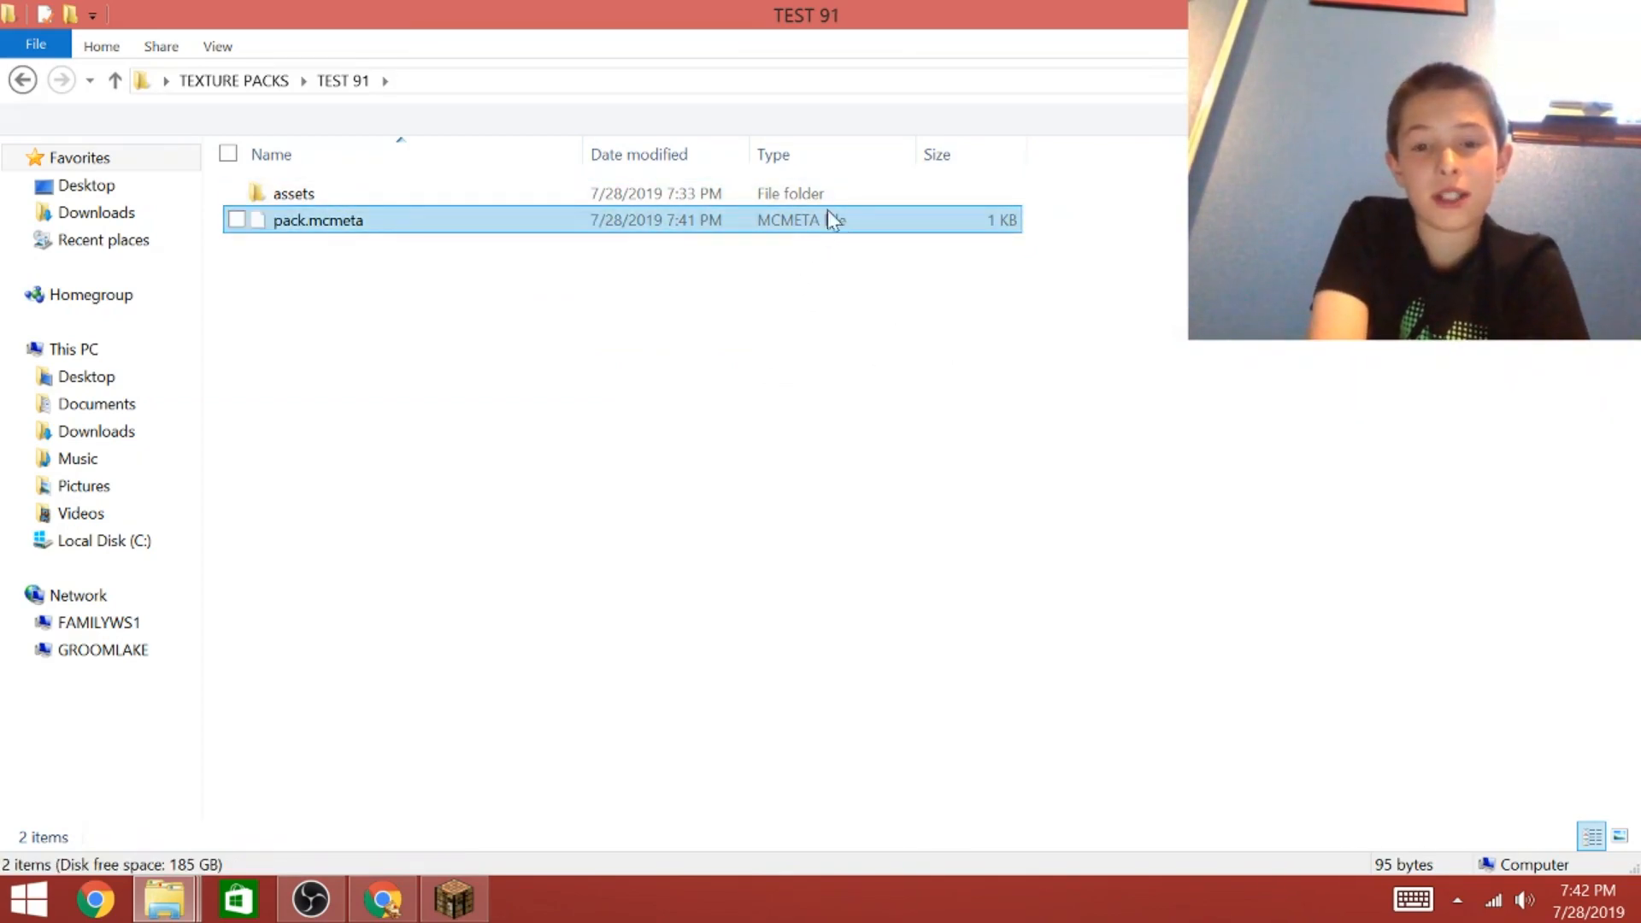
left_click_drag(721, 341, 697, 376)
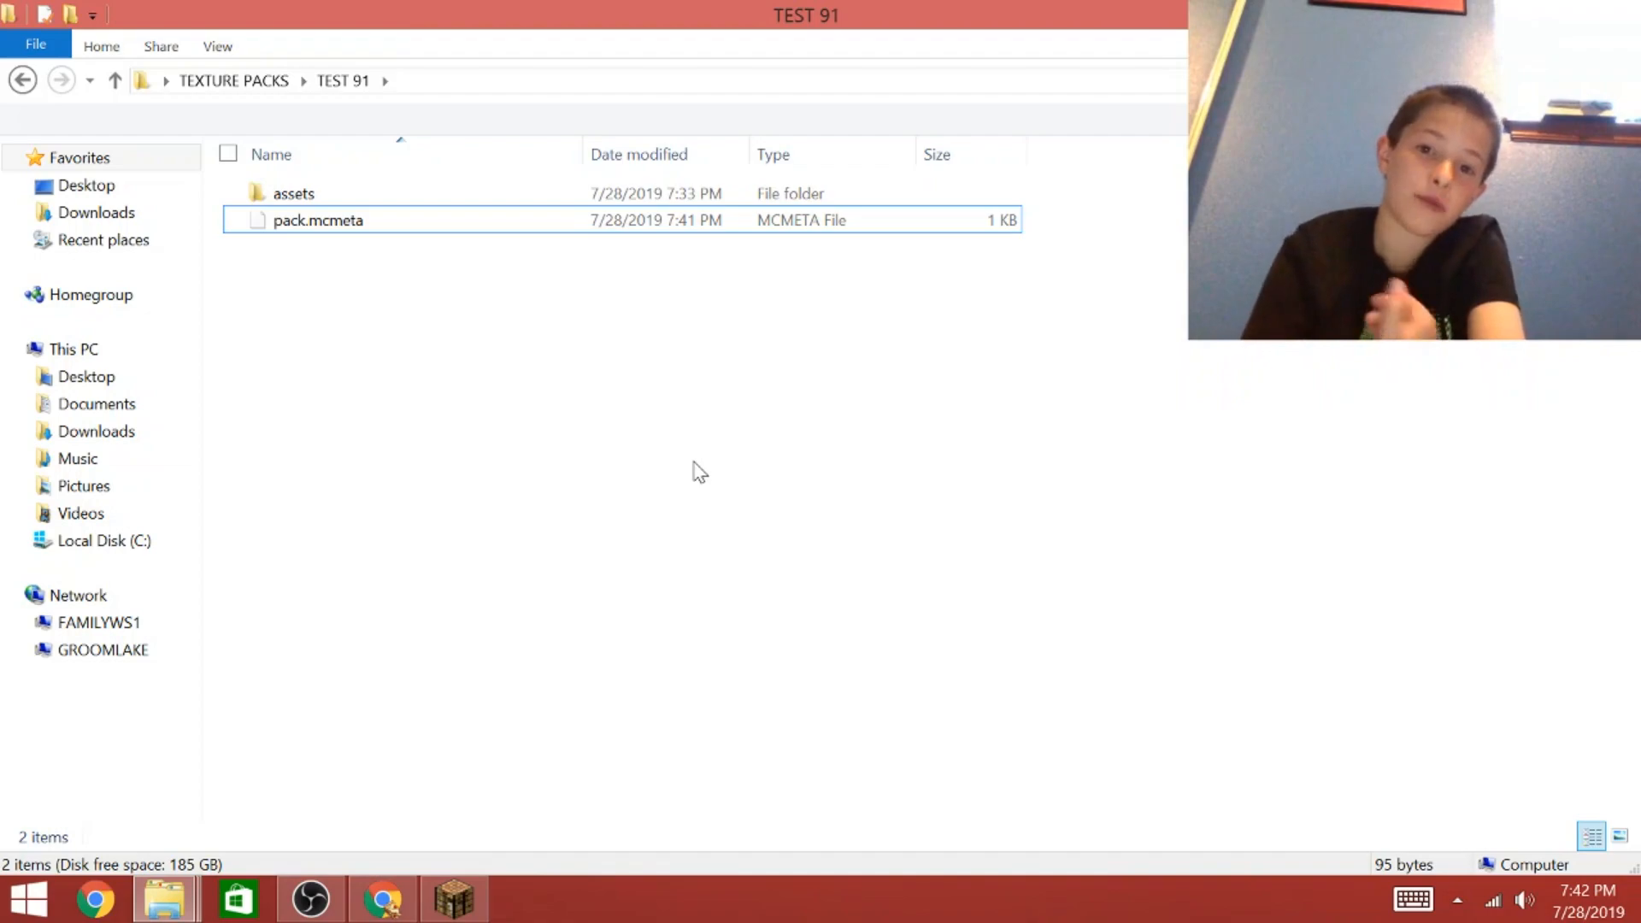
Copy the TEST 91 folder from the desktop's TEXTURE PACKS folder and close the folder window.
left_click(1533, 10)
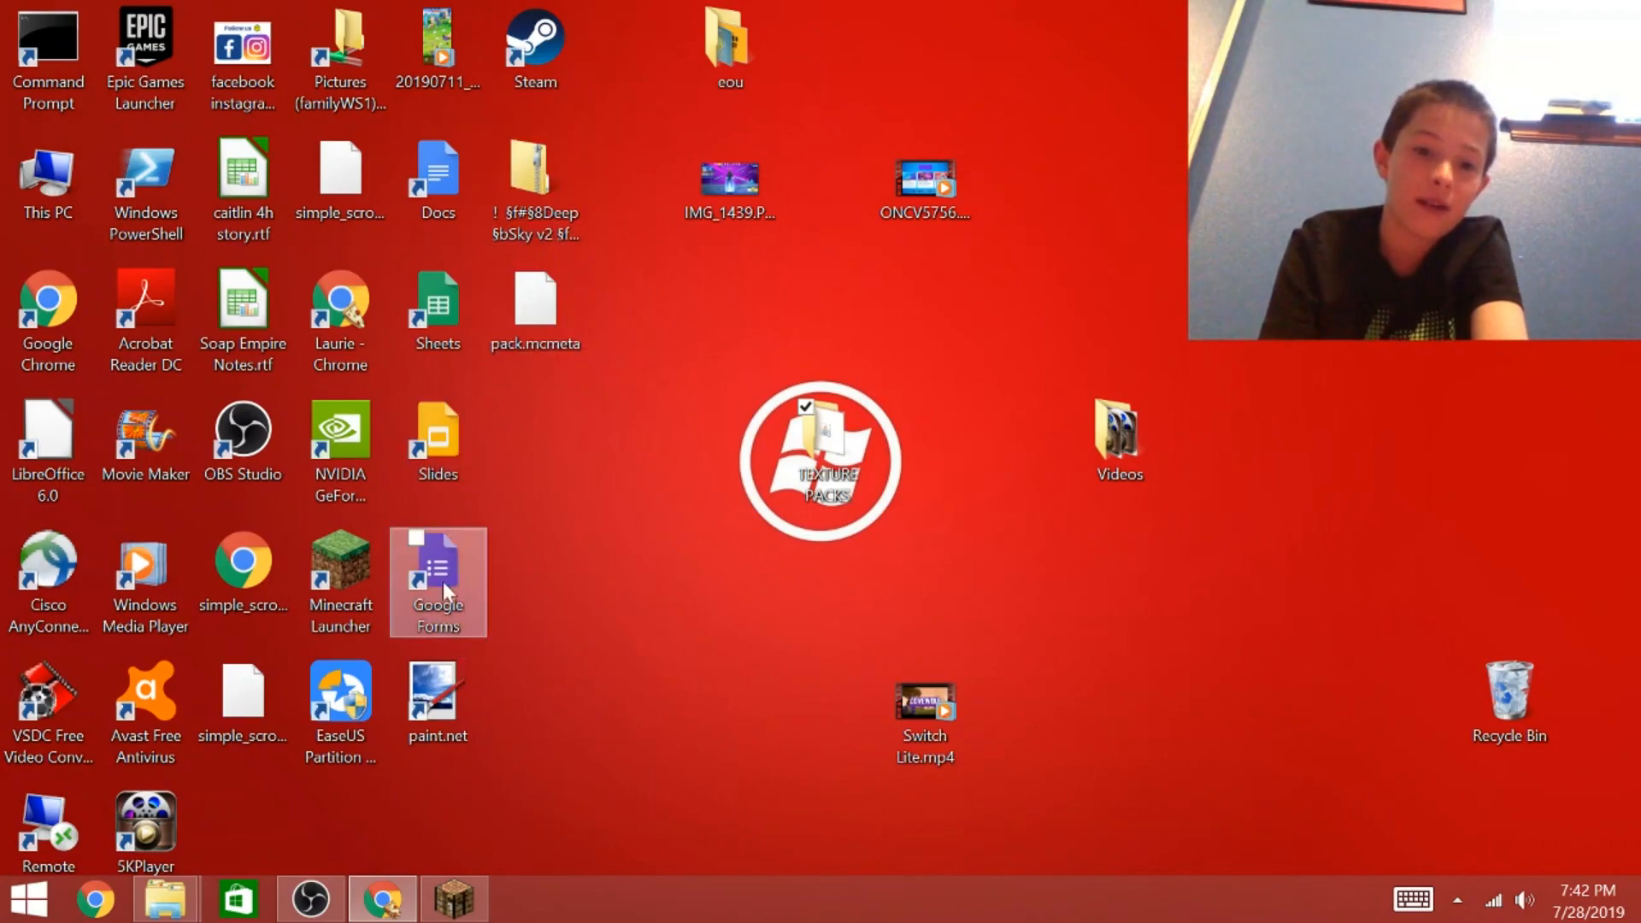
double_click(799, 430)
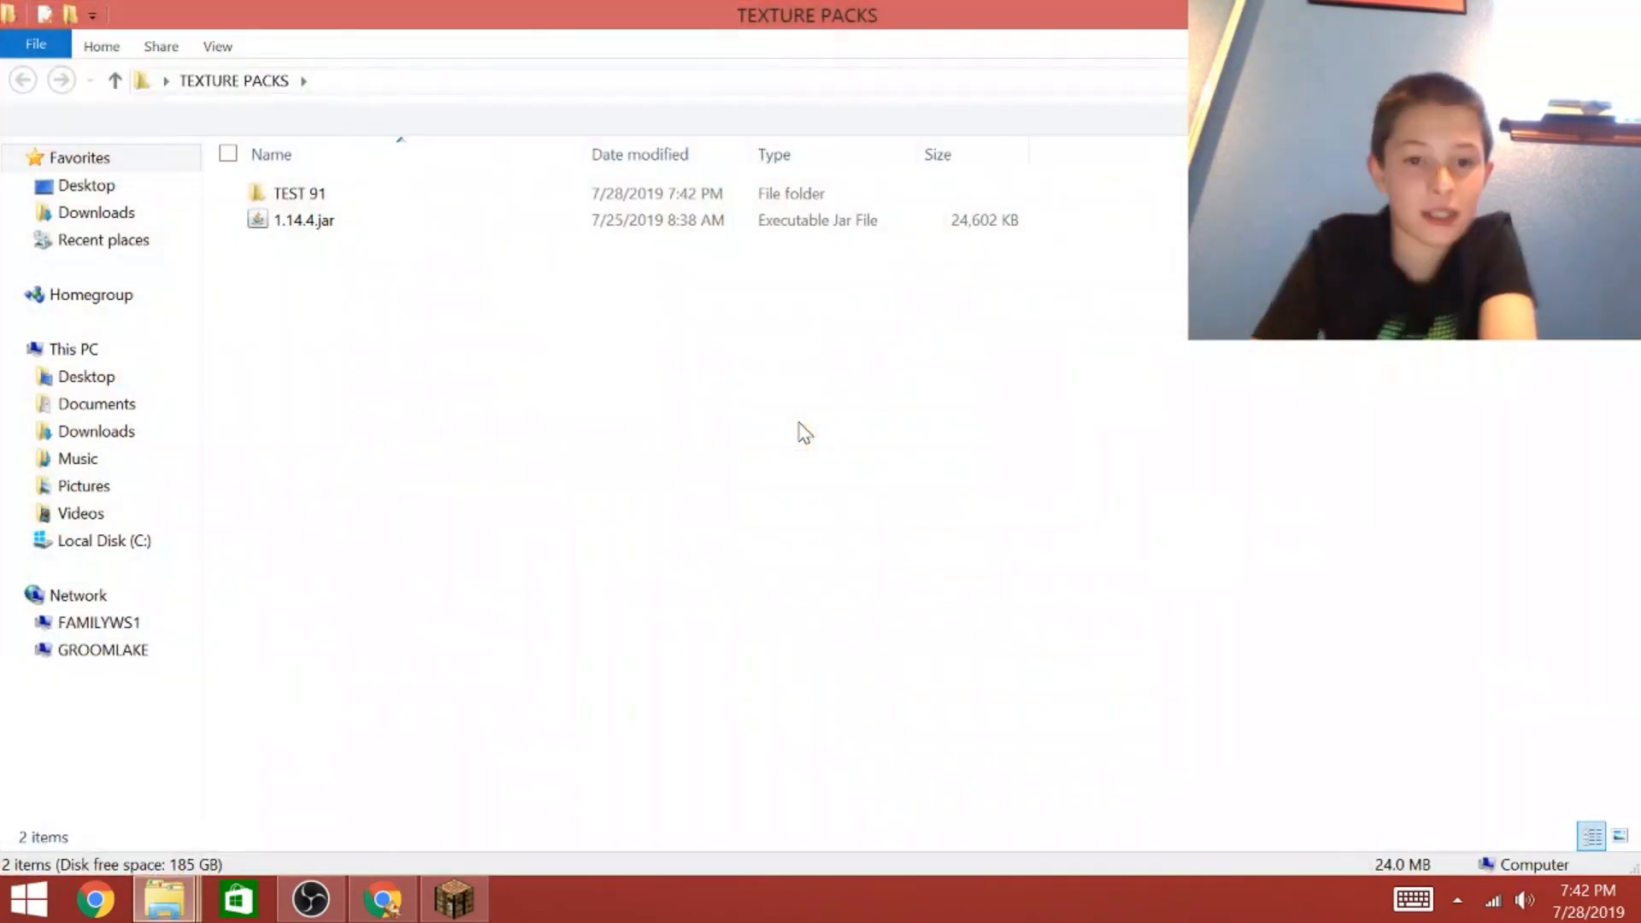
right_click(296, 201)
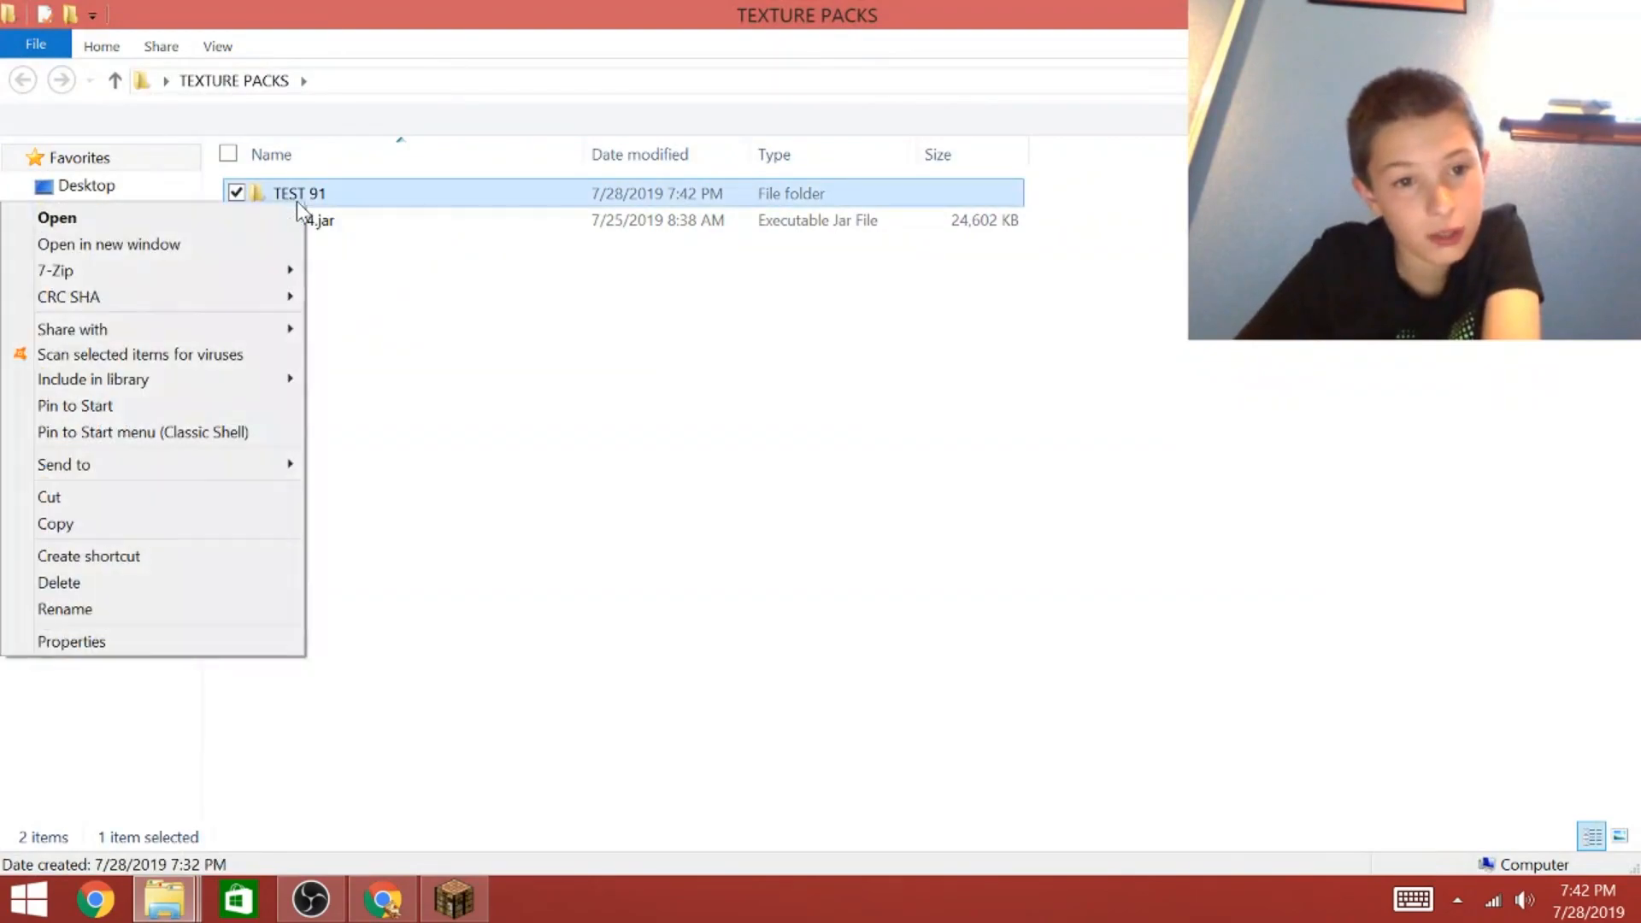
left_click(83, 525)
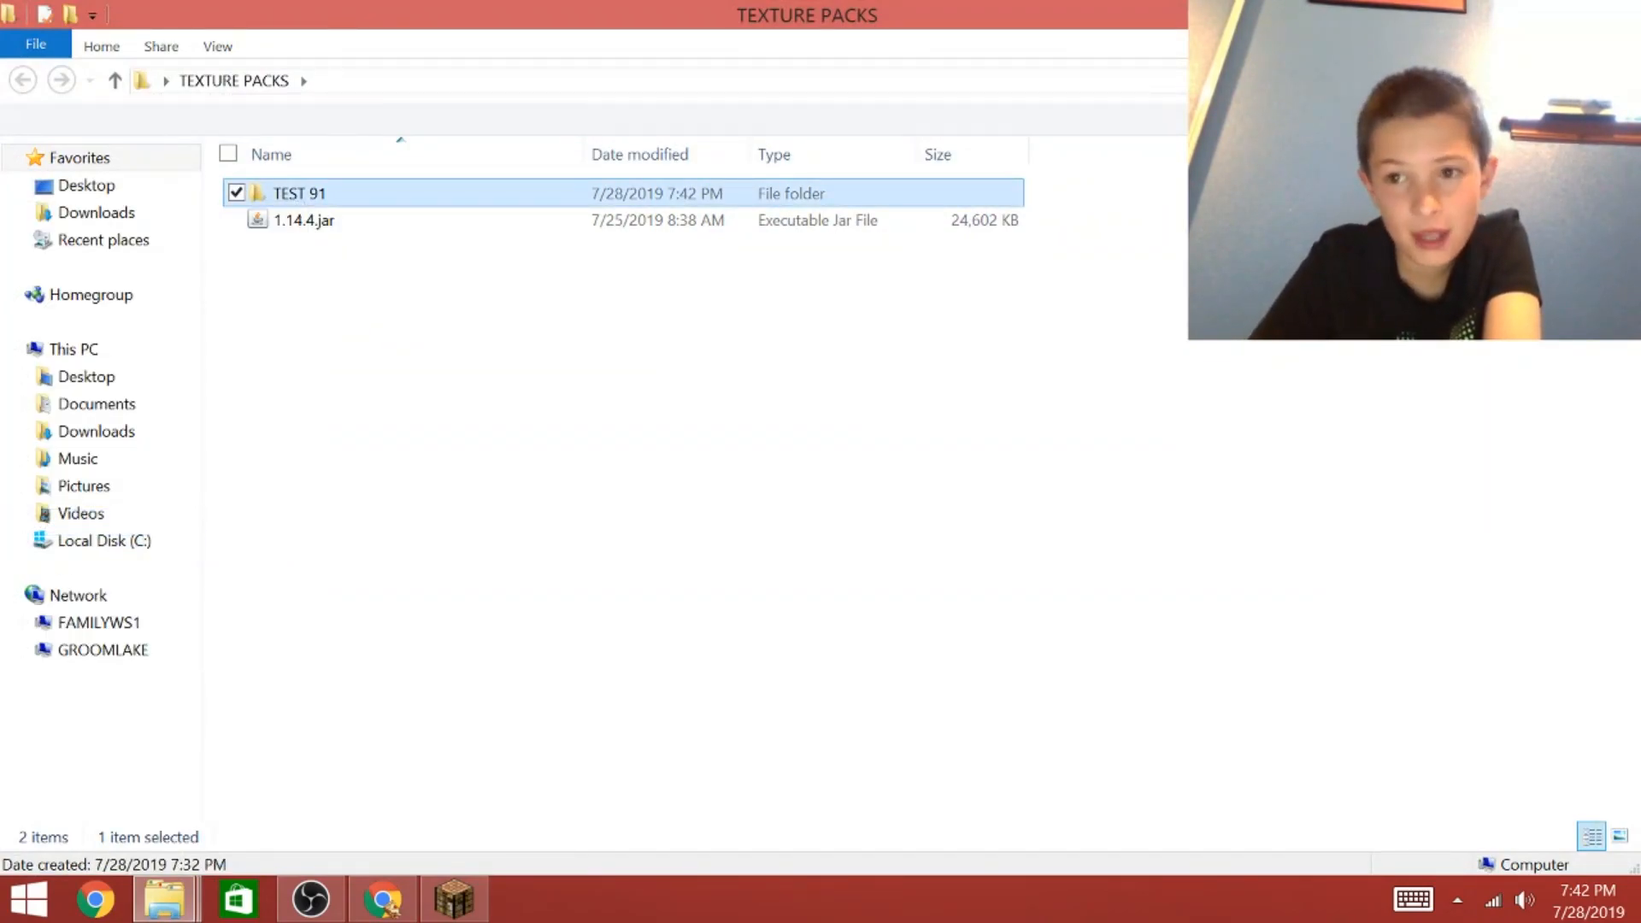
left_click(1533, 10)
Switch to Minecraft 1.14.4 and load the existing singleplayer world named world.
left_click(454, 899)
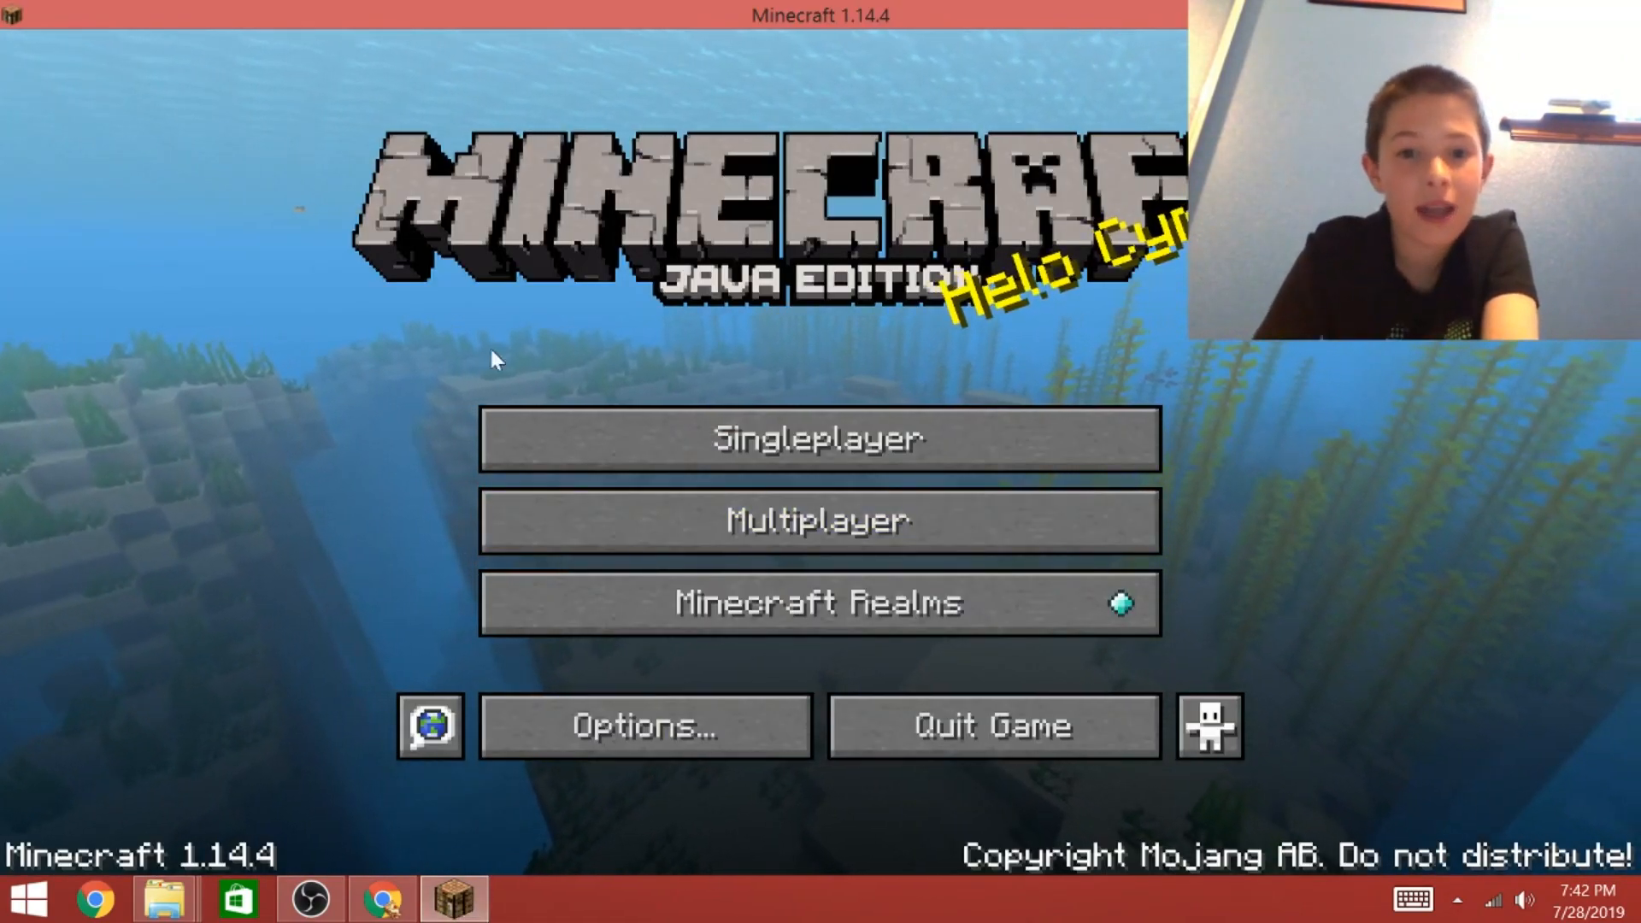
left_click(765, 444)
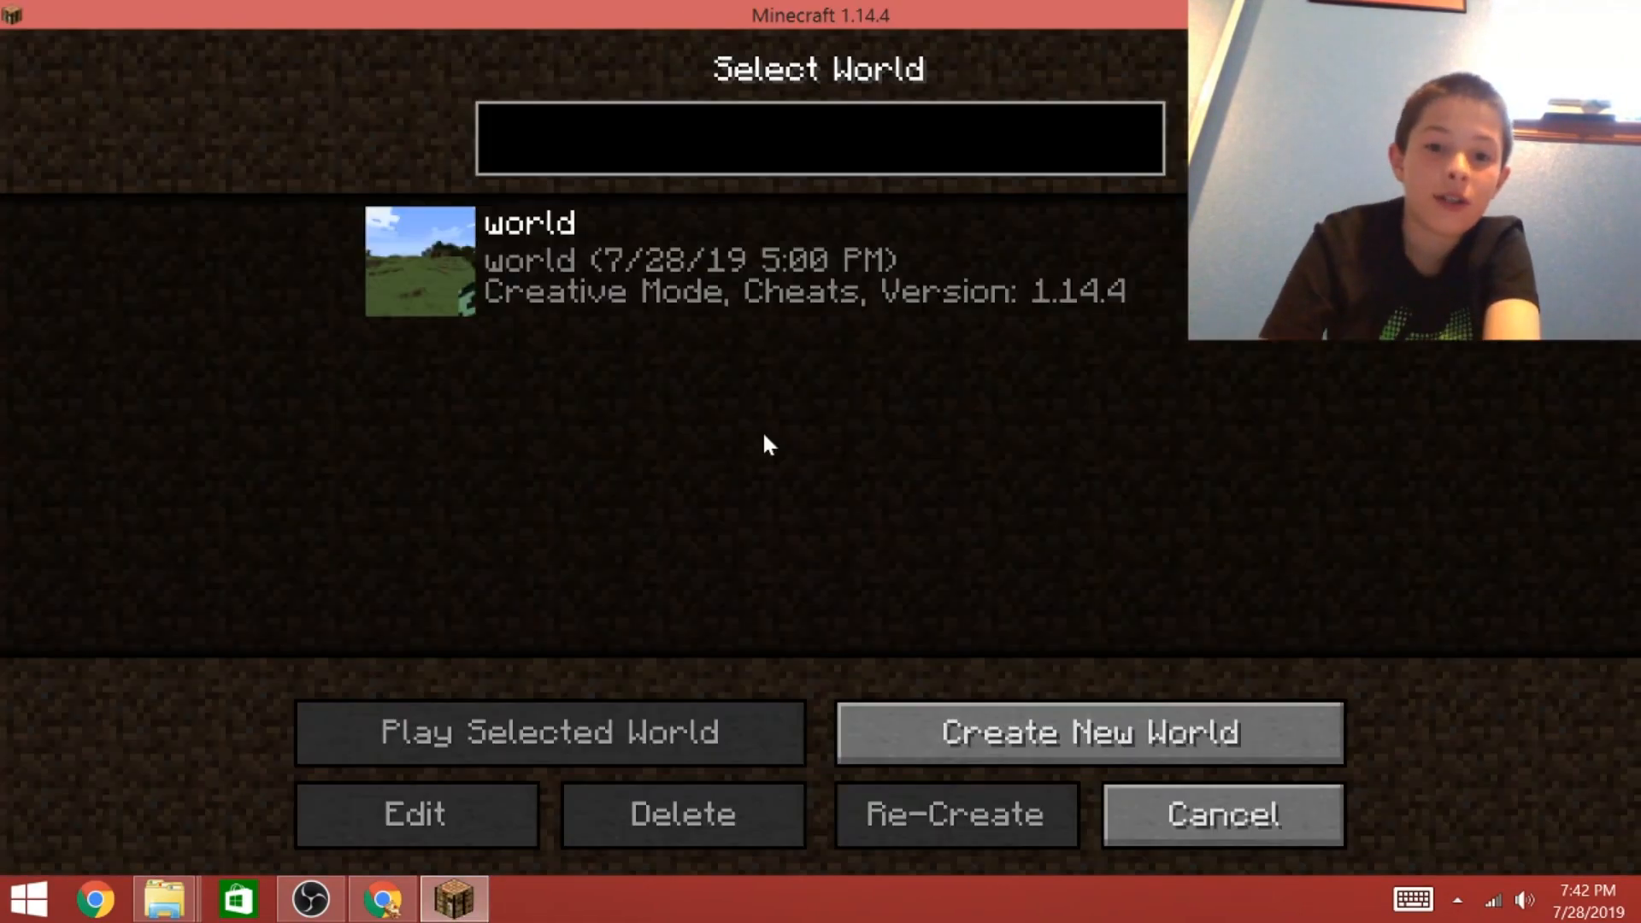
left_click(655, 295)
left_click(419, 737)
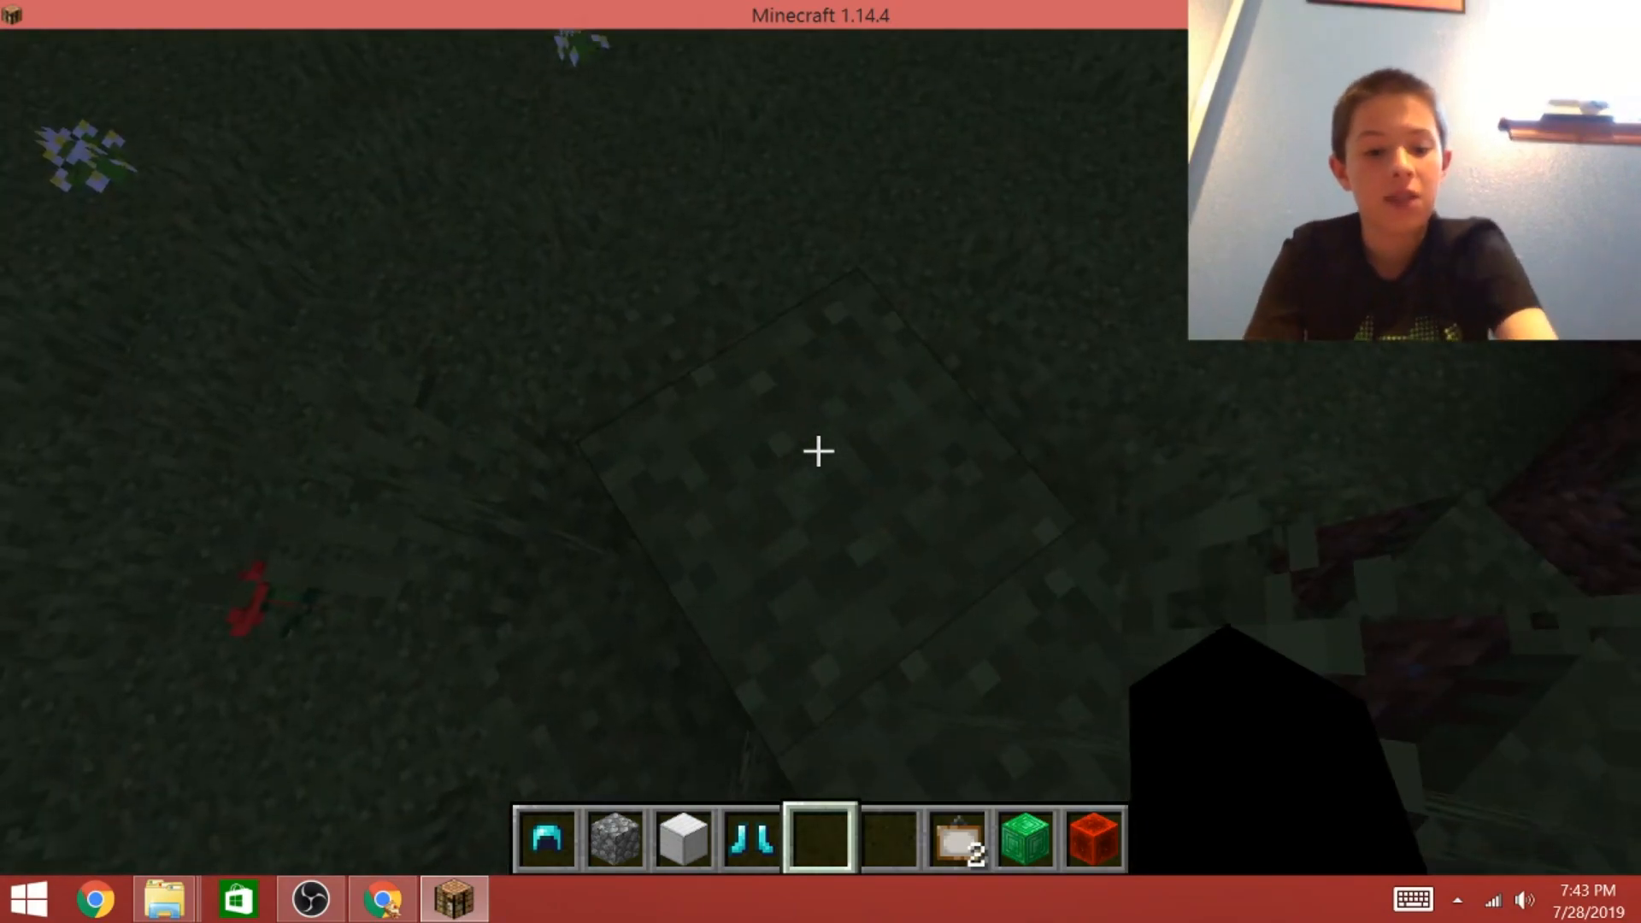
Open the game's resource pack selection from the options and remove TEST 1000 from the selected packs.
key("Escape")
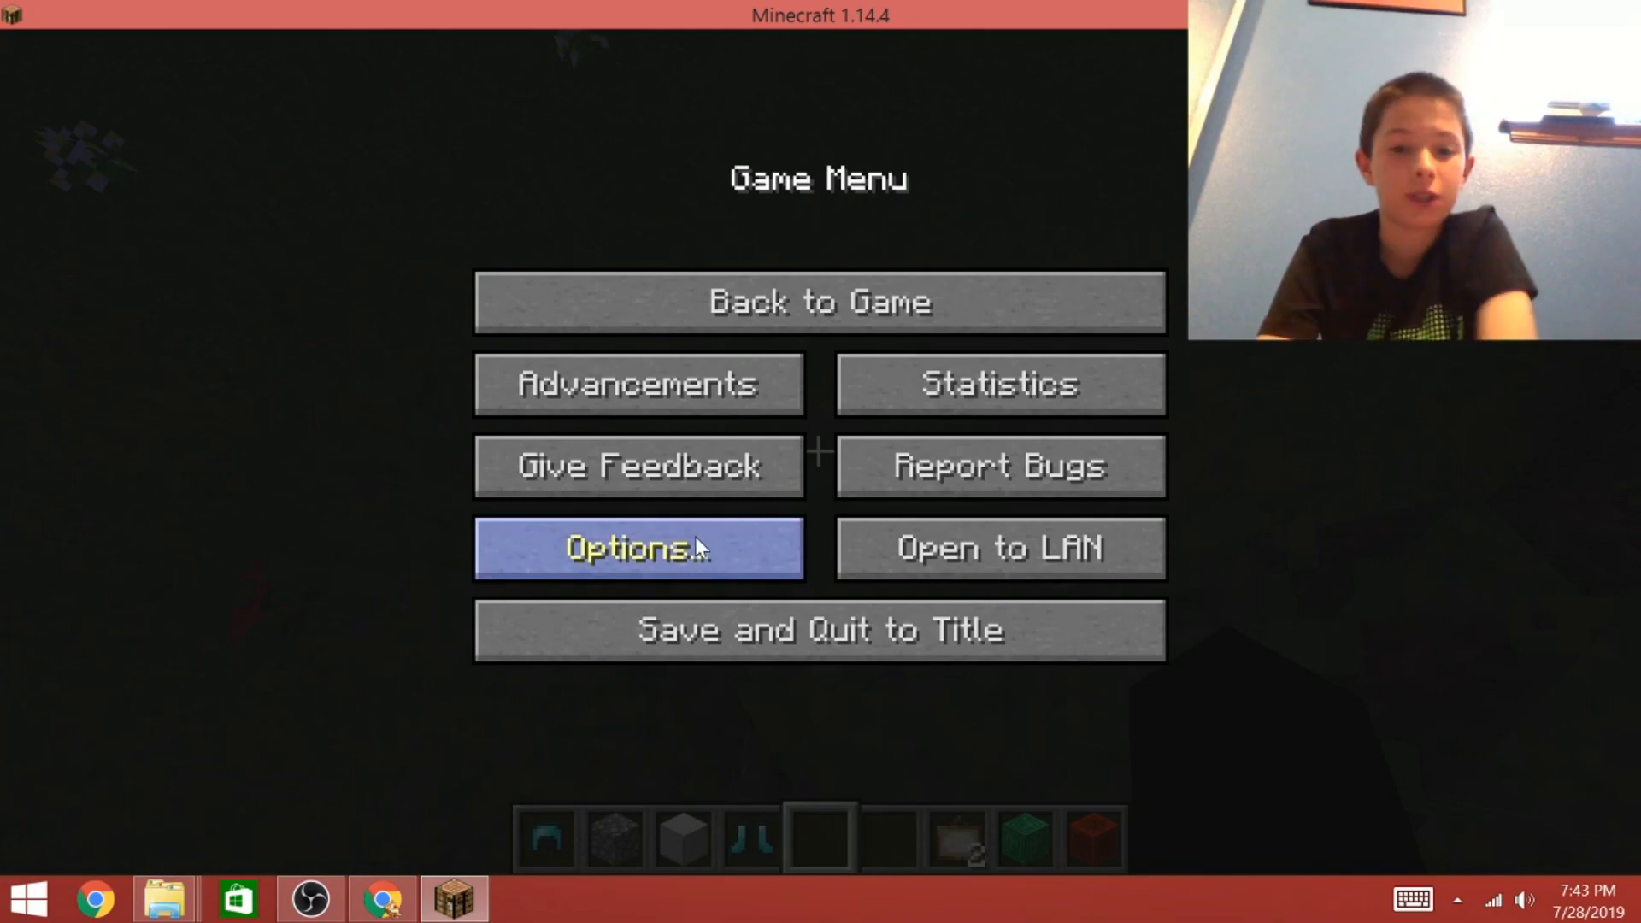
left_click(688, 562)
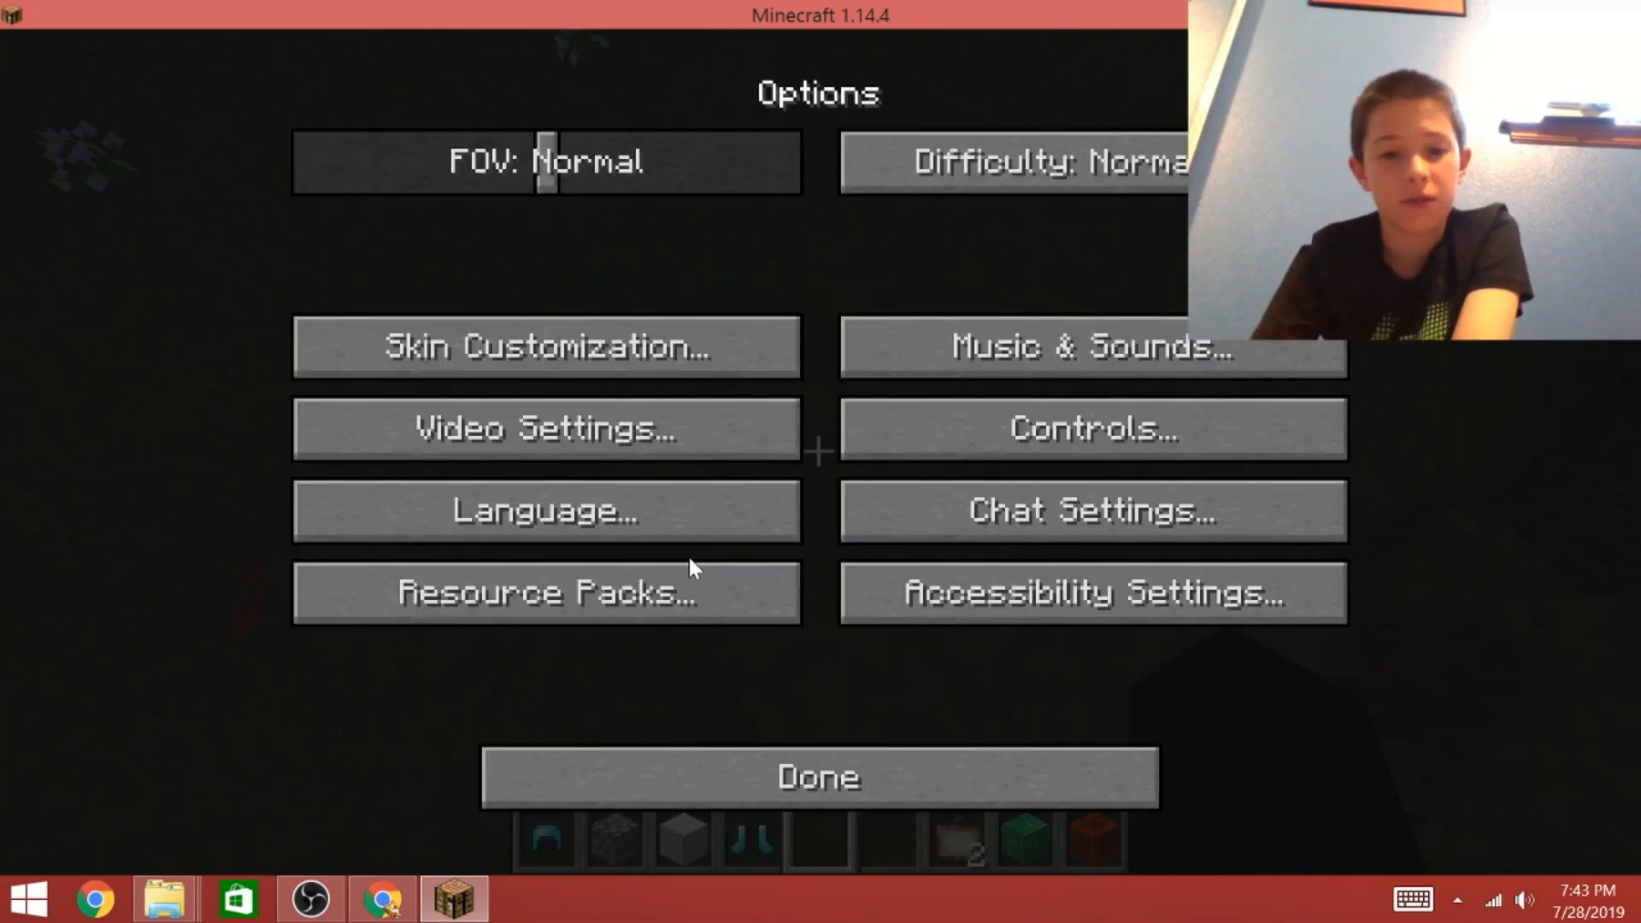
left_click(689, 568)
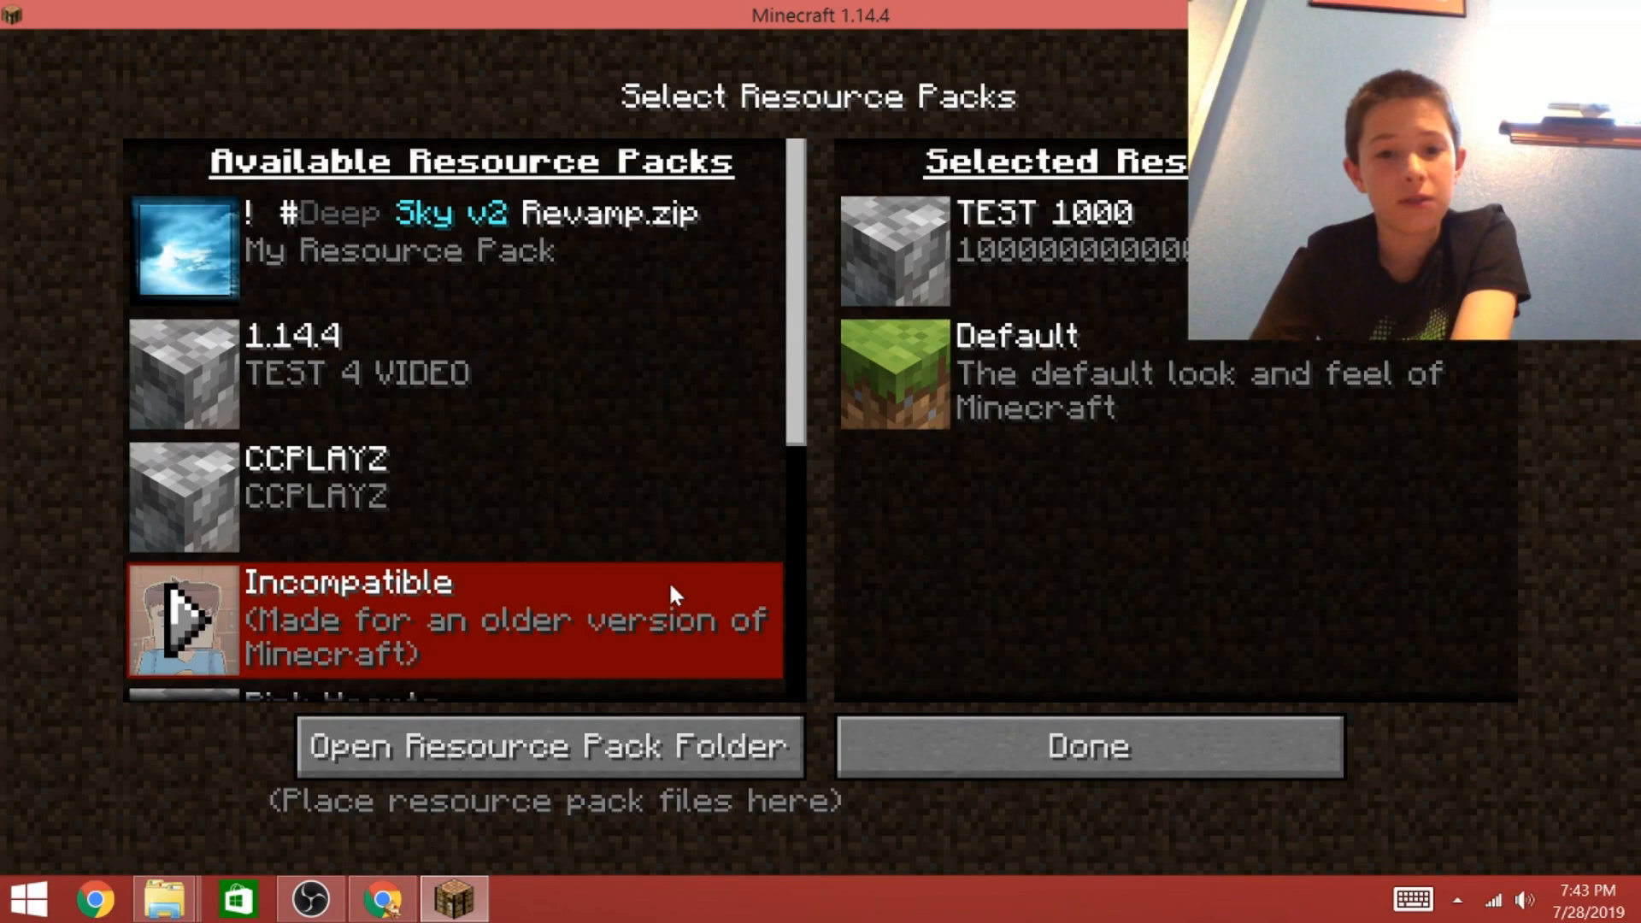
left_click(863, 248)
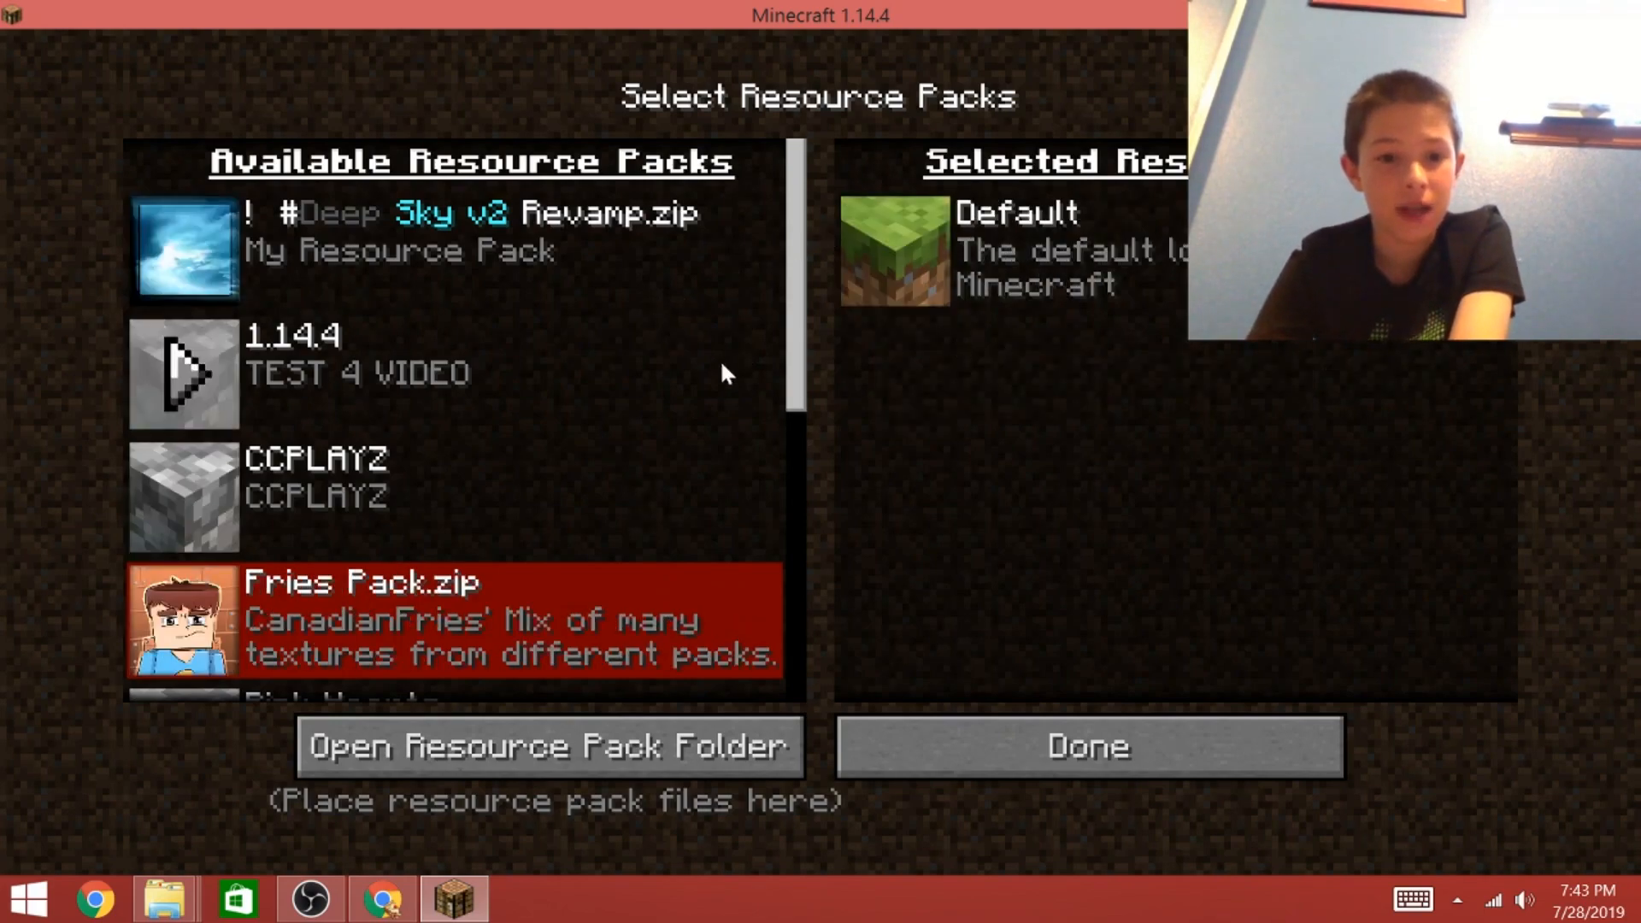
Paste the copied TEST 91 folder into the game's resourcepacks folder and close the folder window.
left_click(513, 746)
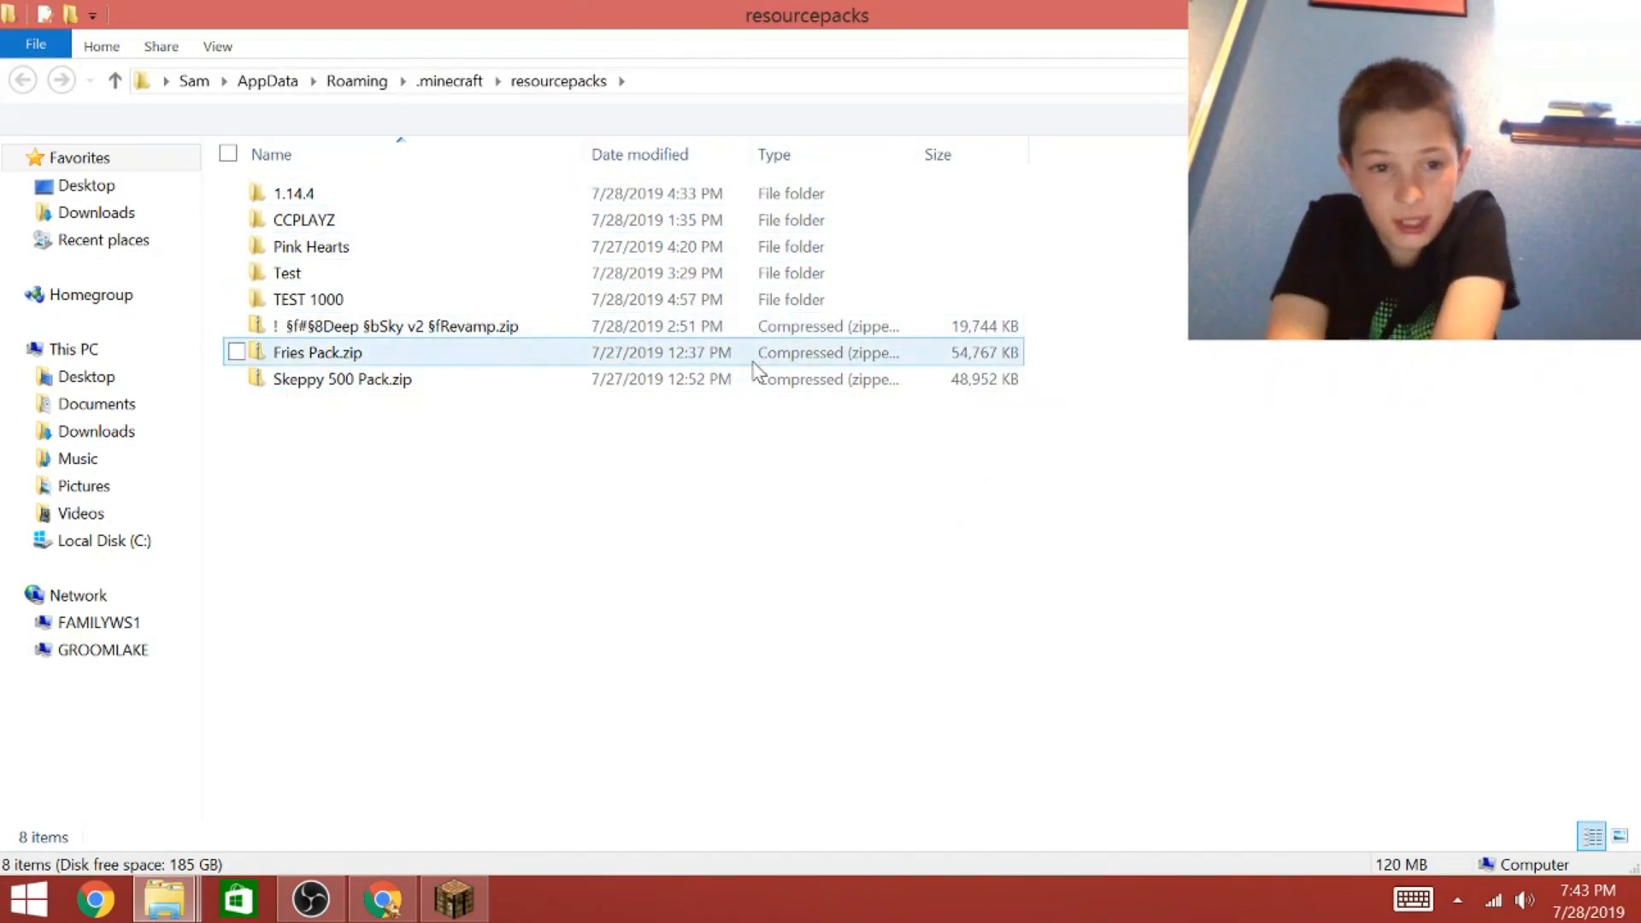
right_click(748, 491)
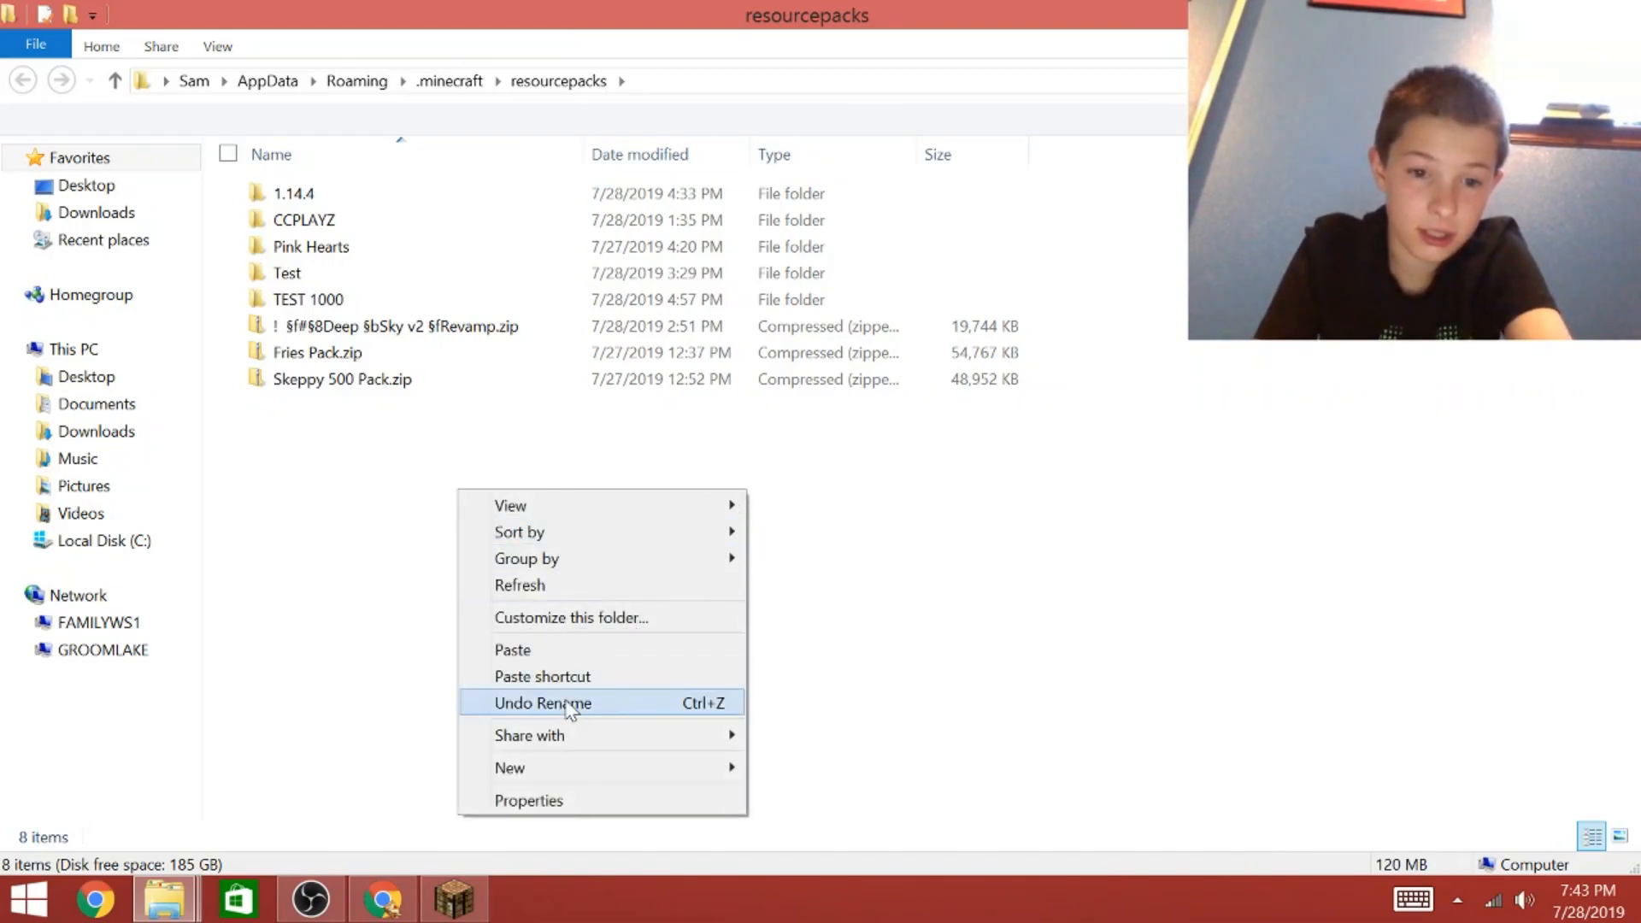
left_click(579, 648)
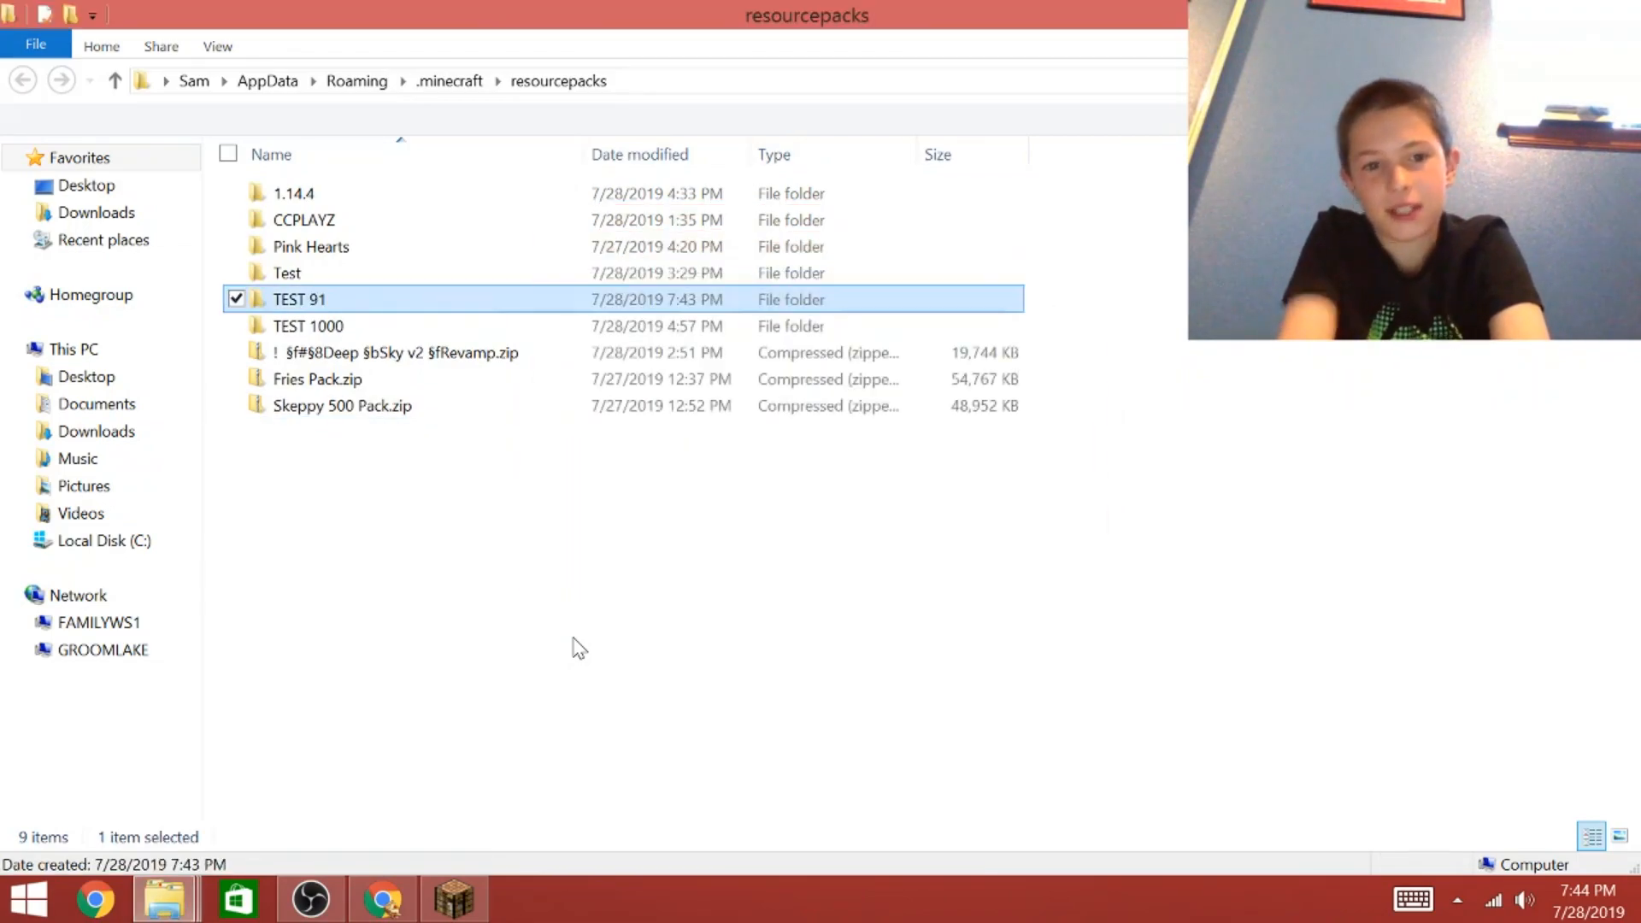
left_click(1609, 12)
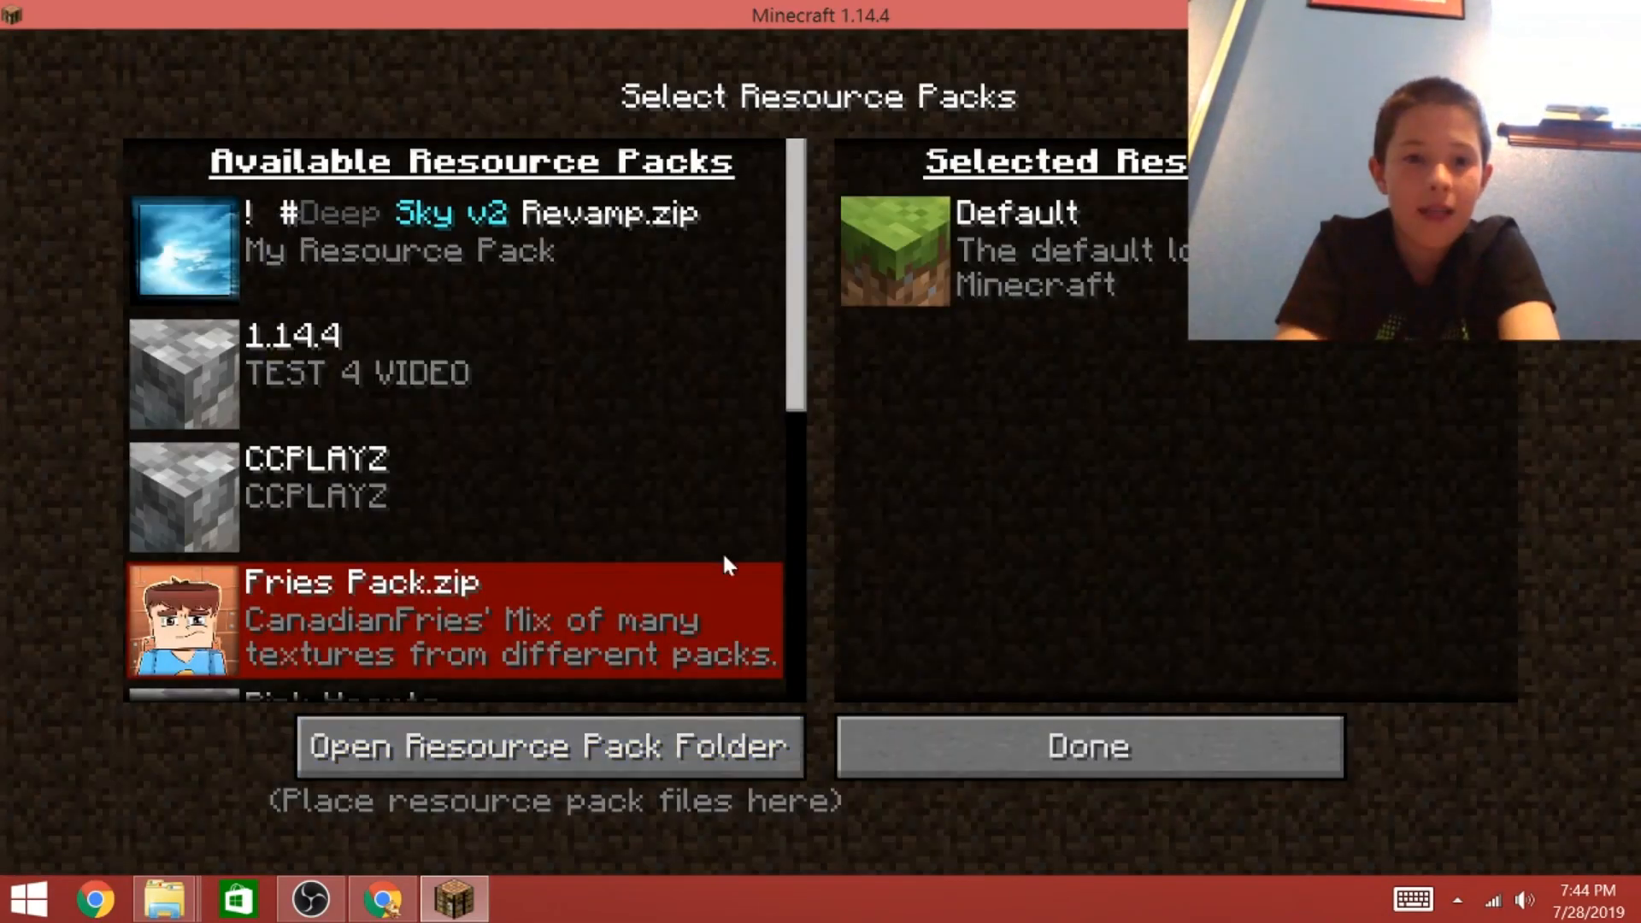
Reload the resource pack list, move TEST 91 into the selected packs, apply it and return to the world.
left_click(911, 752)
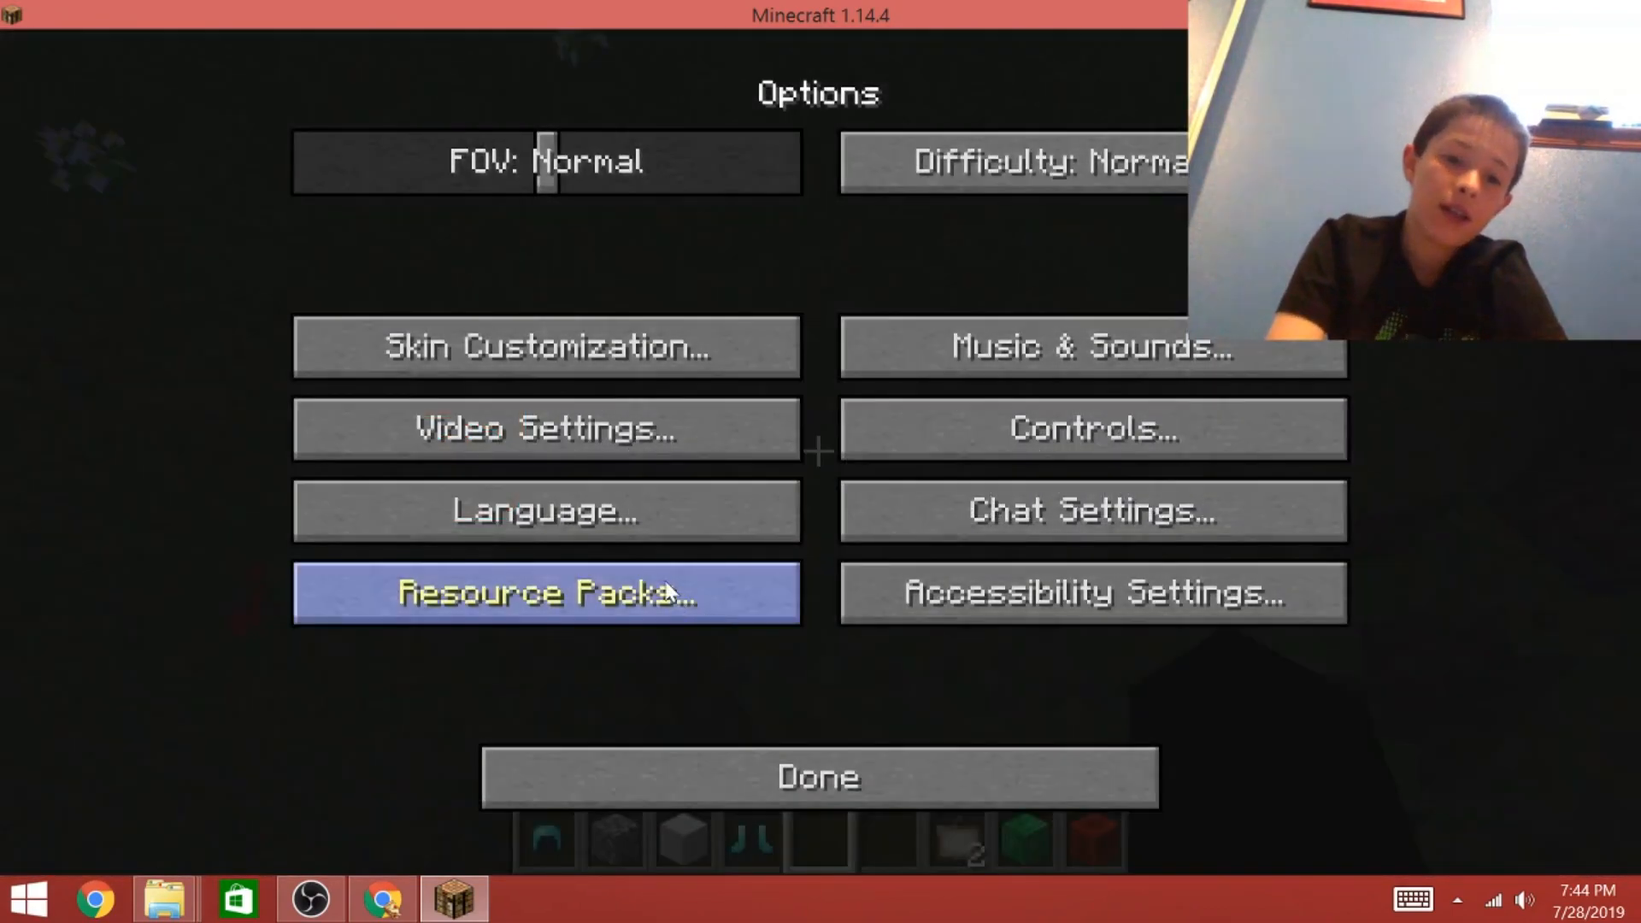
left_click(668, 590)
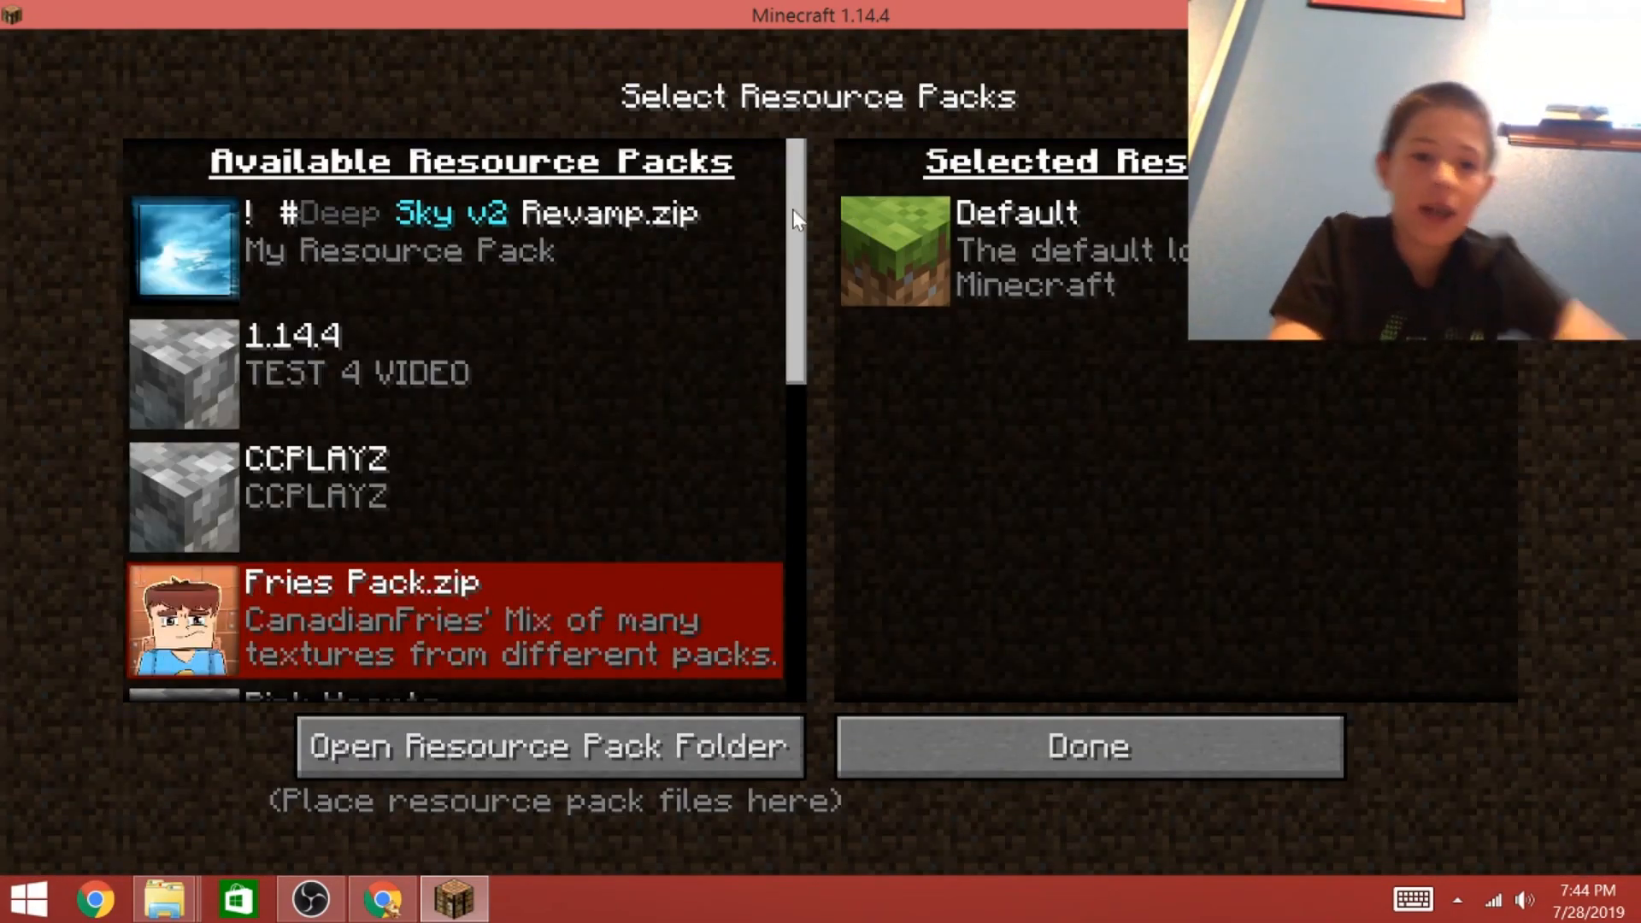
left_click_drag(793, 243, 787, 508)
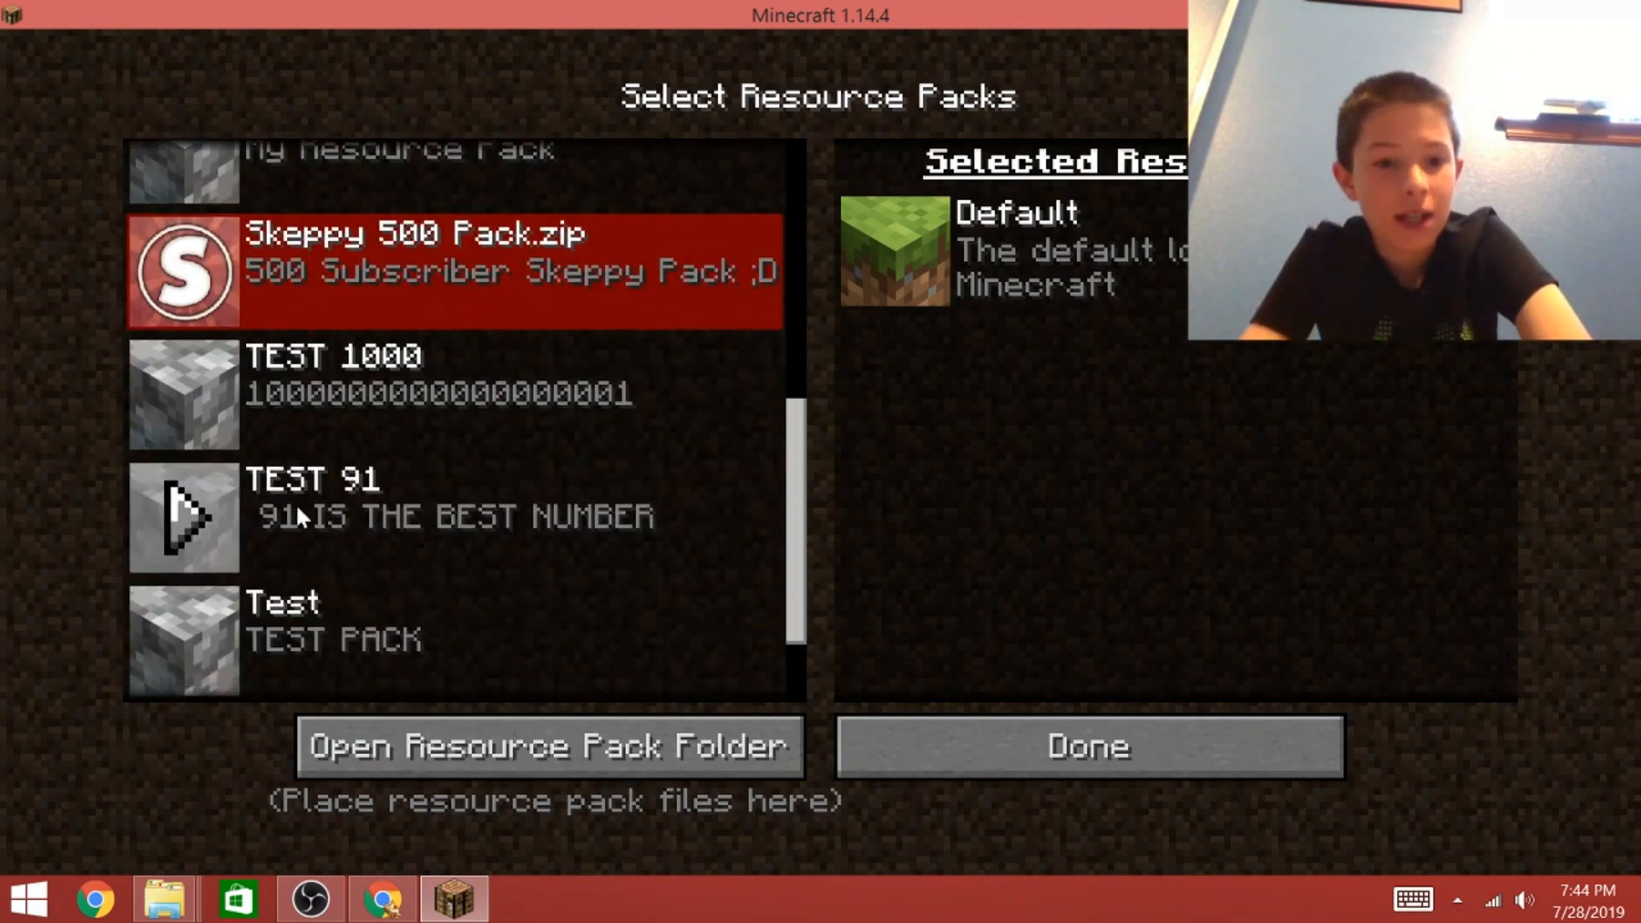
left_click(180, 502)
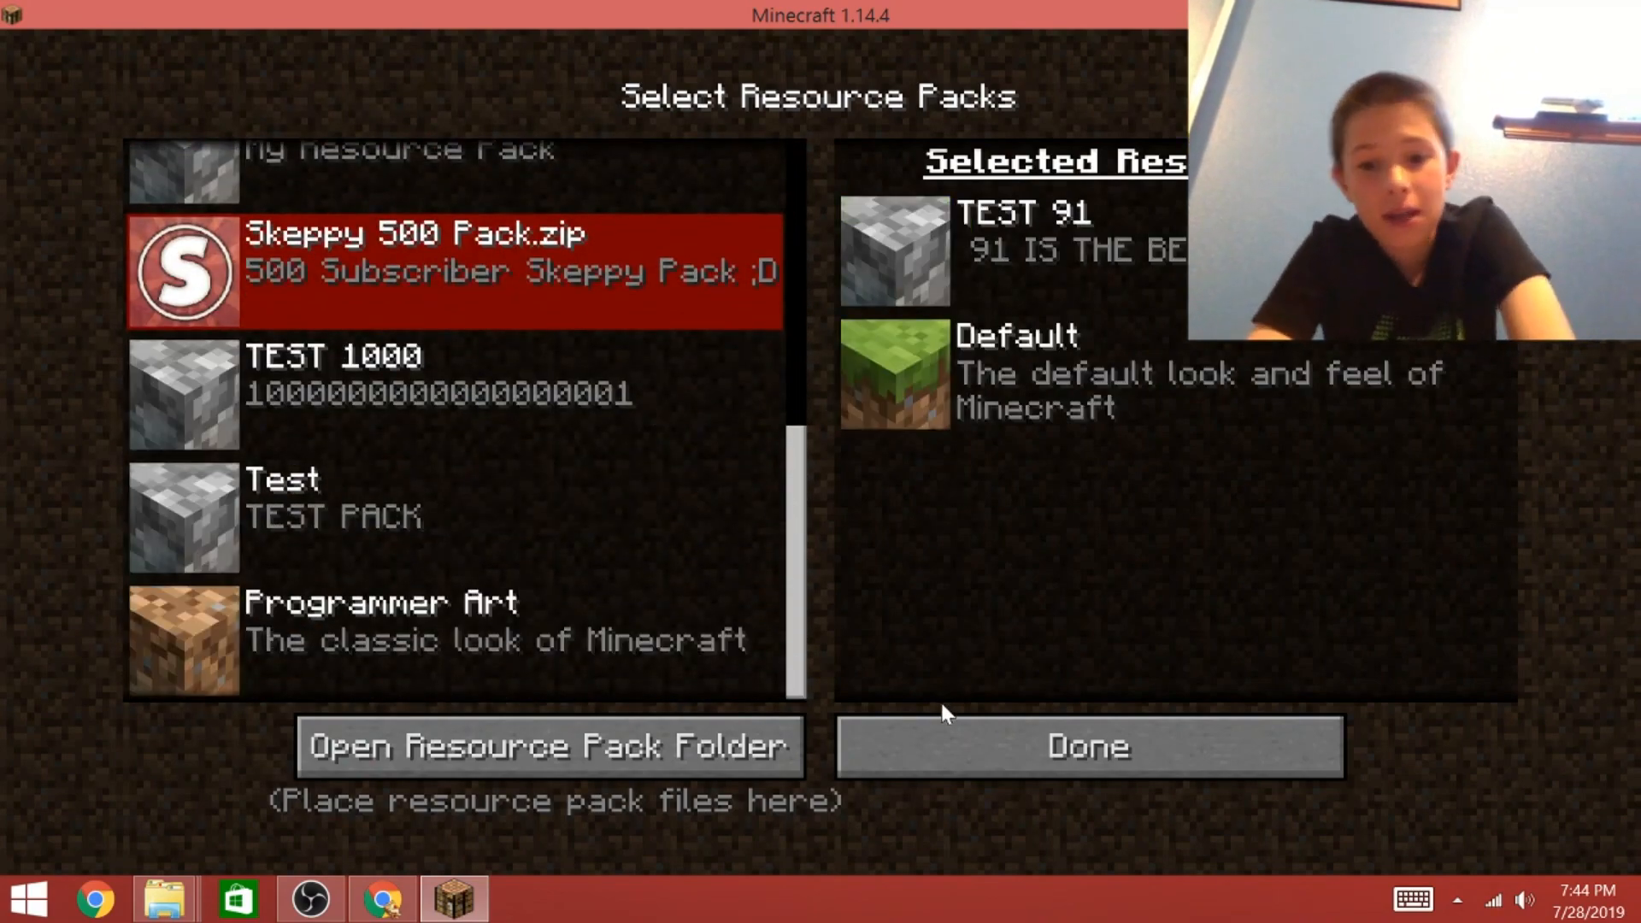
left_click(932, 750)
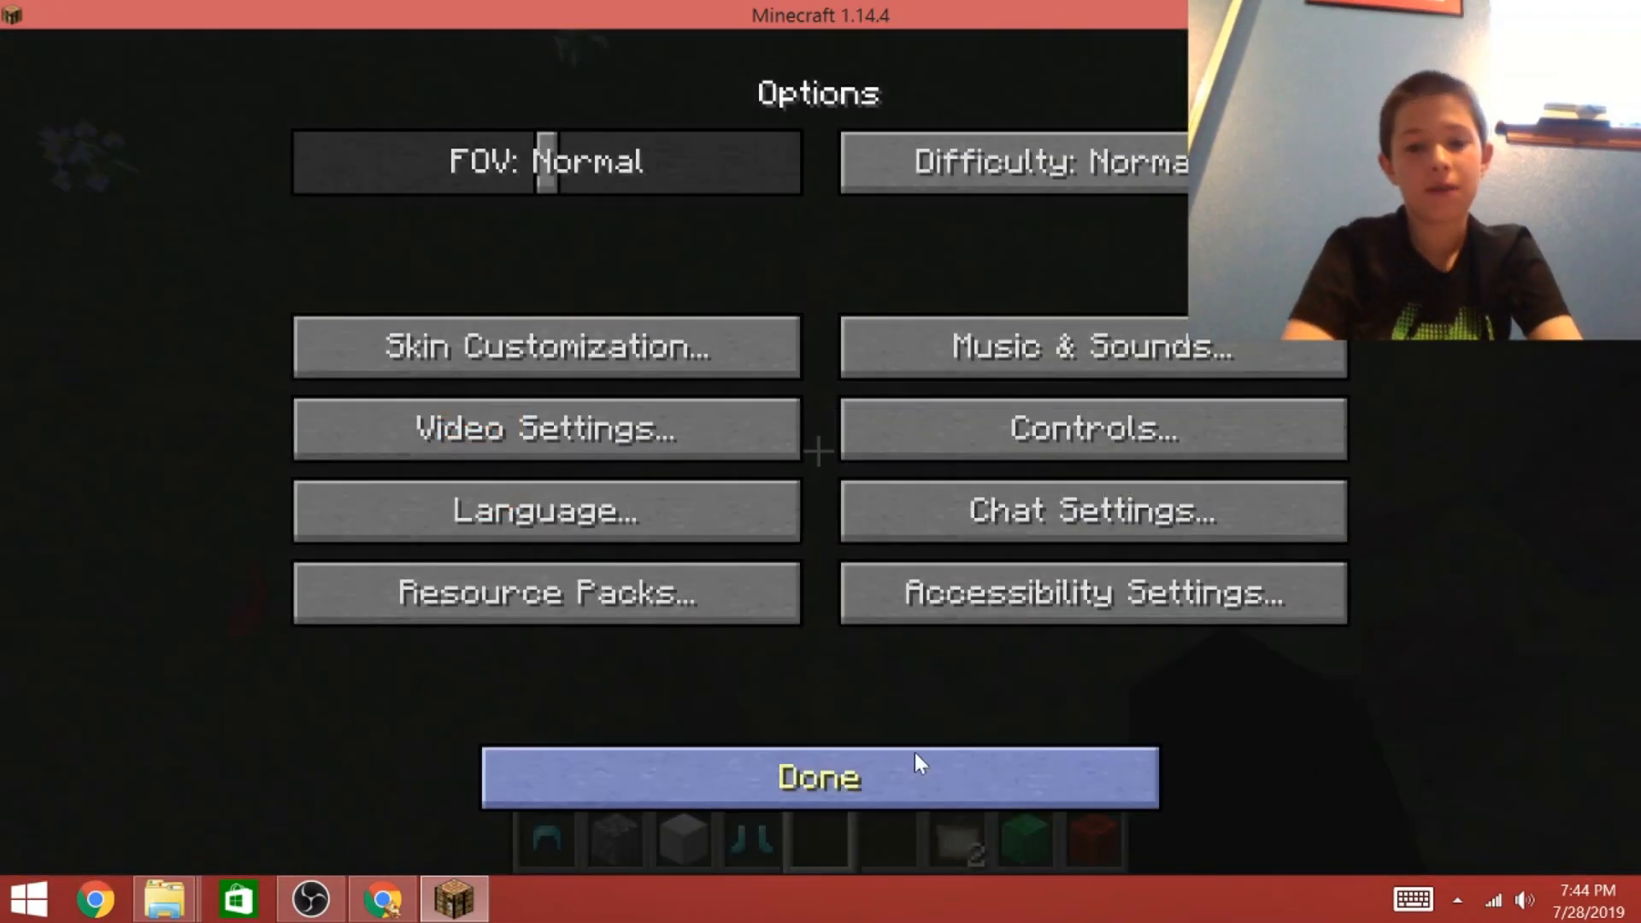
left_click(915, 752)
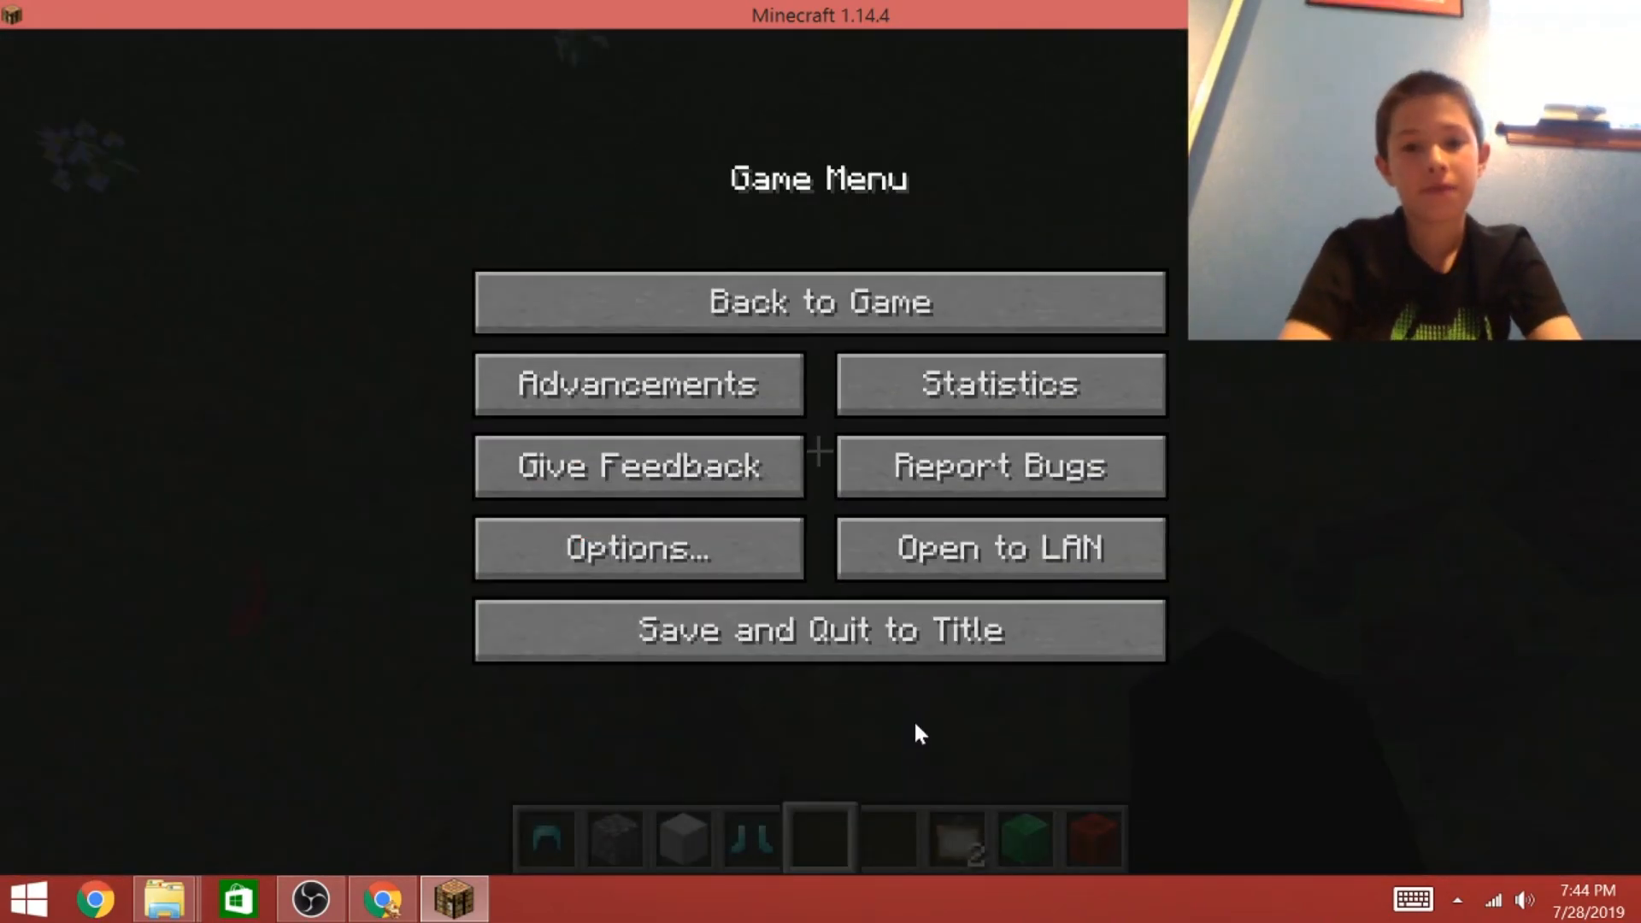
left_click(821, 297)
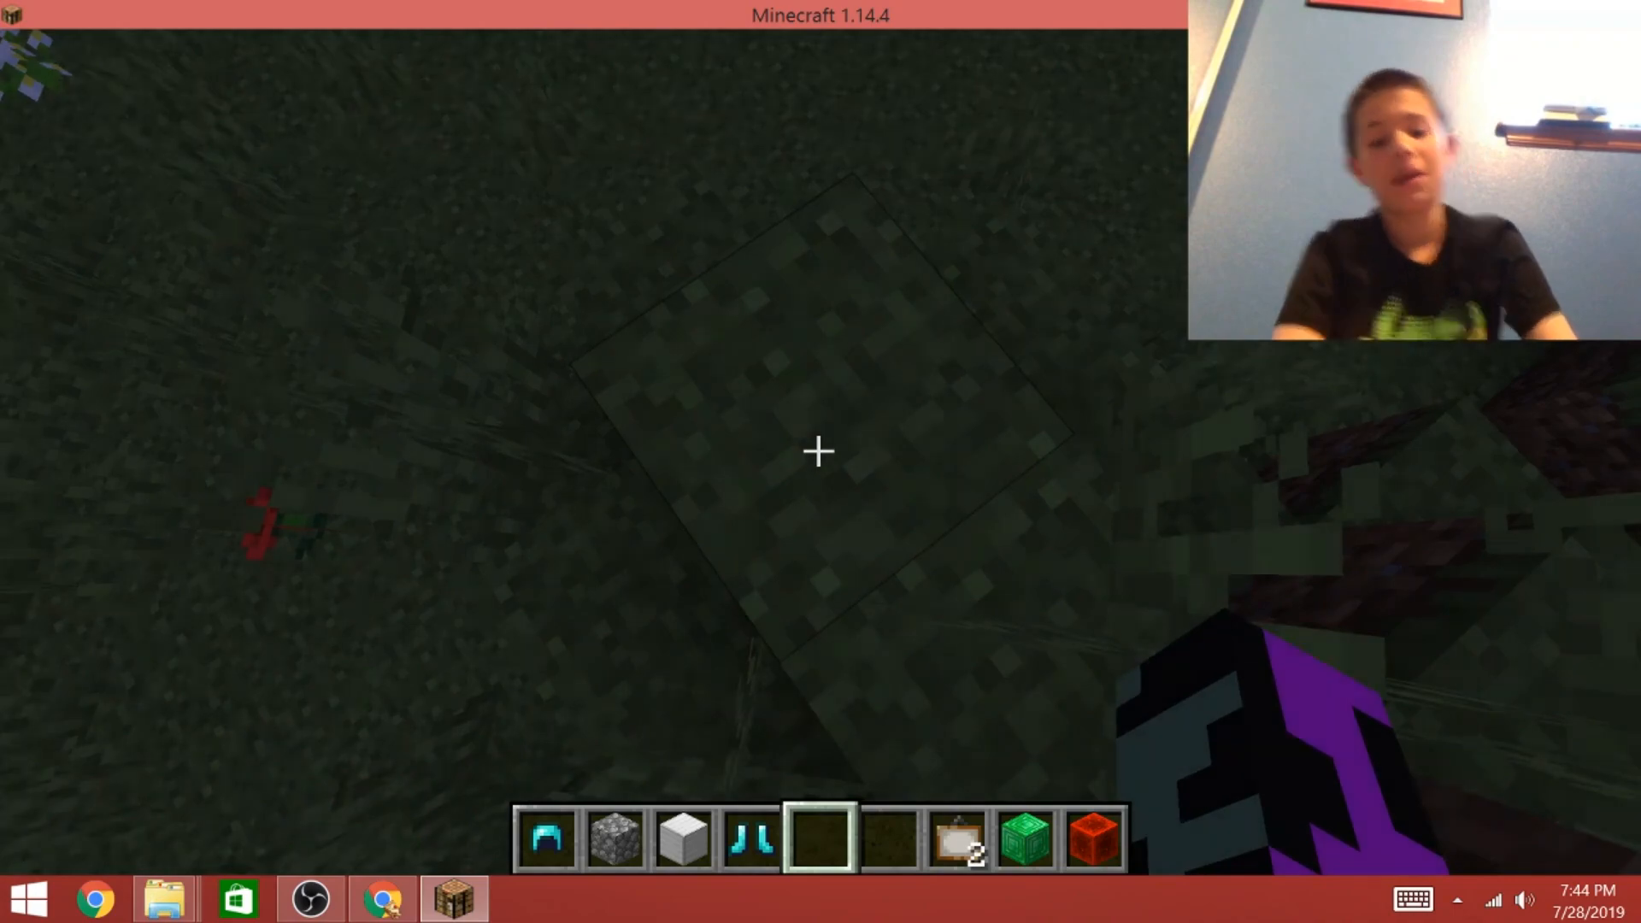
Set the world time to noon with the /time set command and walk up to the repainted blocks.
left_click(818, 451)
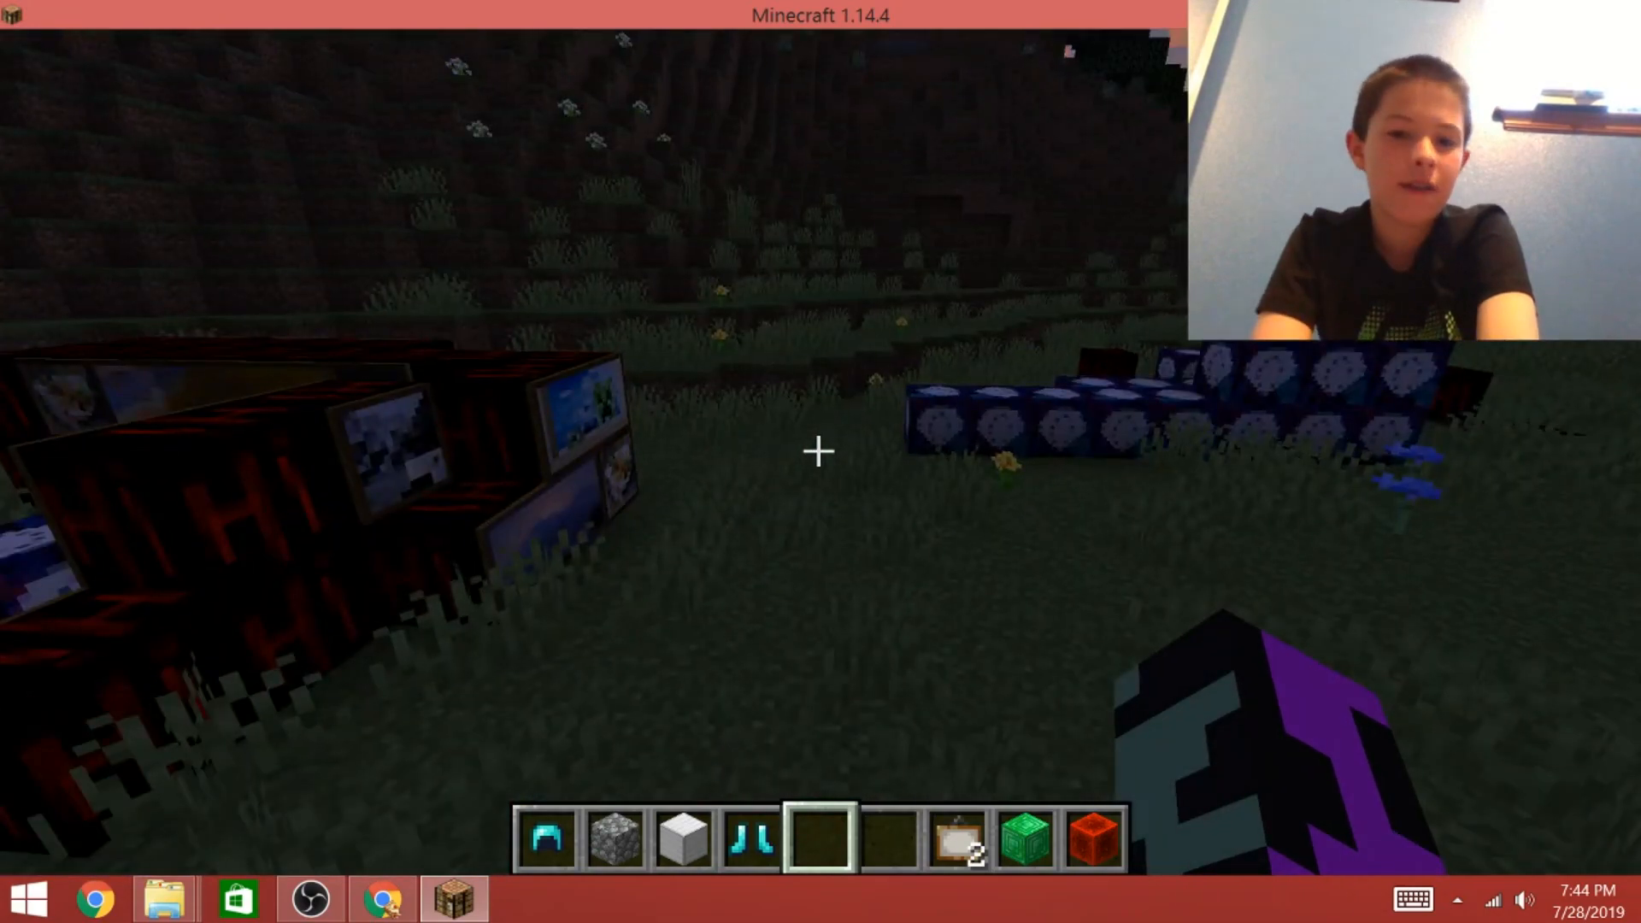
type("/time ")
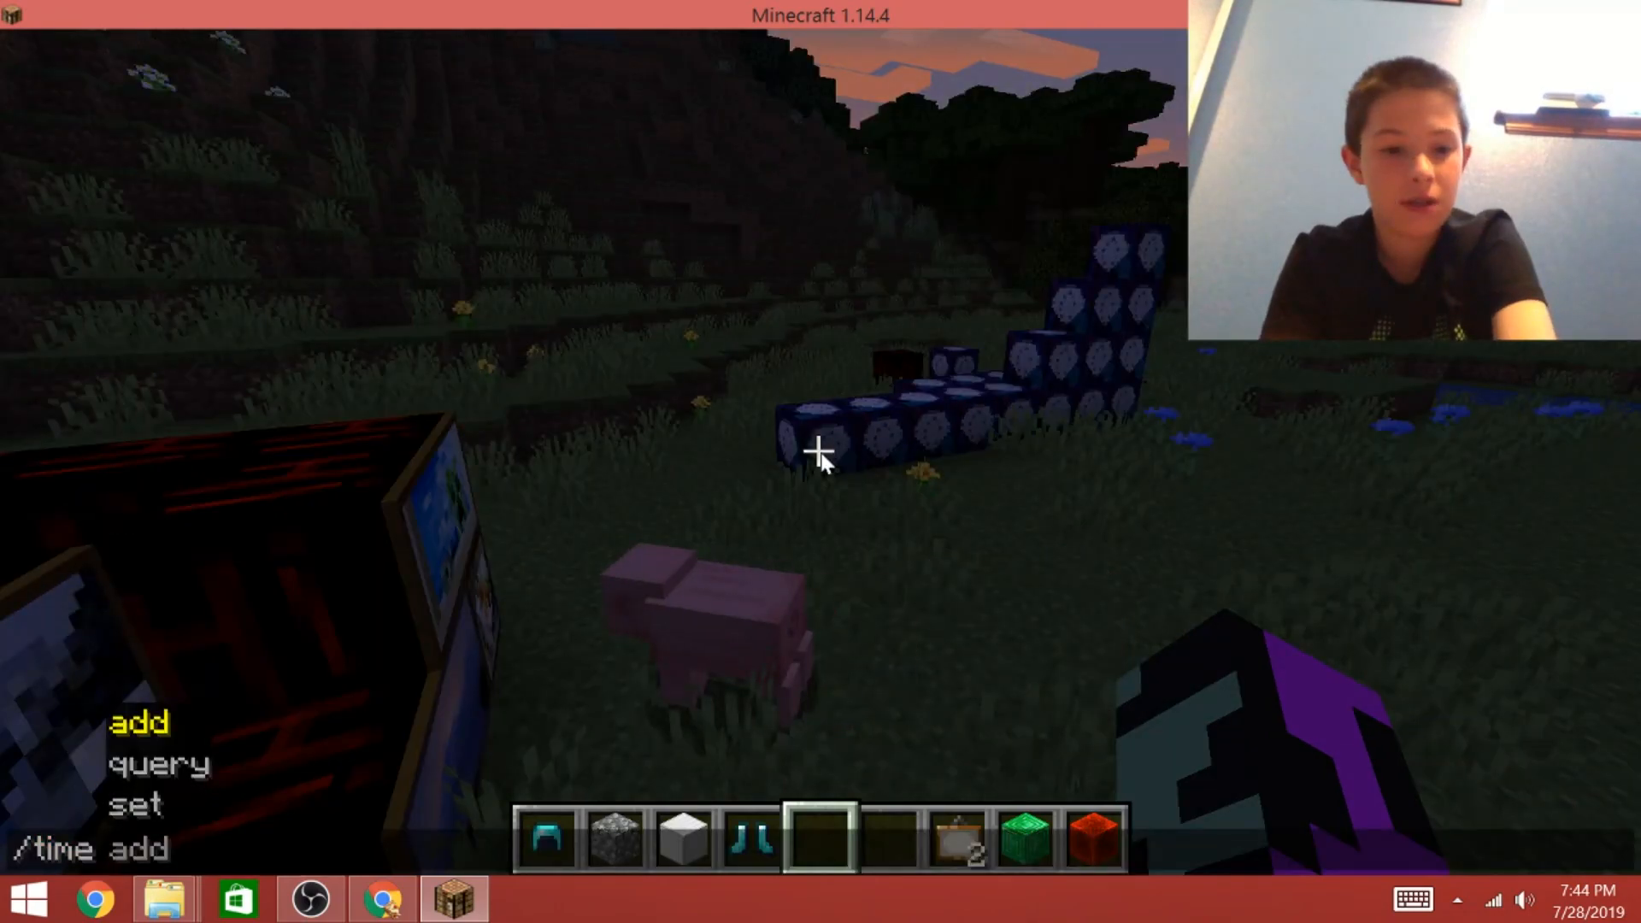
type("set")
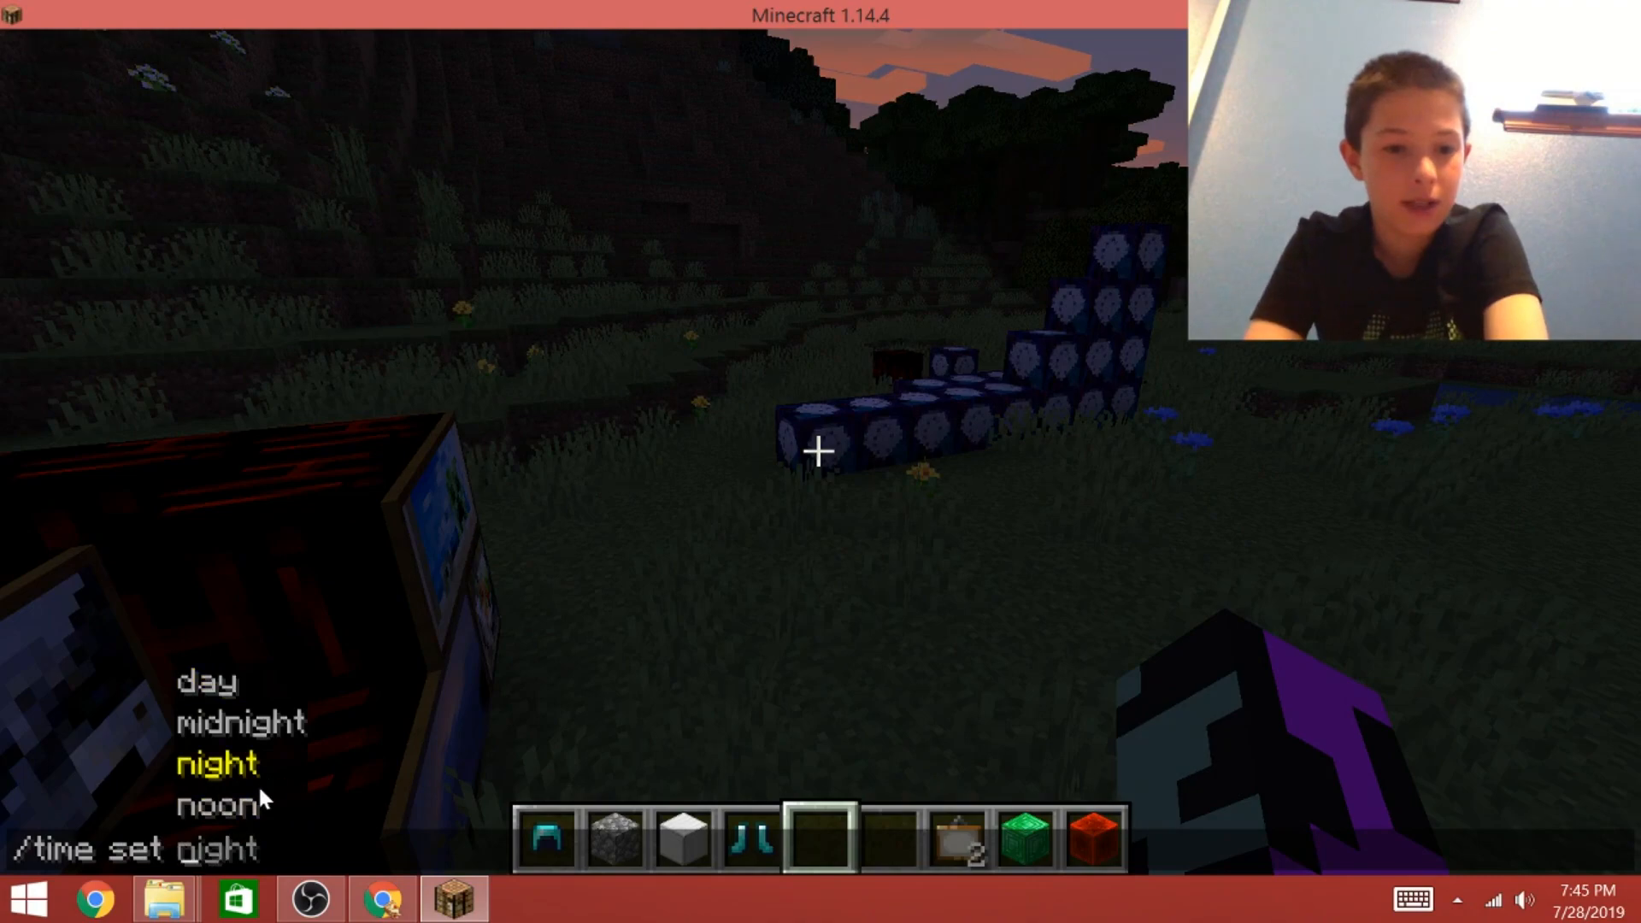
left_click(259, 789)
key("Return")
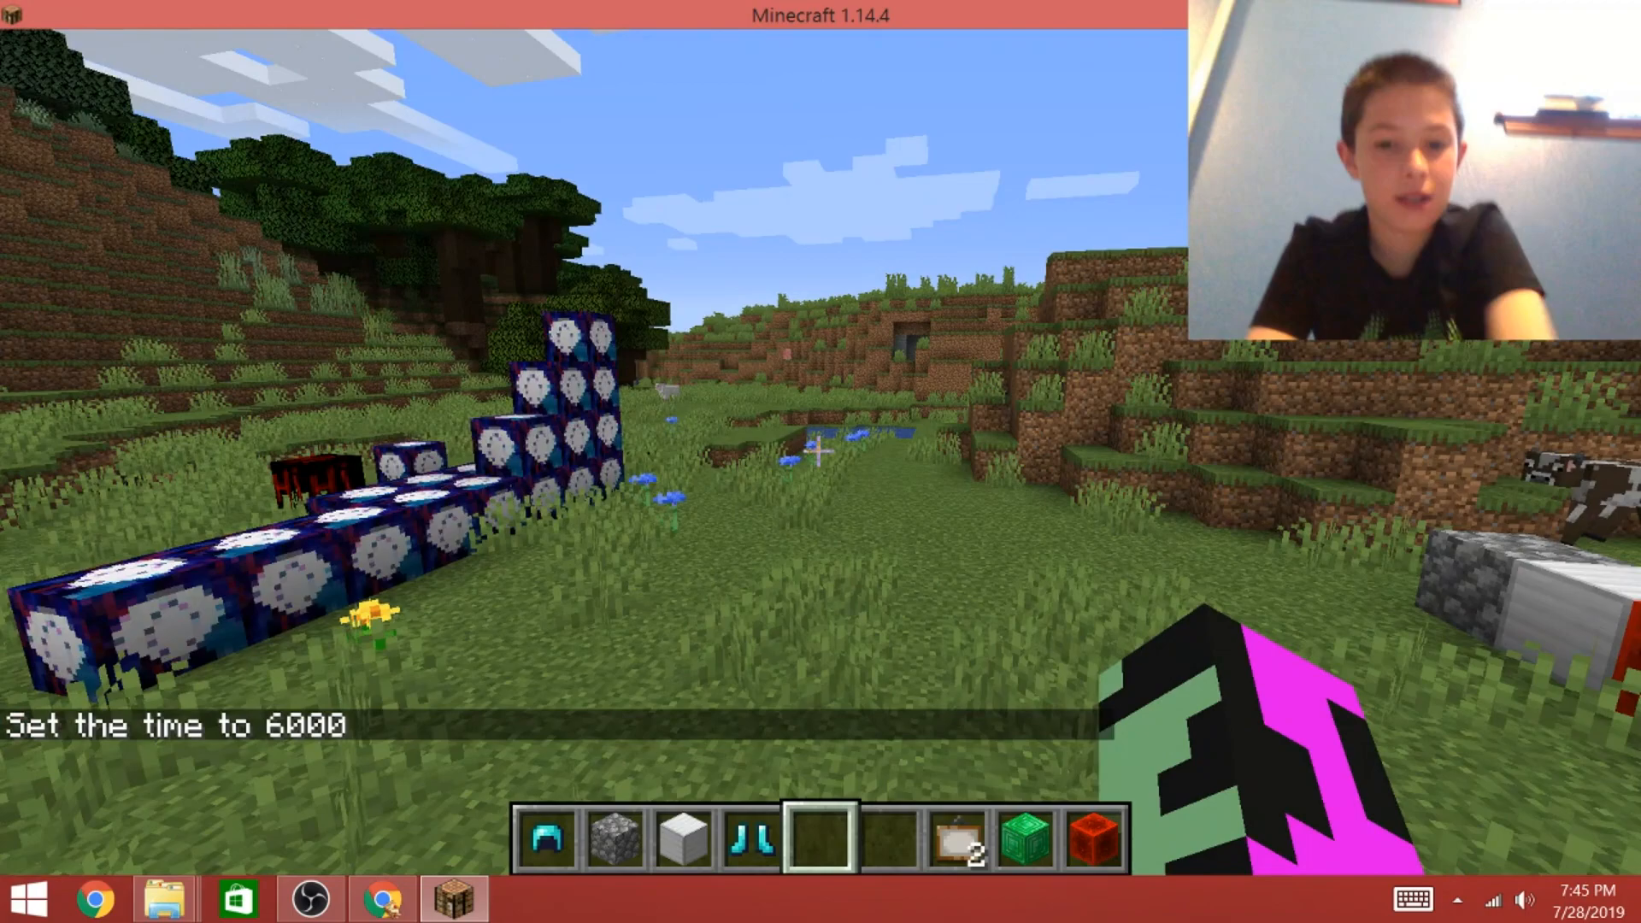
key("w")
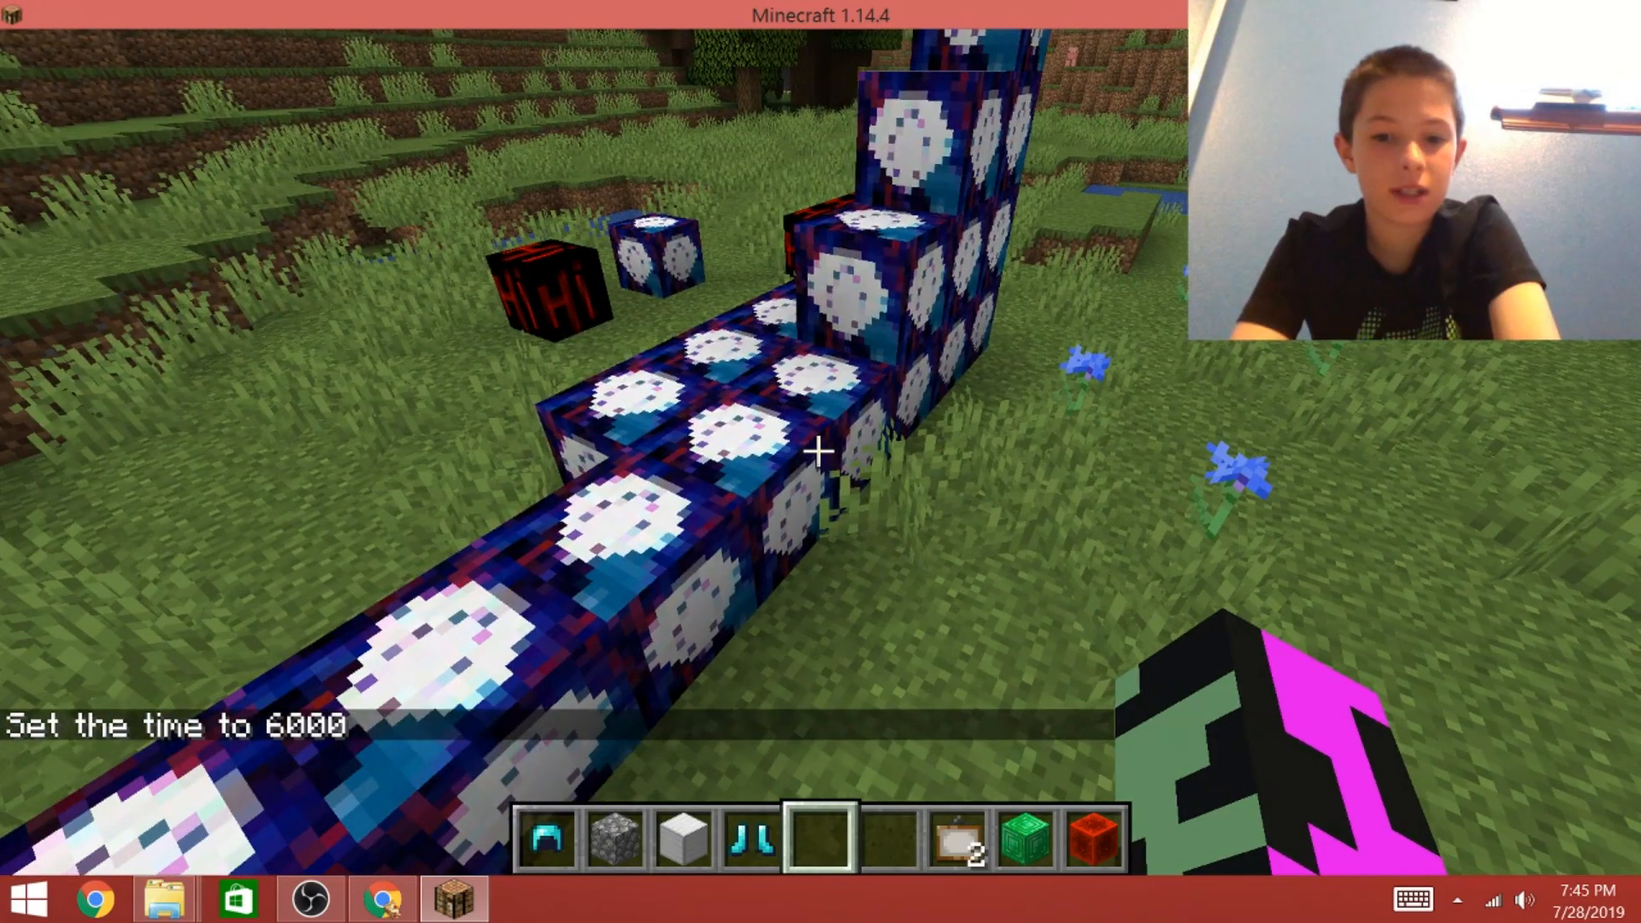
Search the creative inventory for "dia" and put the diamond block in the empty fifth hotbar slot.
key("e")
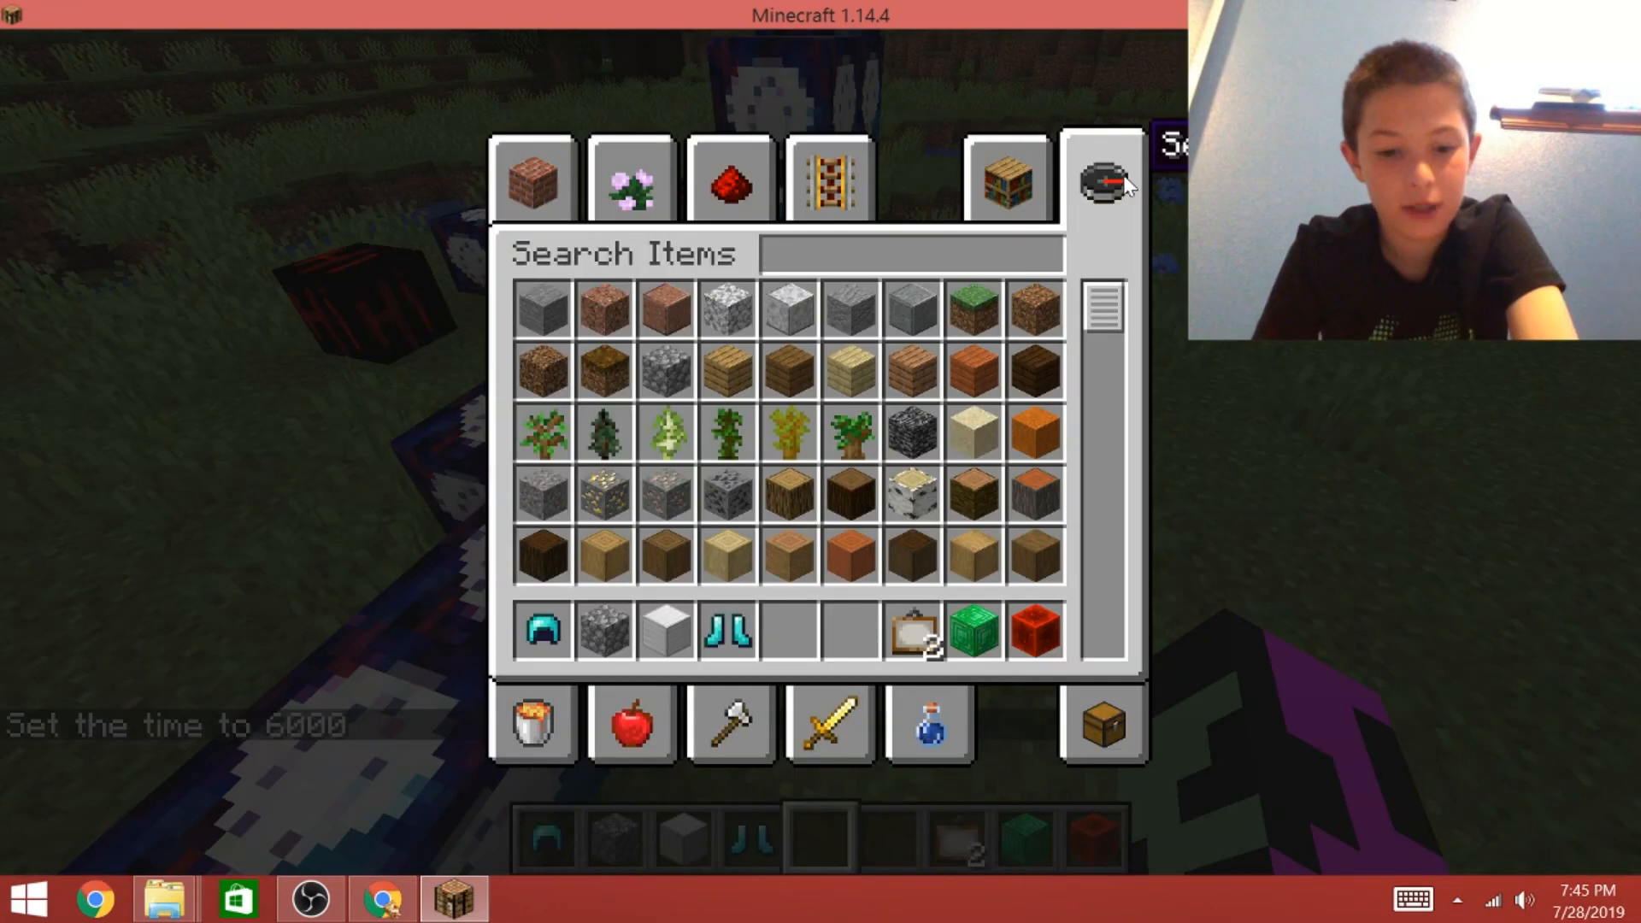
type("dia")
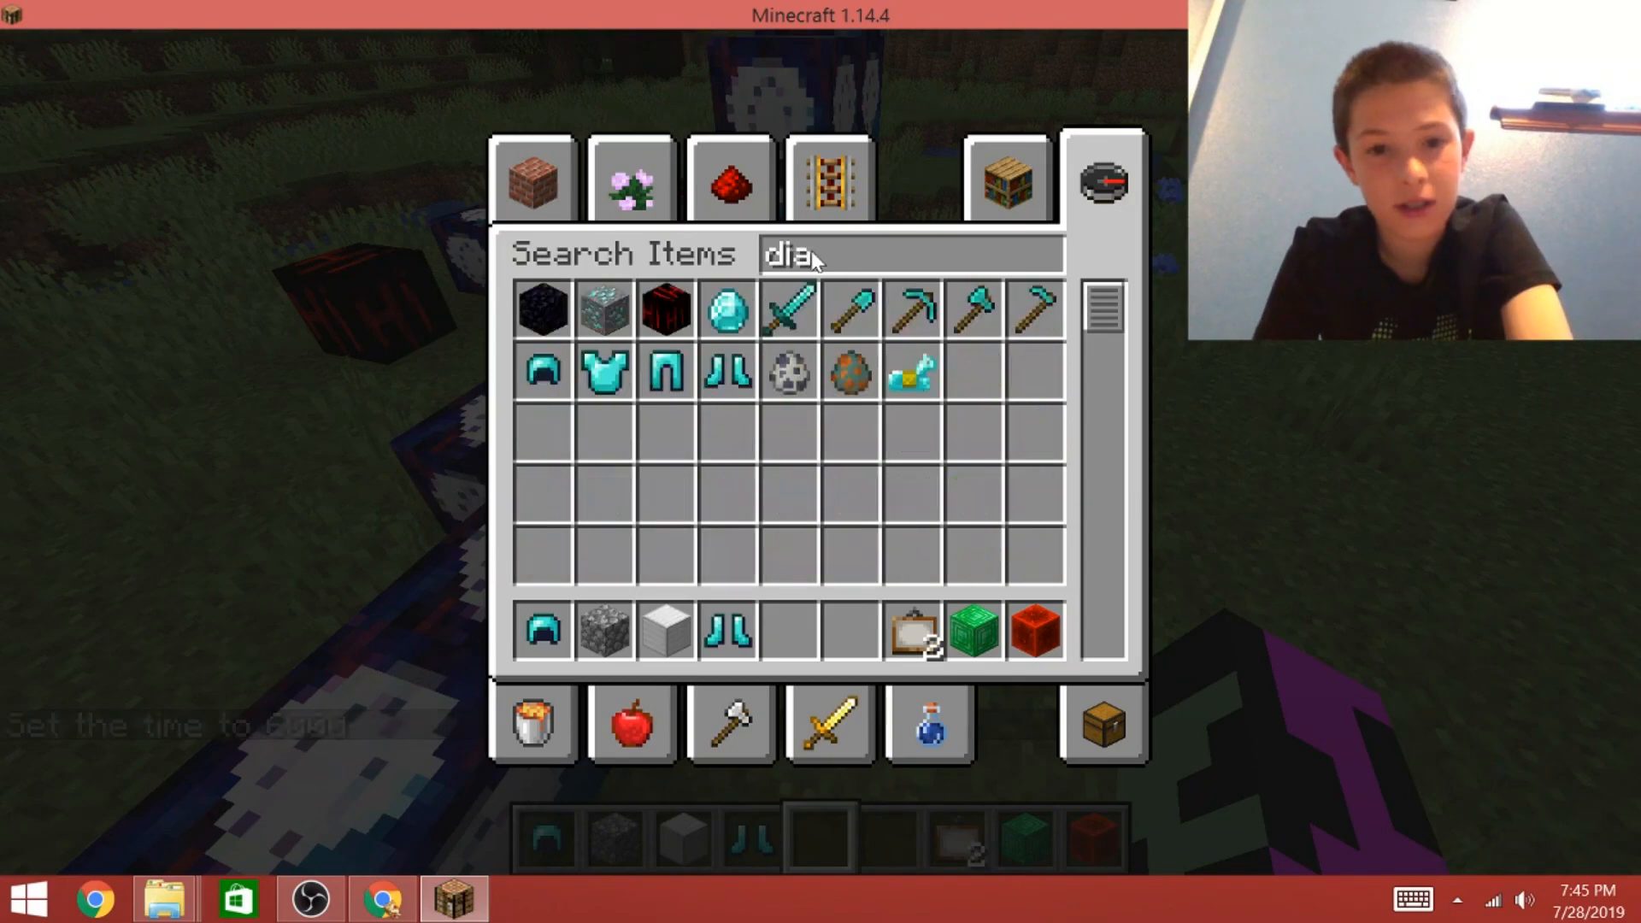
left_click(670, 305)
left_click(798, 629)
key("Escape")
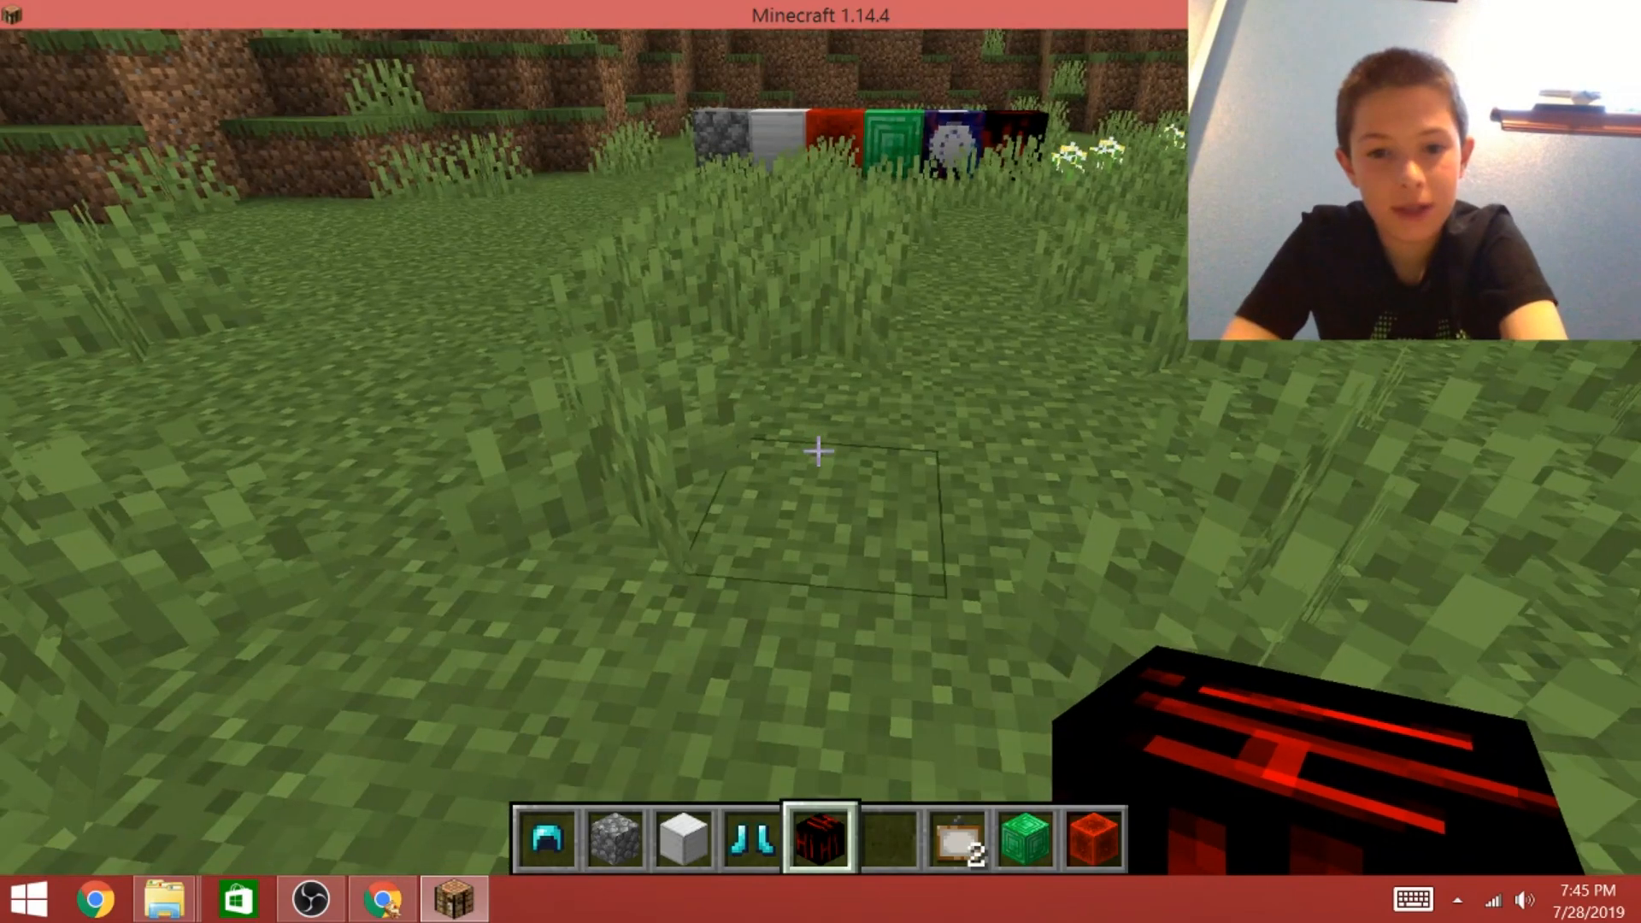
Replace a grass block with the diamond block, place another on top and examine the repainted texture up close.
left_click(818, 451)
right_click(818, 452)
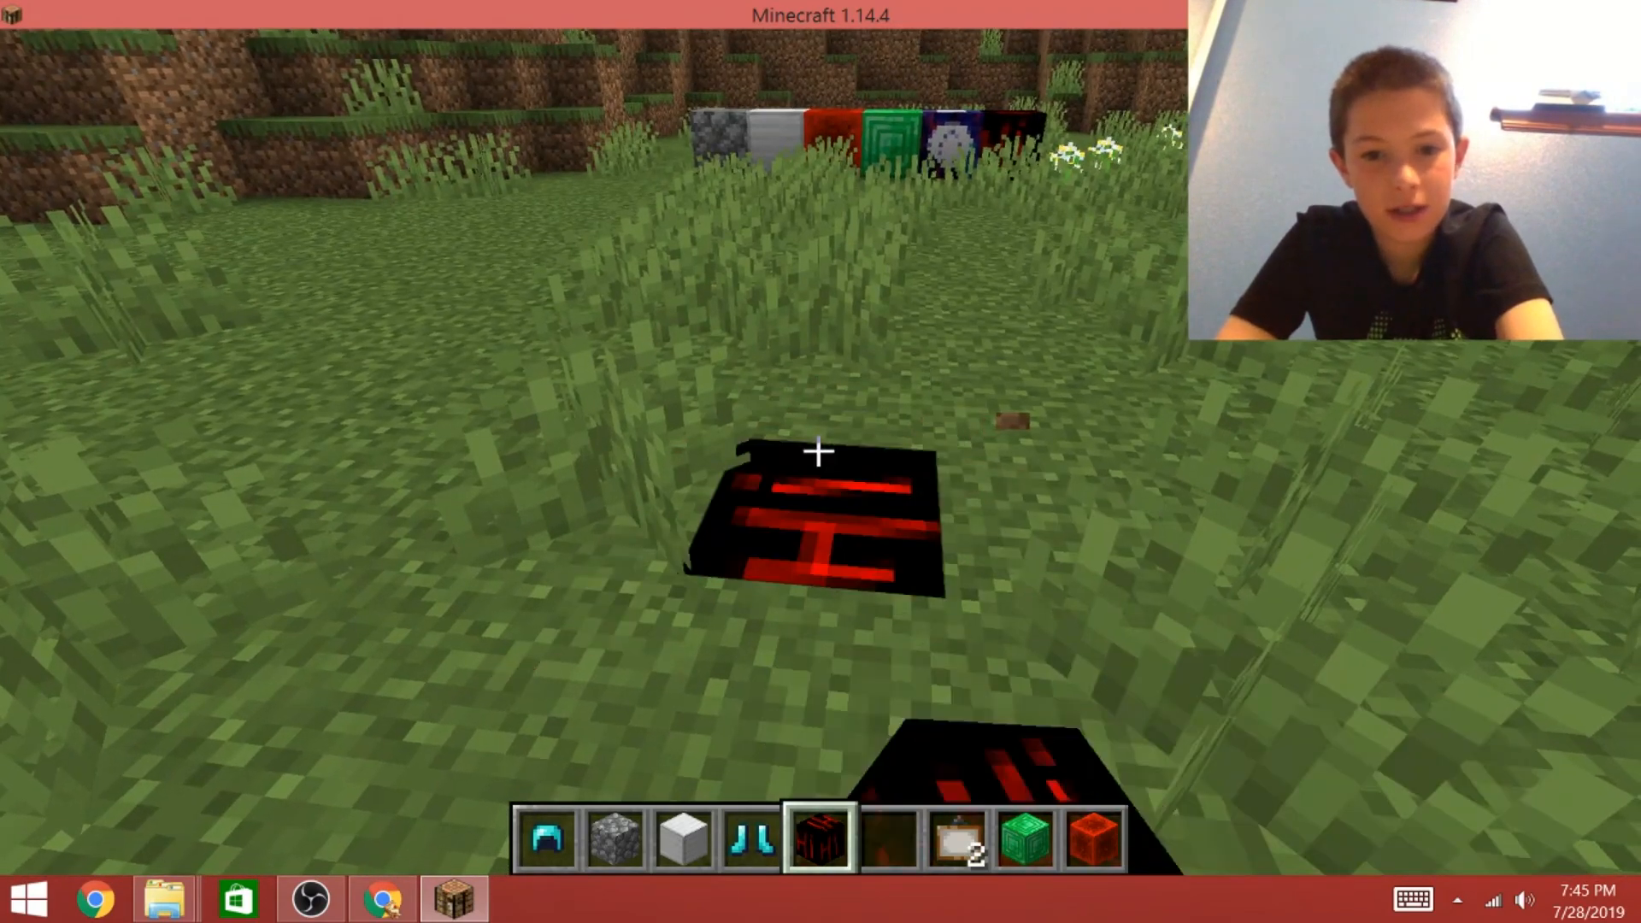
right_click(818, 452)
key("s")
key("w")
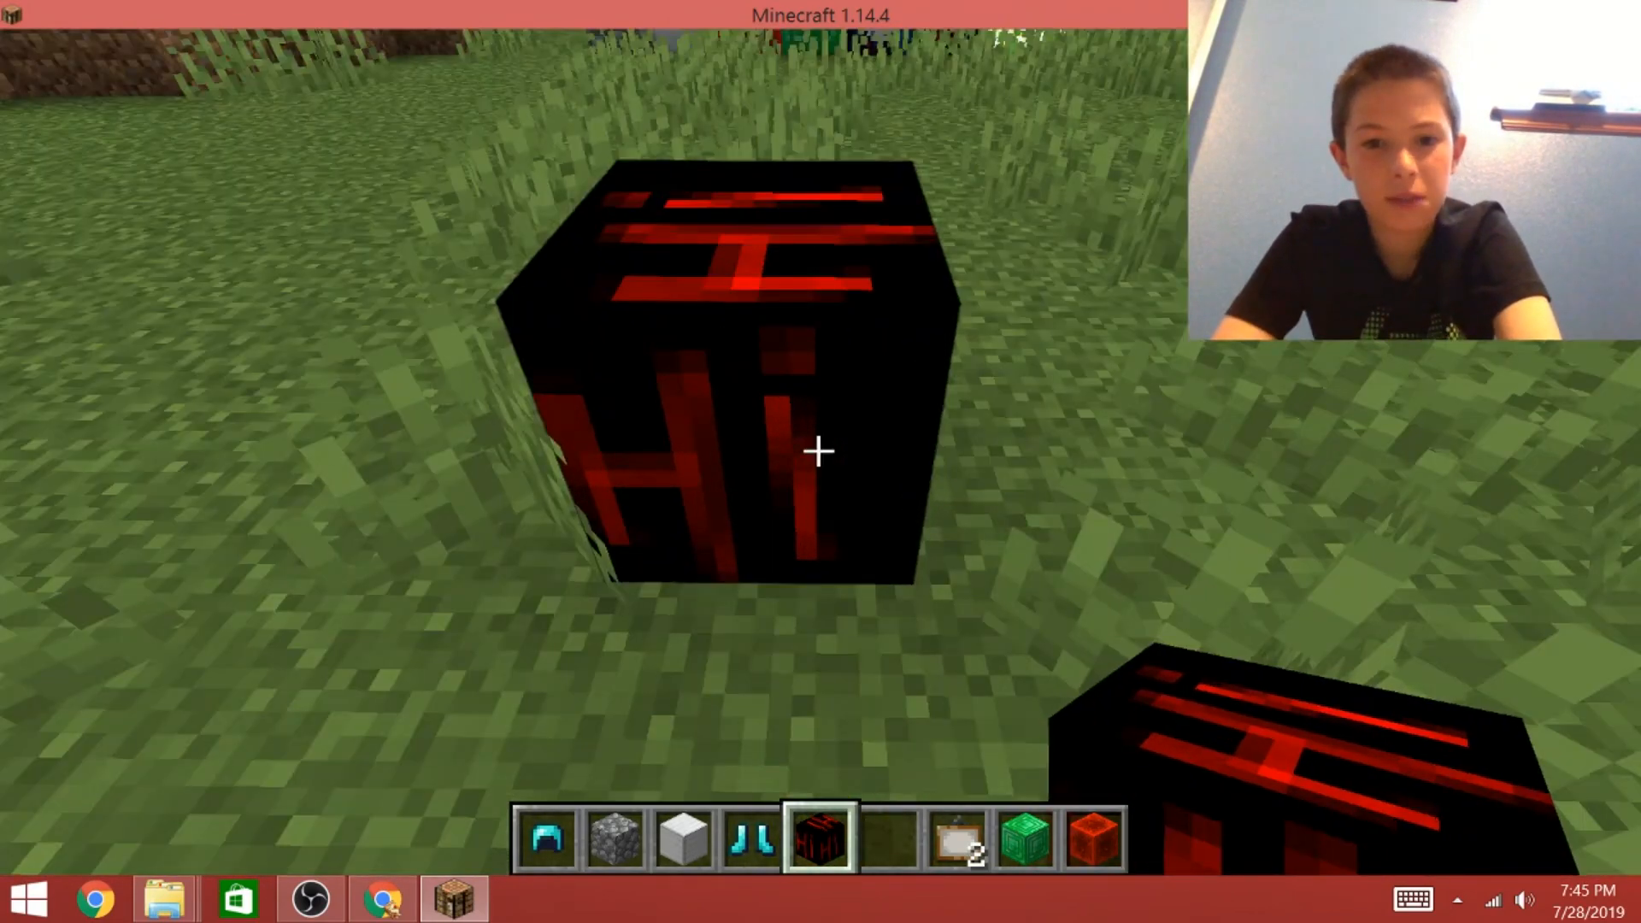
key("w")
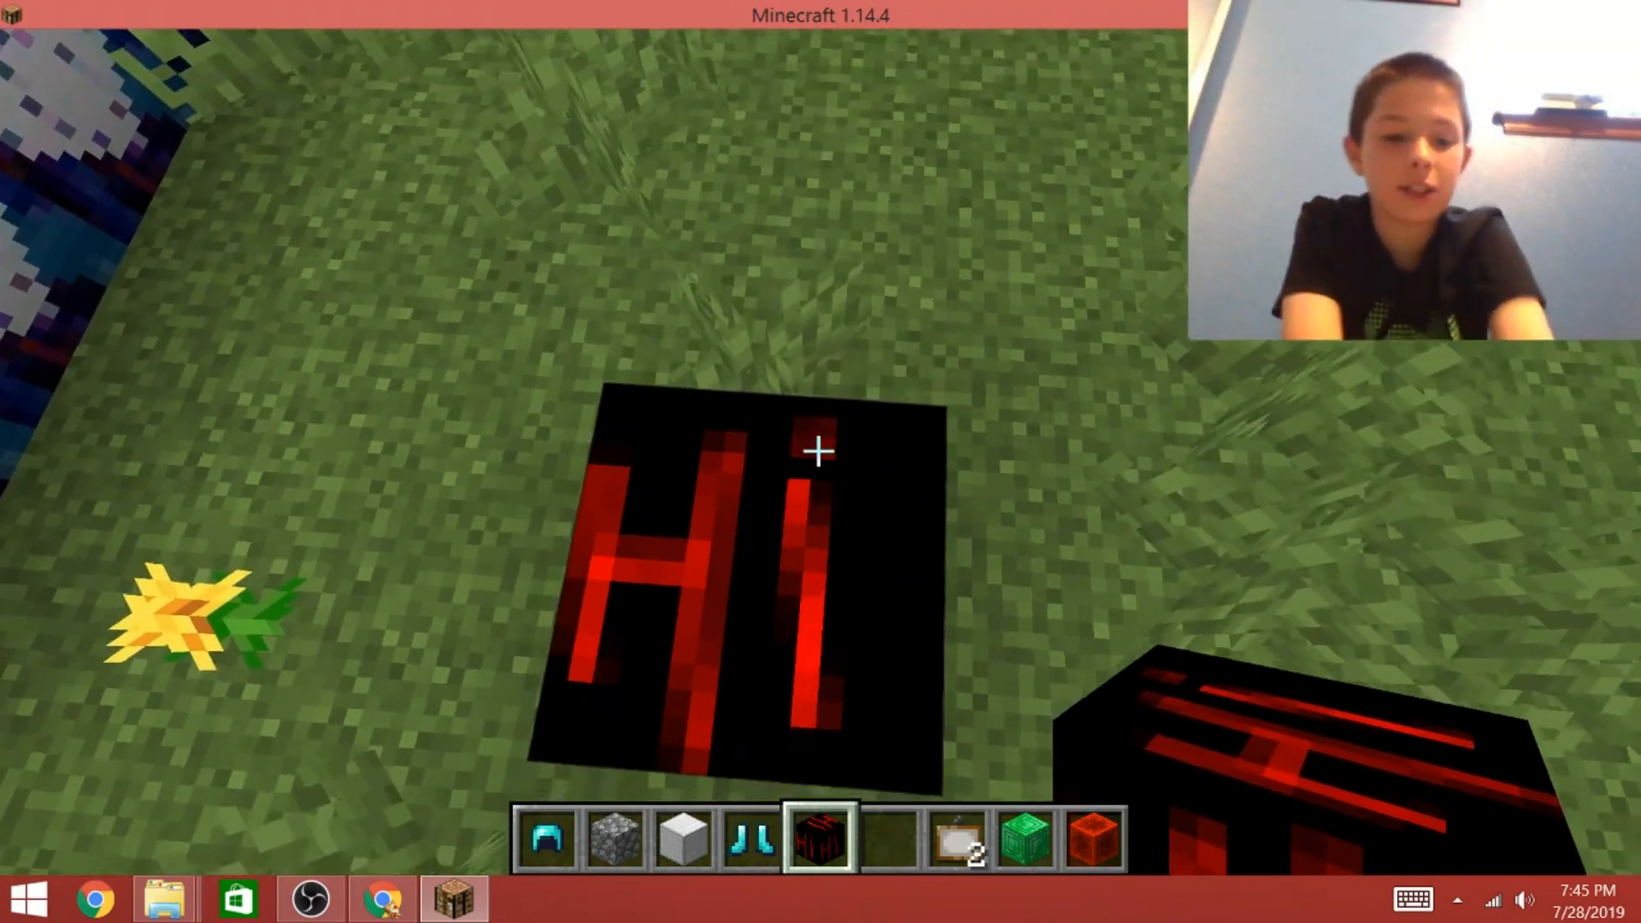
key("c")
key("c")
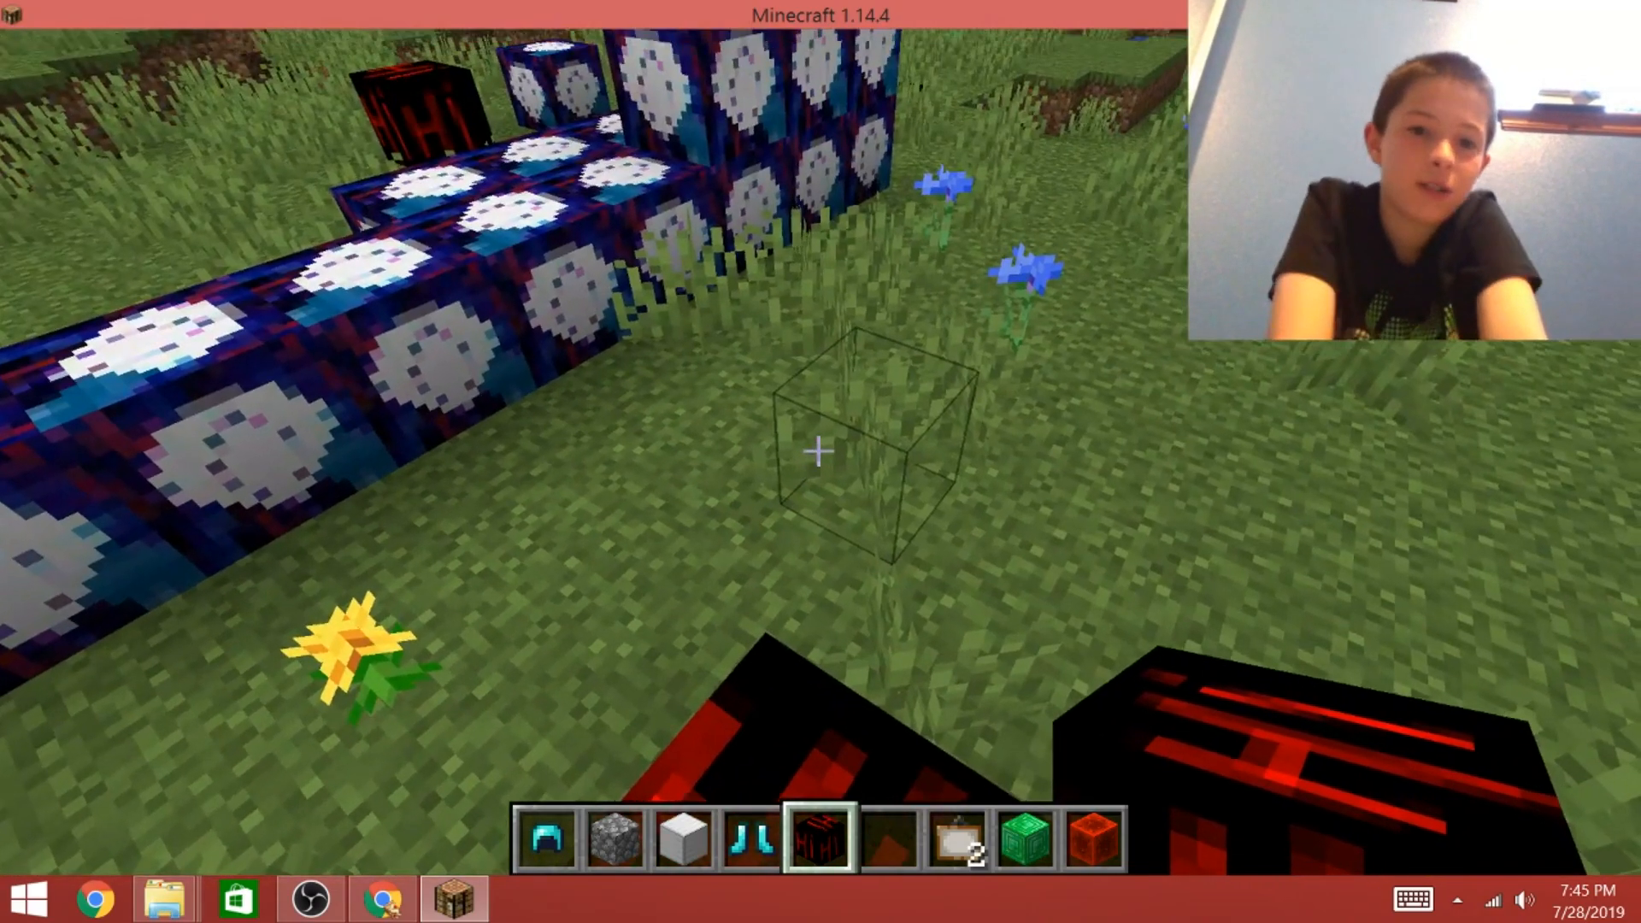
Search the creative inventory for "gold" and put the Block of Gold in the empty sixth hotbar slot.
type("e")
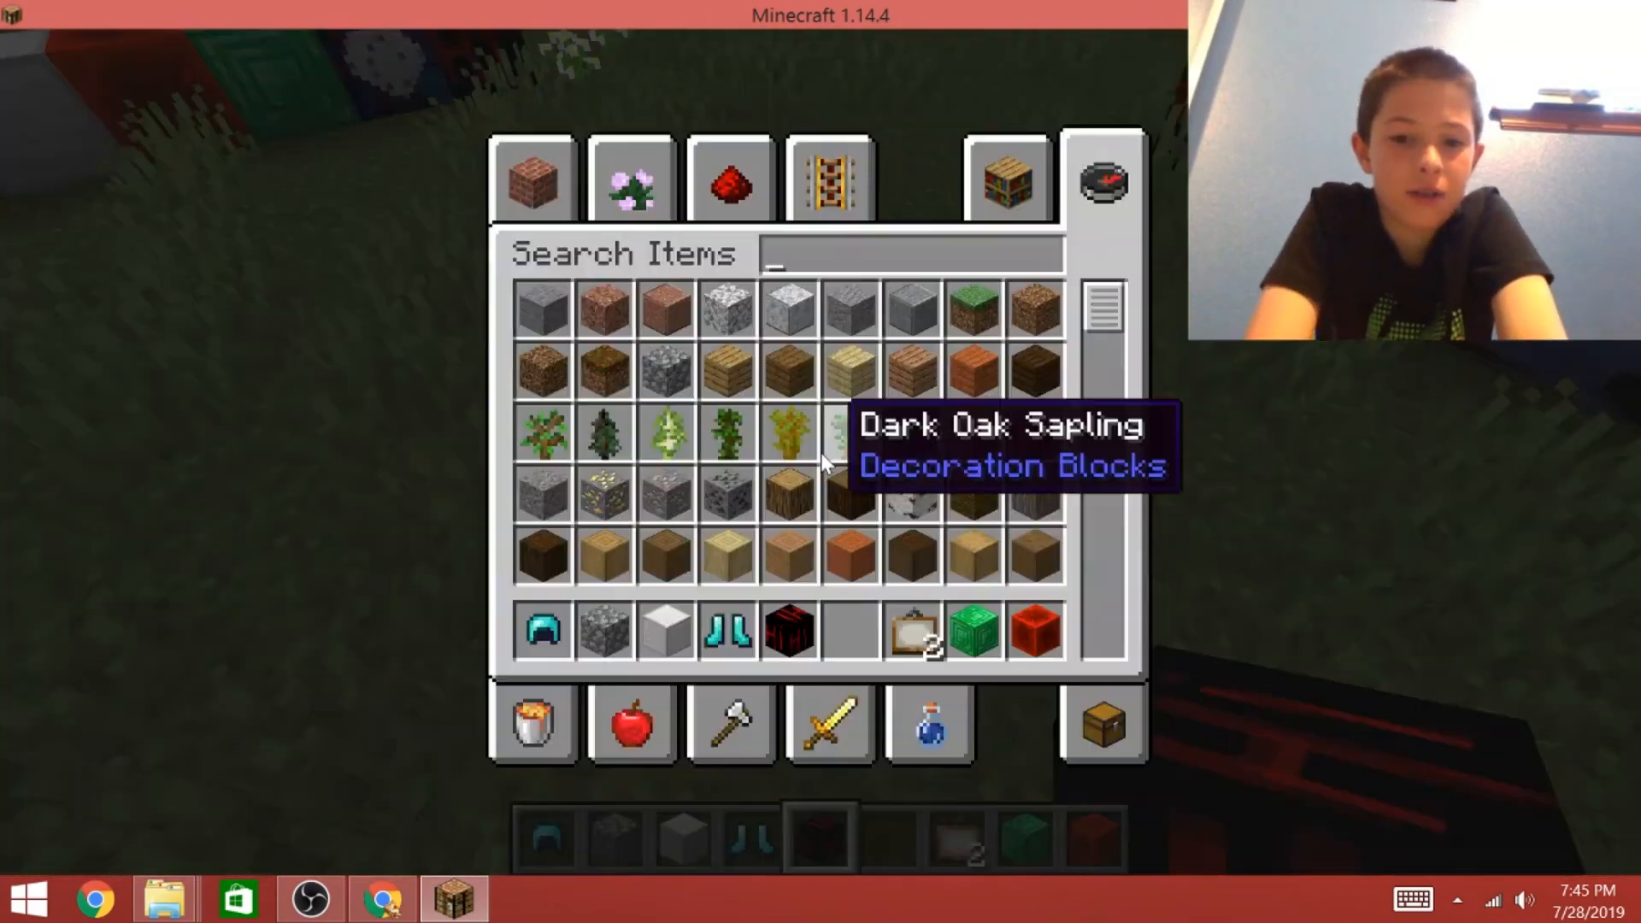
type(",")
key("BackSpace")
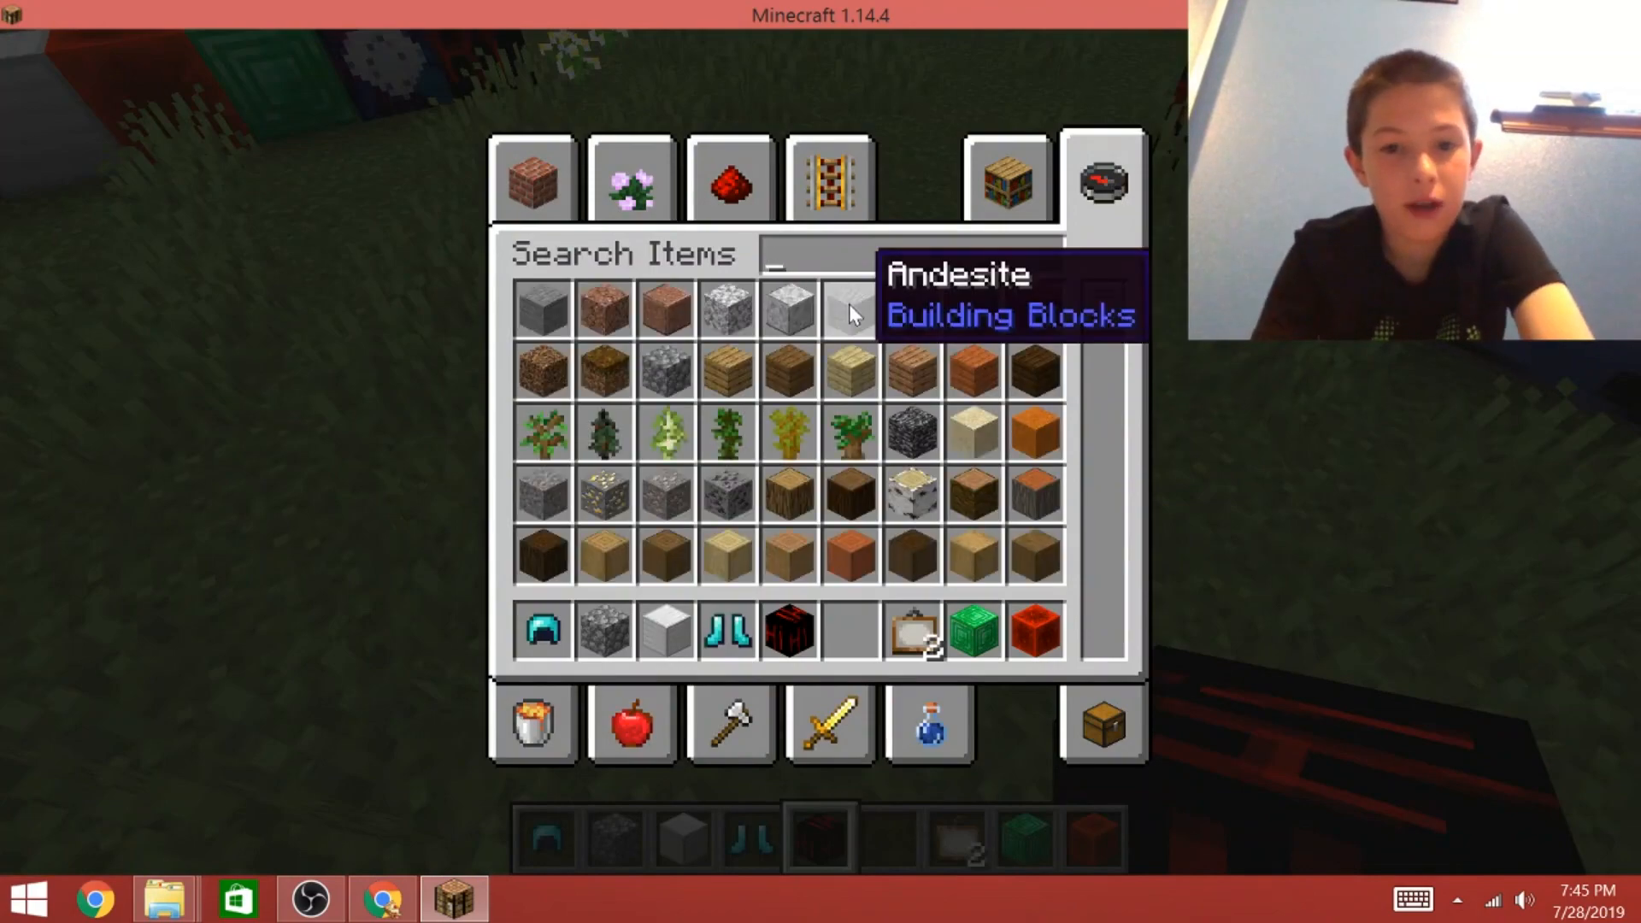
type("gold")
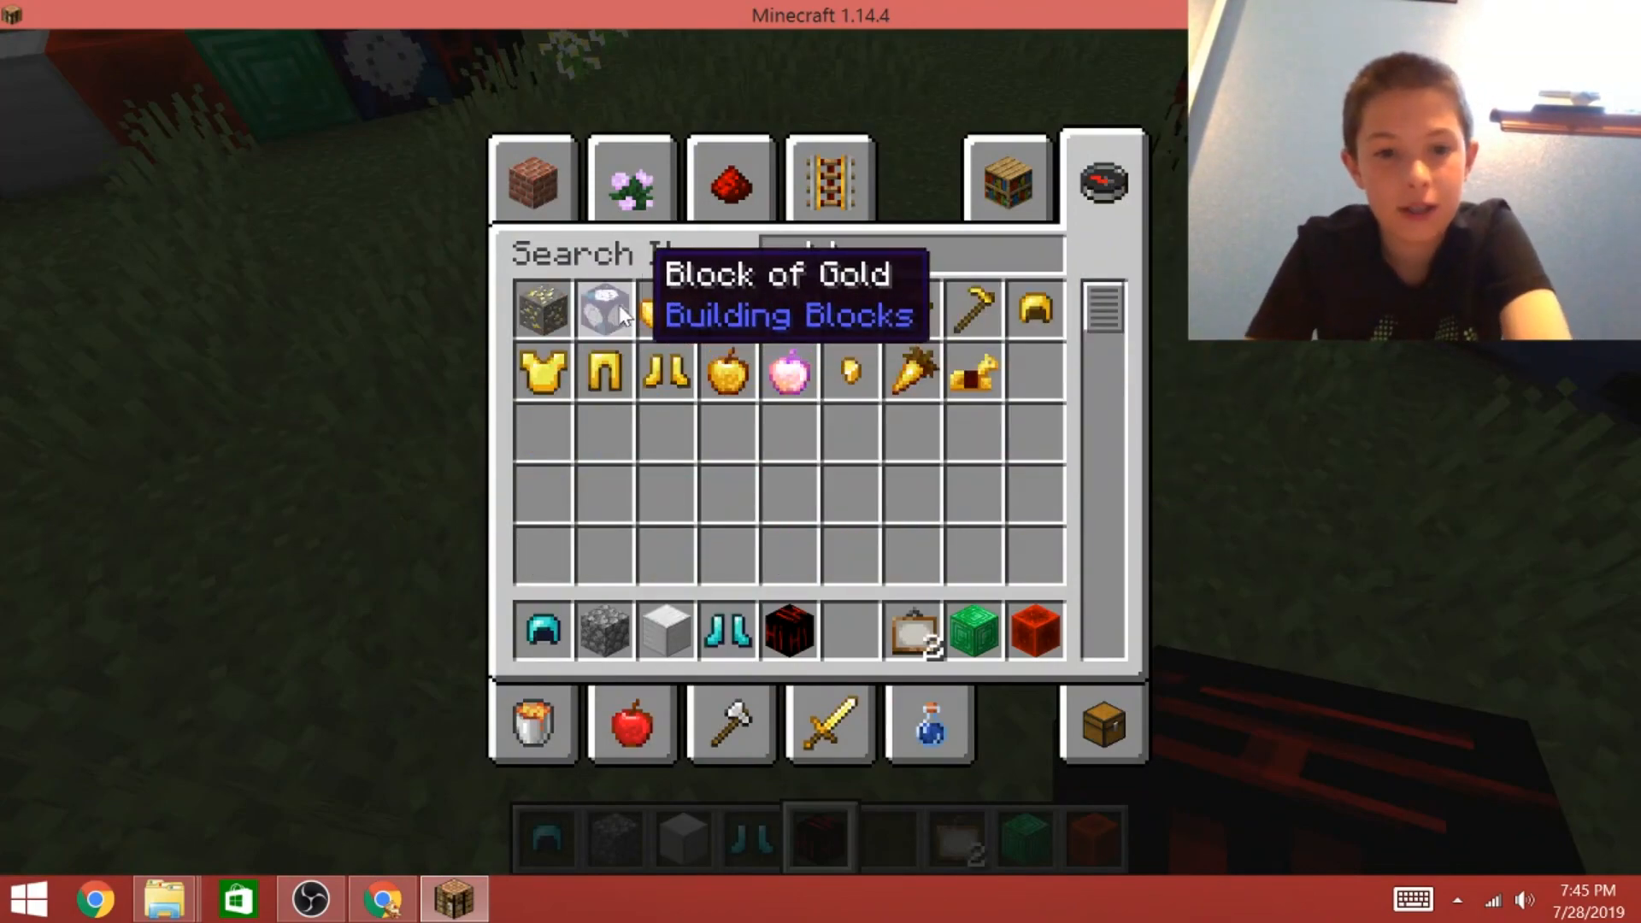
left_click(604, 307)
left_click(852, 631)
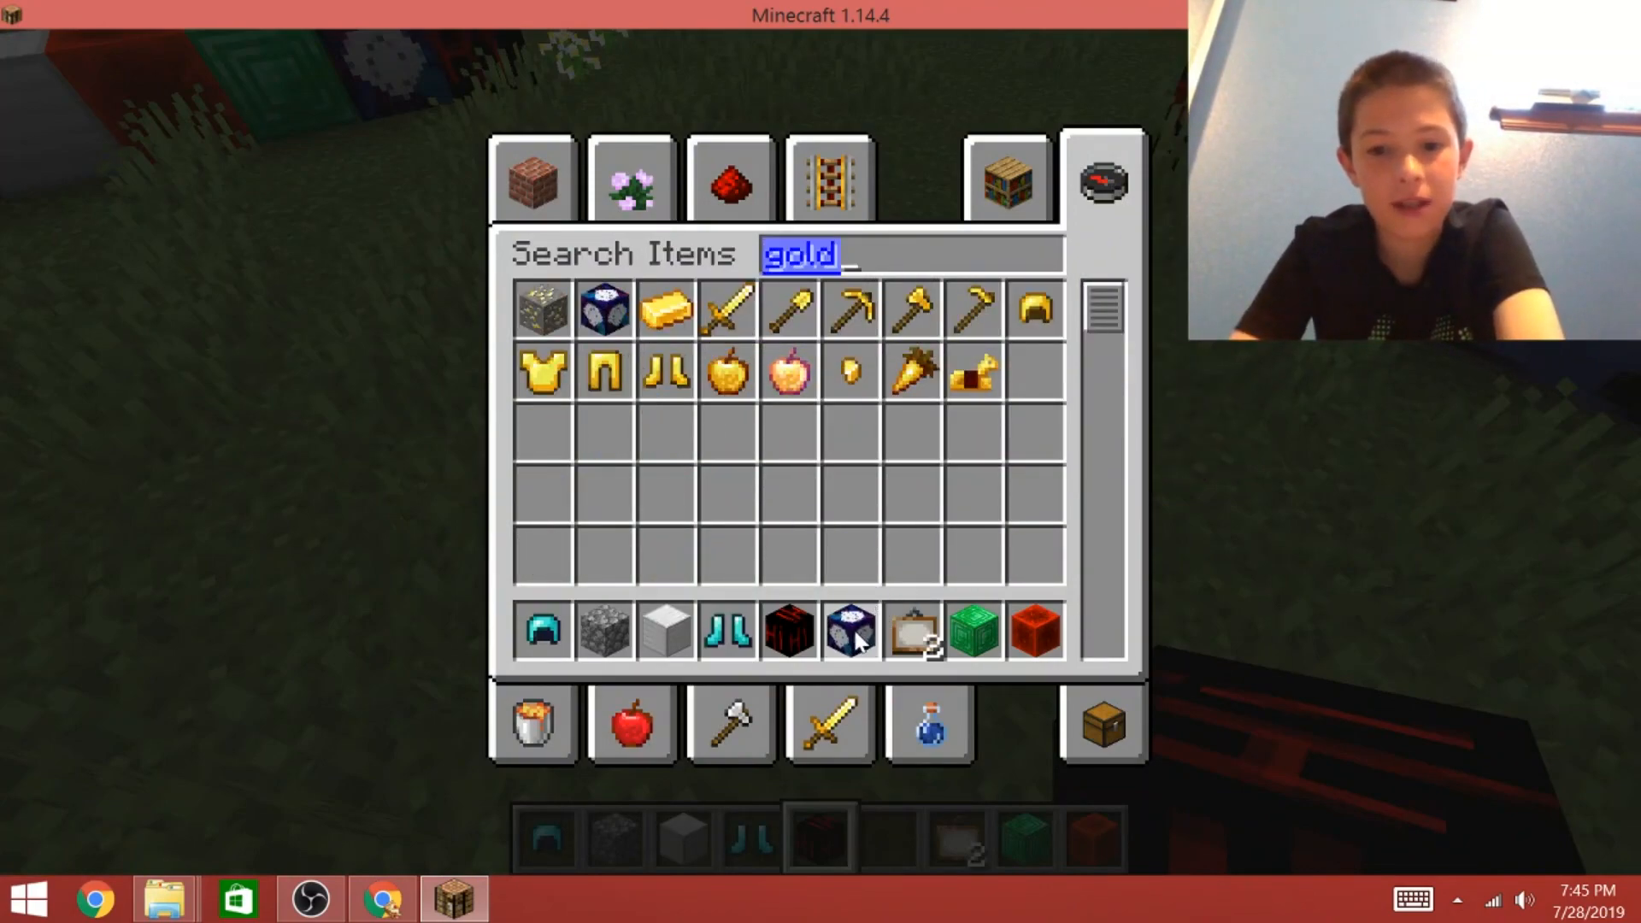
key("e")
Replace a grass block with the Block of Gold, place another on top and examine its repainted texture up close.
scroll(818, 451, "down", 1)
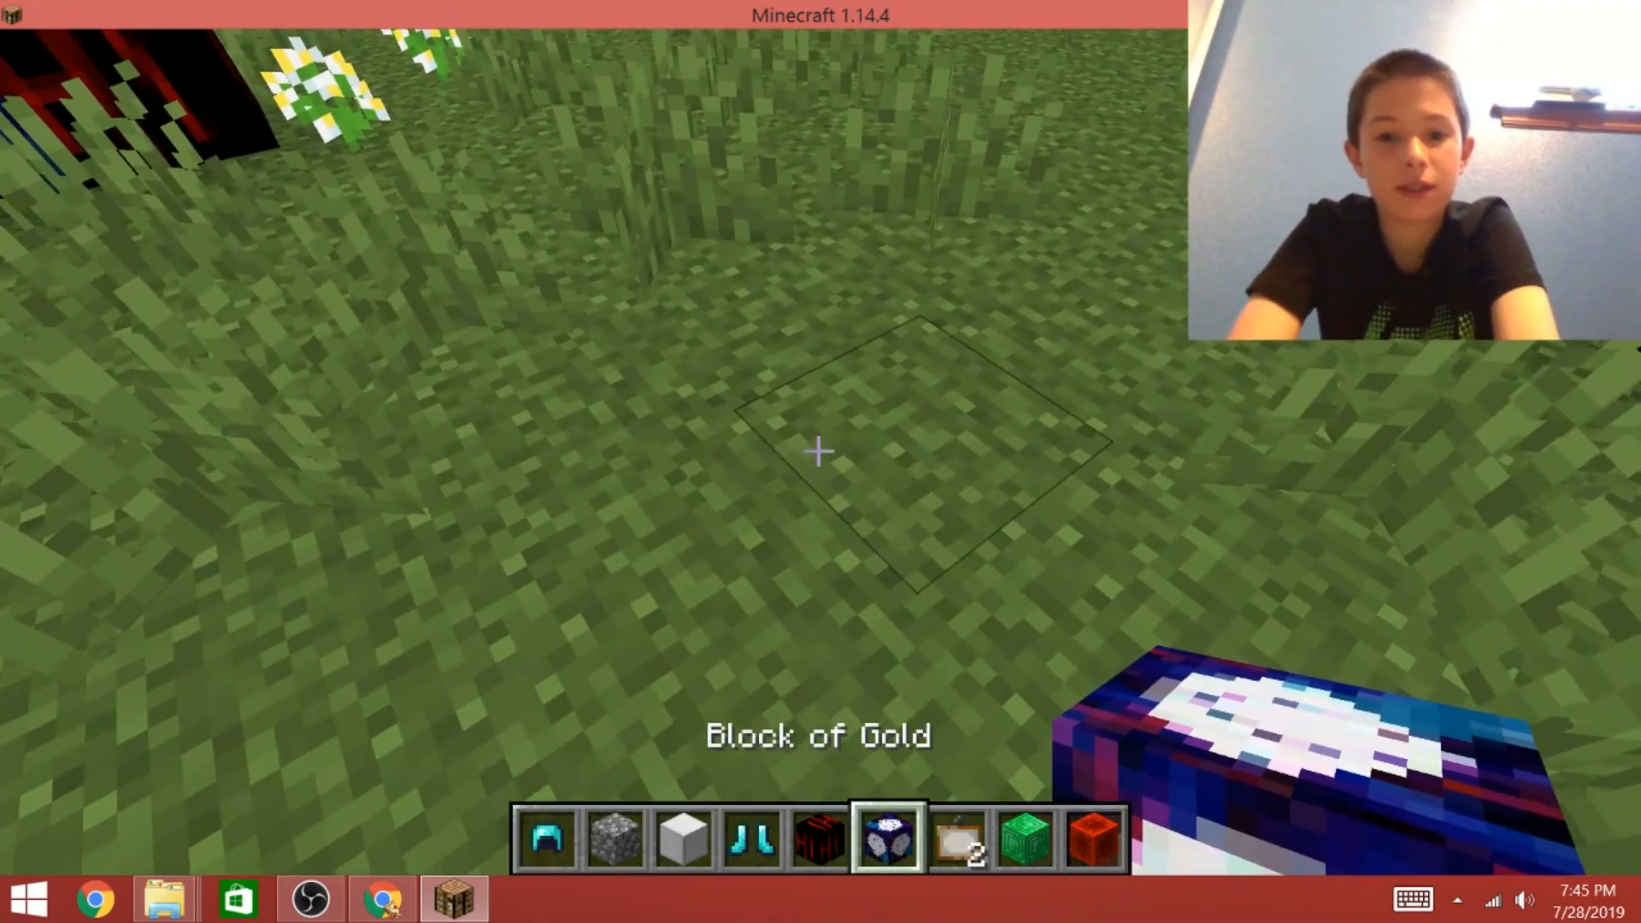
left_click(818, 451)
right_click(818, 451)
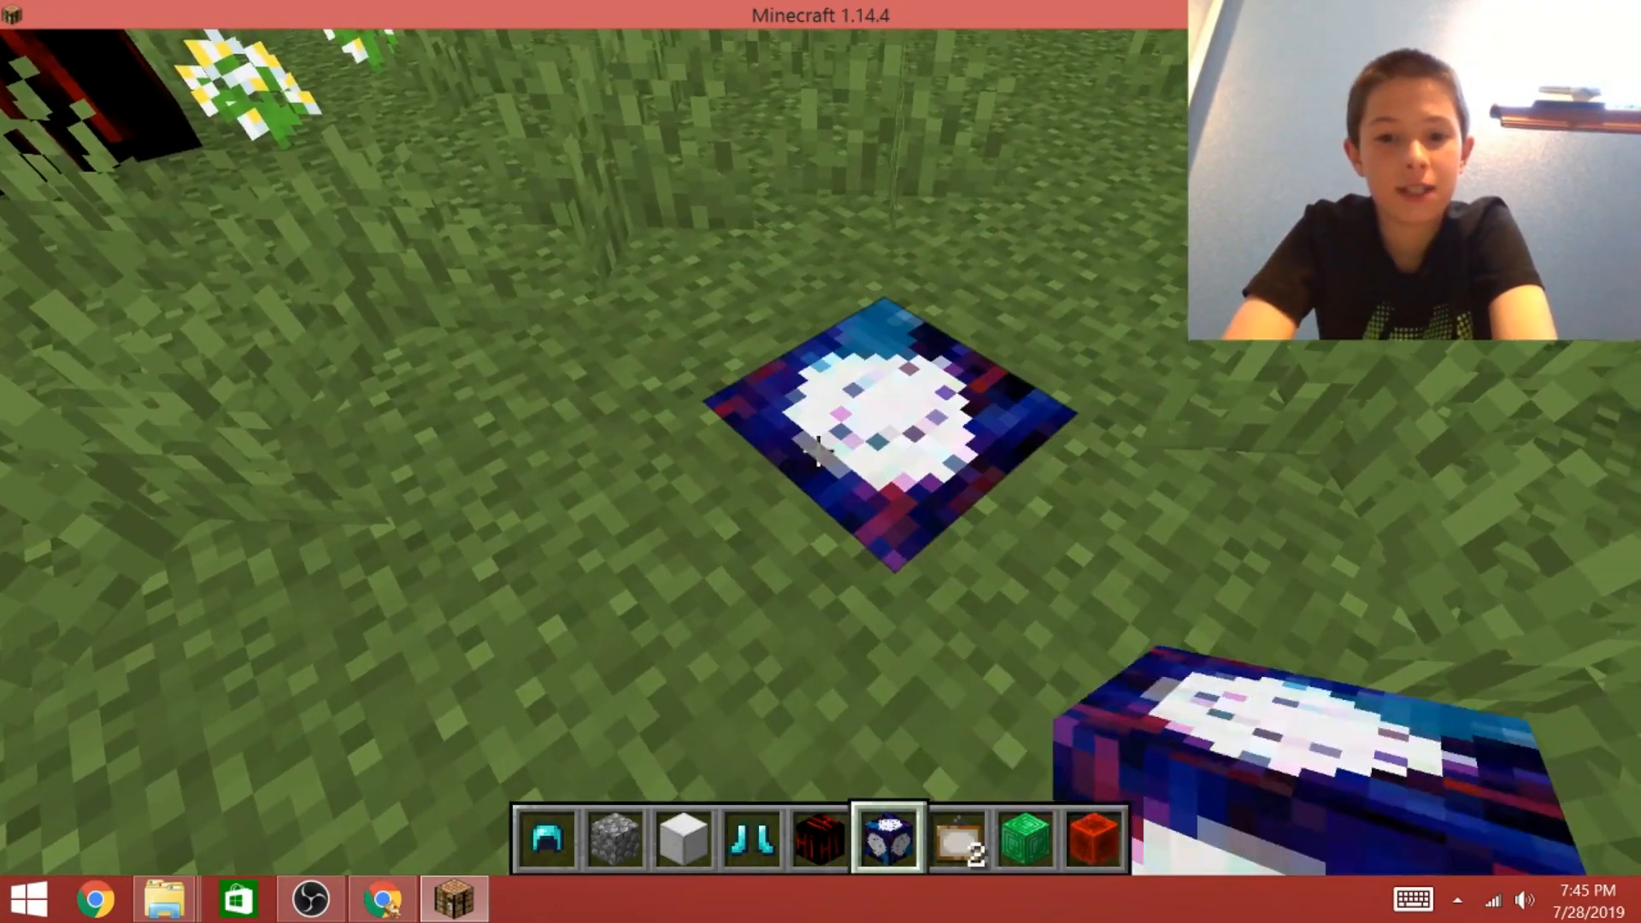
right_click(818, 451)
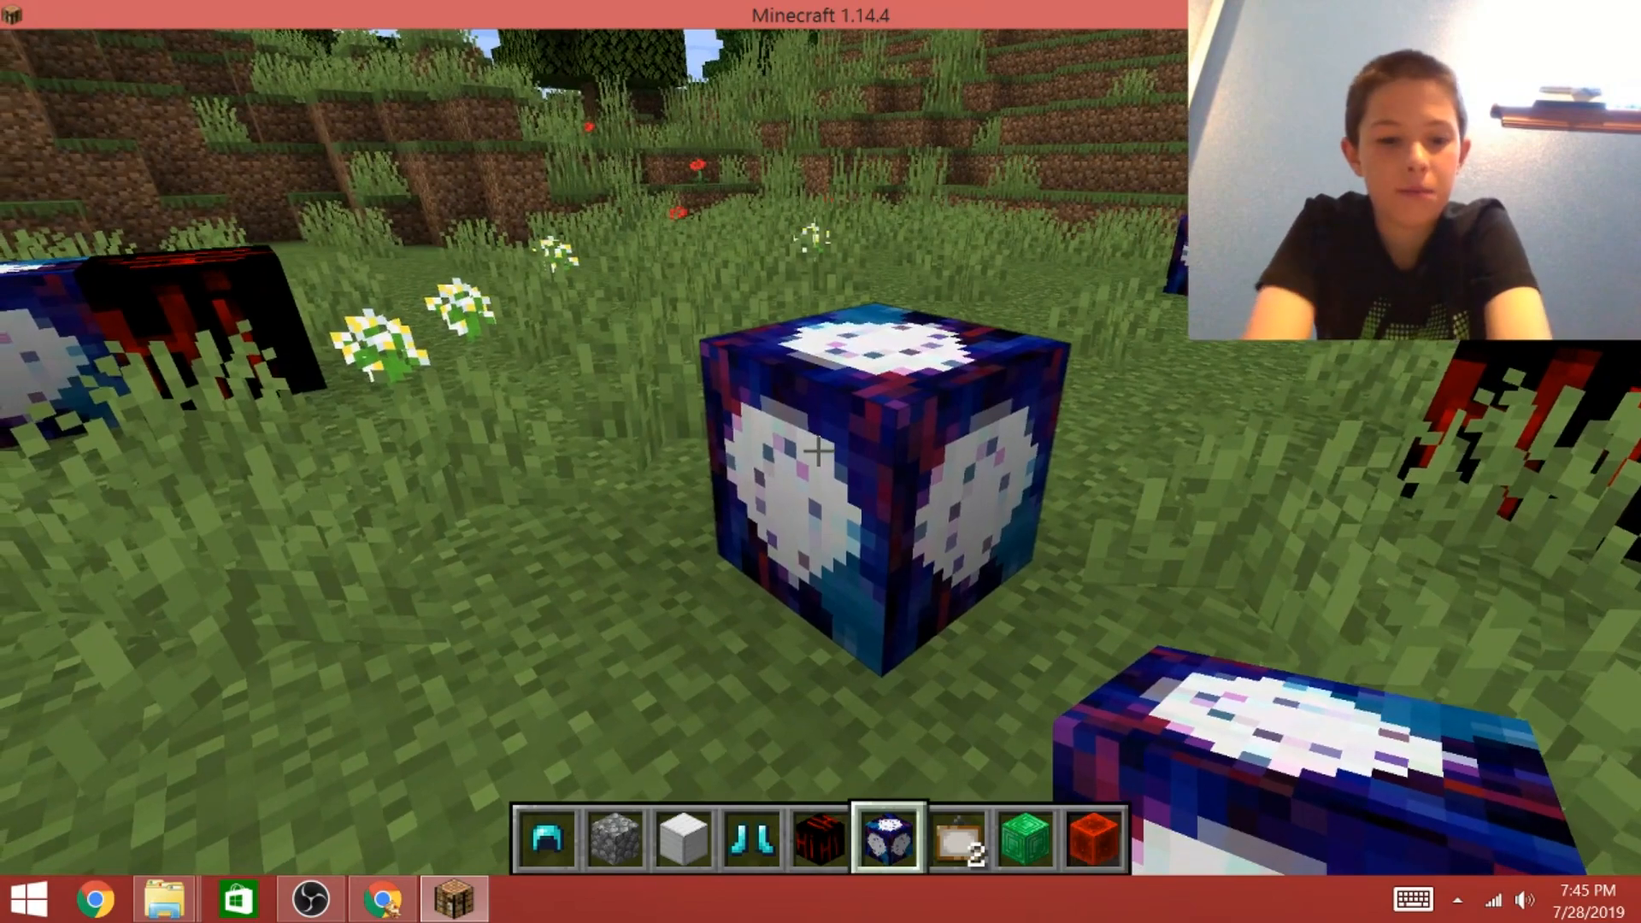
right_click(818, 452)
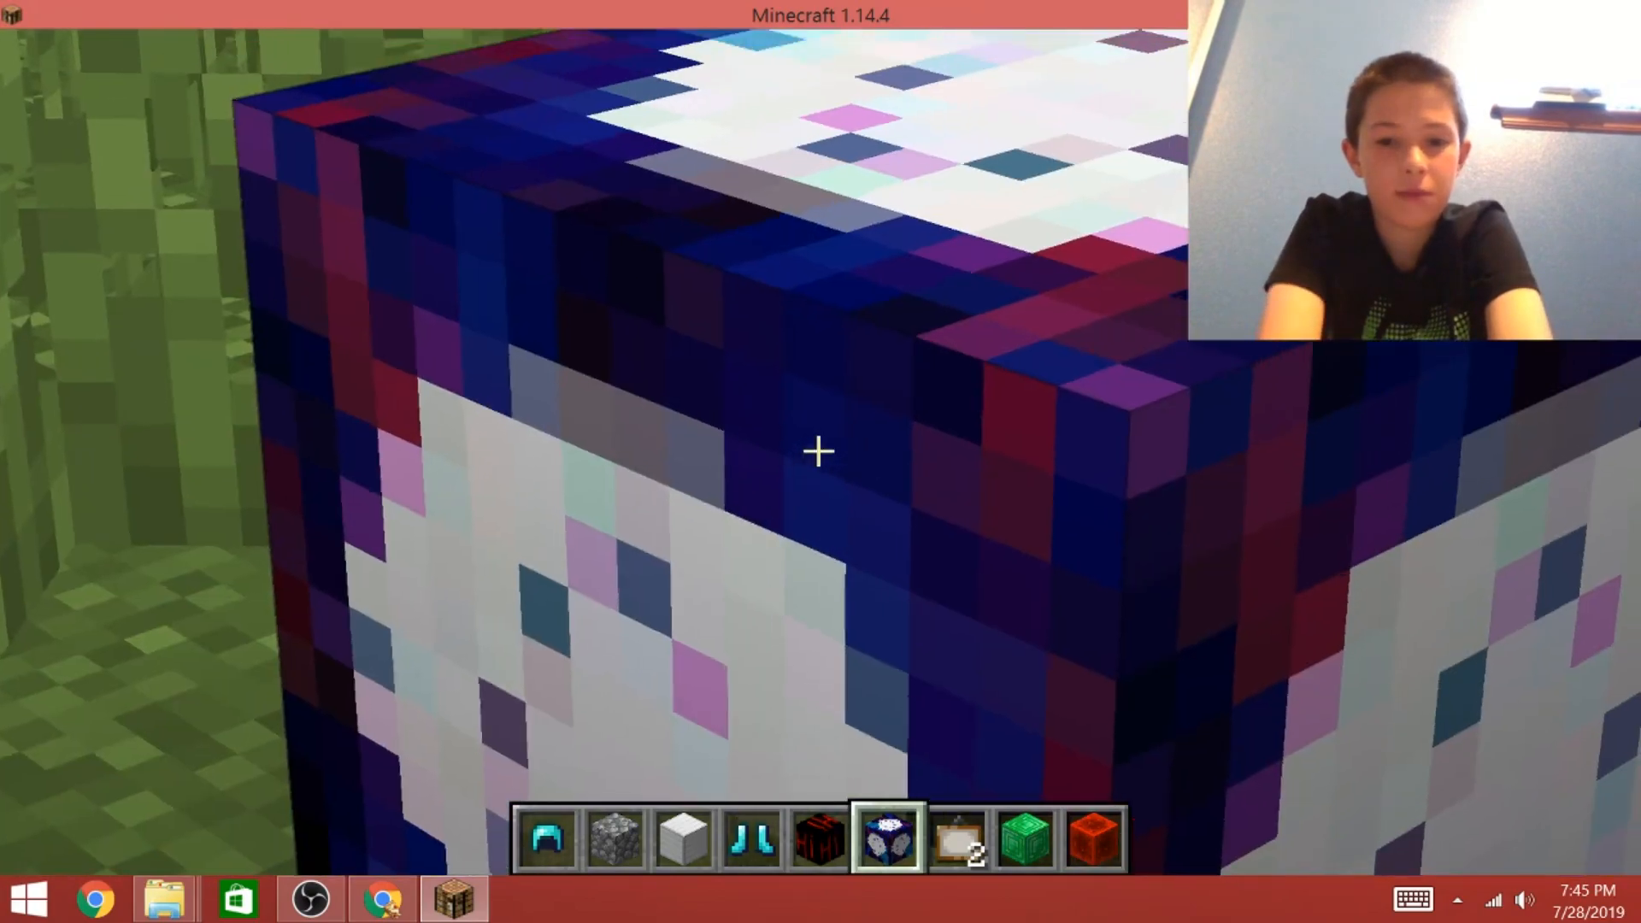
Move away from the Block of Gold and fly over the area in front-facing third-person view to survey the placed blocks and landscape.
left_click(818, 451)
key("w")
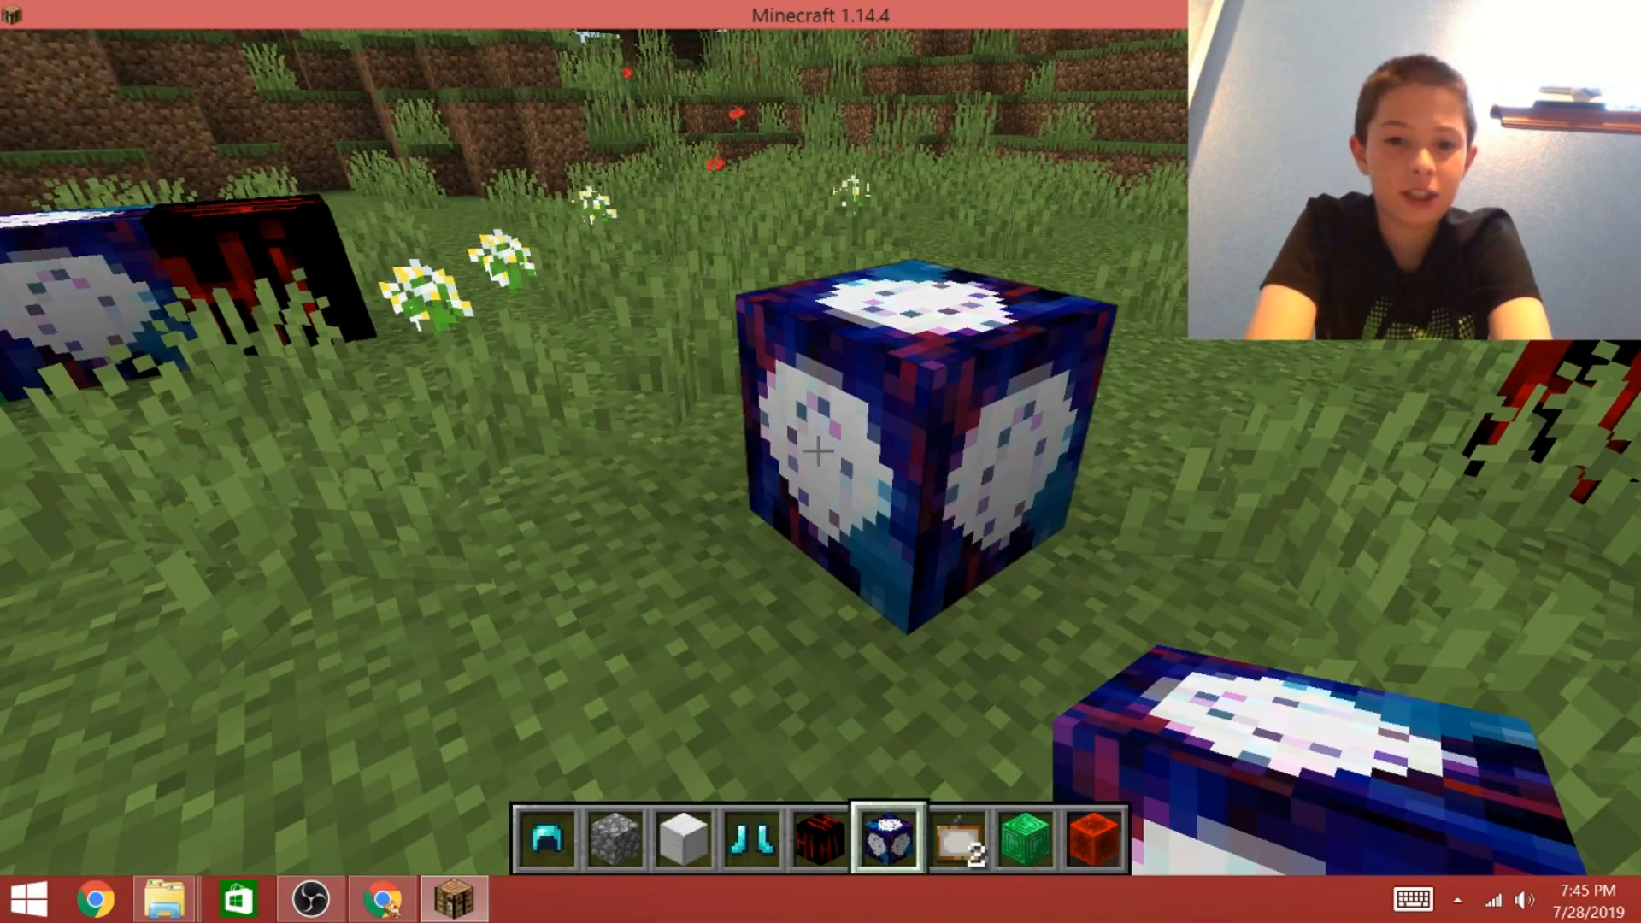
key("w")
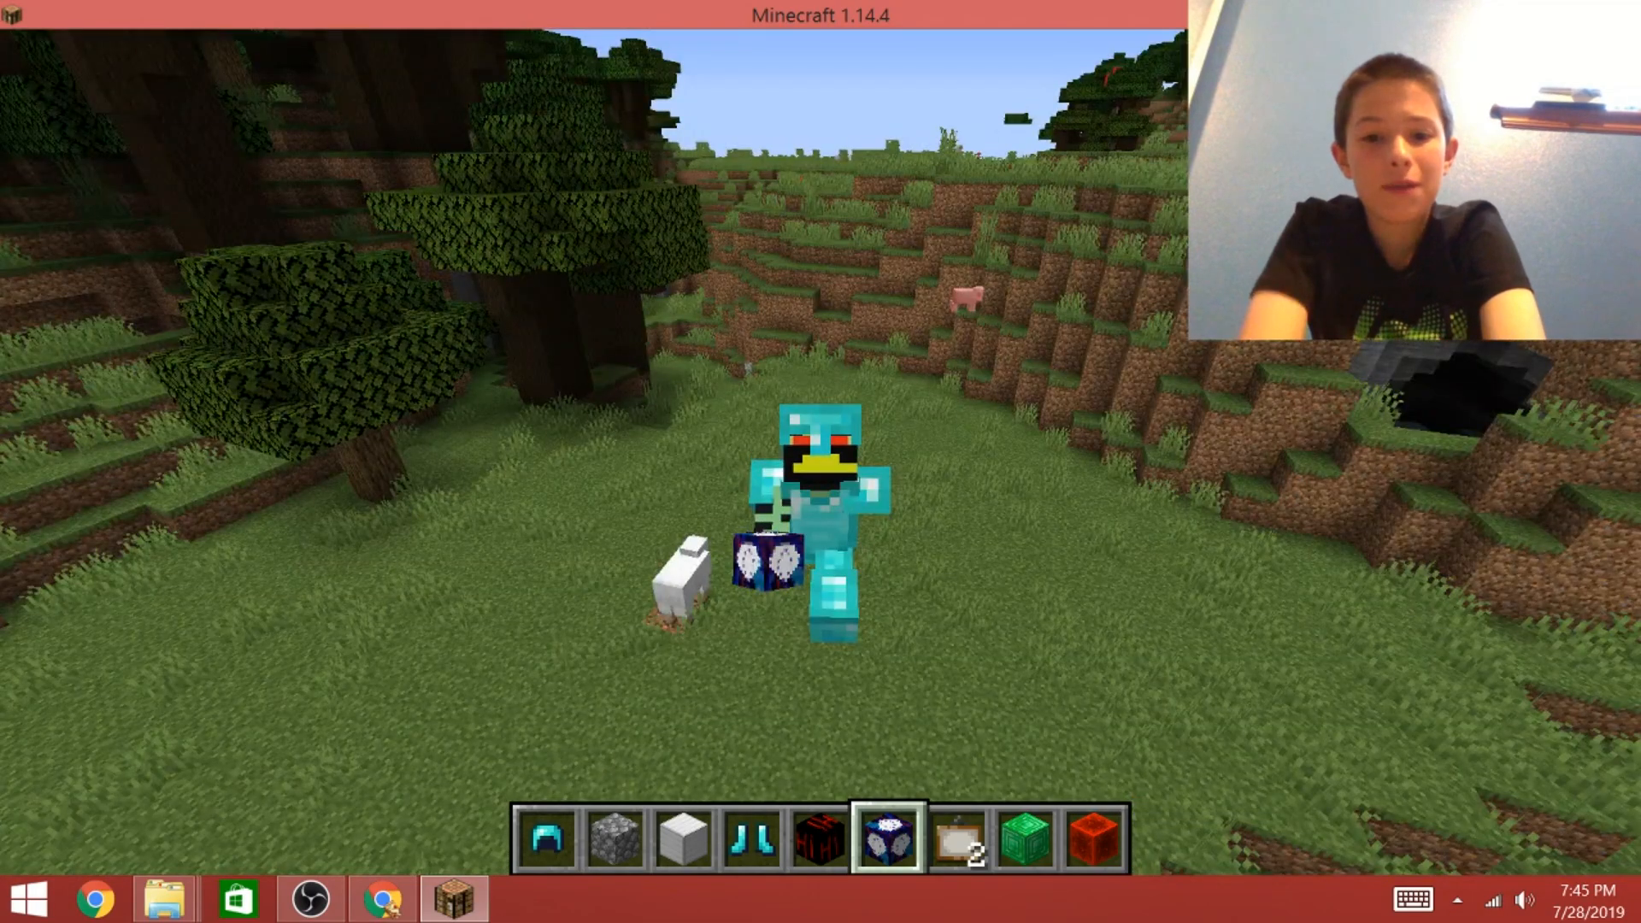
key("w")
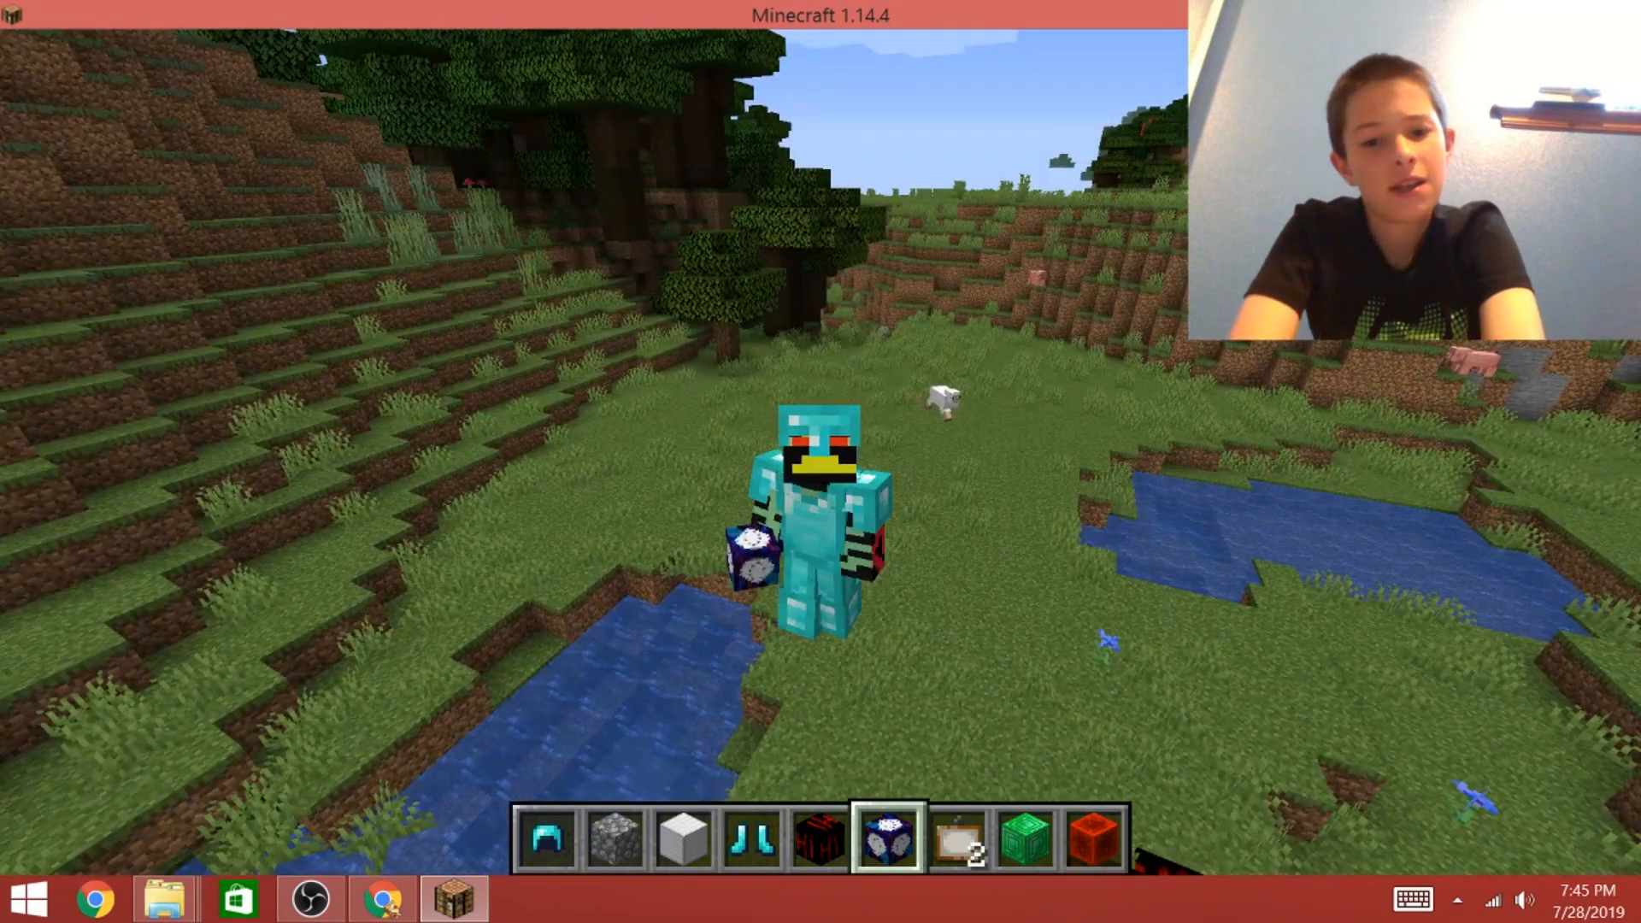
key("w")
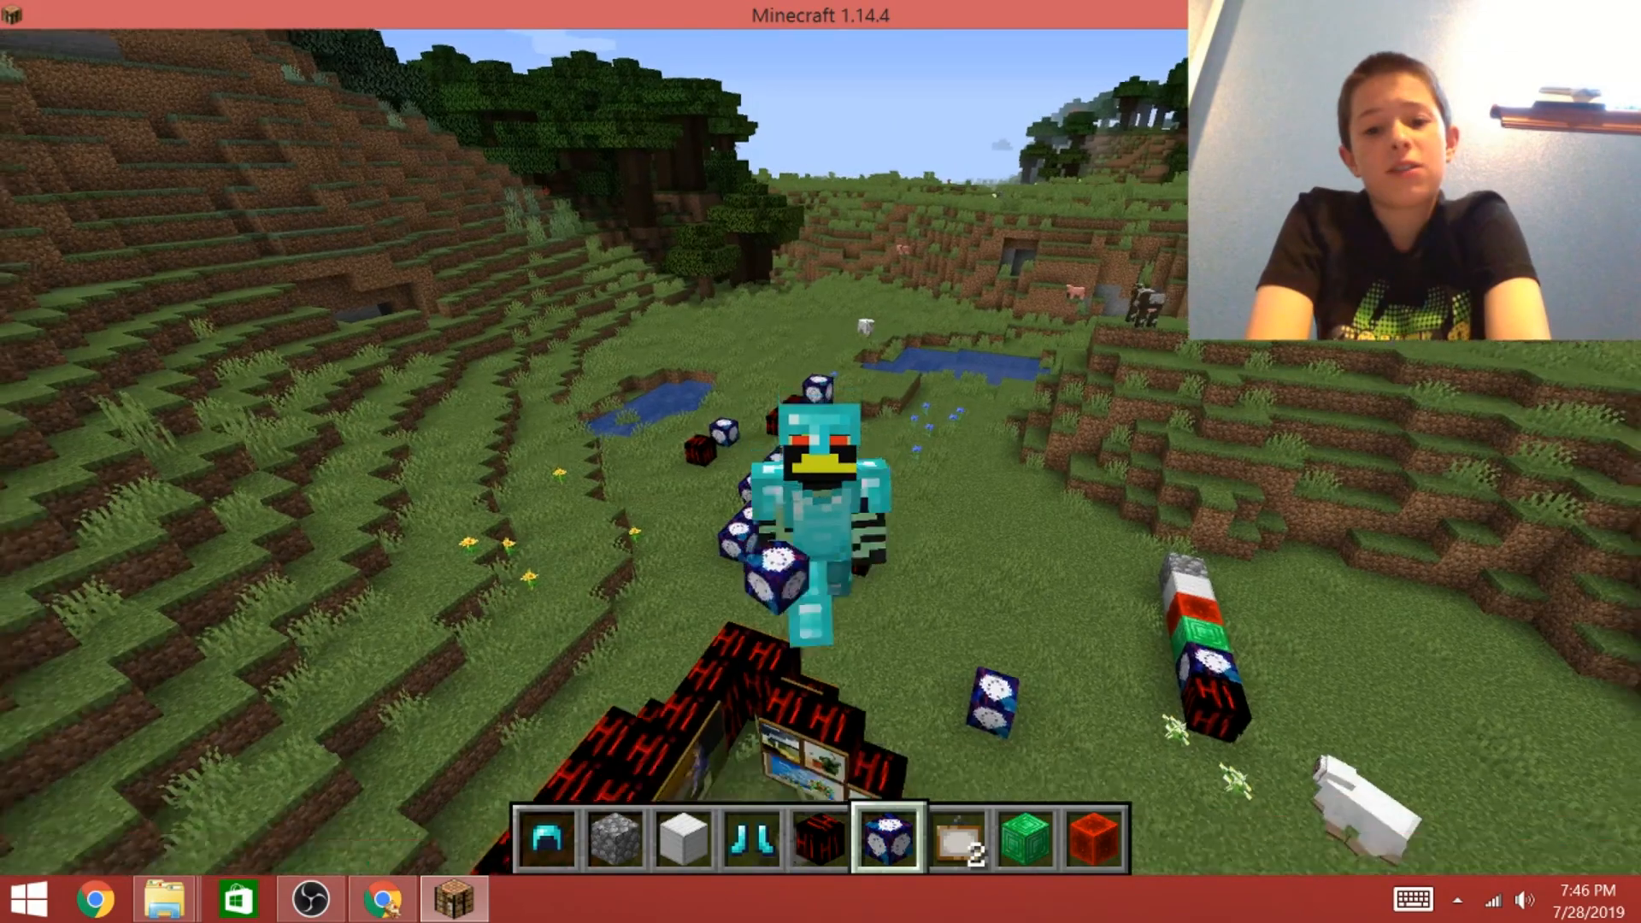
key("w")
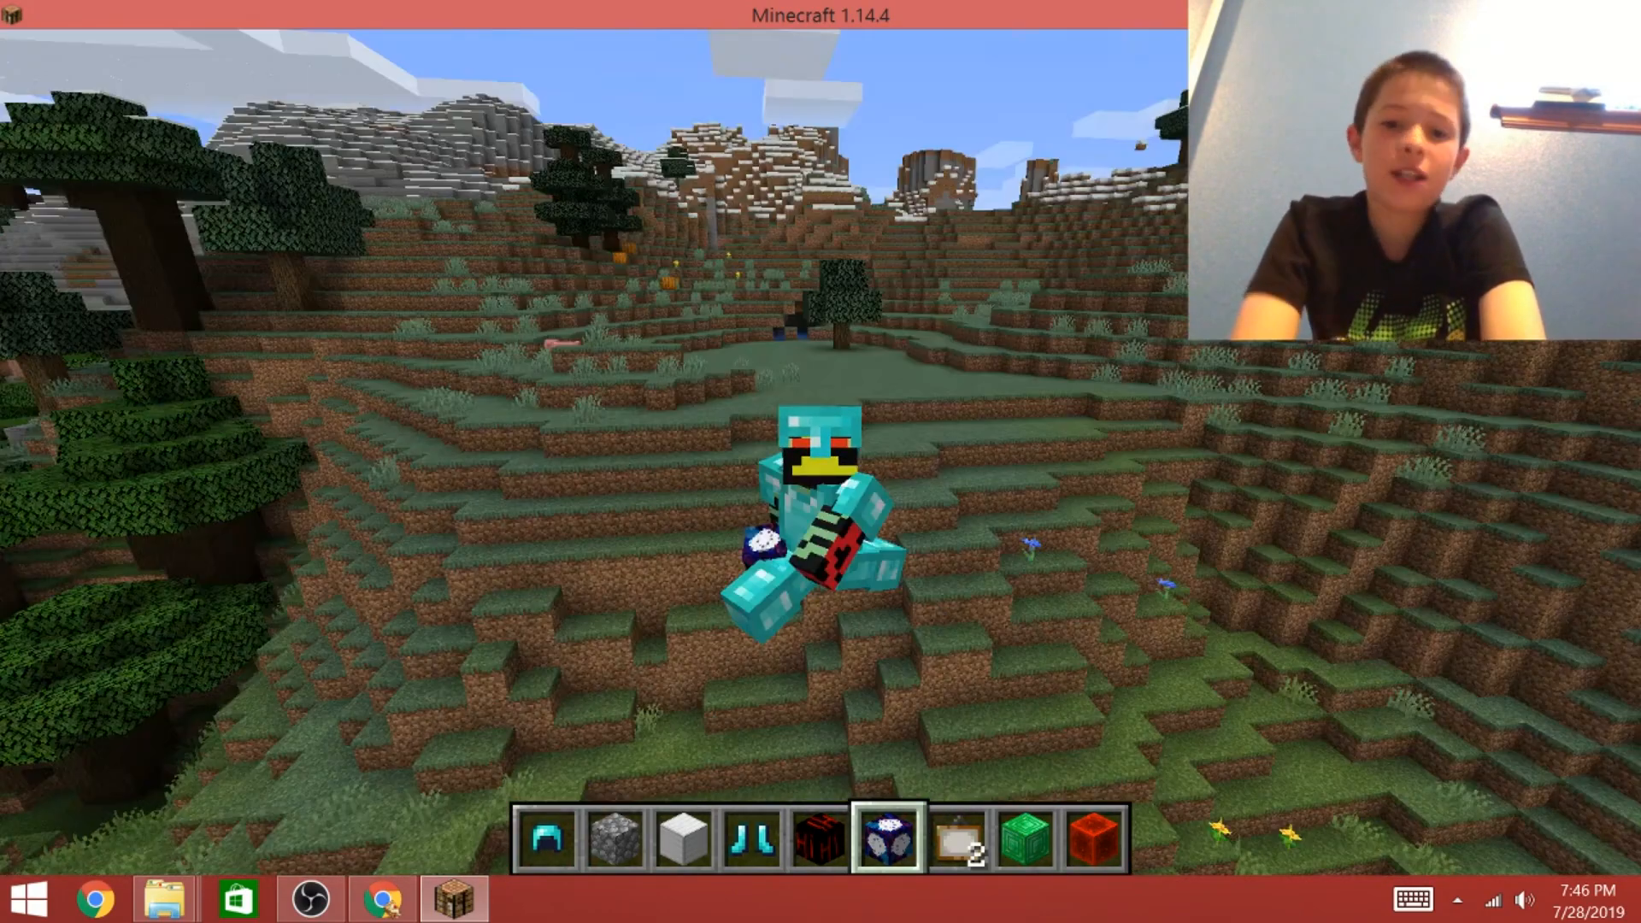
key("w")
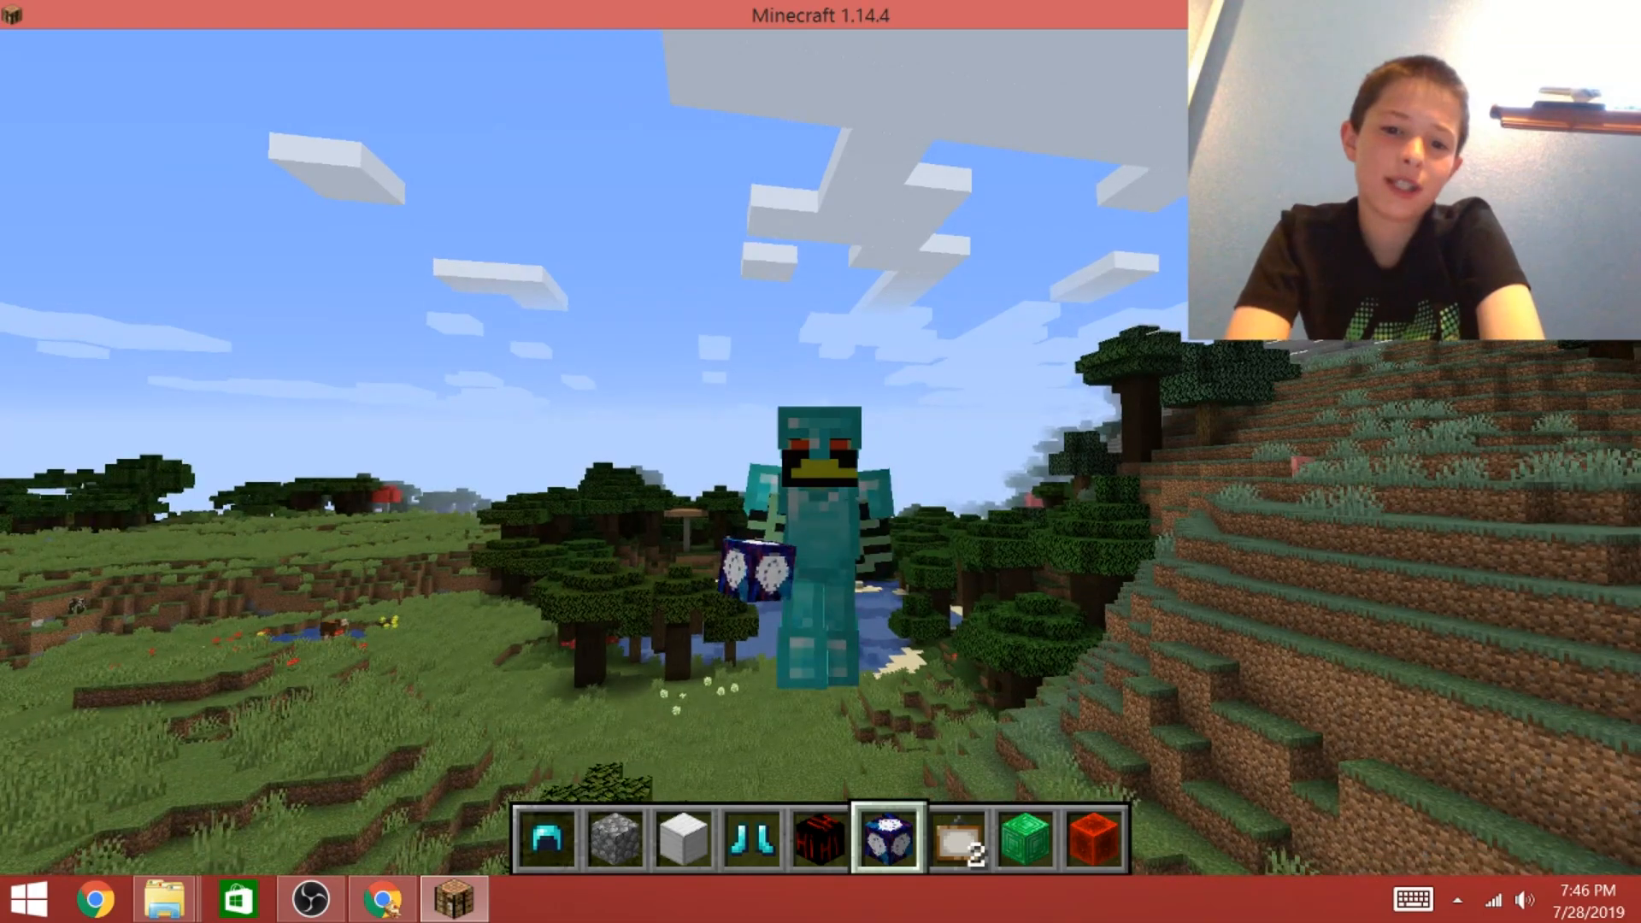
key("w")
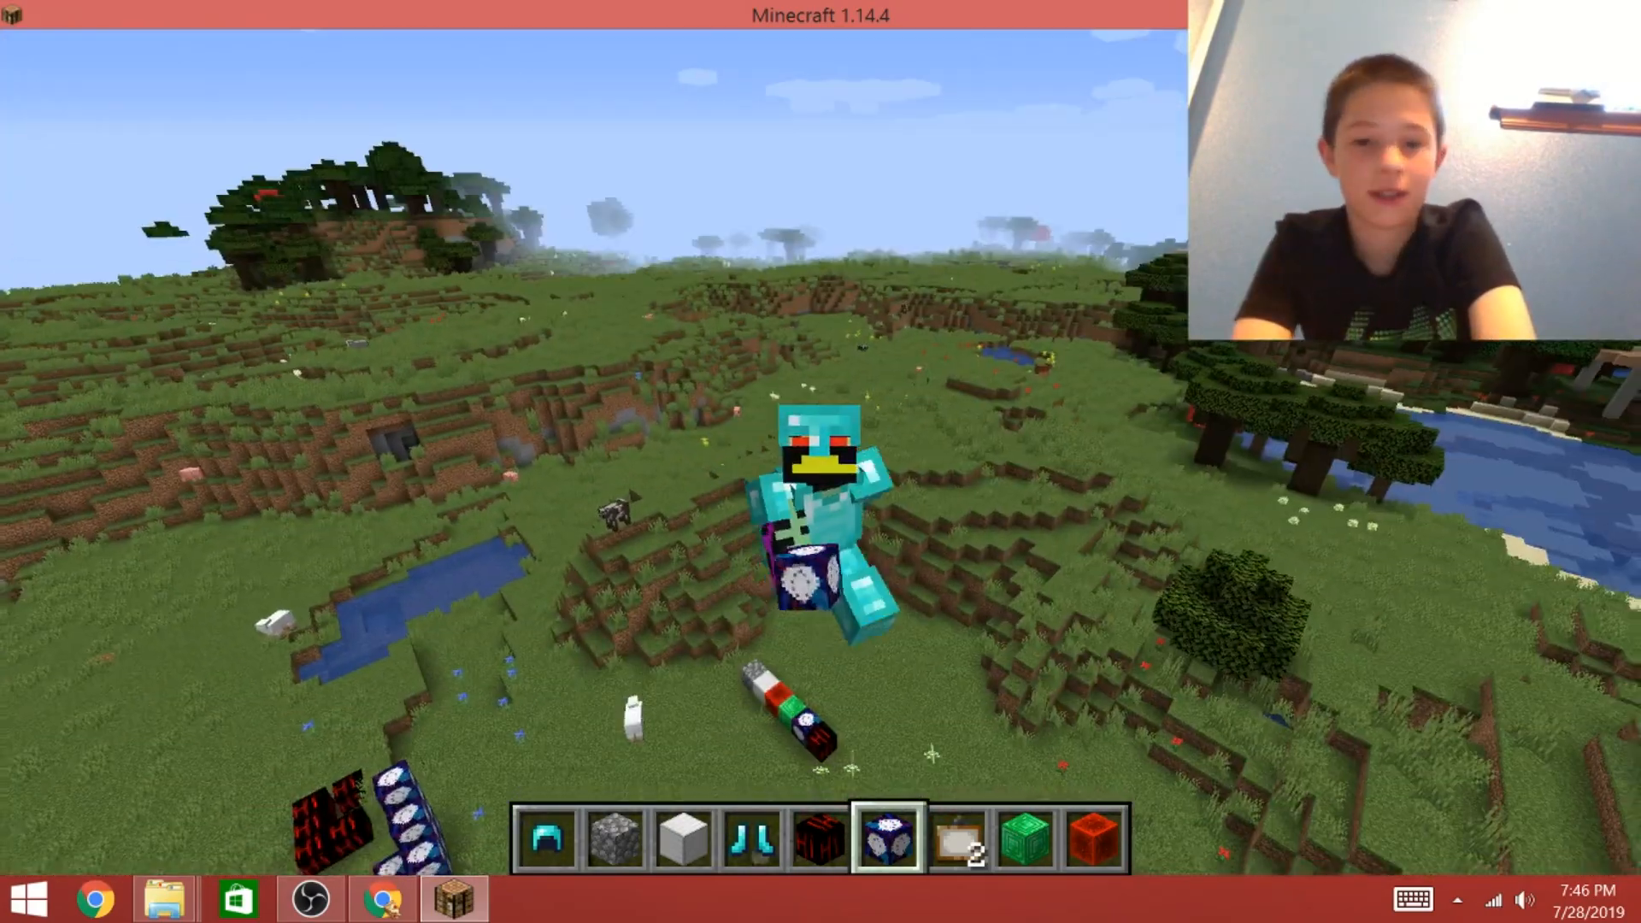
key("w")
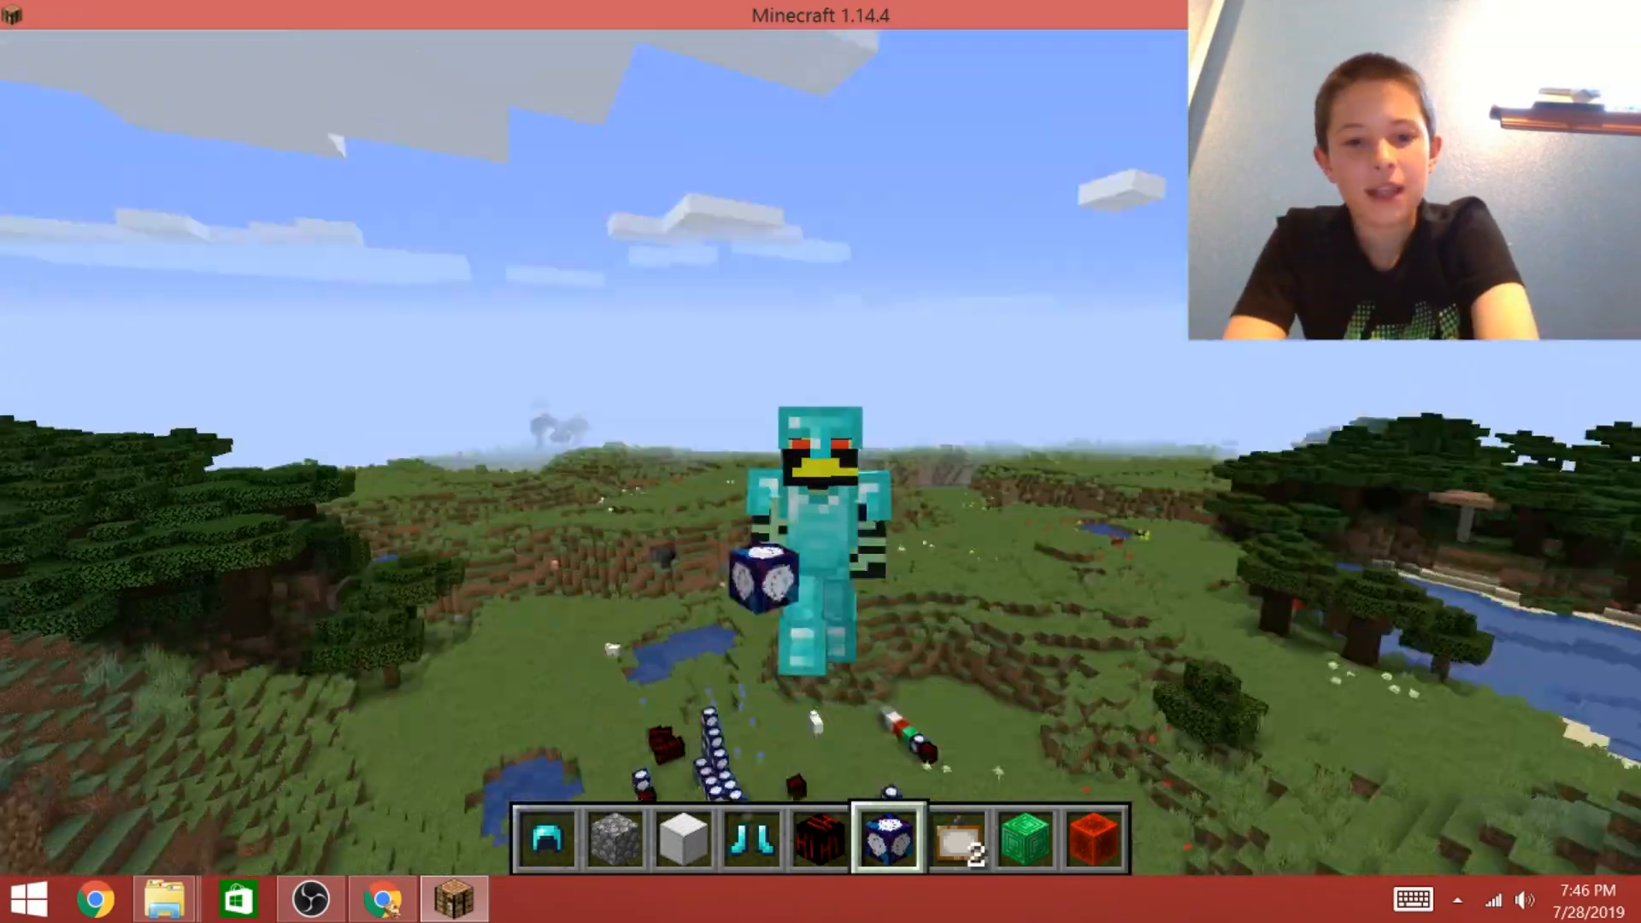